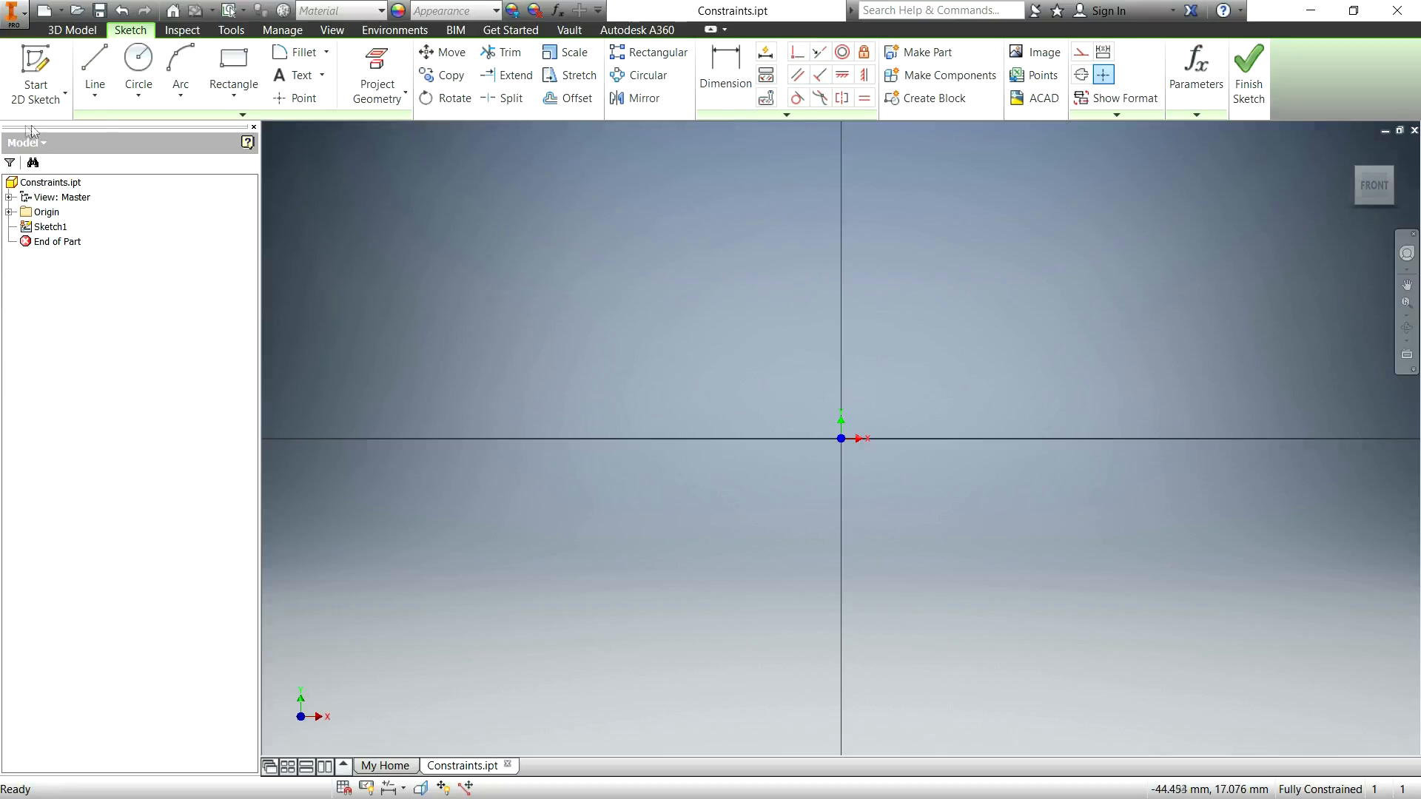
# Sketch a circle with a radius of about 5 mm centred on the origin.
pyautogui.click(152, 74)
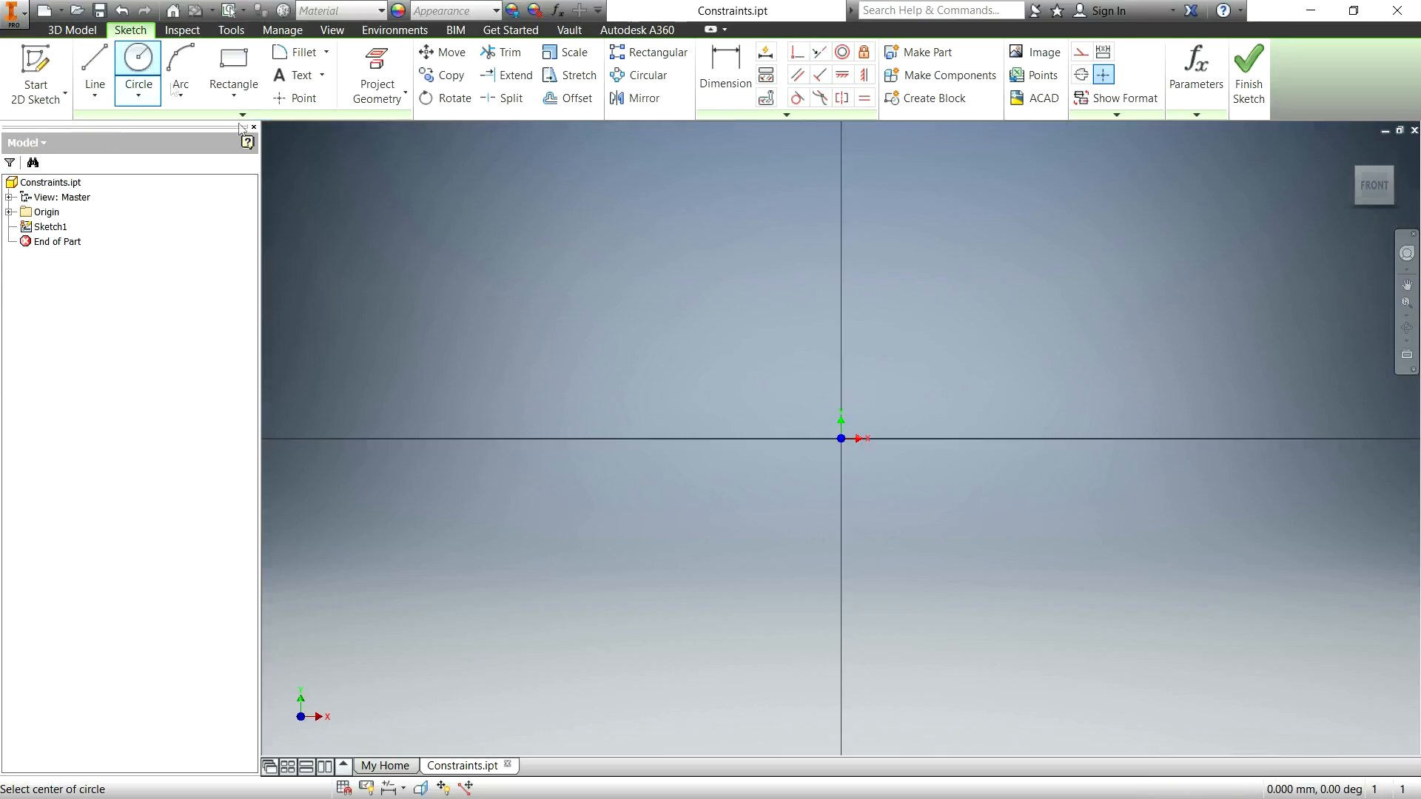
pyautogui.click(840, 438)
pyautogui.click(776, 371)
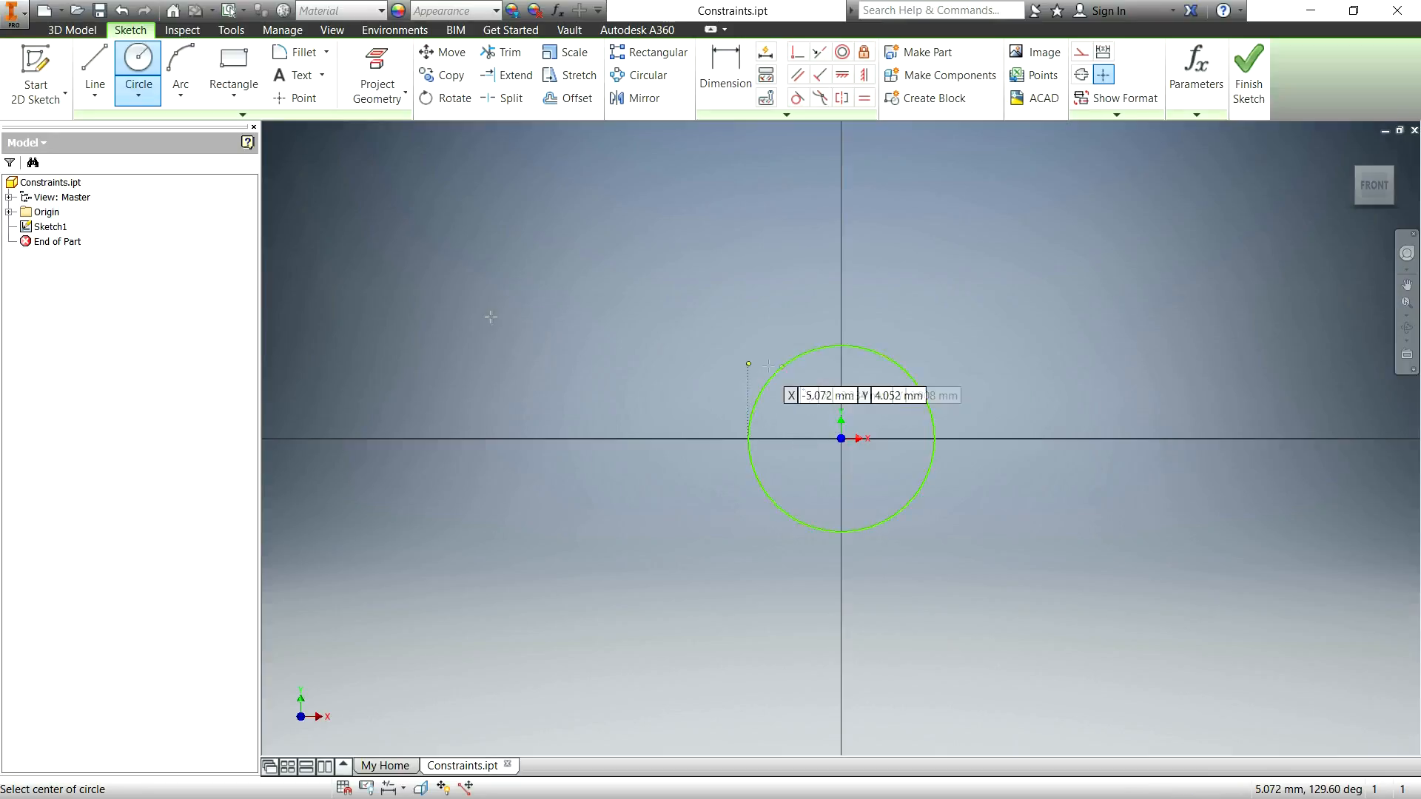
# Sketch two connected lines inside the circle, starting on its upper edge, meeting near the centre and ending just short of the circle.
pyautogui.click(95, 67)
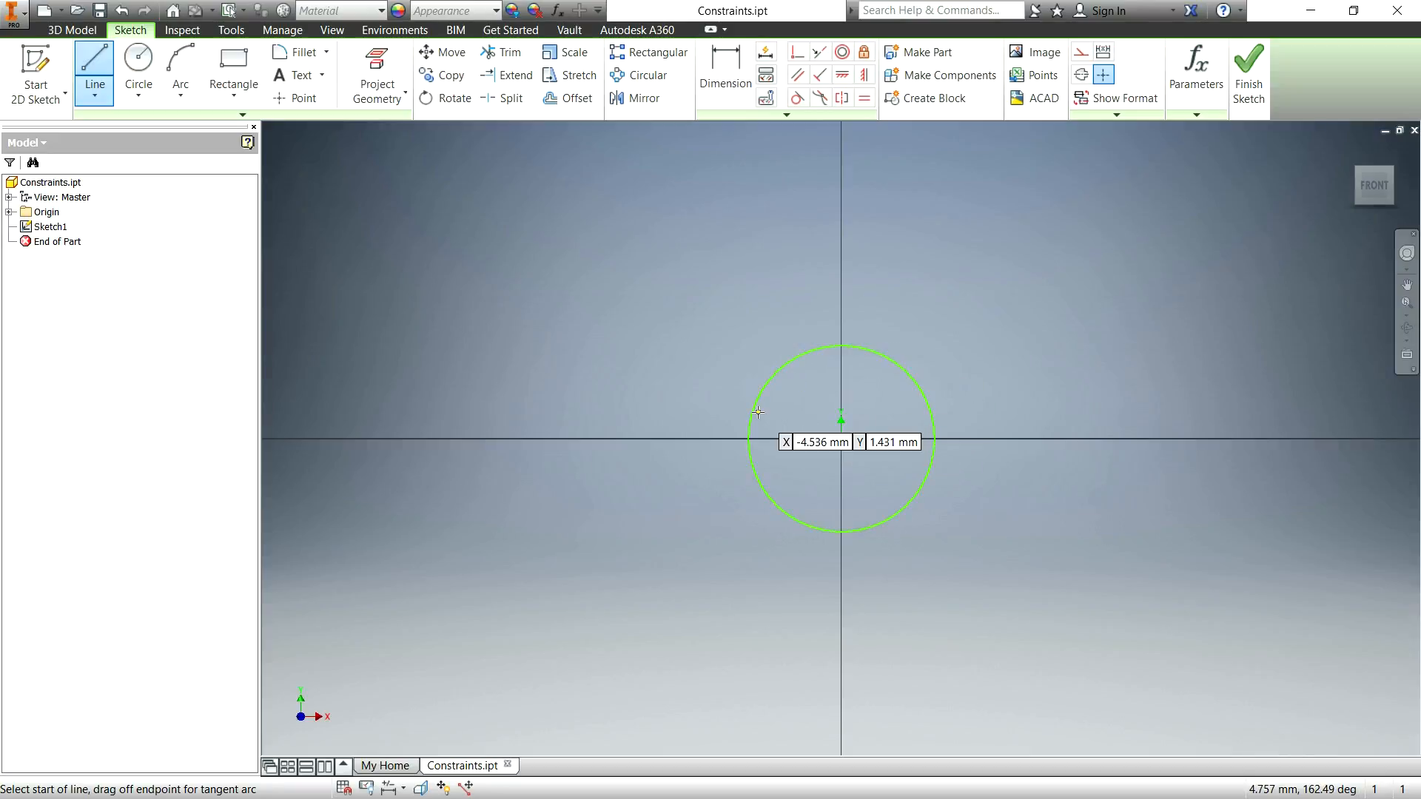
pyautogui.click(798, 357)
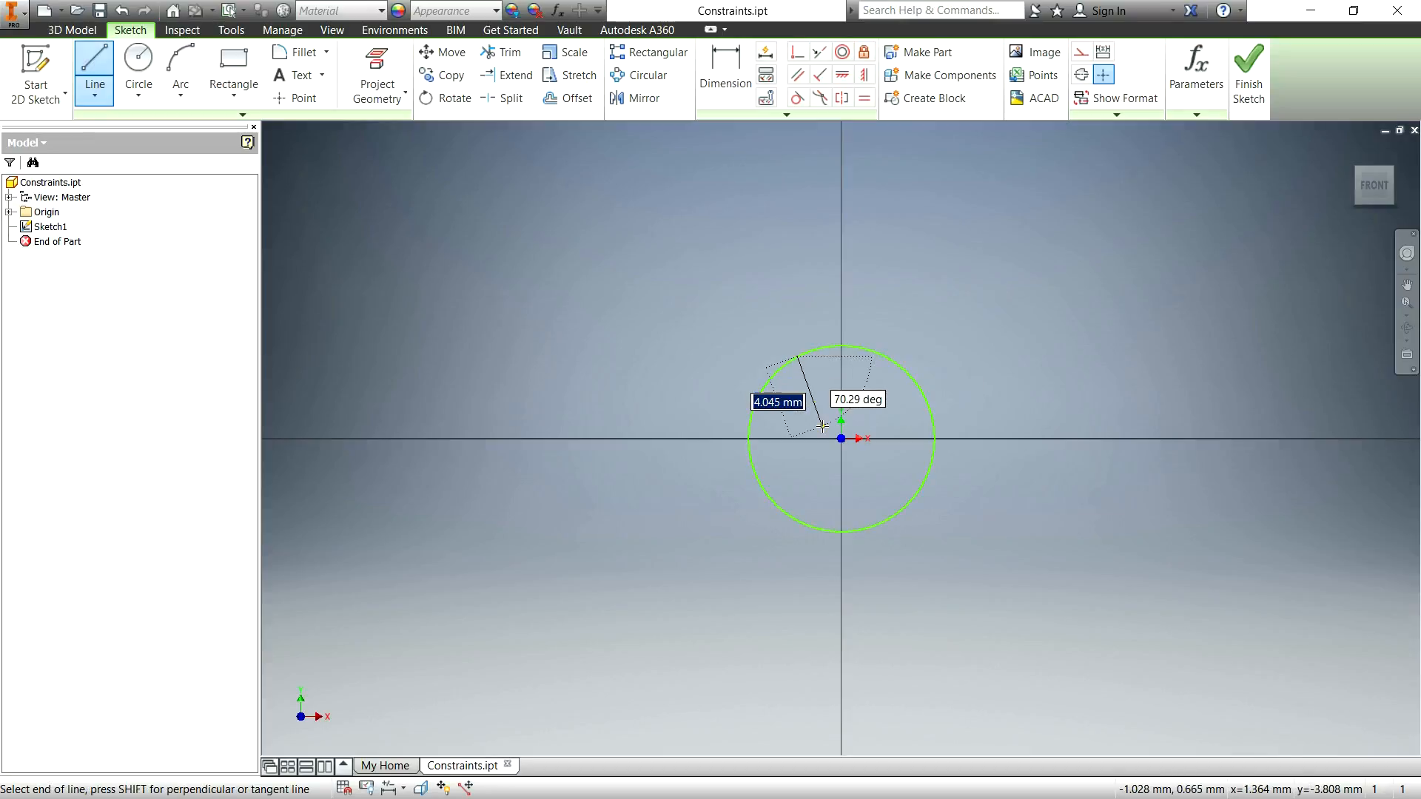
pyautogui.click(857, 376)
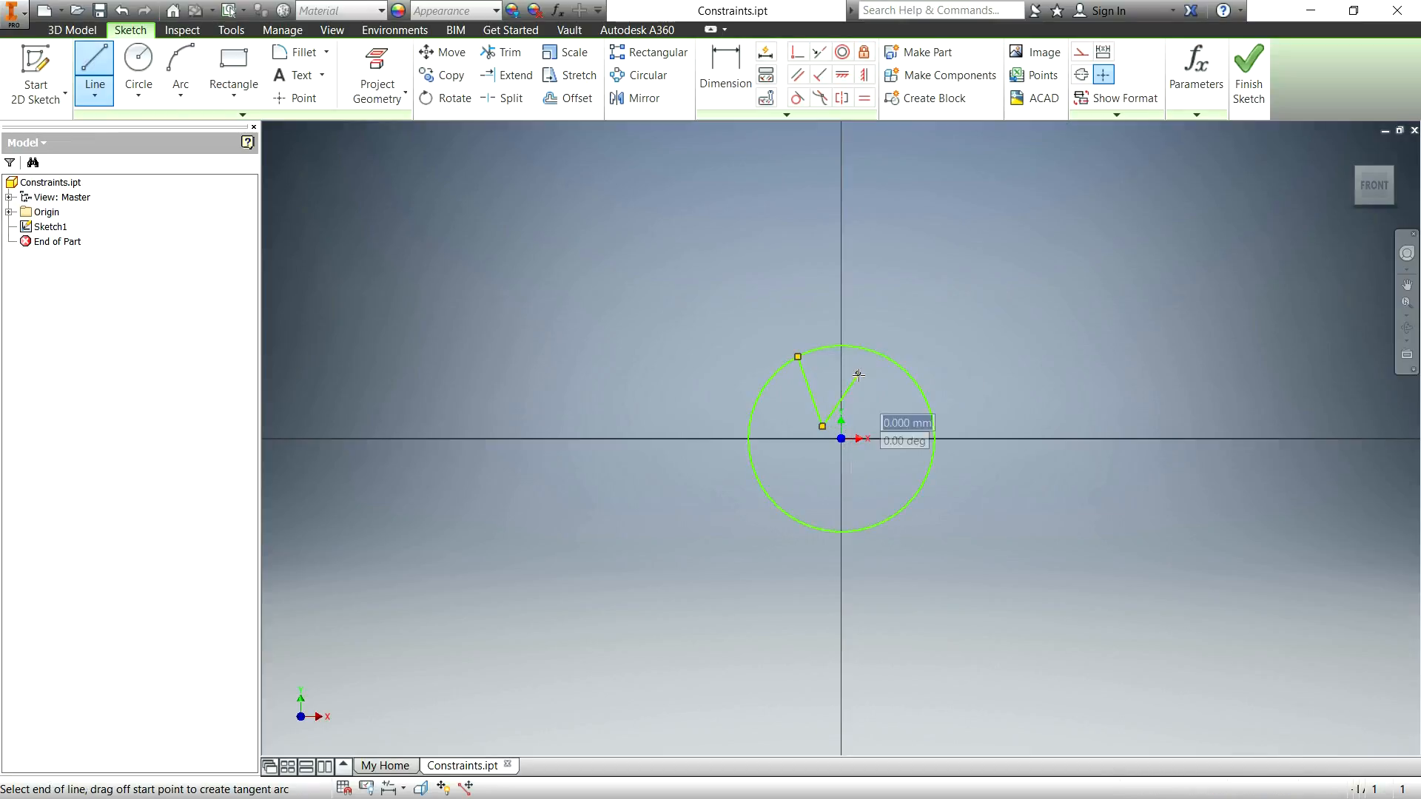
pyautogui.press('Escape')
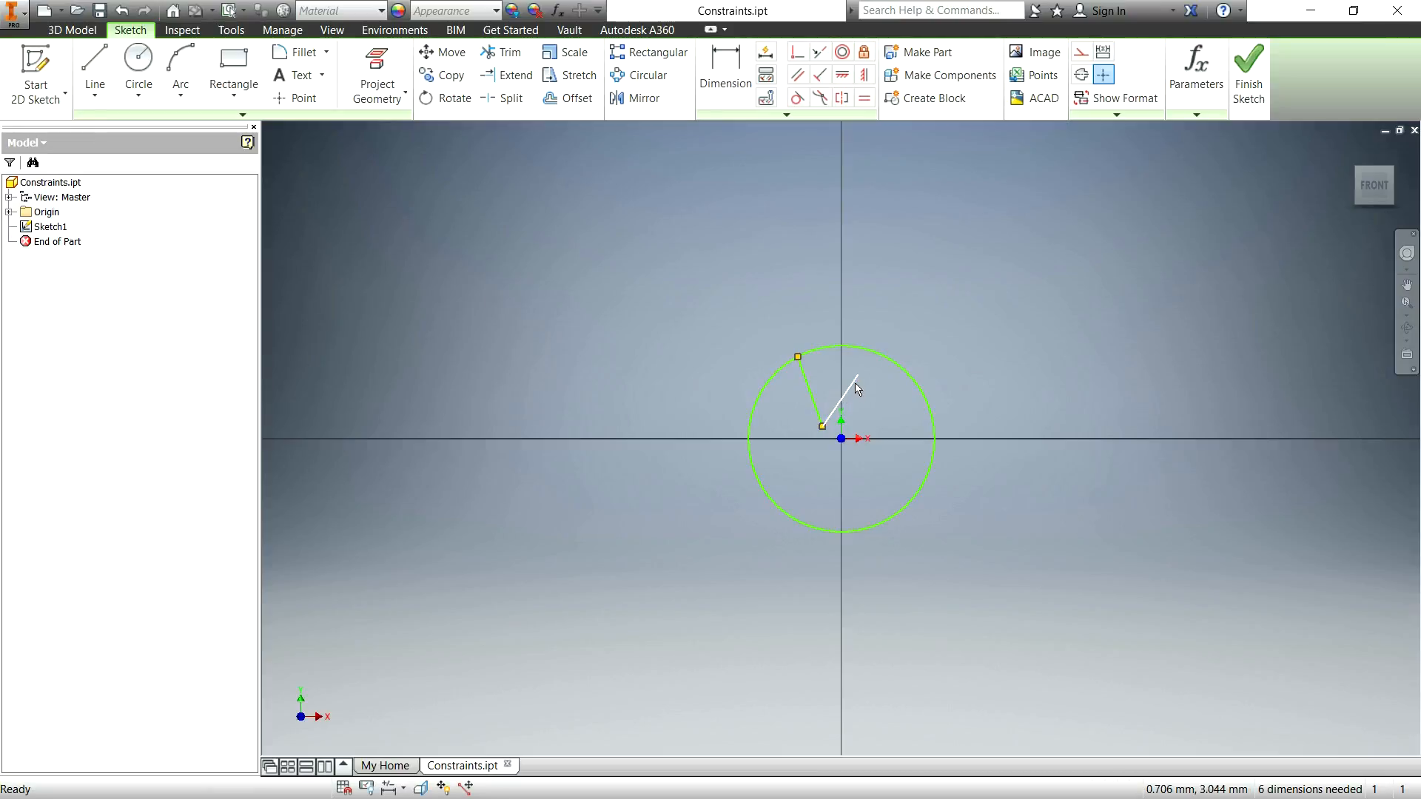
# Add coincident constraints placing the loose line endpoint on the circle and the lines' shared vertex on the origin.
pyautogui.click(800, 51)
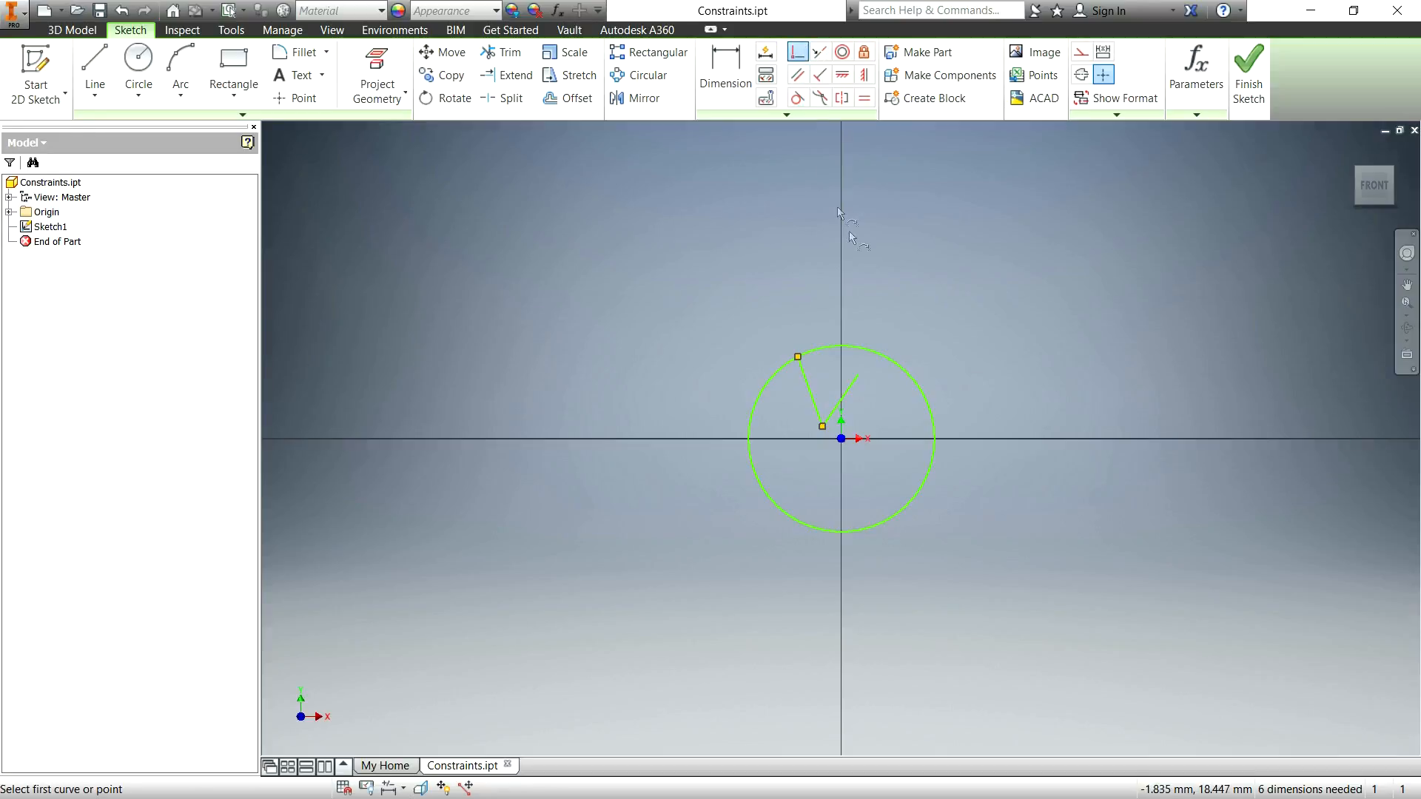
pyautogui.click(857, 379)
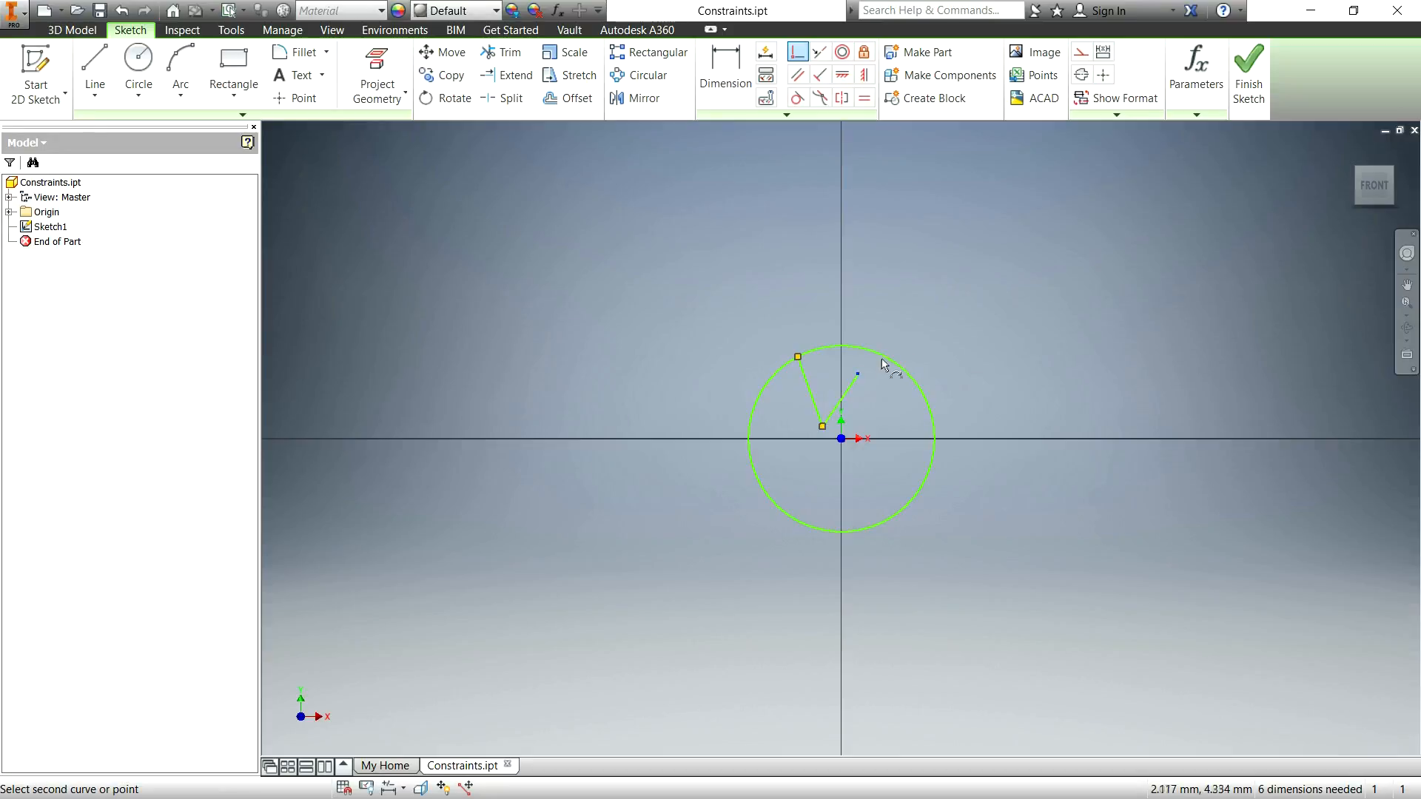
pyautogui.click(886, 364)
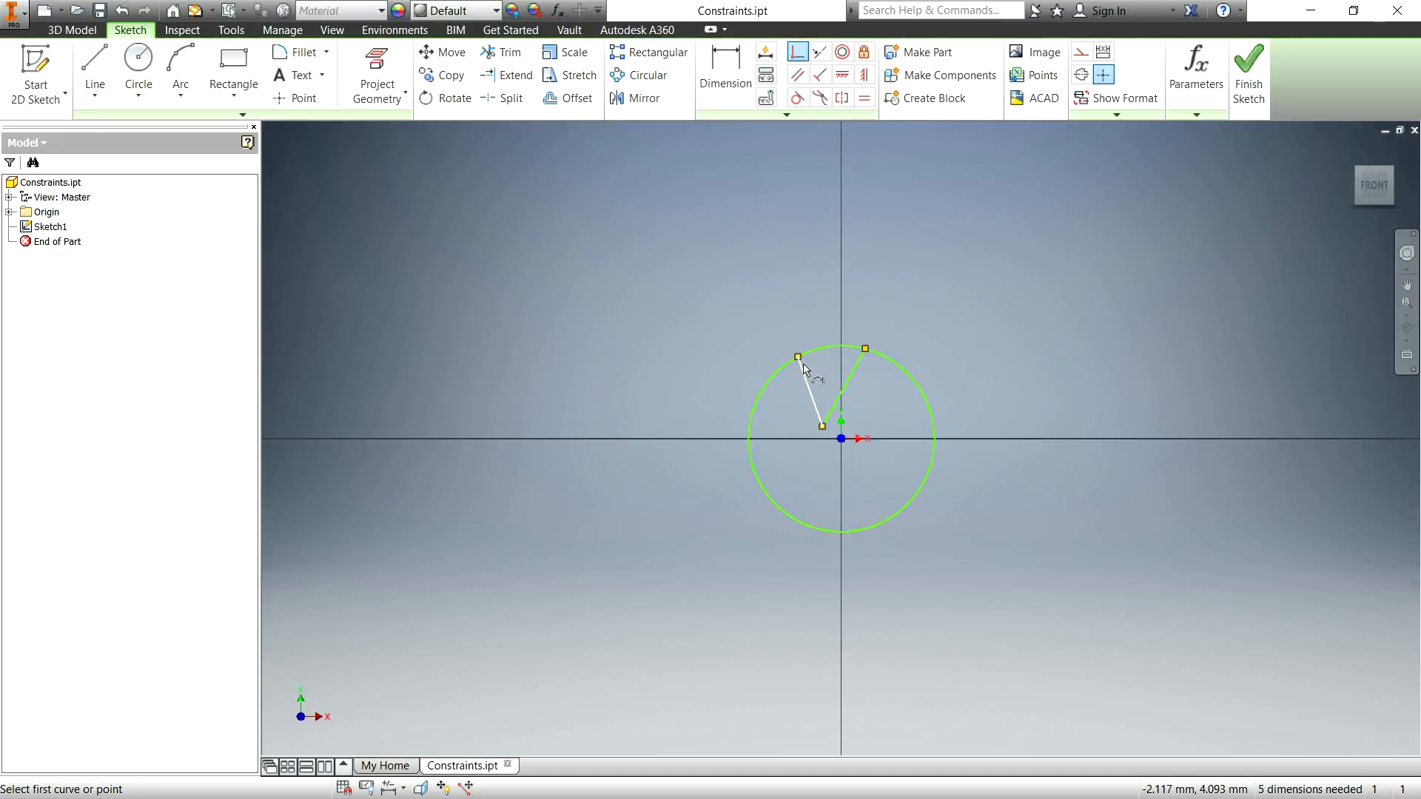
pyautogui.click(823, 429)
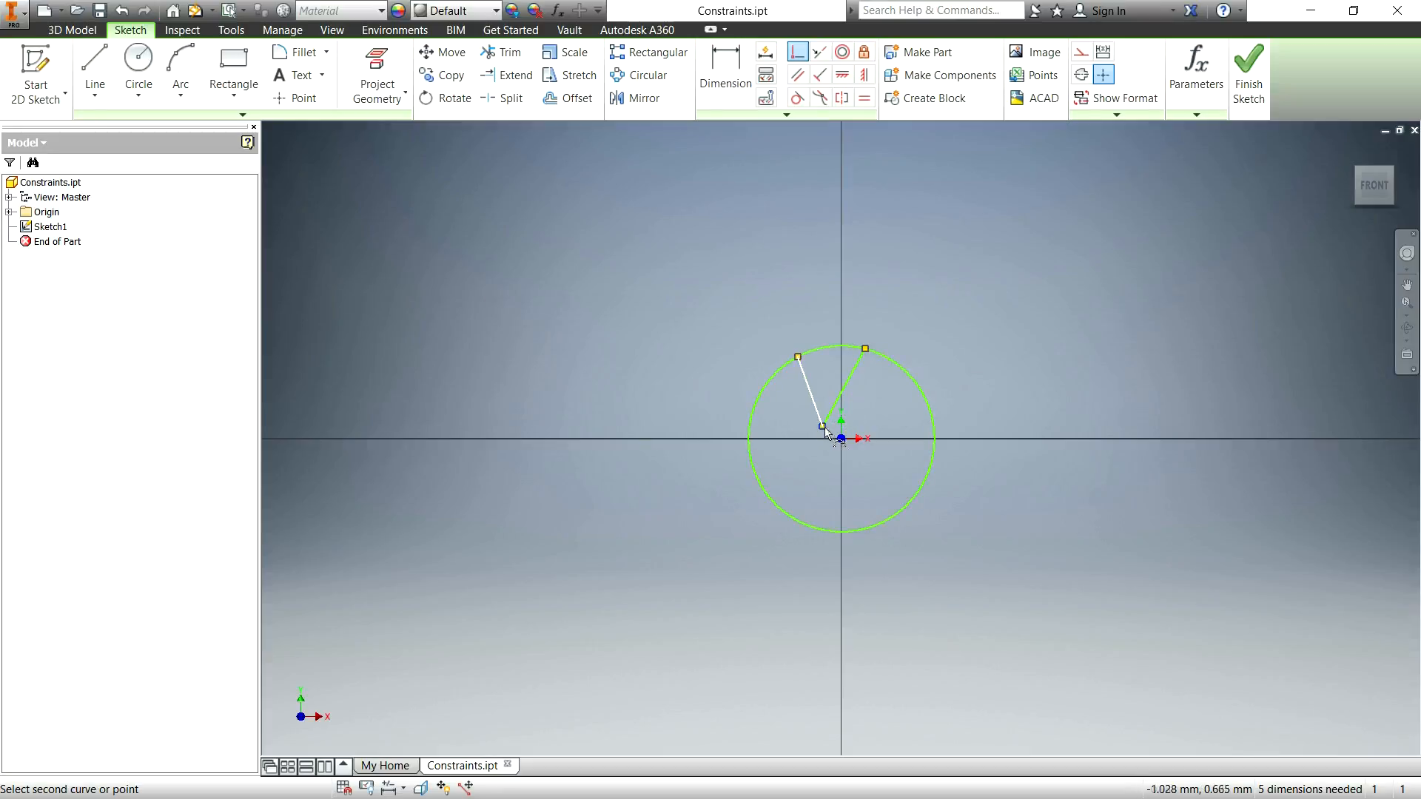
pyautogui.click(841, 439)
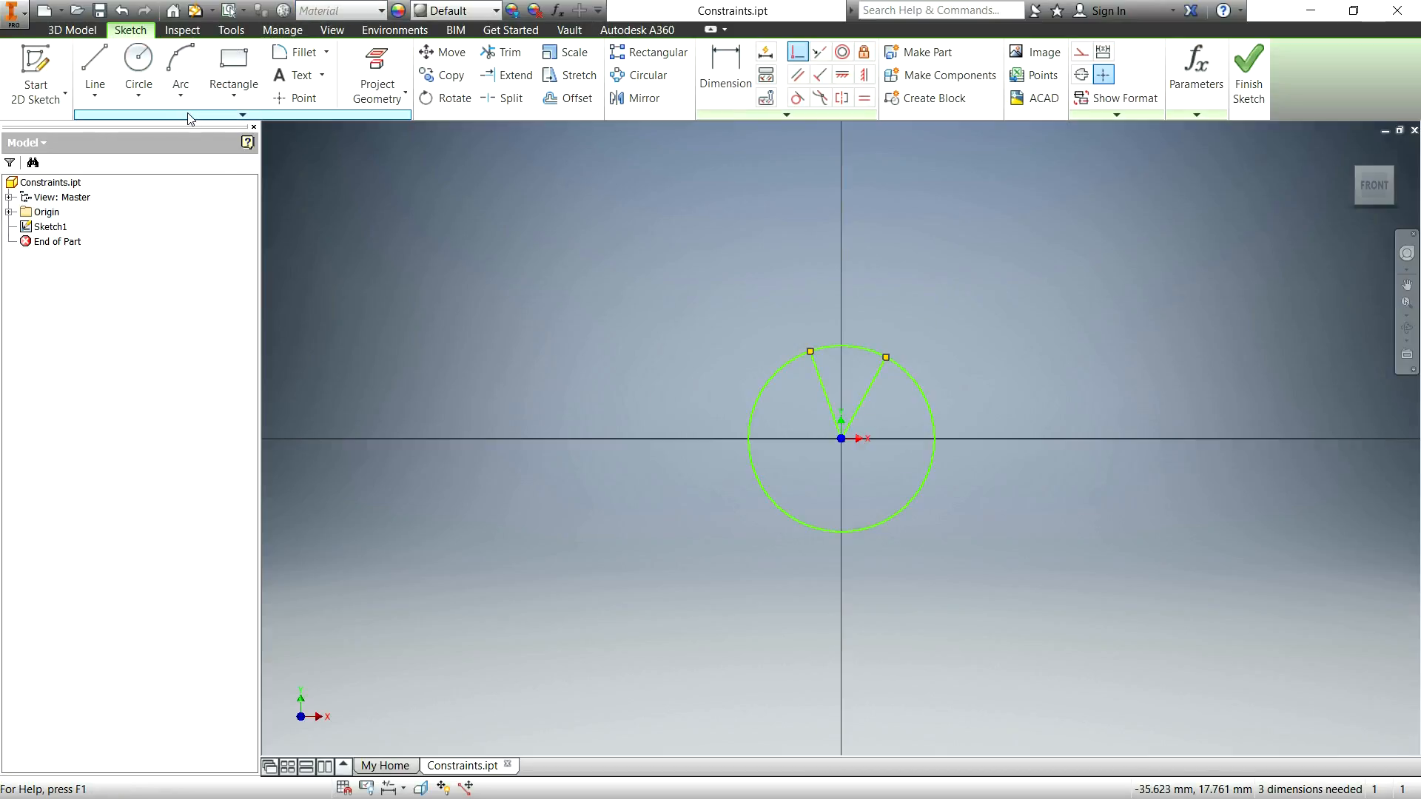
pyautogui.press('Escape')
# Delete both lines inside the circle.
pyautogui.click(864, 390)
pyautogui.press('Delete')
pyautogui.click(829, 386)
pyautogui.press('Delete')
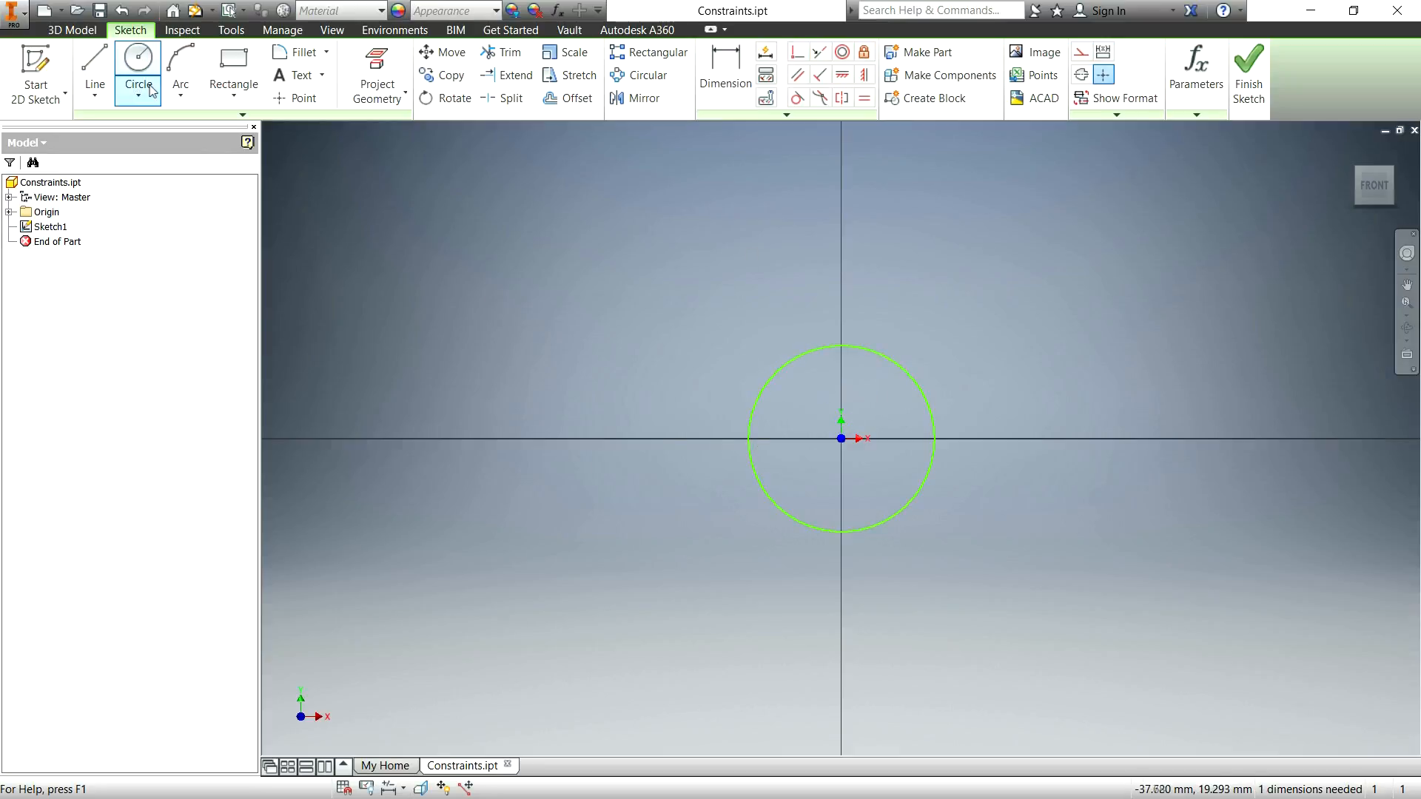
# Draw a control vertex spline from the circle's upper-left edge to a point just above the origin on the vertical axis.
pyautogui.click(109, 93)
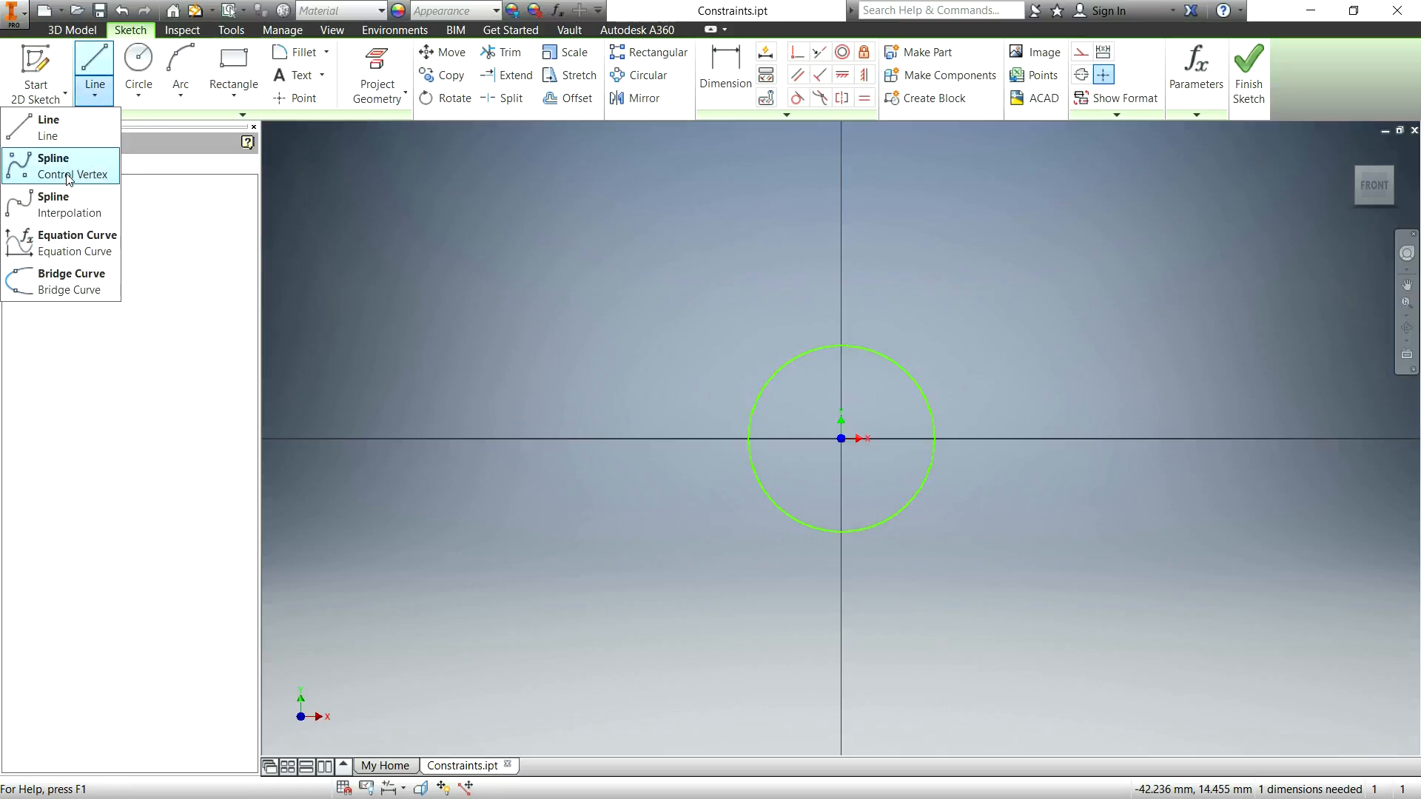
pyautogui.click(68, 176)
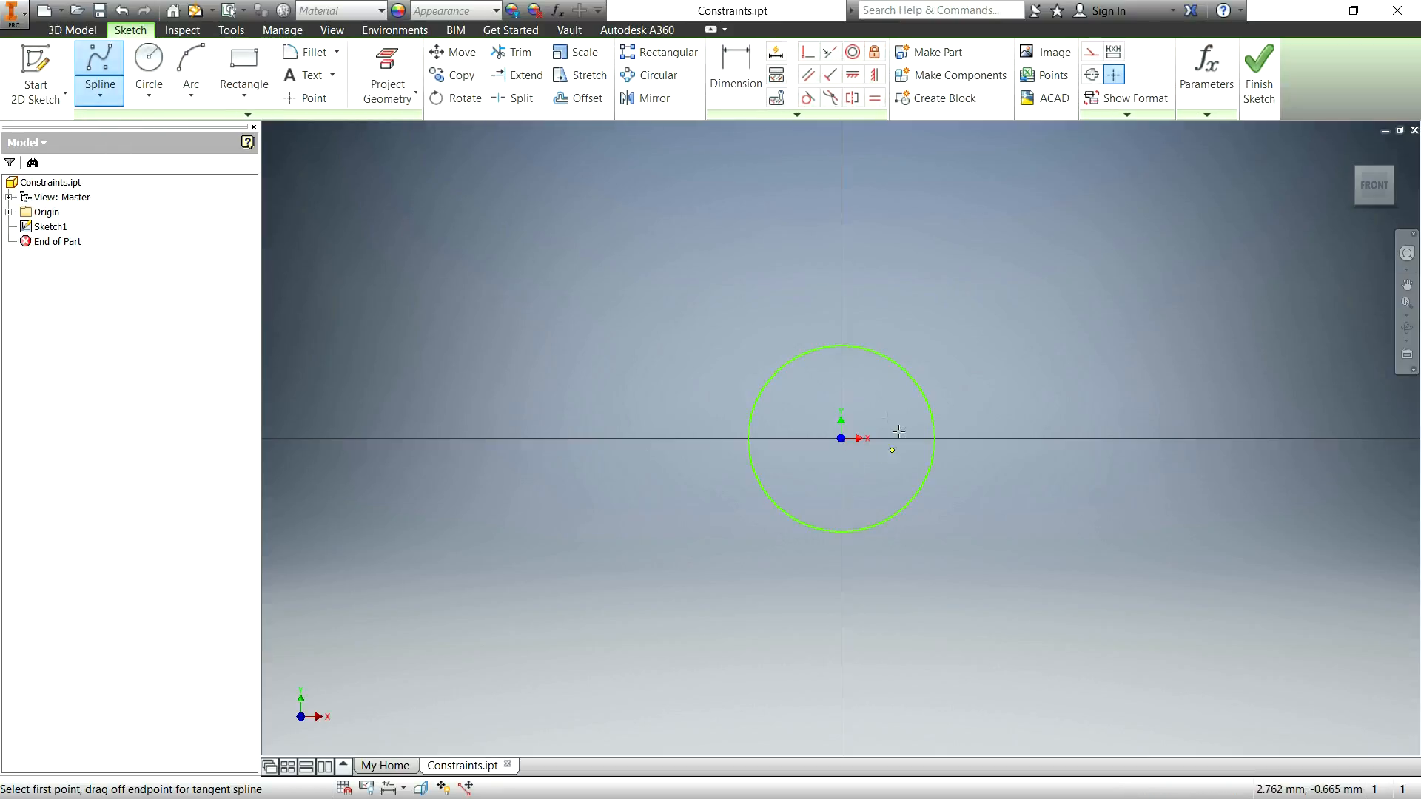
pyautogui.click(803, 355)
pyautogui.click(796, 380)
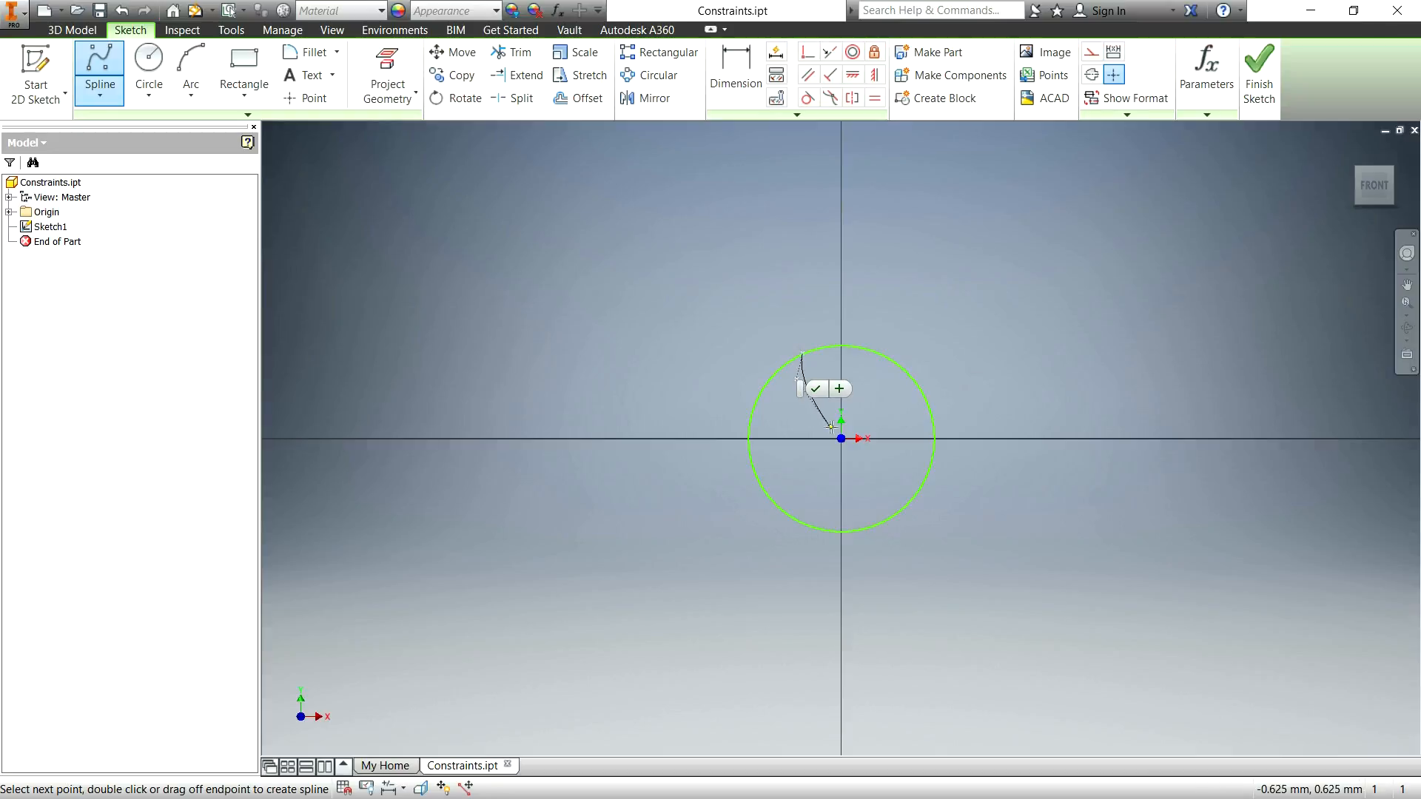
pyautogui.click(841, 422)
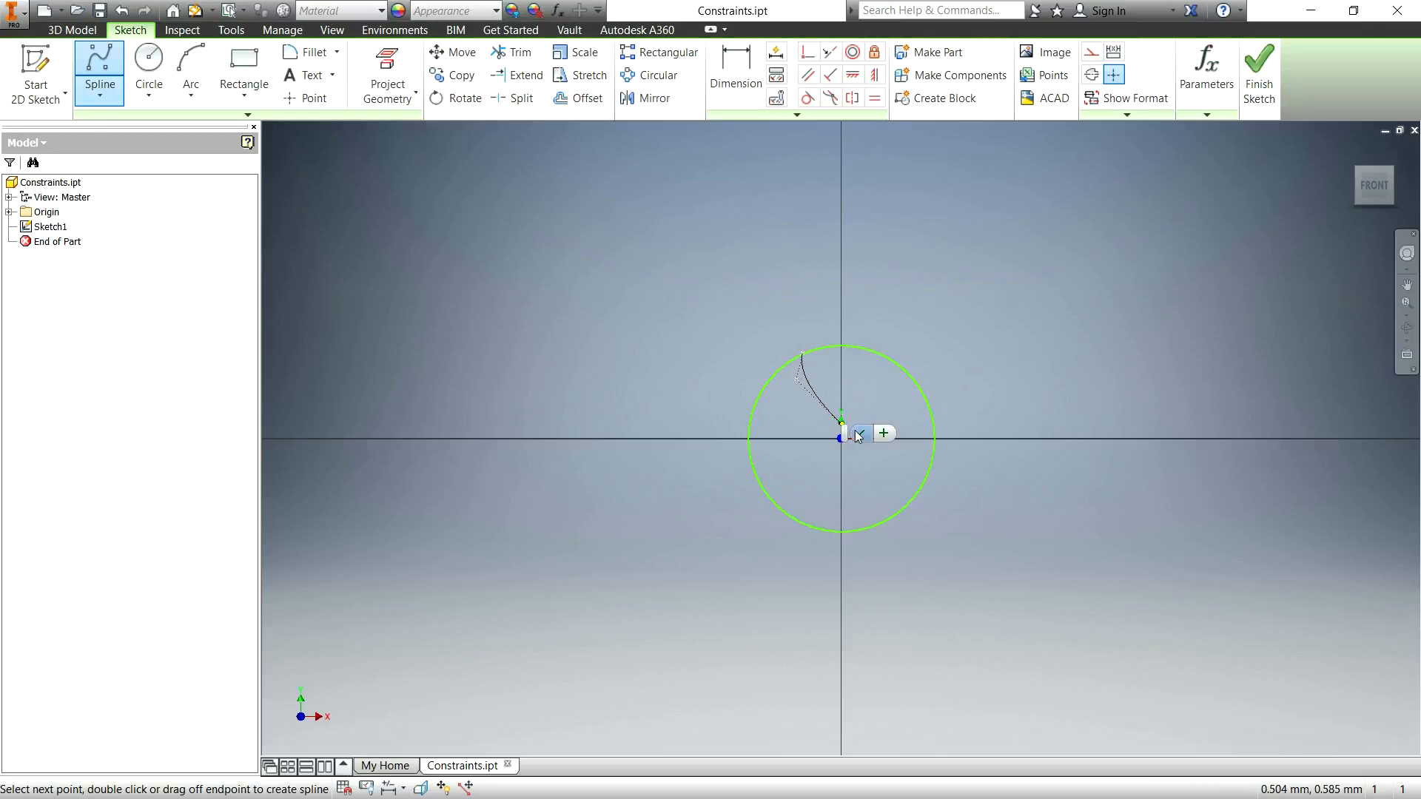
pyautogui.click(860, 433)
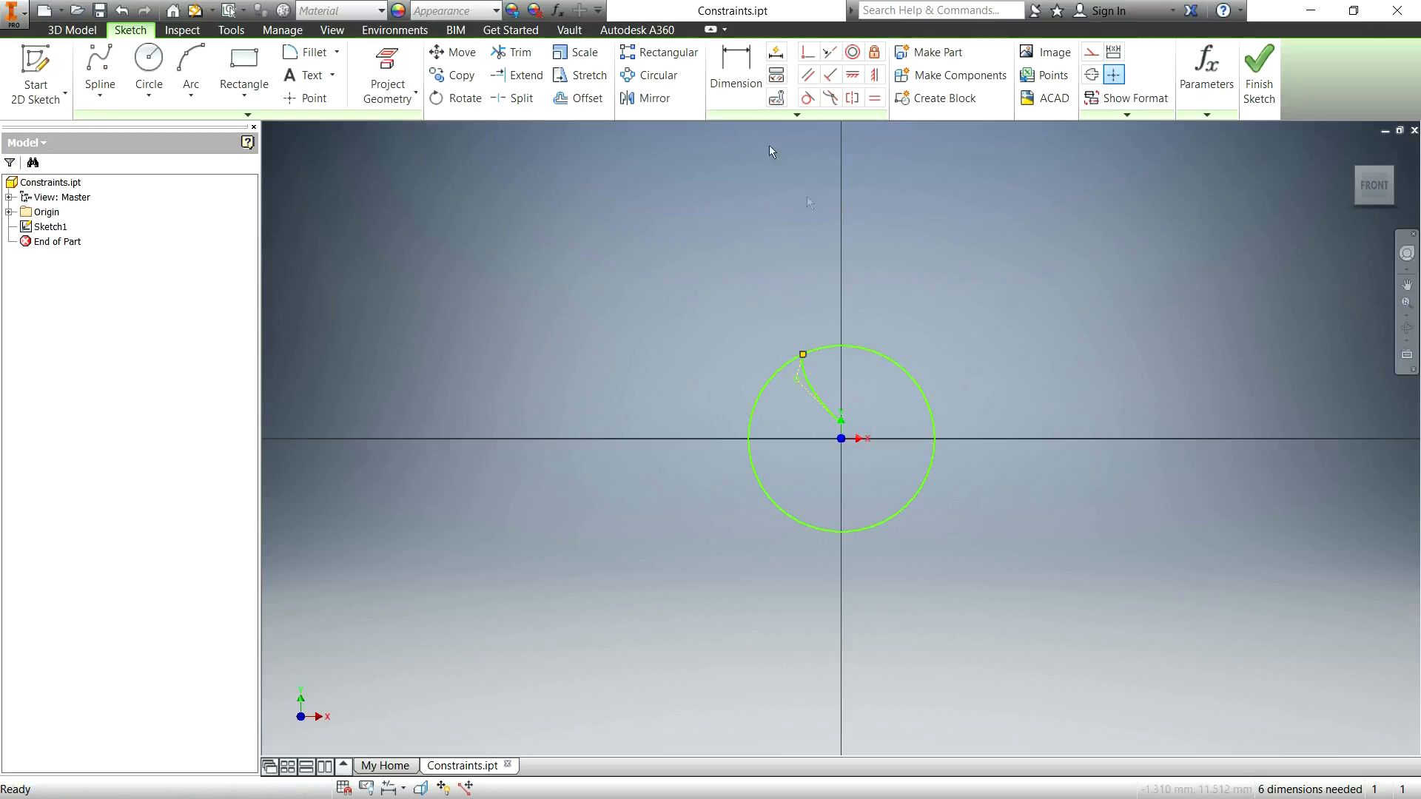
# Draw a vertical line along the Y axis extending beyond the circle at both ends, and convert it to construction geometry.
pyautogui.click(99, 90)
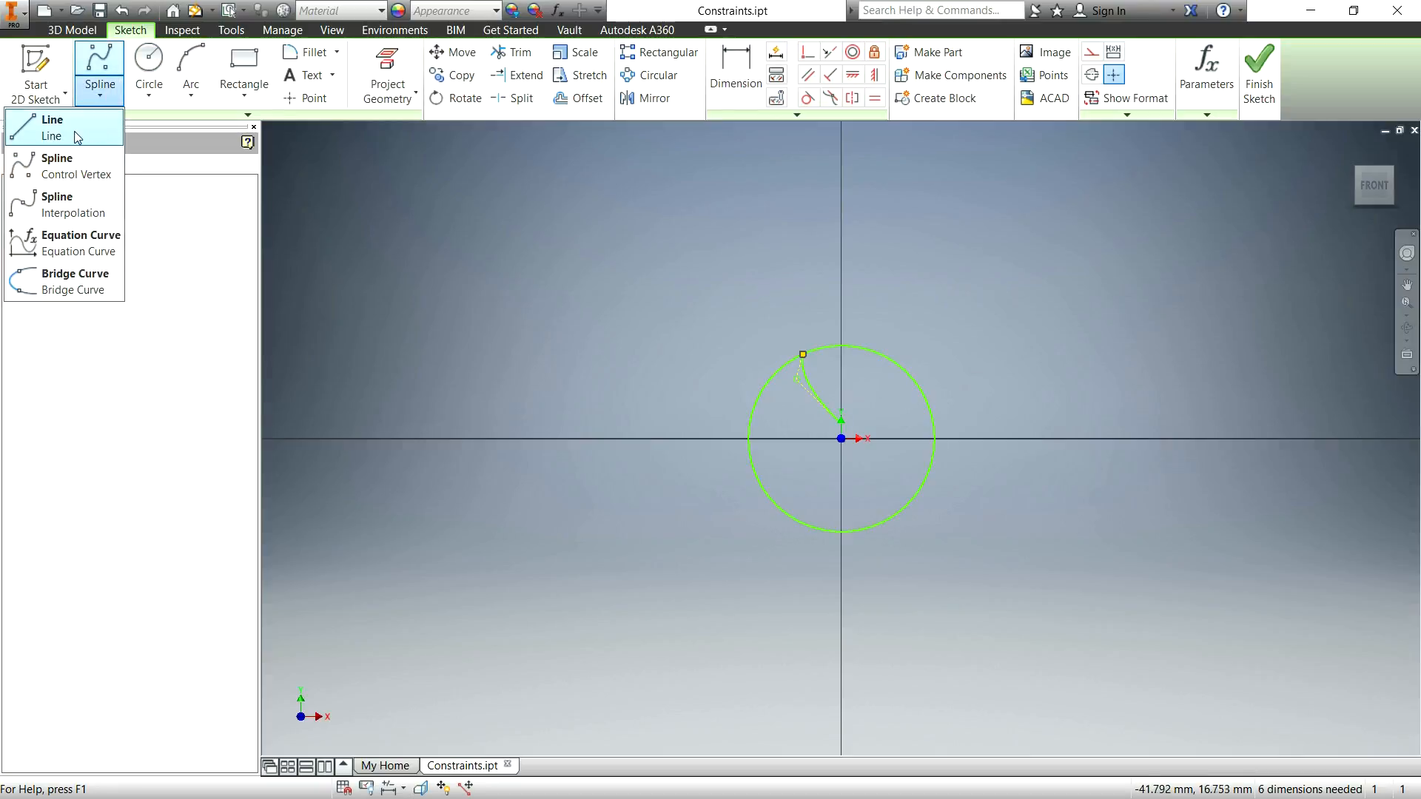
pyautogui.click(78, 137)
pyautogui.click(840, 270)
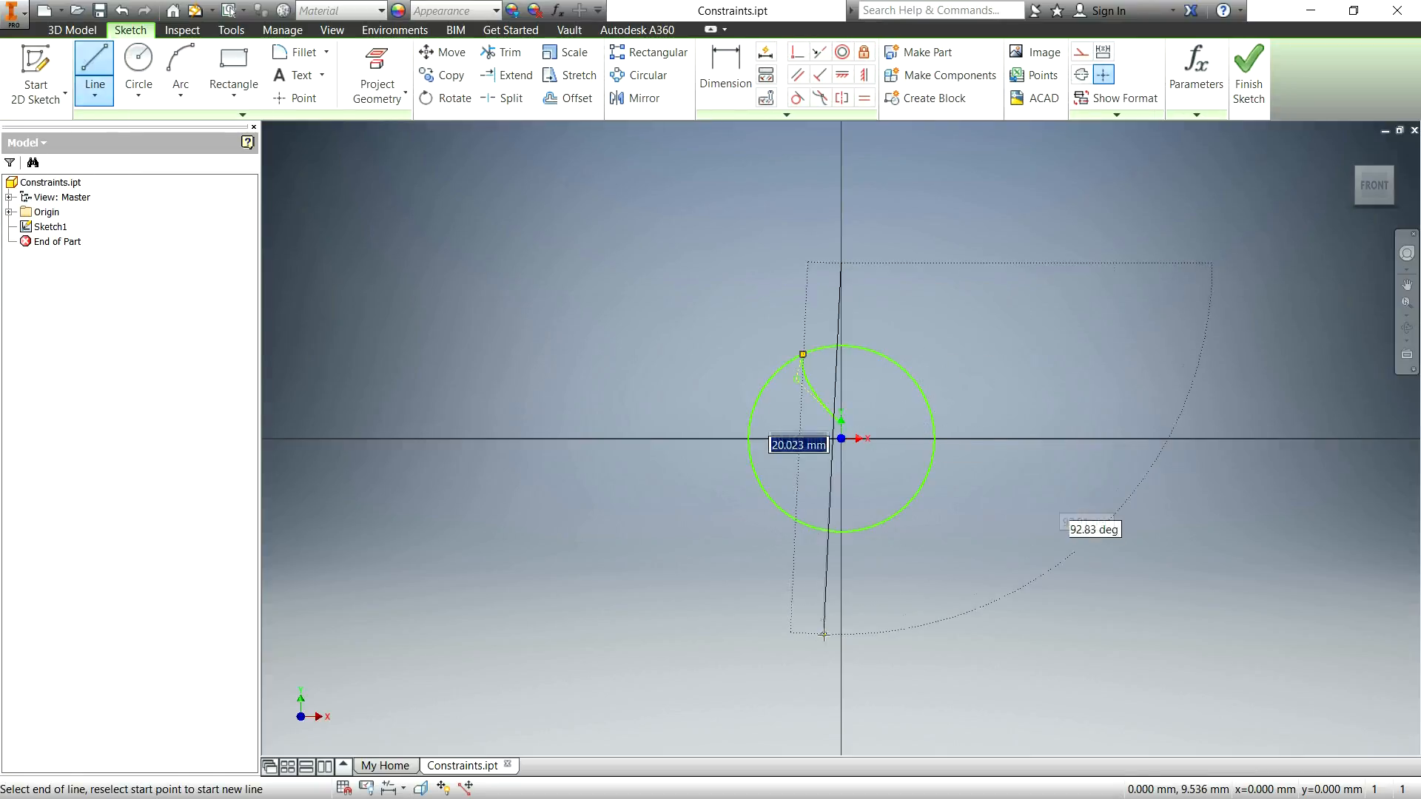
pyautogui.click(839, 625)
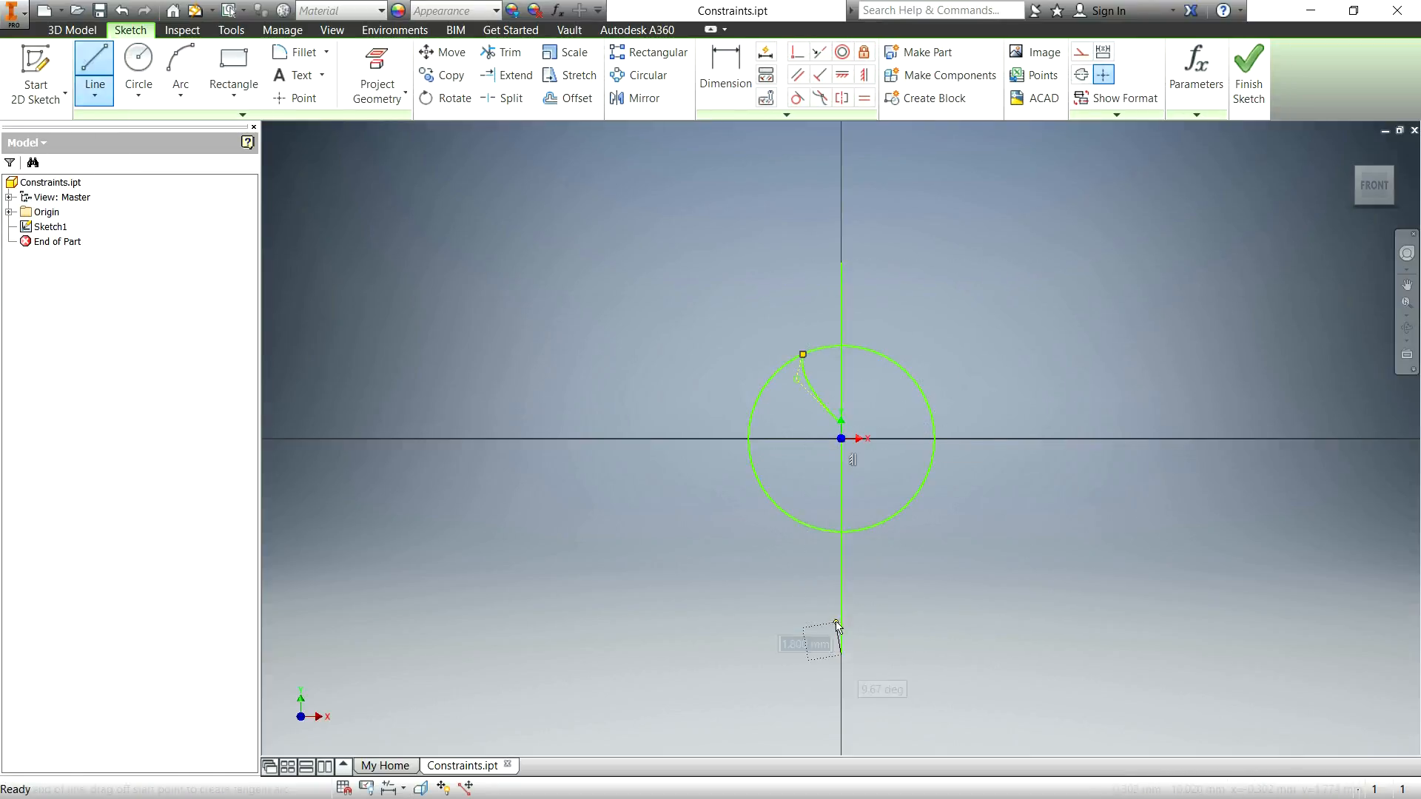
pyautogui.press('Escape')
pyautogui.rightClick(841, 597)
pyautogui.click(927, 597)
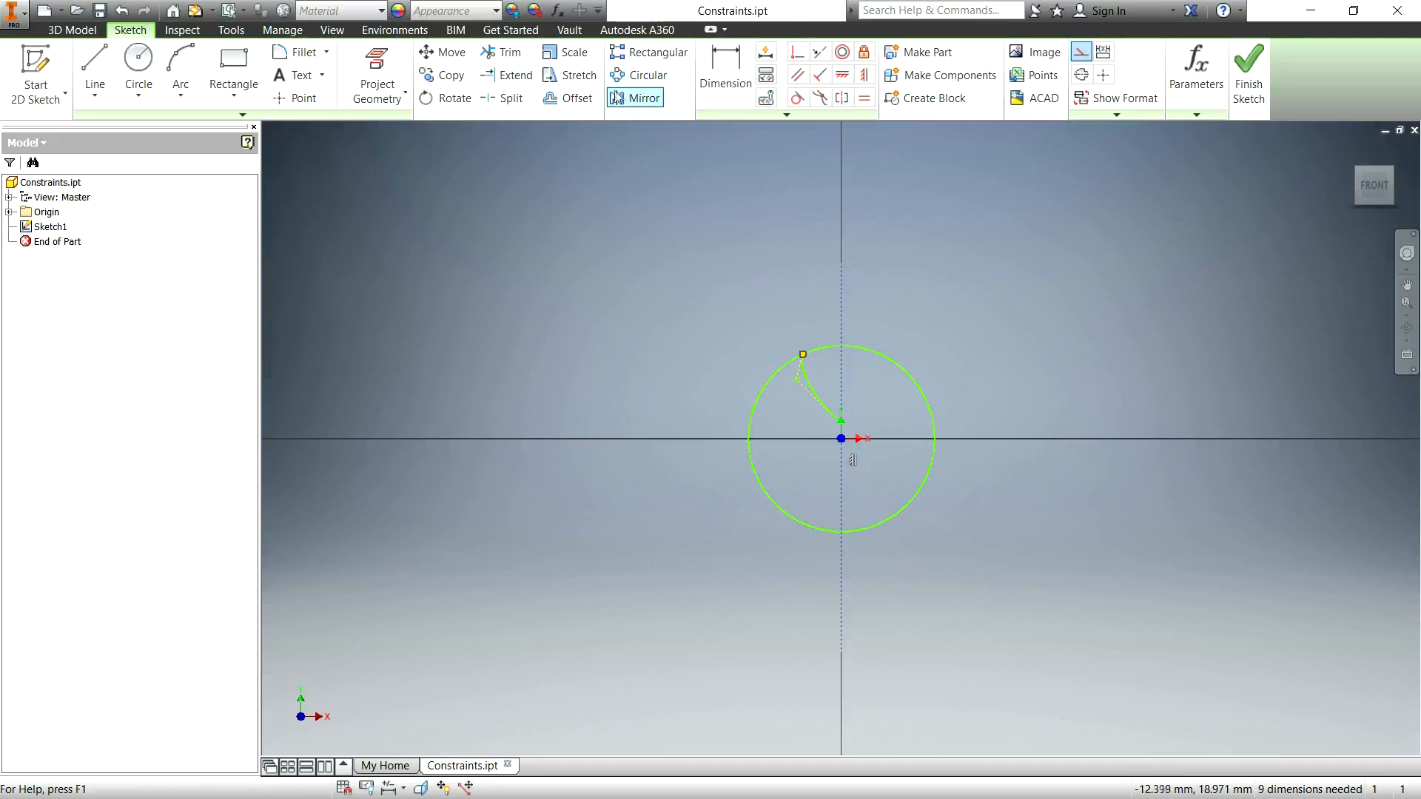
# Mirror the spline about the vertical construction line.
pyautogui.click(637, 97)
pyautogui.click(812, 388)
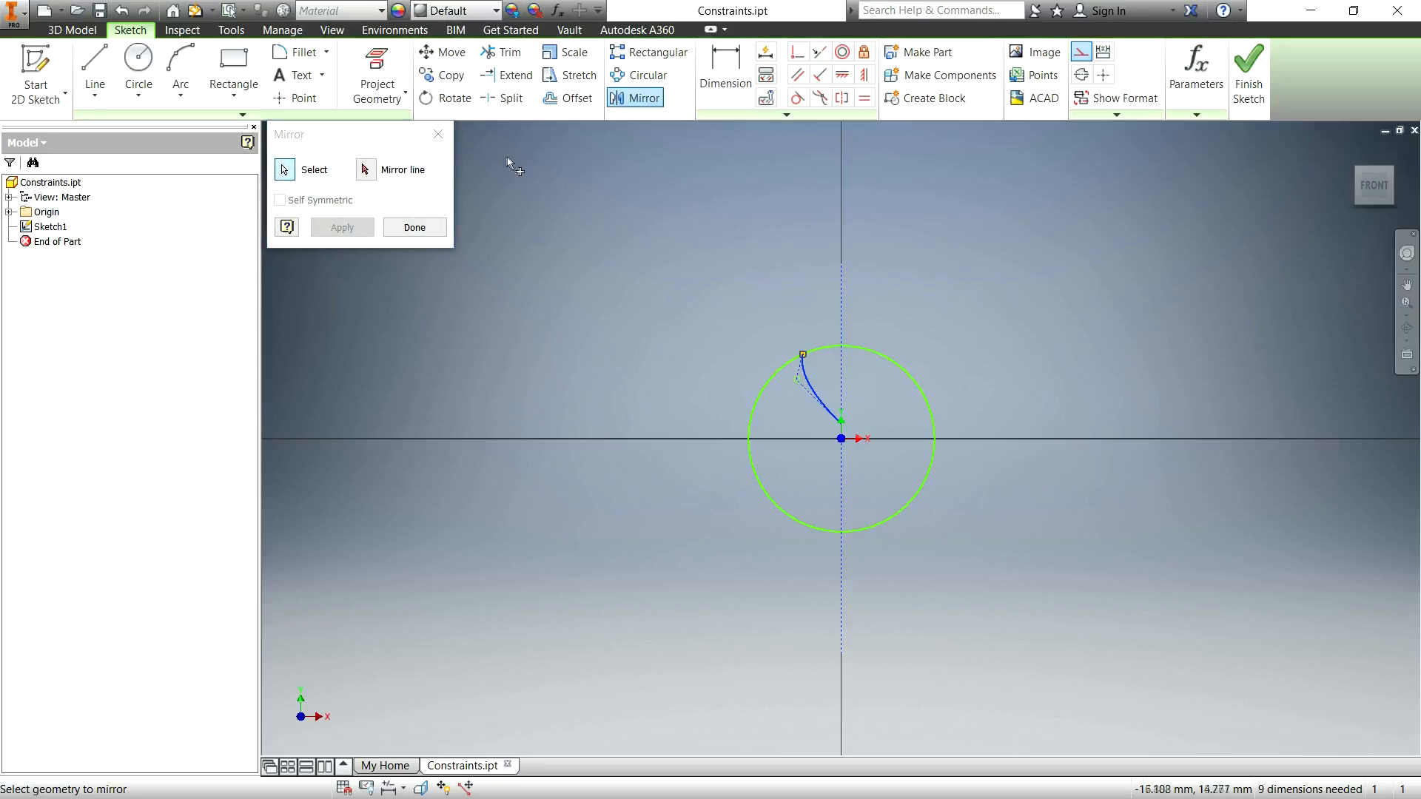
pyautogui.click(365, 169)
pyautogui.click(841, 304)
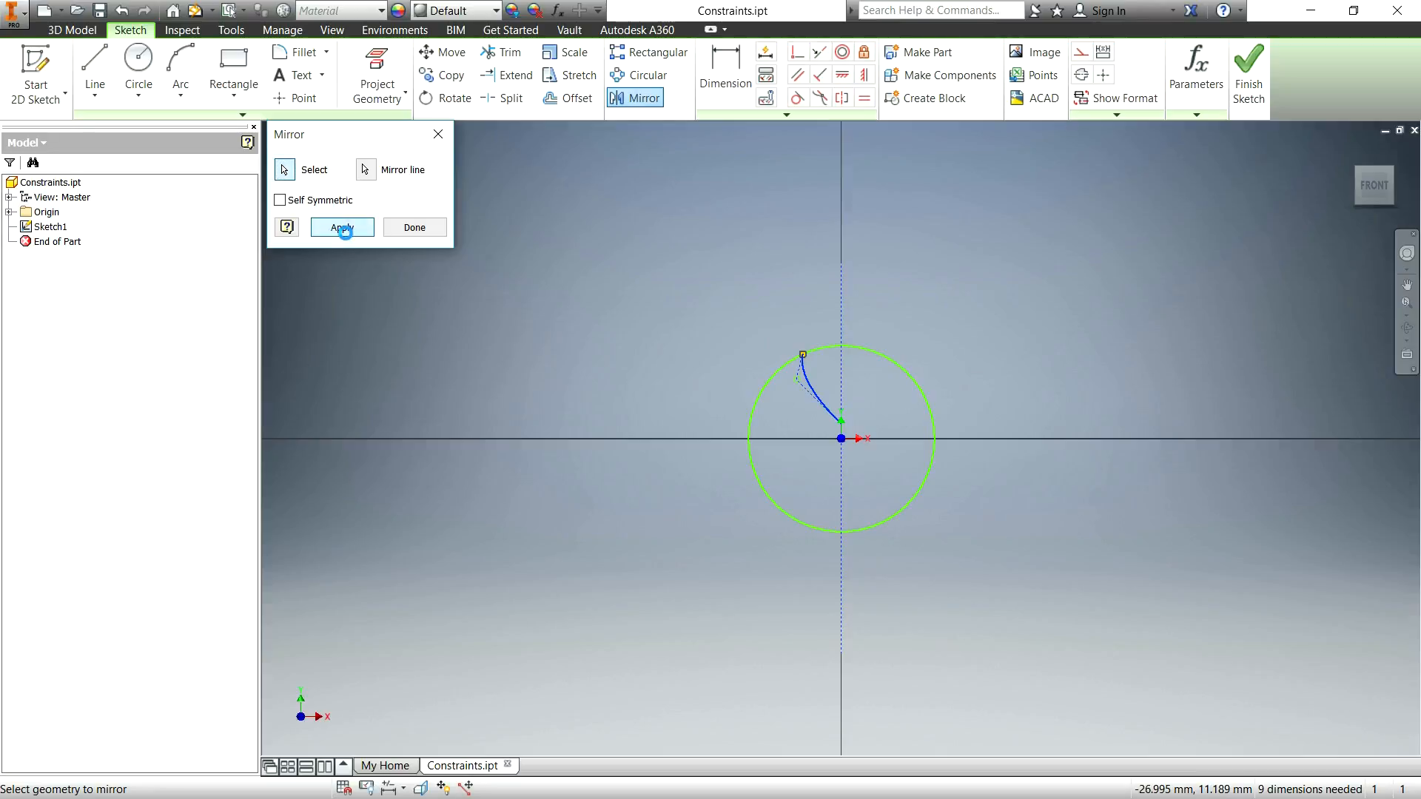
pyautogui.click(342, 228)
pyautogui.click(415, 227)
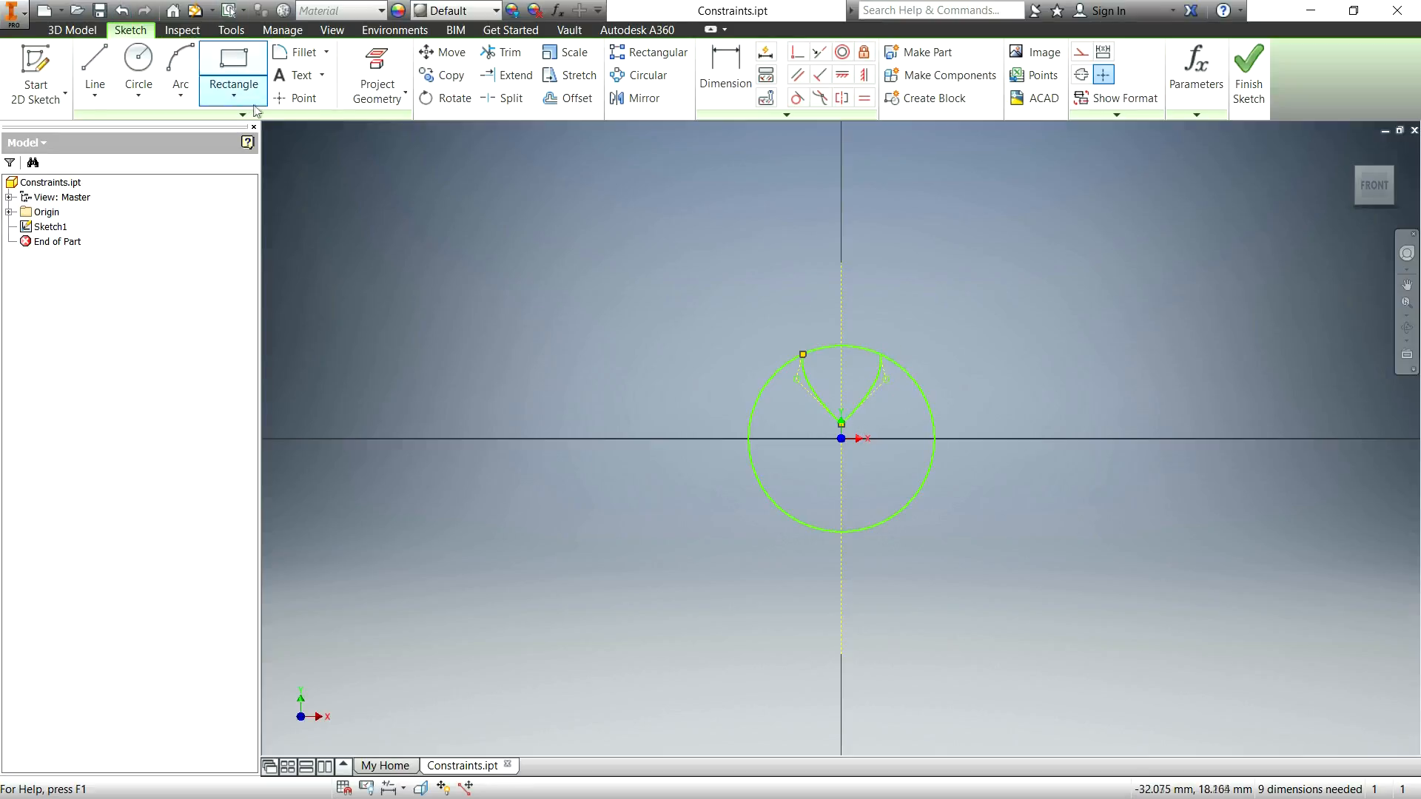
# Finish the sketch and try to extrude the circle without the notch between the splines, at a distance of 1.750 mm.
pyautogui.click(1248, 57)
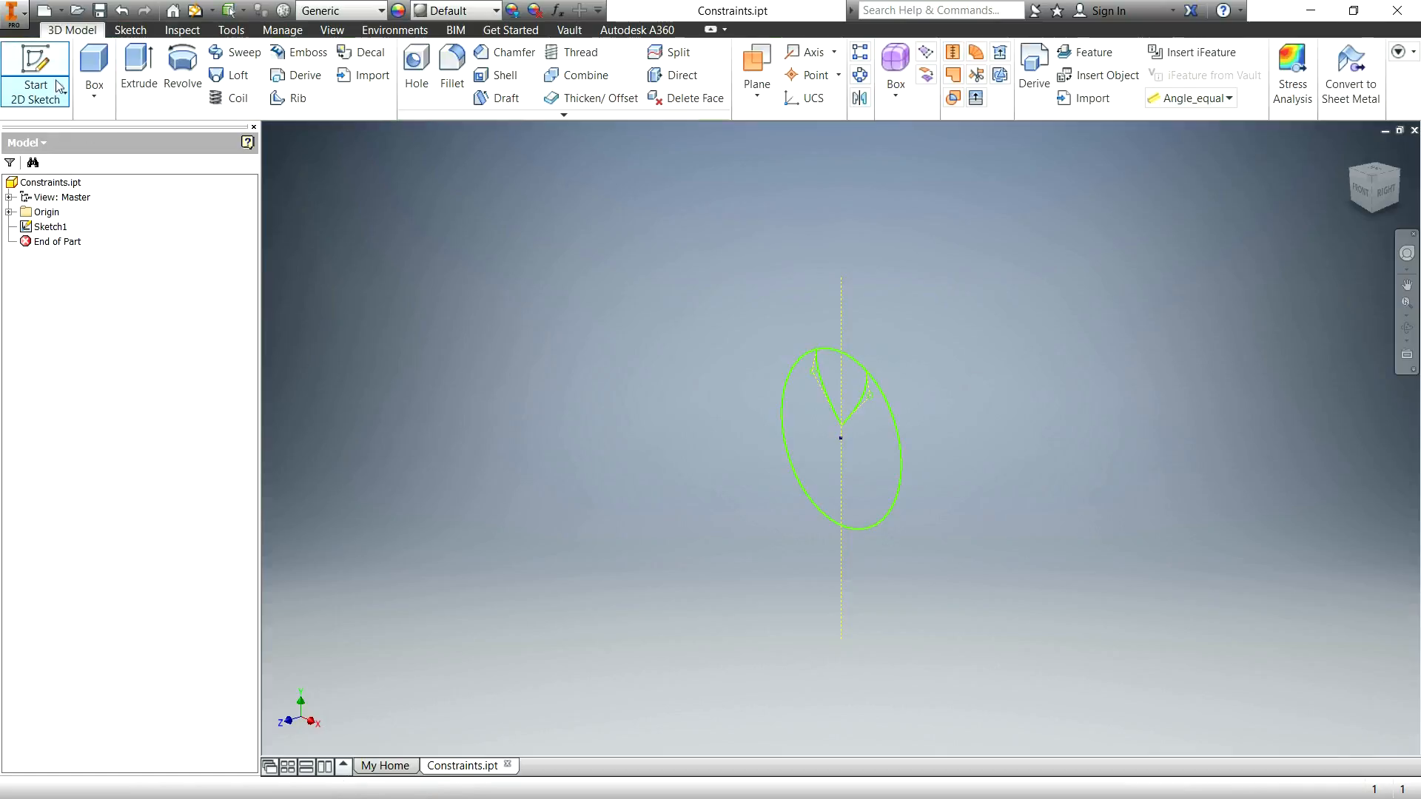
pyautogui.click(148, 68)
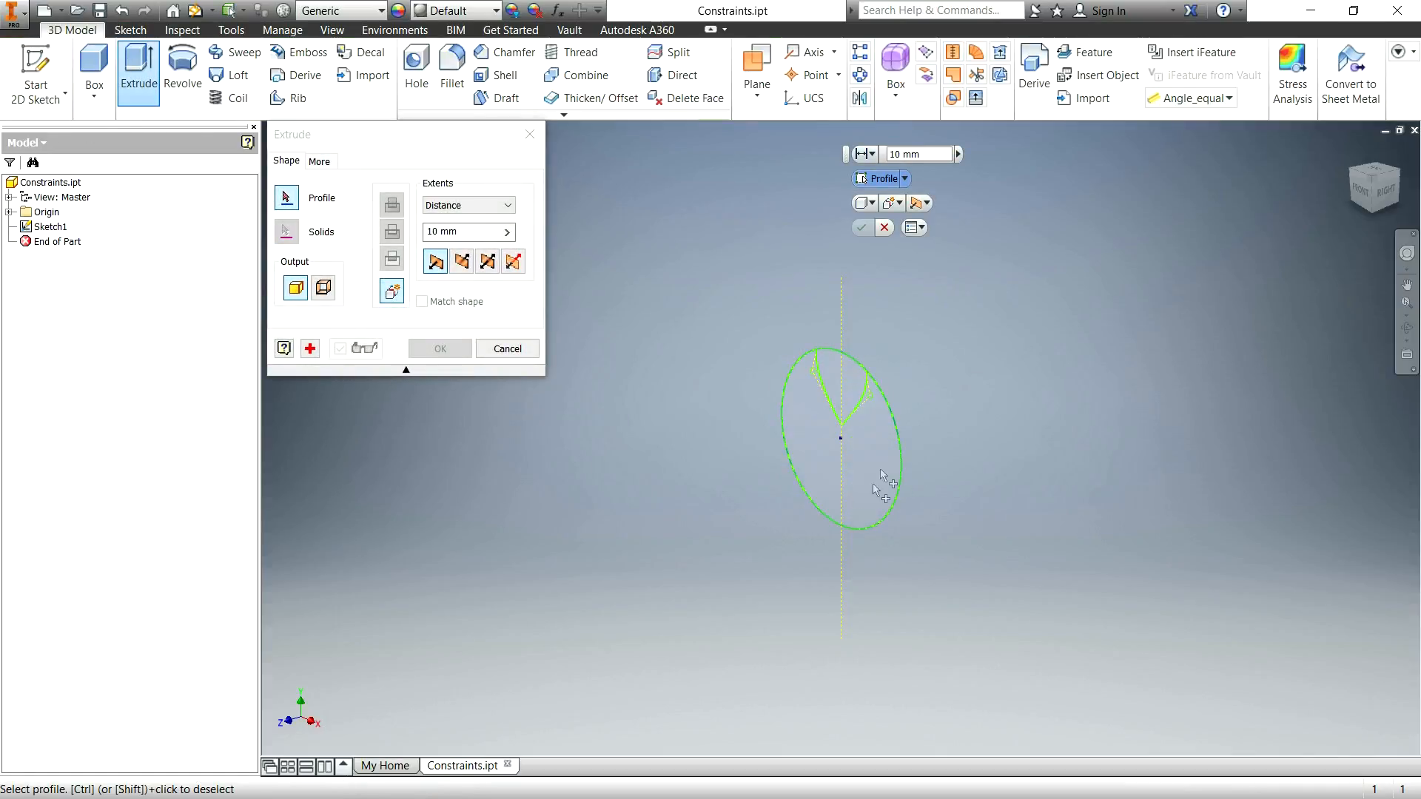
pyautogui.click(849, 403)
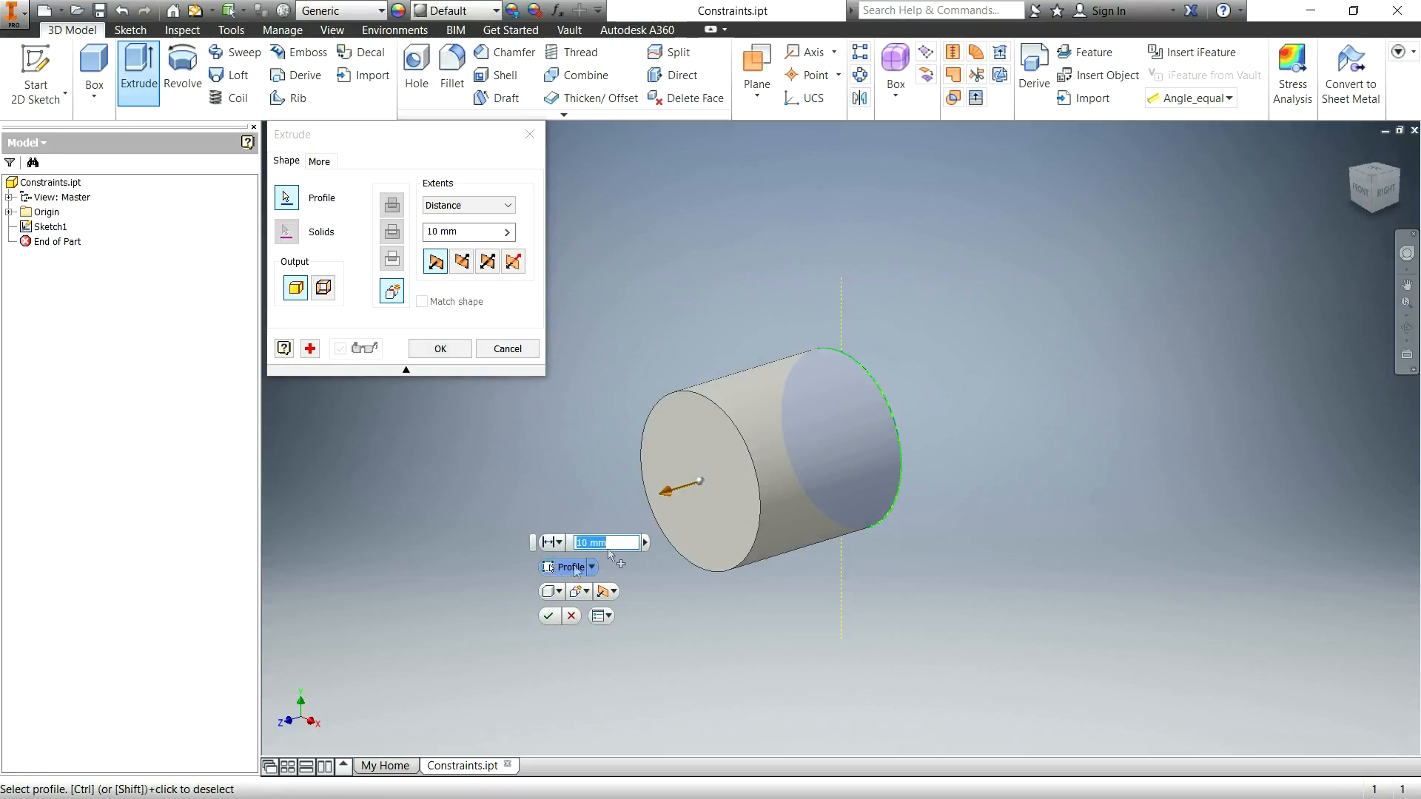
pyautogui.moveTo(670, 489); pyautogui.dragTo(834, 427)
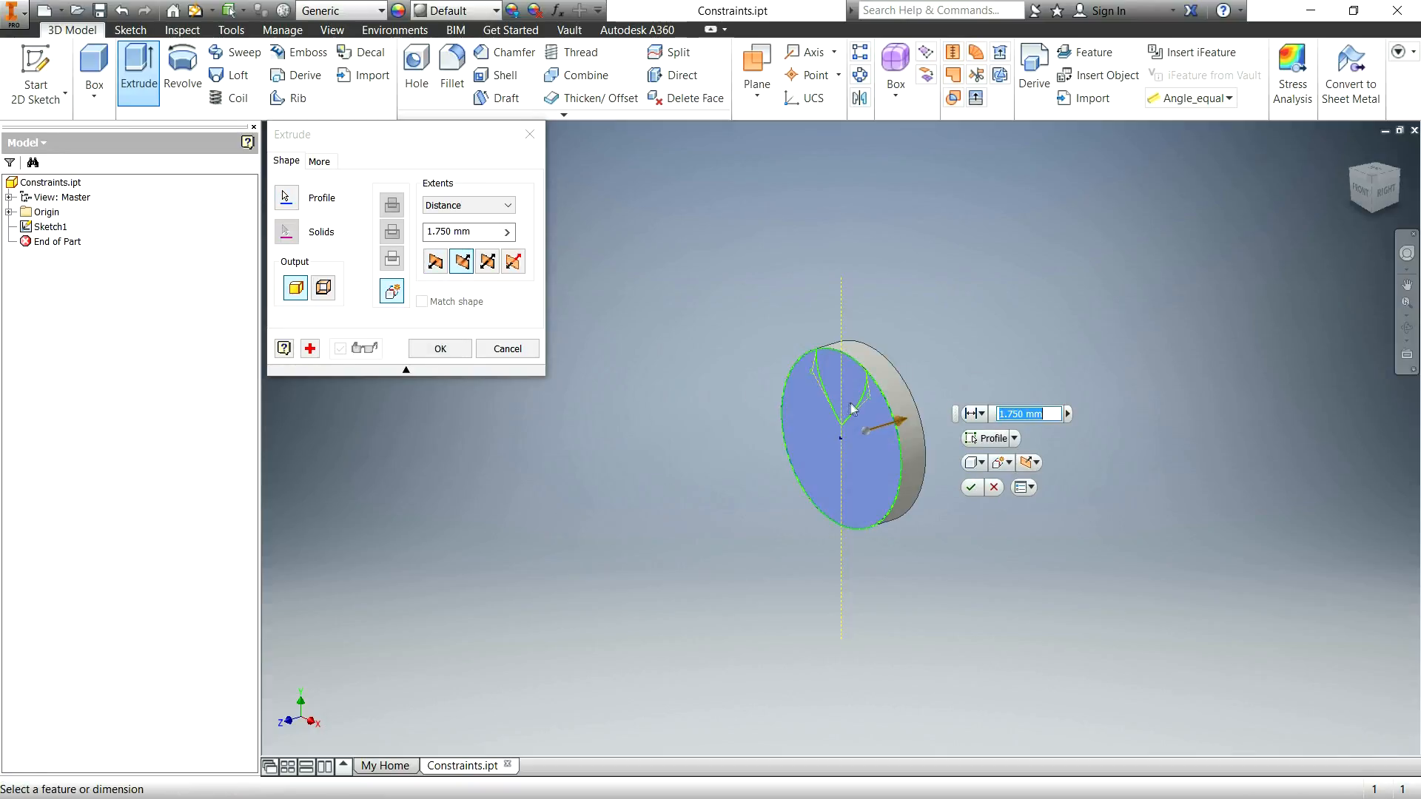
pyautogui.click(508, 348)
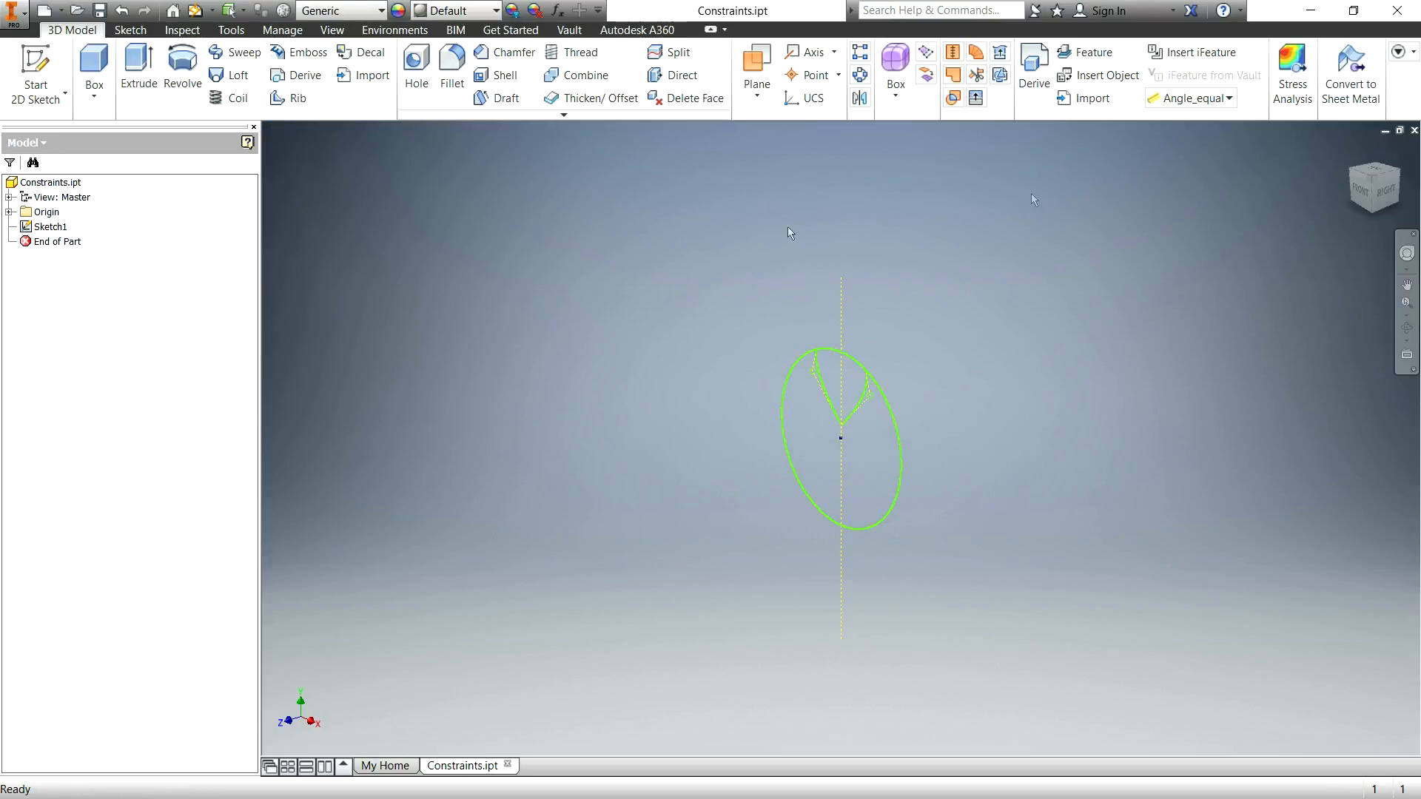
# Reopen Sketch1 for editing and make the mirrored spline's upper endpoint coincident with the circle.
pyautogui.doubleClick(47, 227)
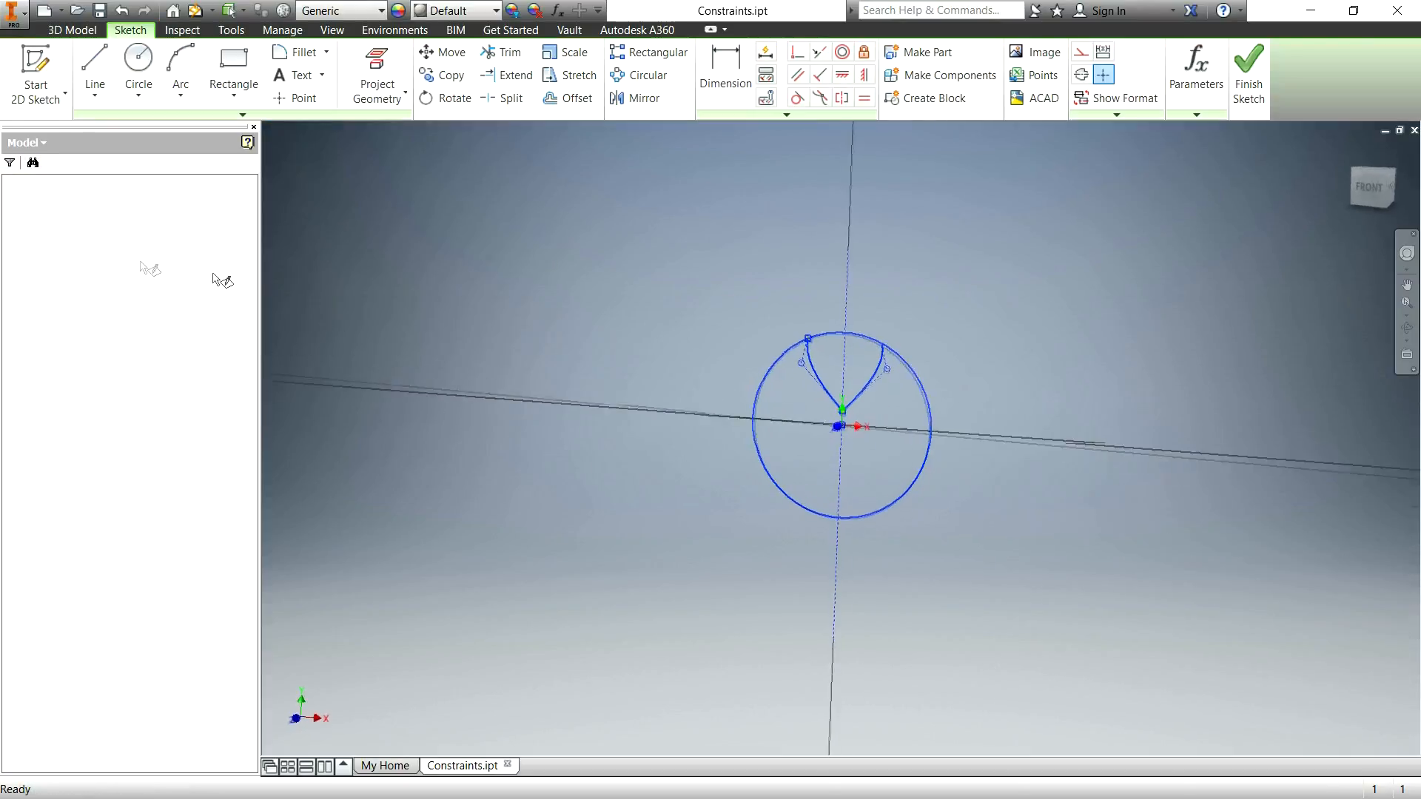
pyautogui.click(798, 57)
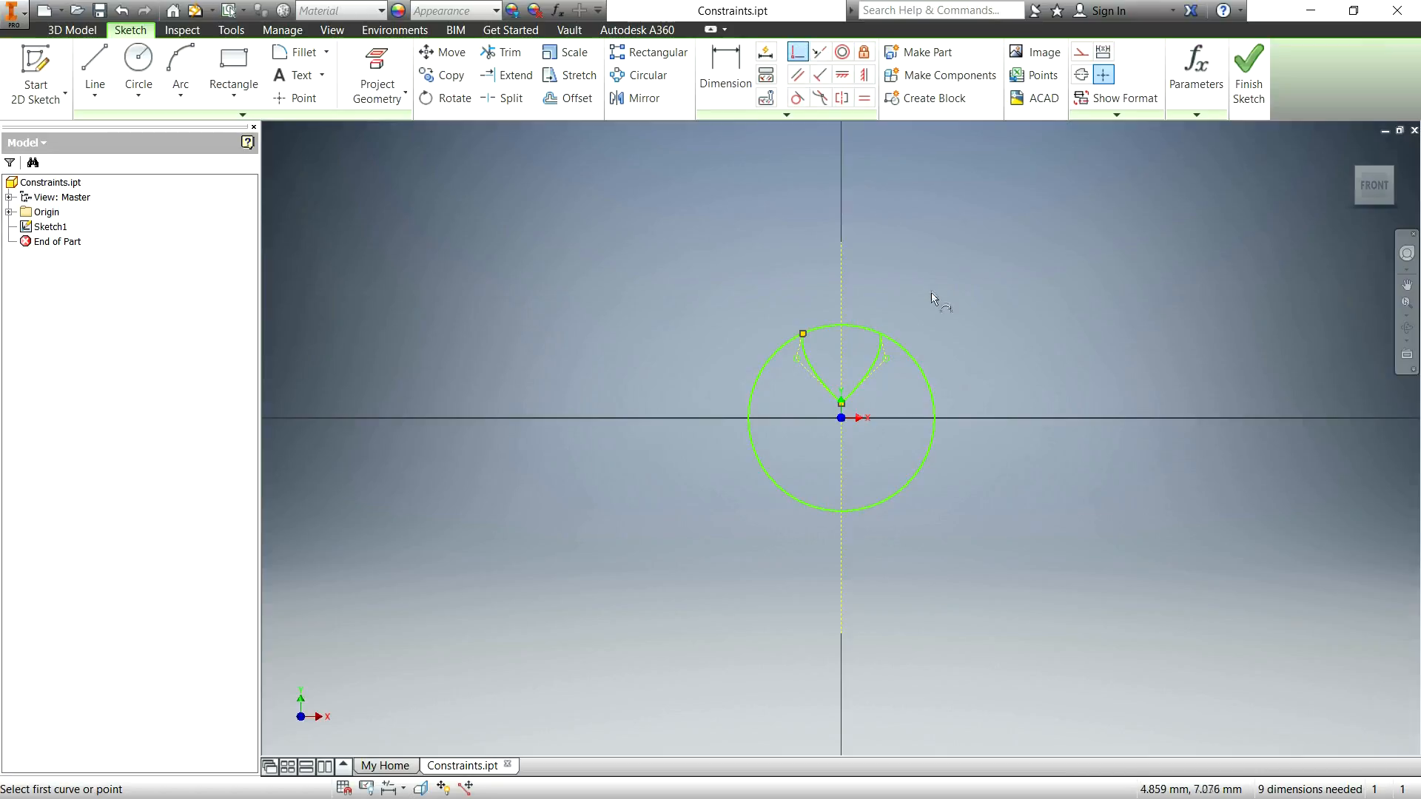
pyautogui.click(881, 337)
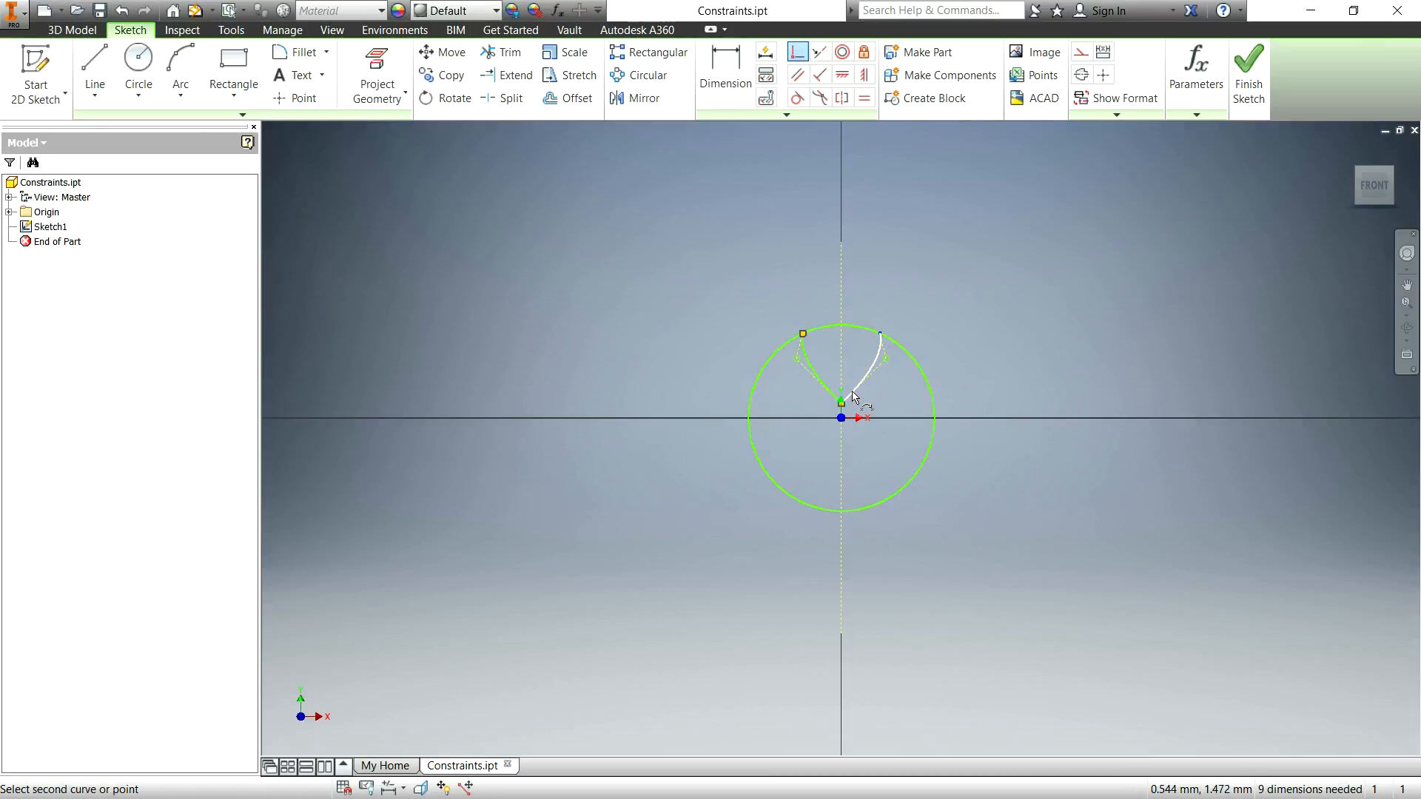
pyautogui.click(916, 358)
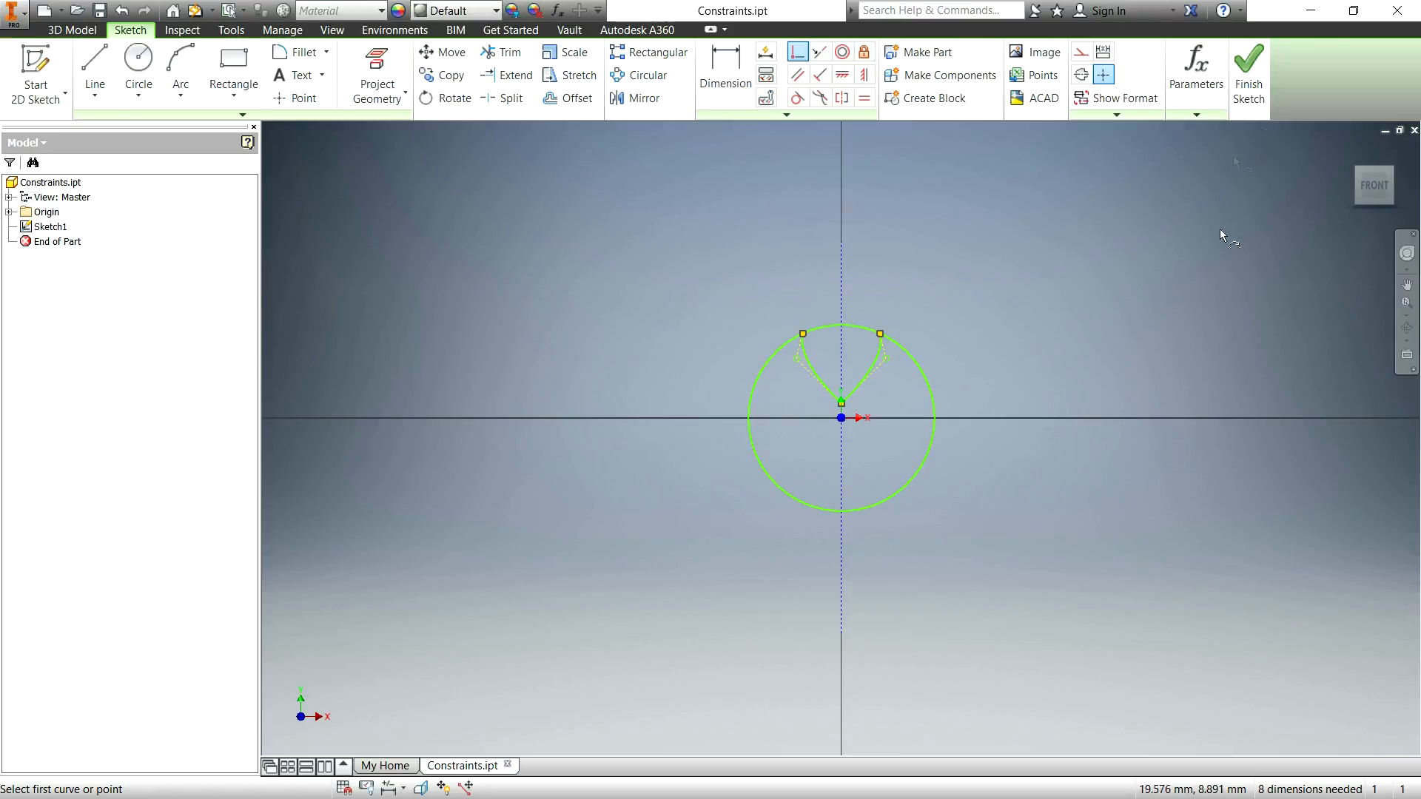
# Finish the sketch and try to extrude first the circle without the notch, and instead only the notch region, at a distance of 1.750 mm.
pyautogui.click(1249, 74)
pyautogui.click(139, 70)
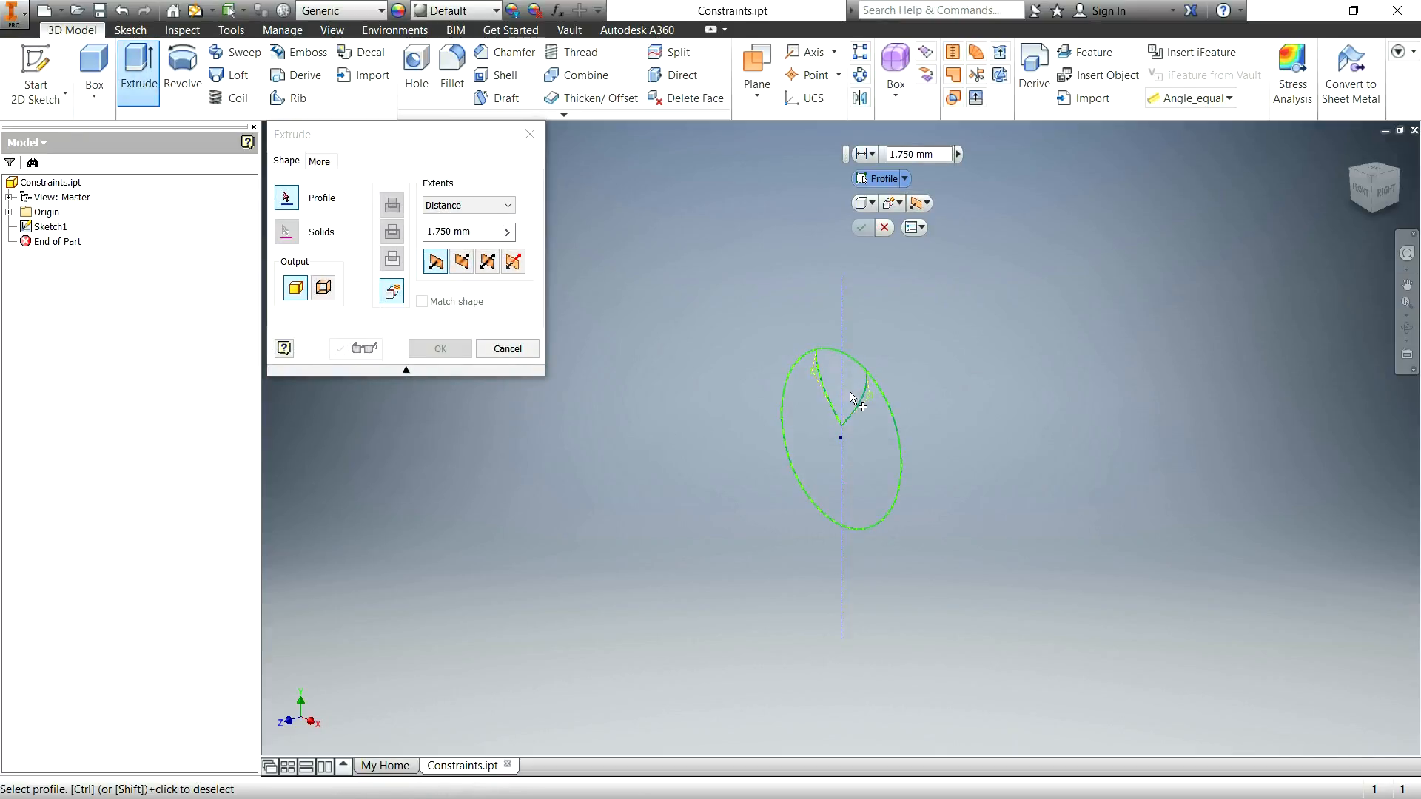
pyautogui.click(868, 456)
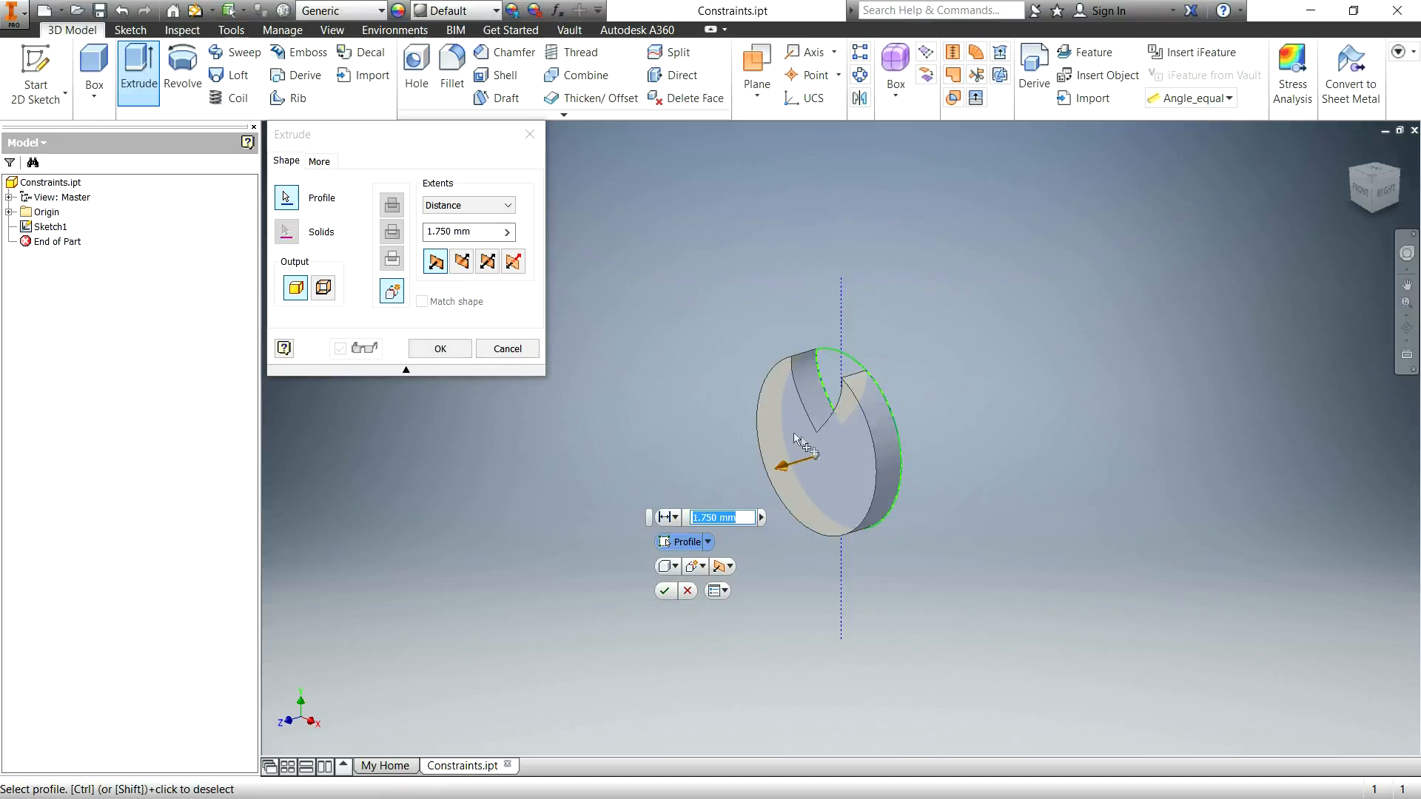
pyautogui.click(873, 453)
pyautogui.click(854, 388)
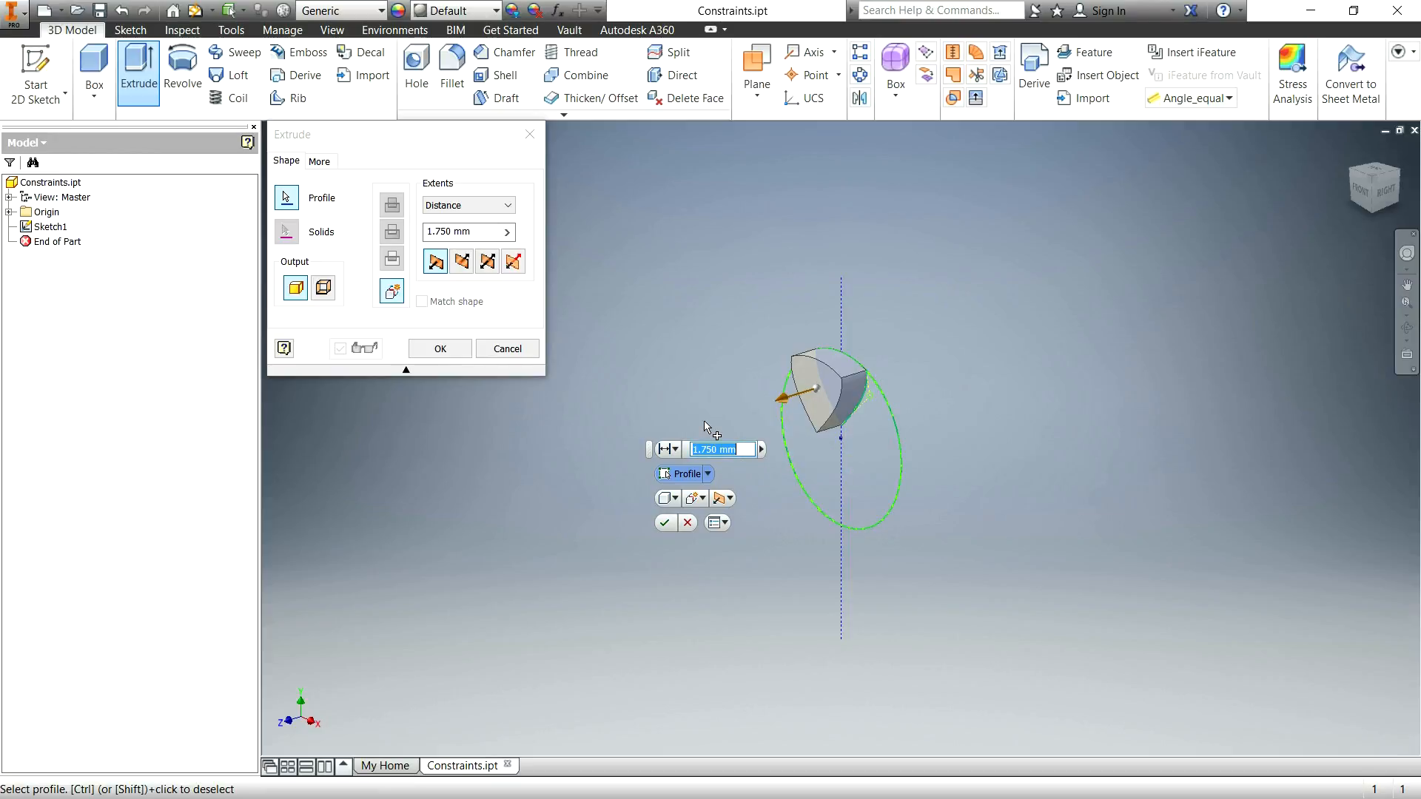
pyautogui.click(687, 522)
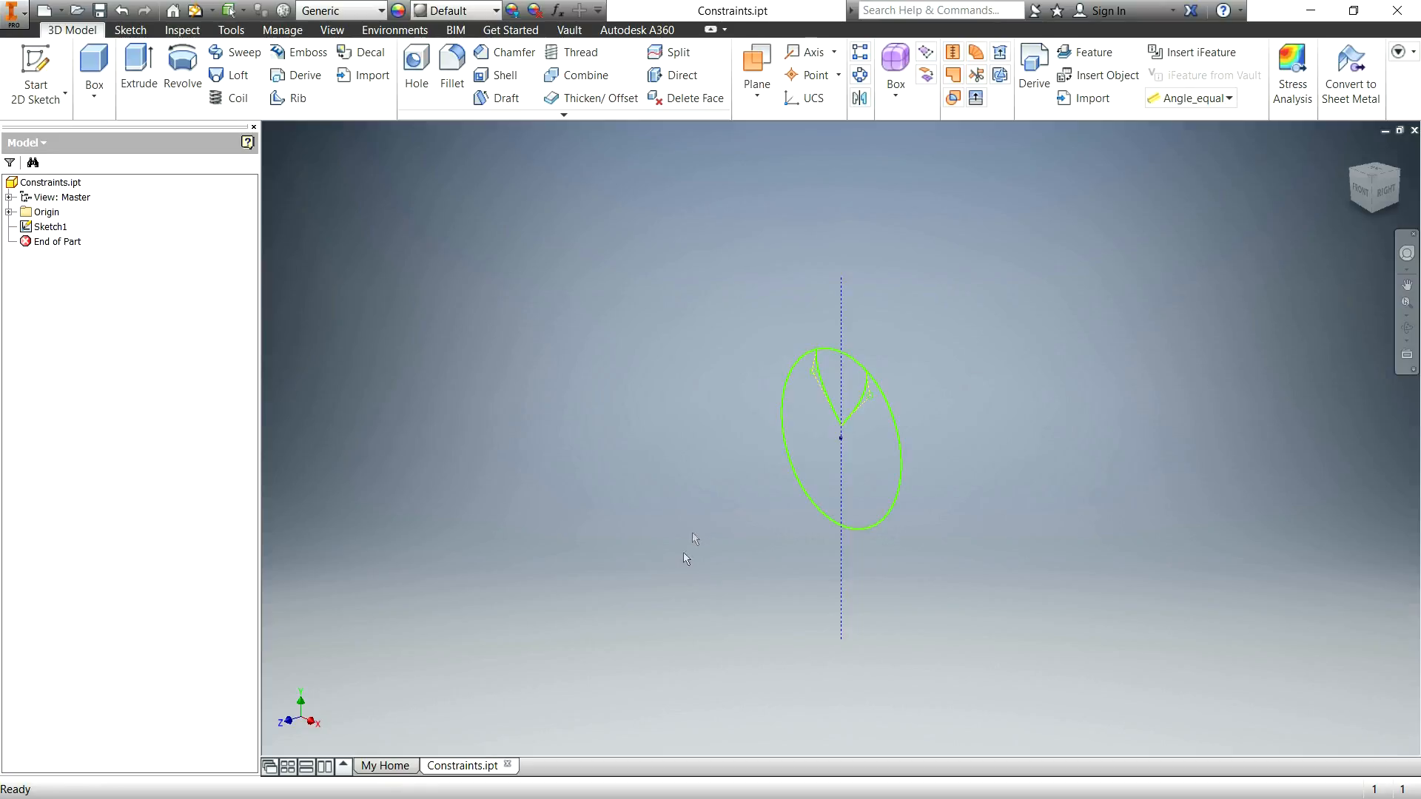
# Reopen Sketch1 for editing and delete the circle, both splines and the construction line.
pyautogui.doubleClick(37, 227)
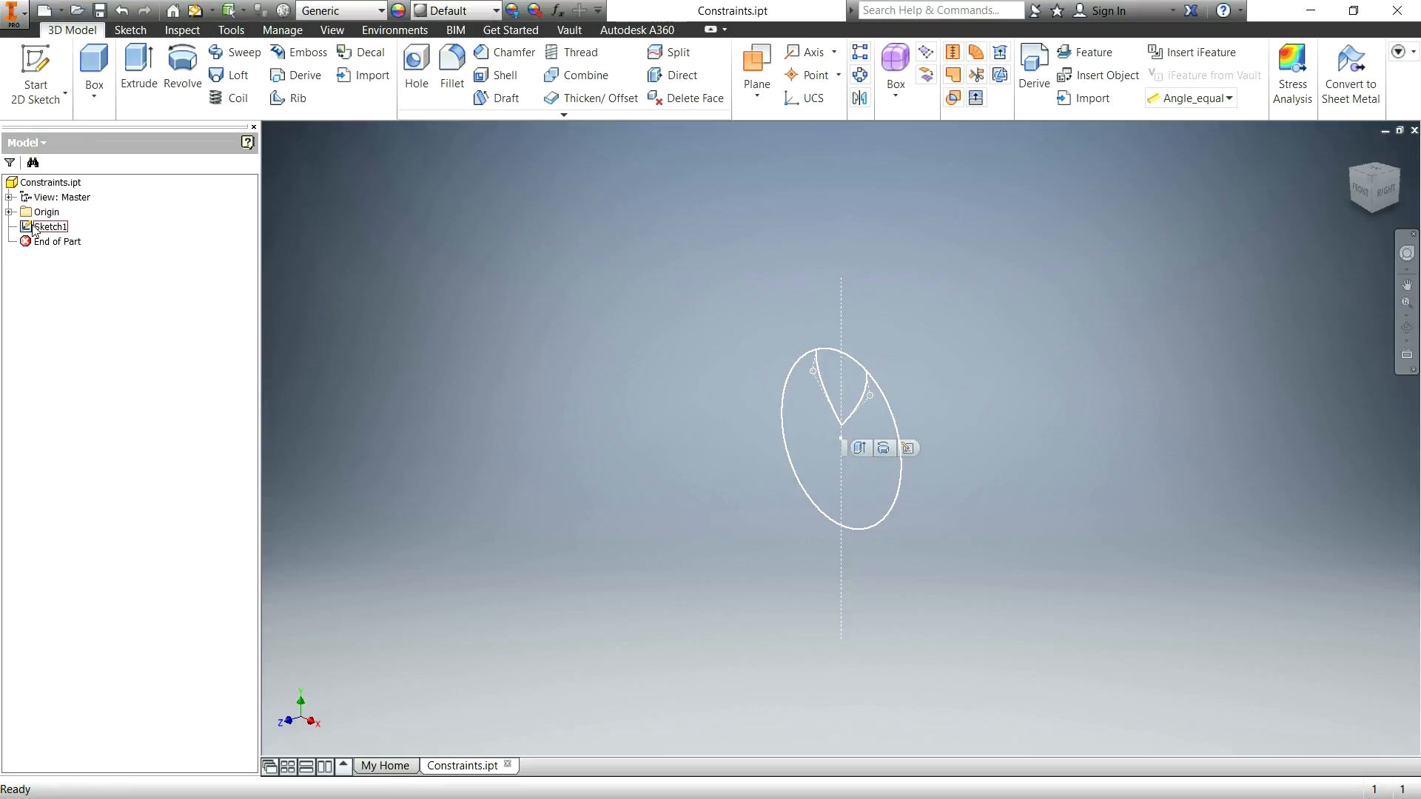
pyautogui.moveTo(635, 191)
pyautogui.mouseDown()
pyautogui.moveTo(1046, 602)
pyautogui.moveTo(1119, 757)
pyautogui.mouseUp()
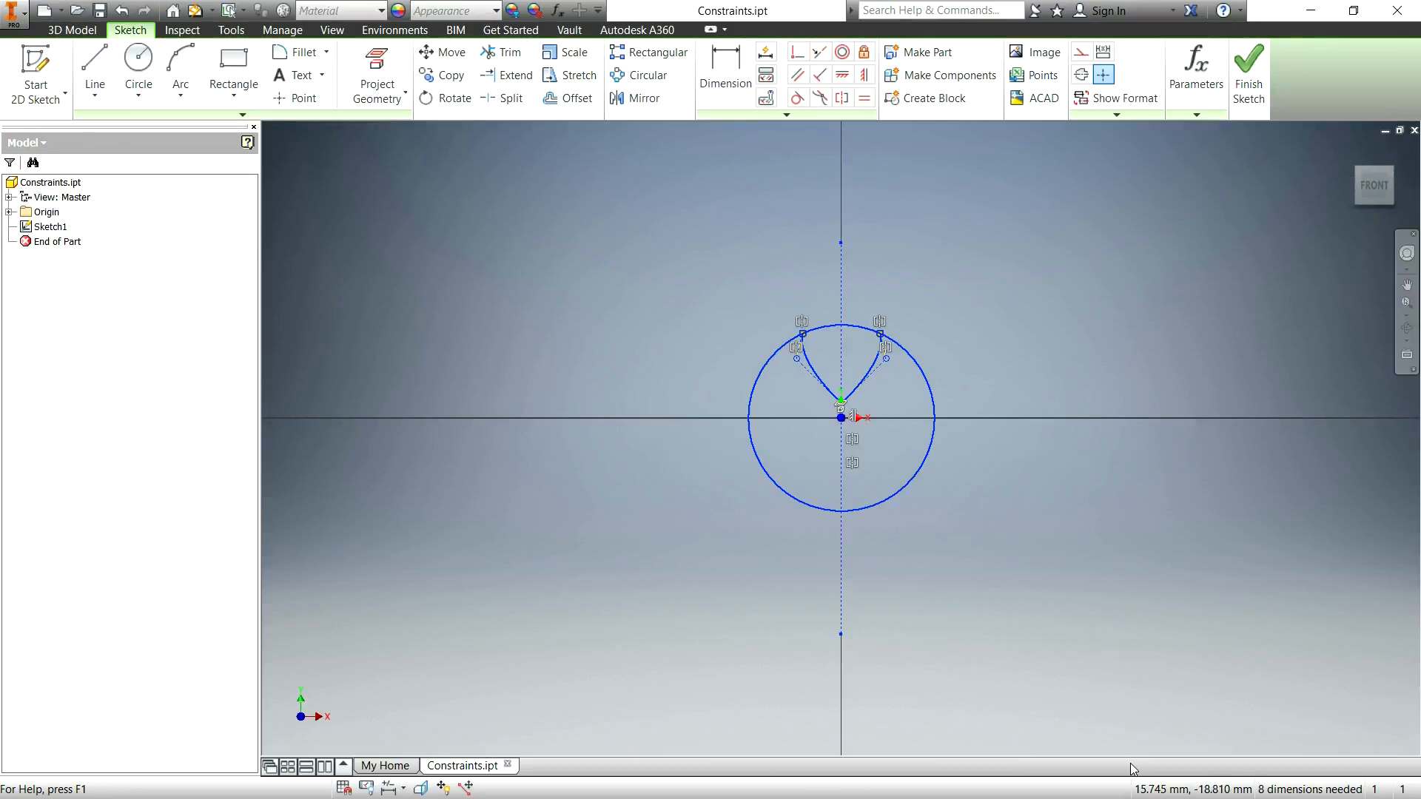
pyautogui.press('Delete')
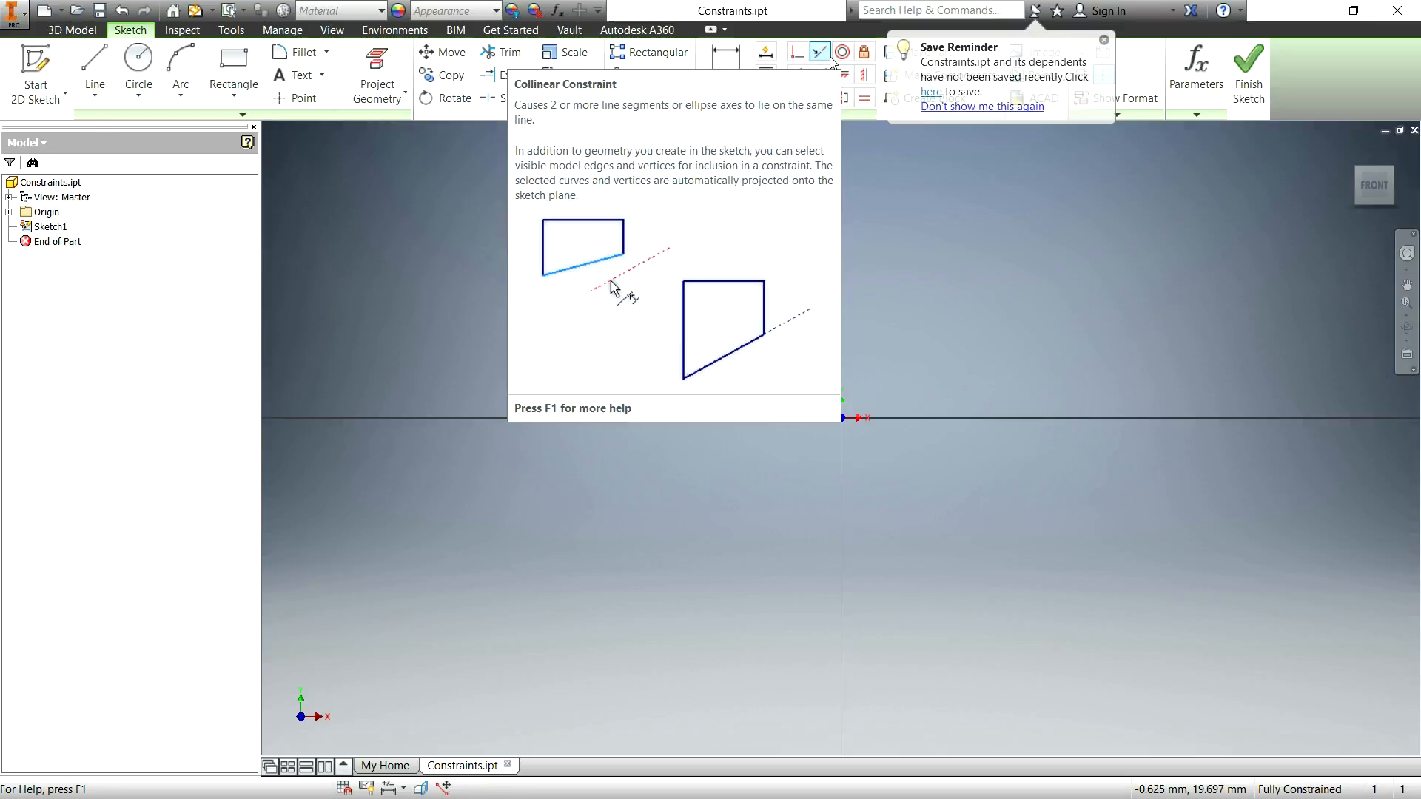
# Draw a closed eight-sided line profile with a rectangular notch in its lower side, the right lower edge sitting lower and slightly slanted.
pyautogui.click(95, 70)
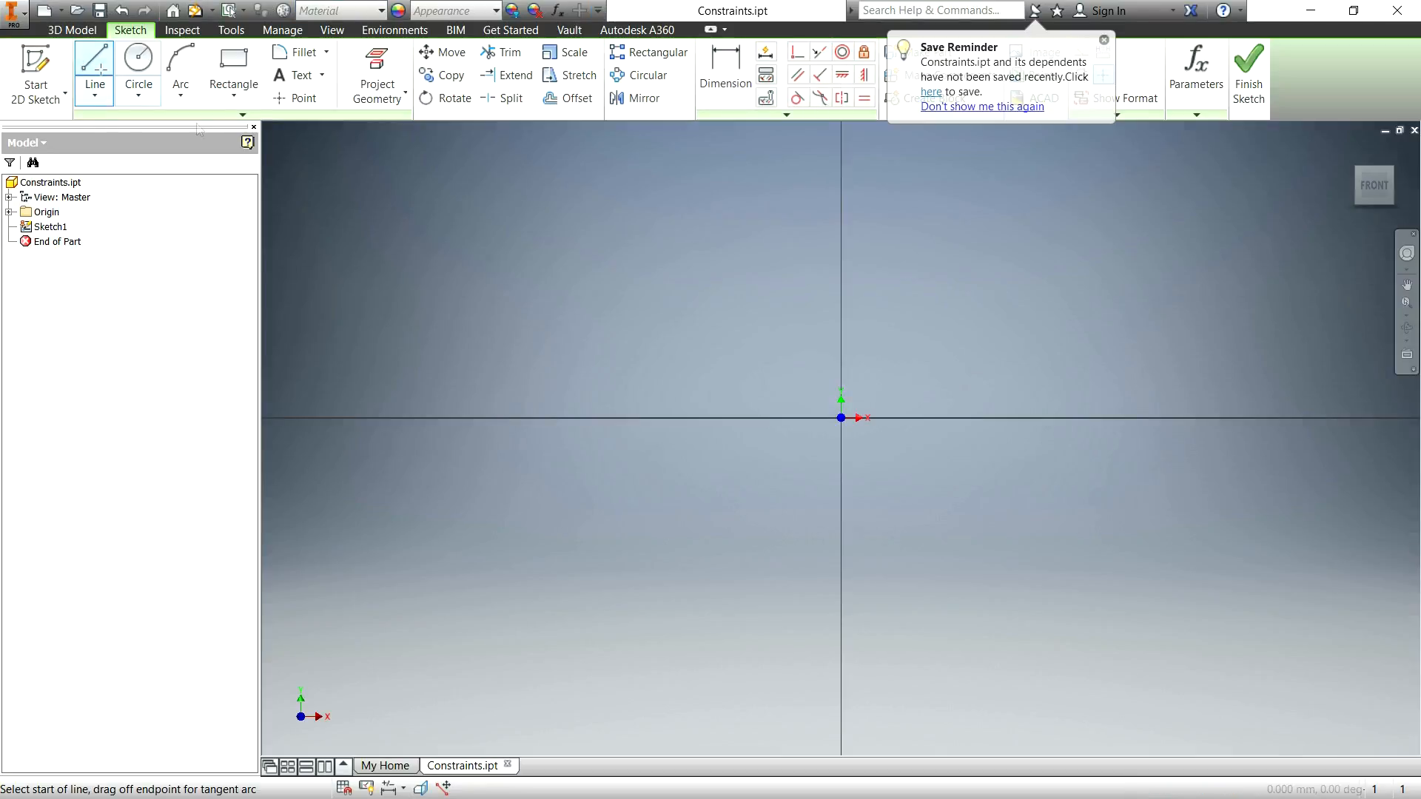
pyautogui.click(626, 216)
pyautogui.click(625, 310)
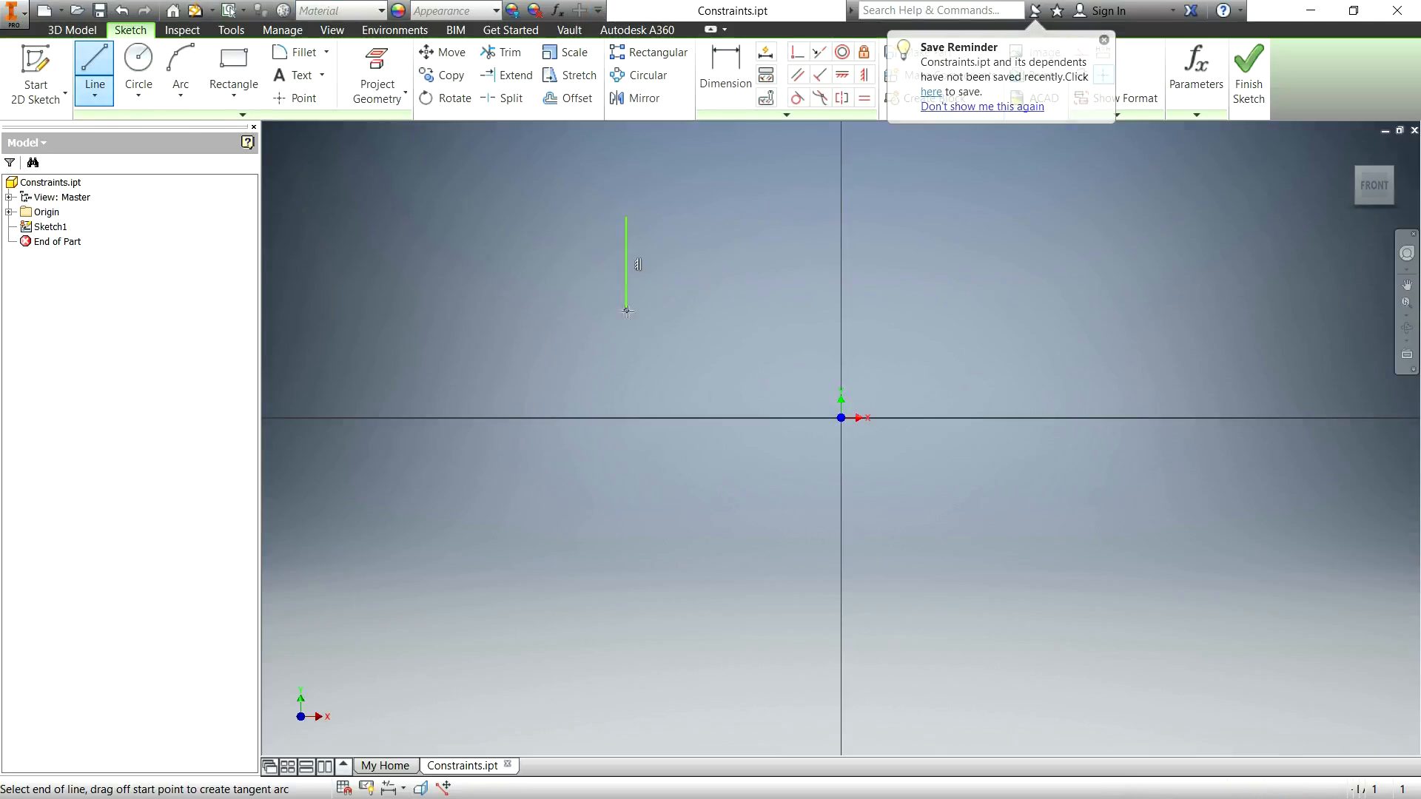
pyautogui.click(722, 311)
pyautogui.click(722, 263)
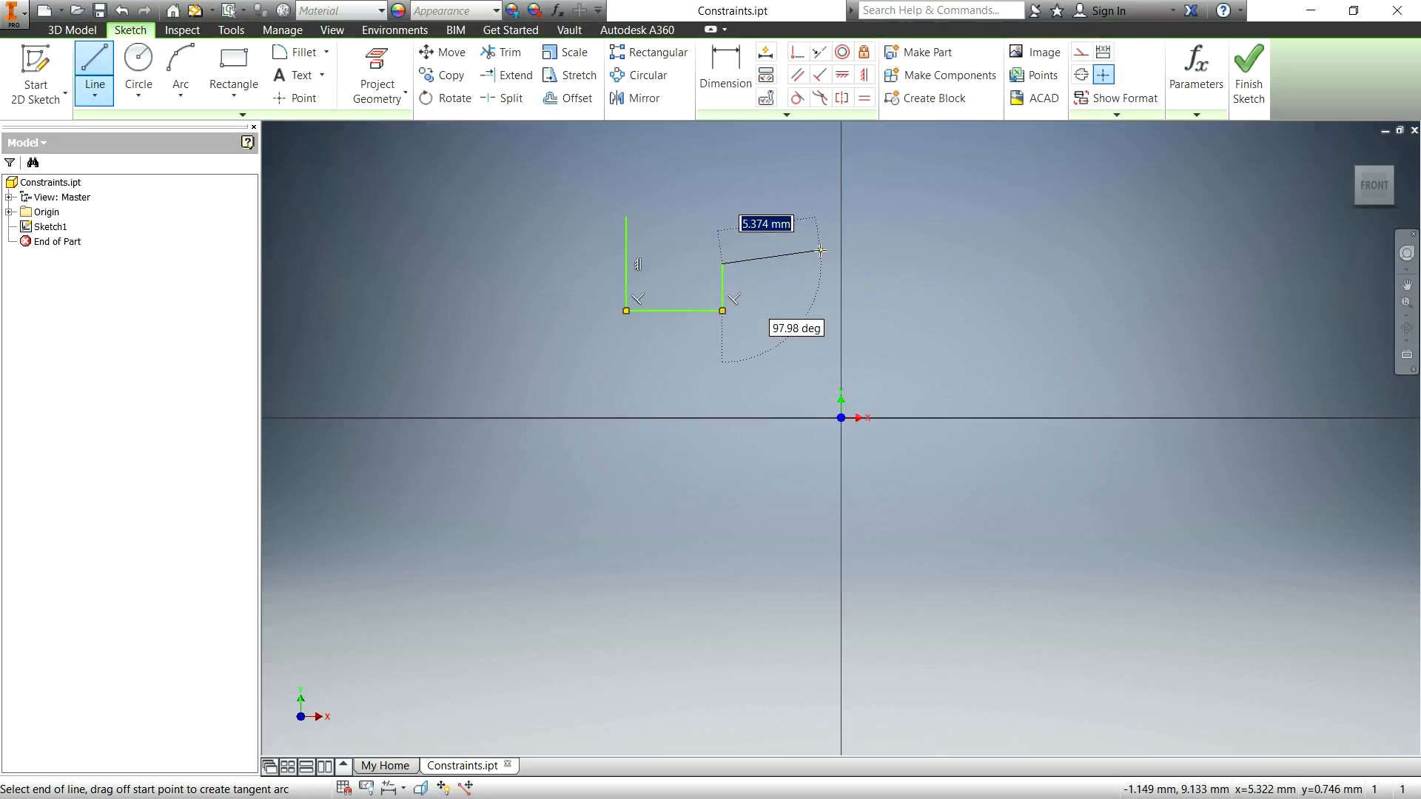
pyautogui.click(818, 263)
pyautogui.click(819, 374)
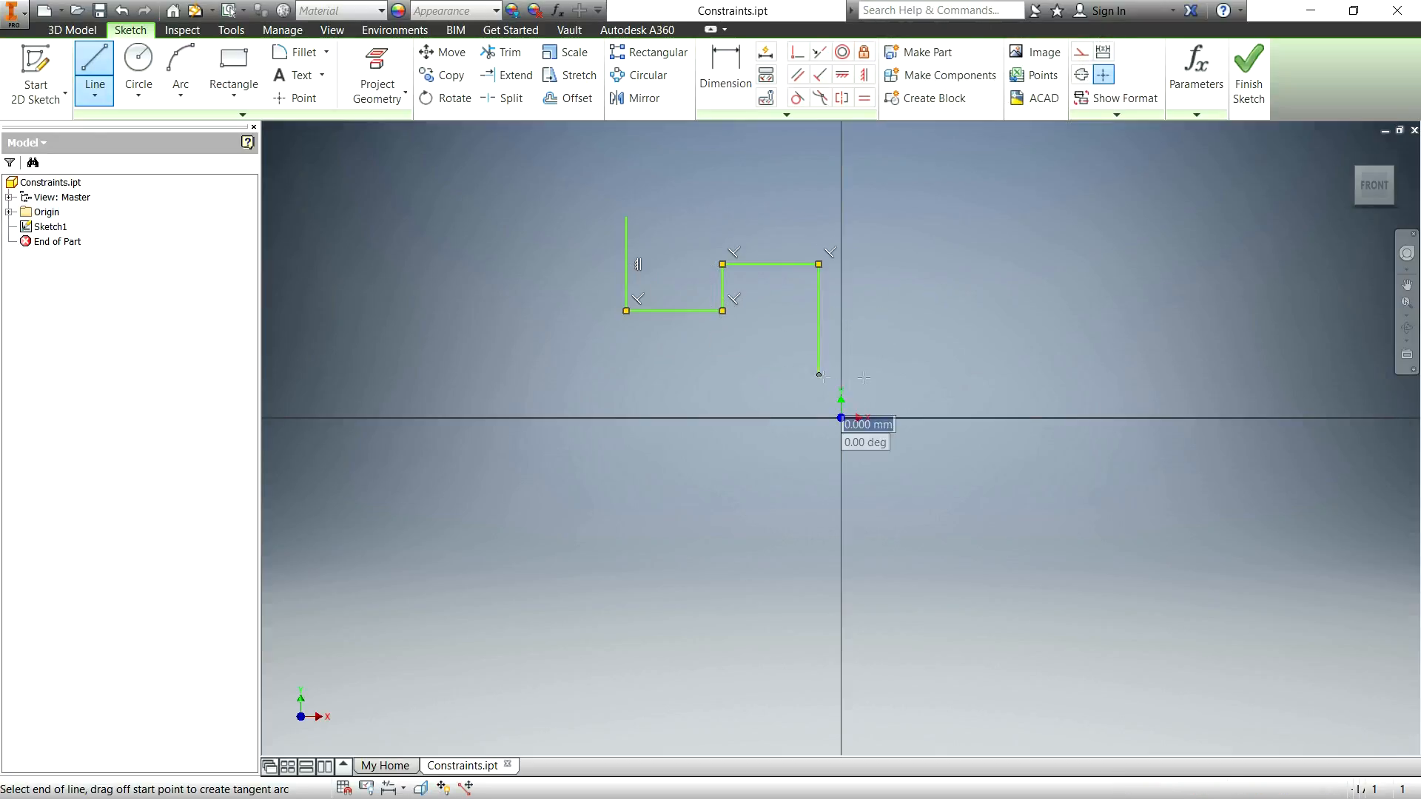
pyautogui.click(1005, 381)
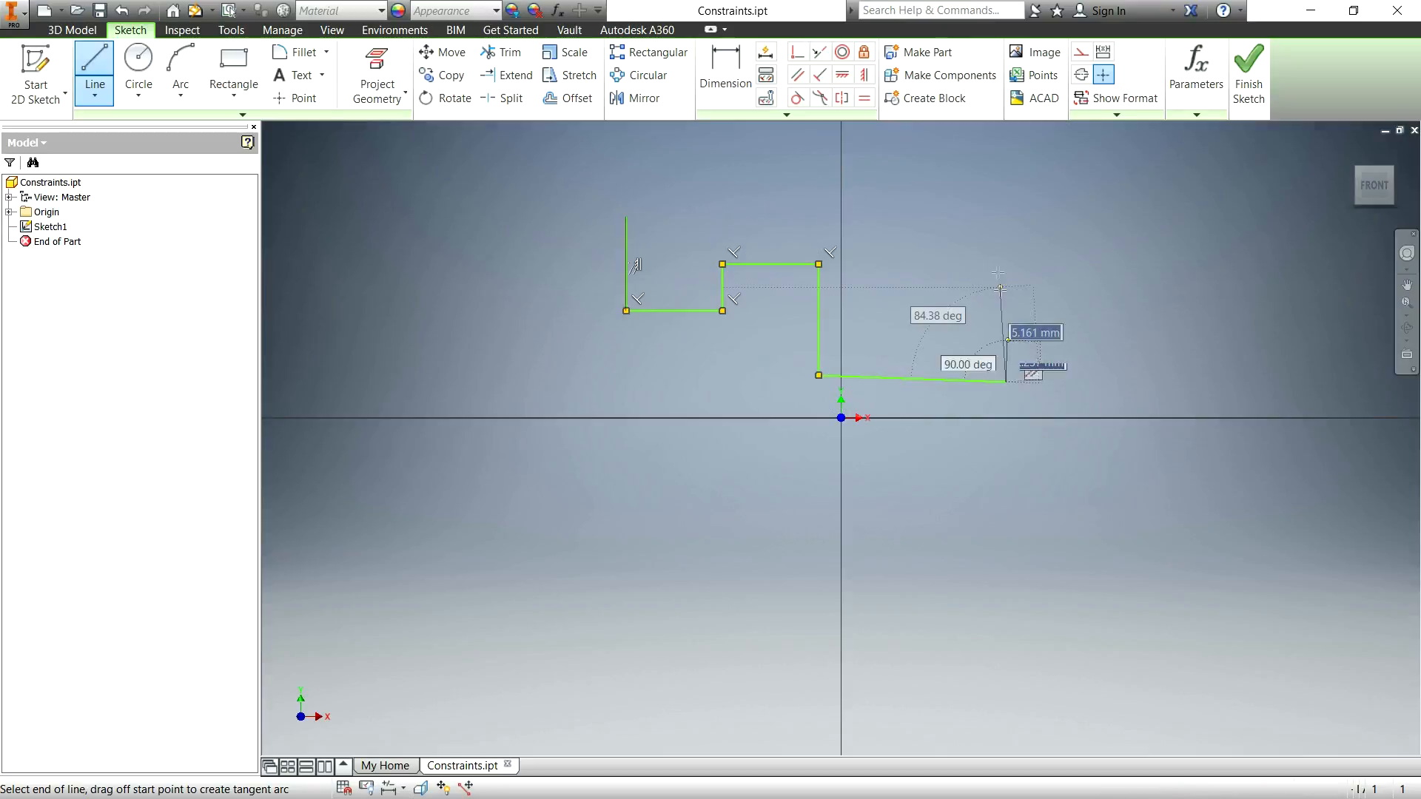
pyautogui.click(993, 216)
pyautogui.click(626, 217)
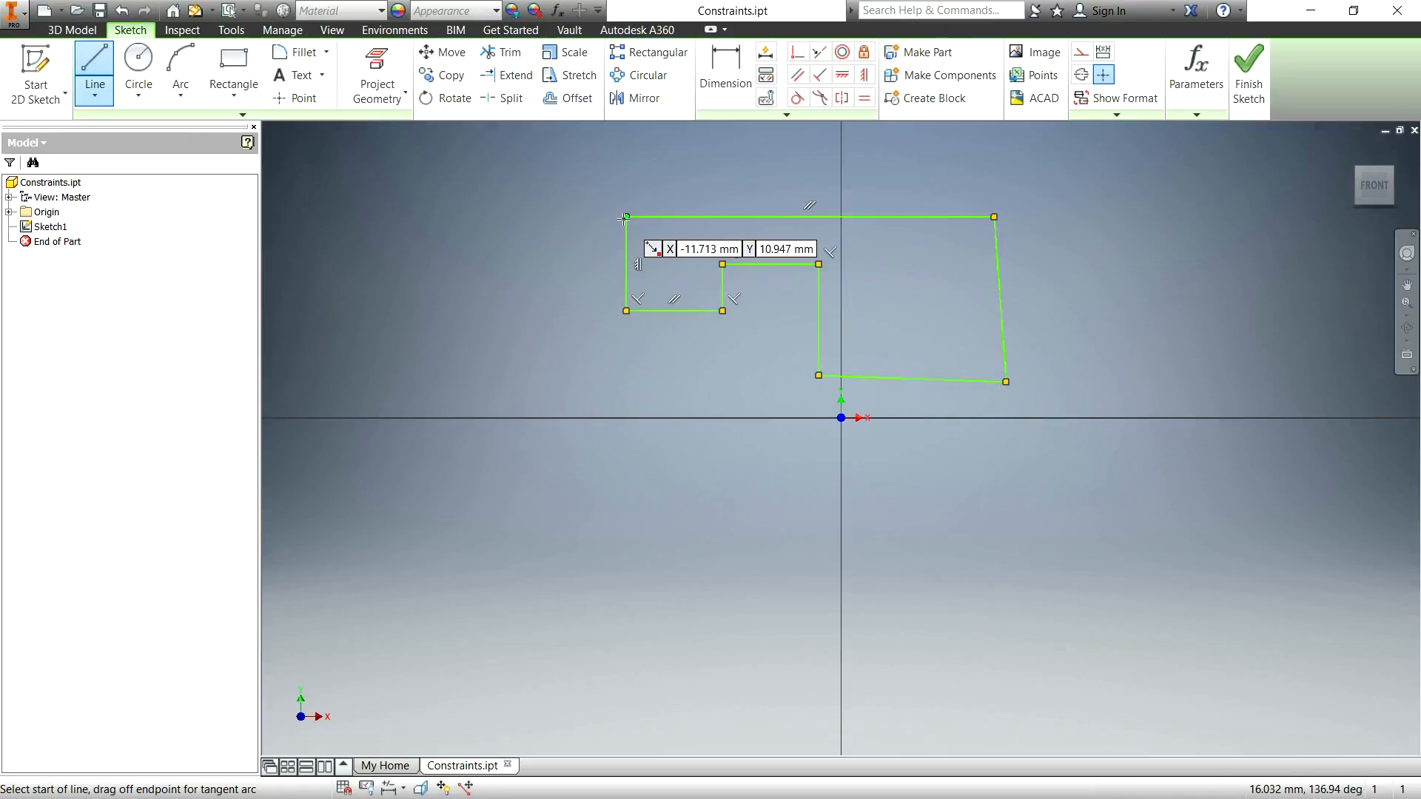
pyautogui.press('Escape')
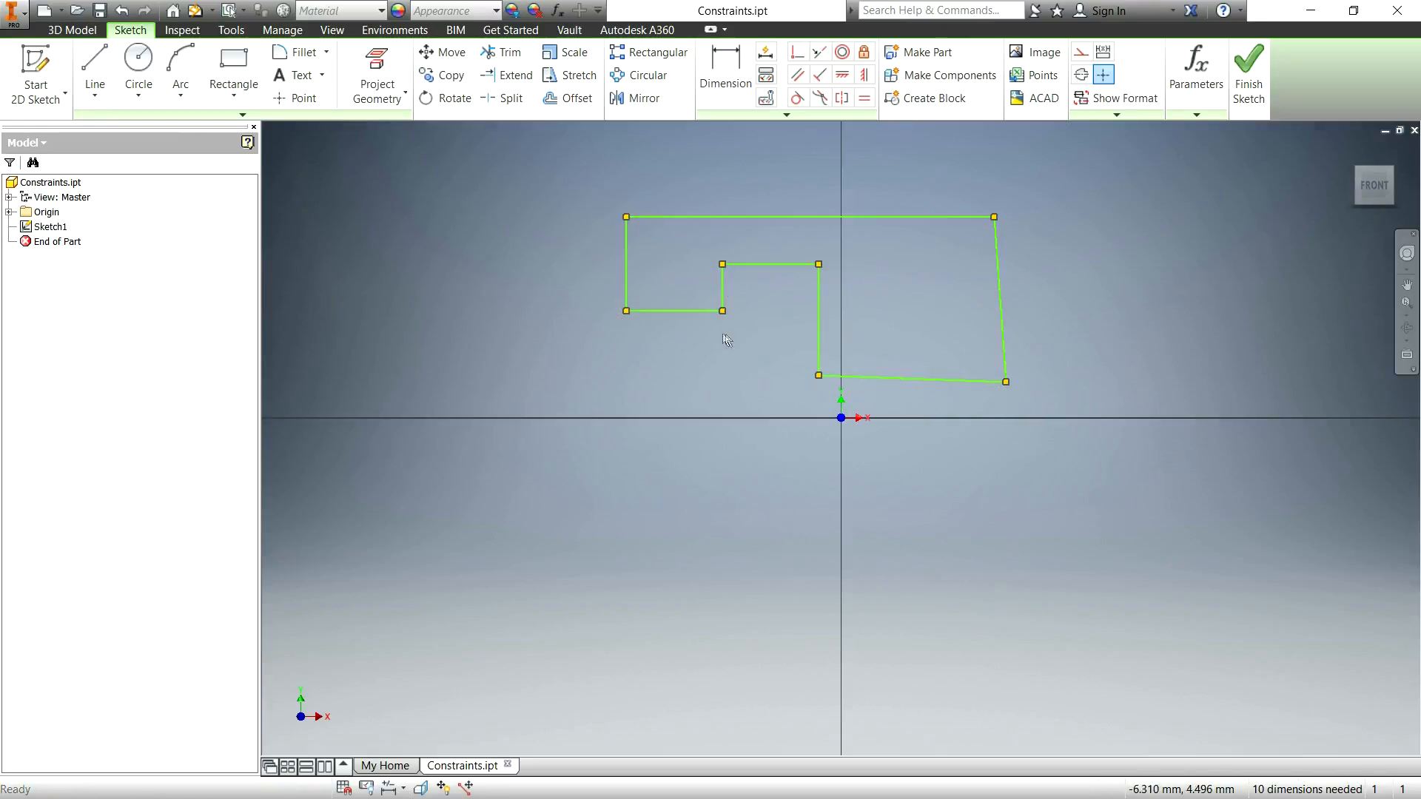
# Move the slanted lower edge up closer to the left lower edge and make the two edges collinear.
pyautogui.click(675, 311)
pyautogui.click(965, 381)
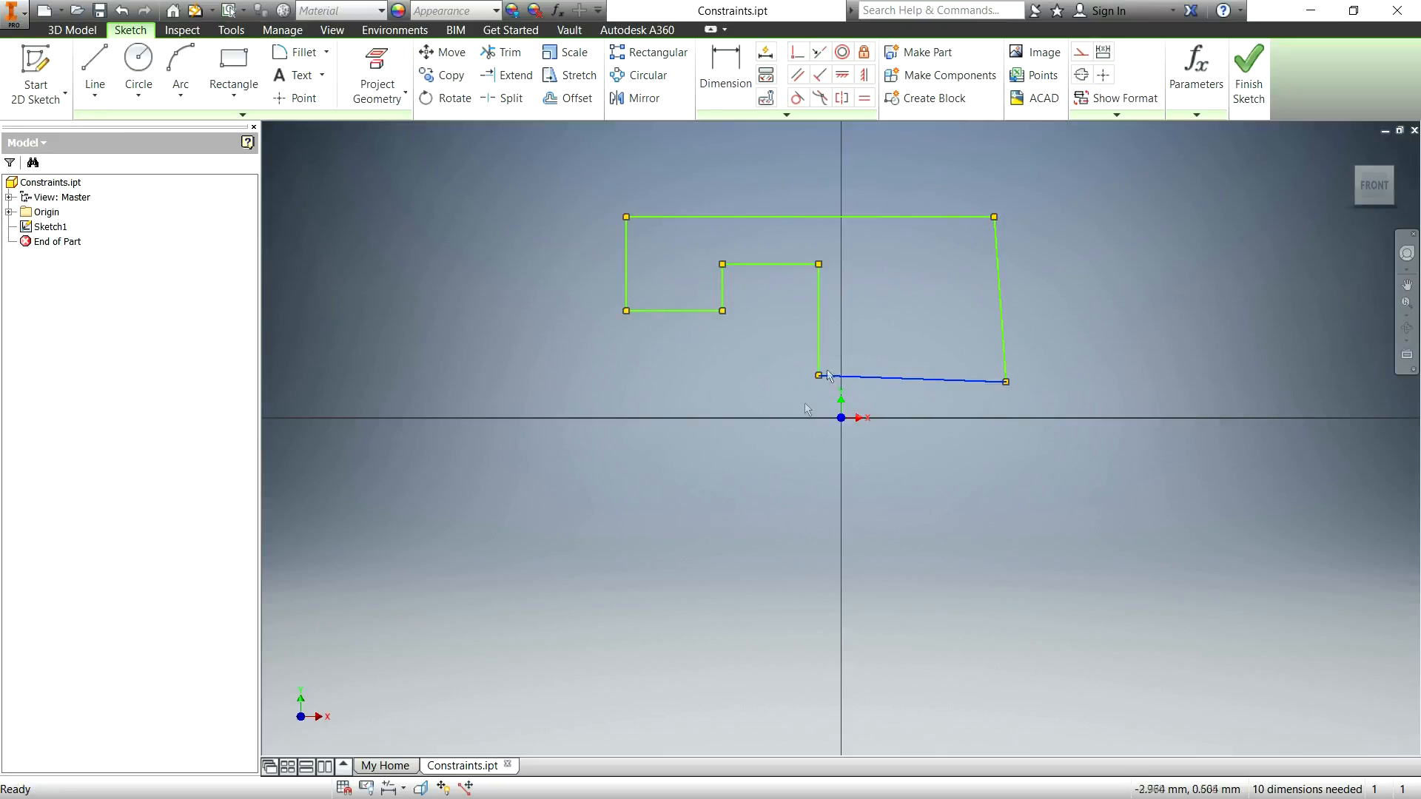
pyautogui.moveTo(954, 378)
pyautogui.mouseDown()
pyautogui.moveTo(974, 301)
pyautogui.moveTo(978, 317)
pyautogui.moveTo(893, 320)
pyautogui.mouseUp()
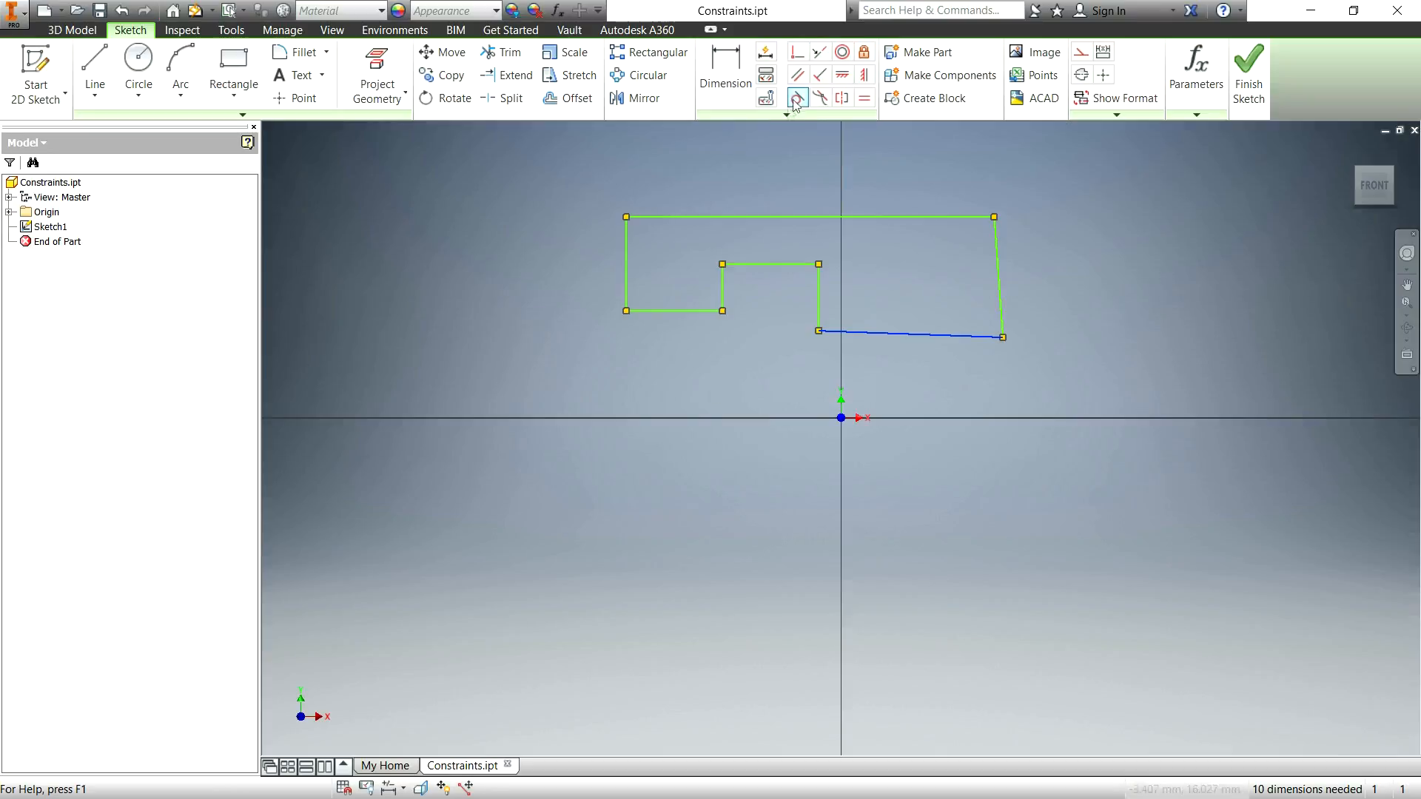
pyautogui.click(820, 52)
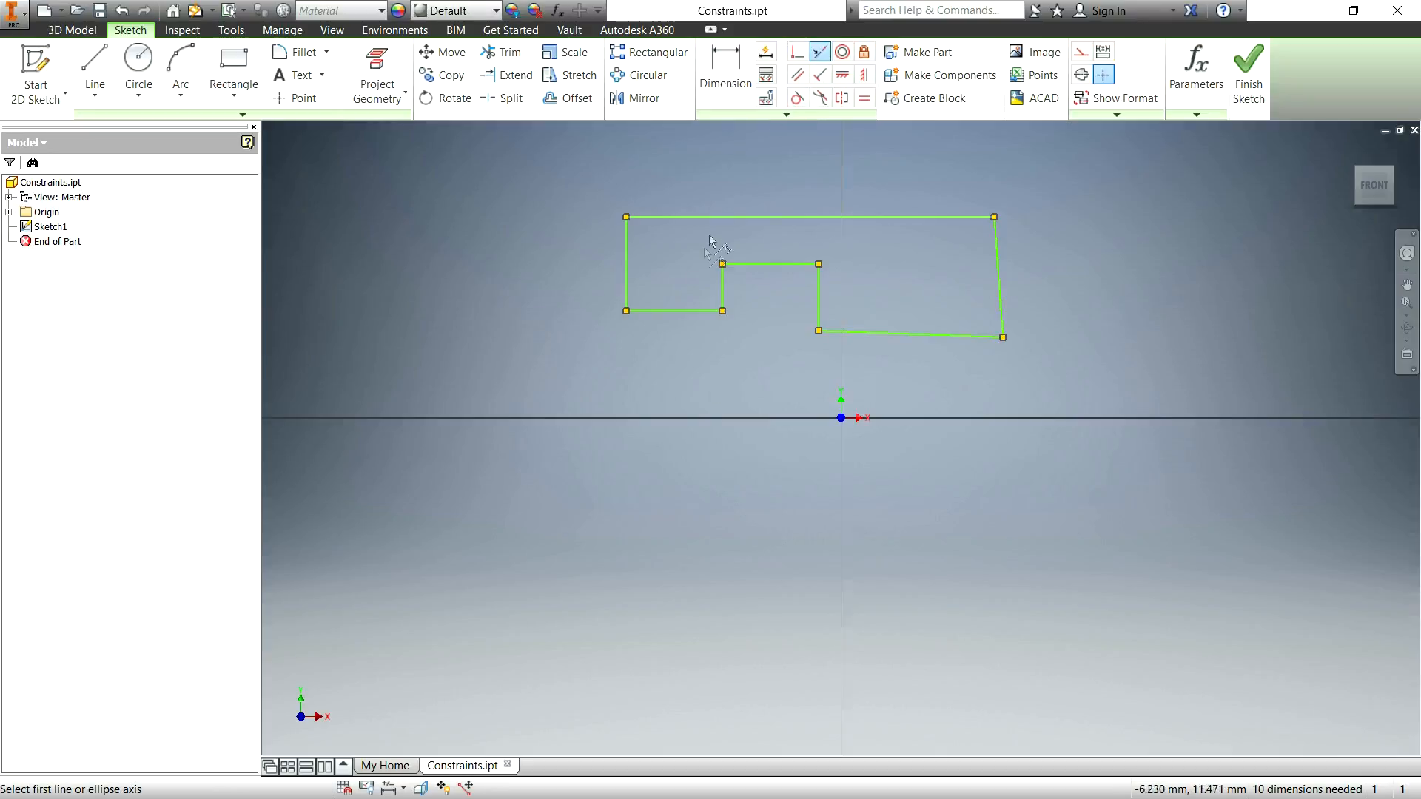
pyautogui.click(677, 311)
pyautogui.click(893, 333)
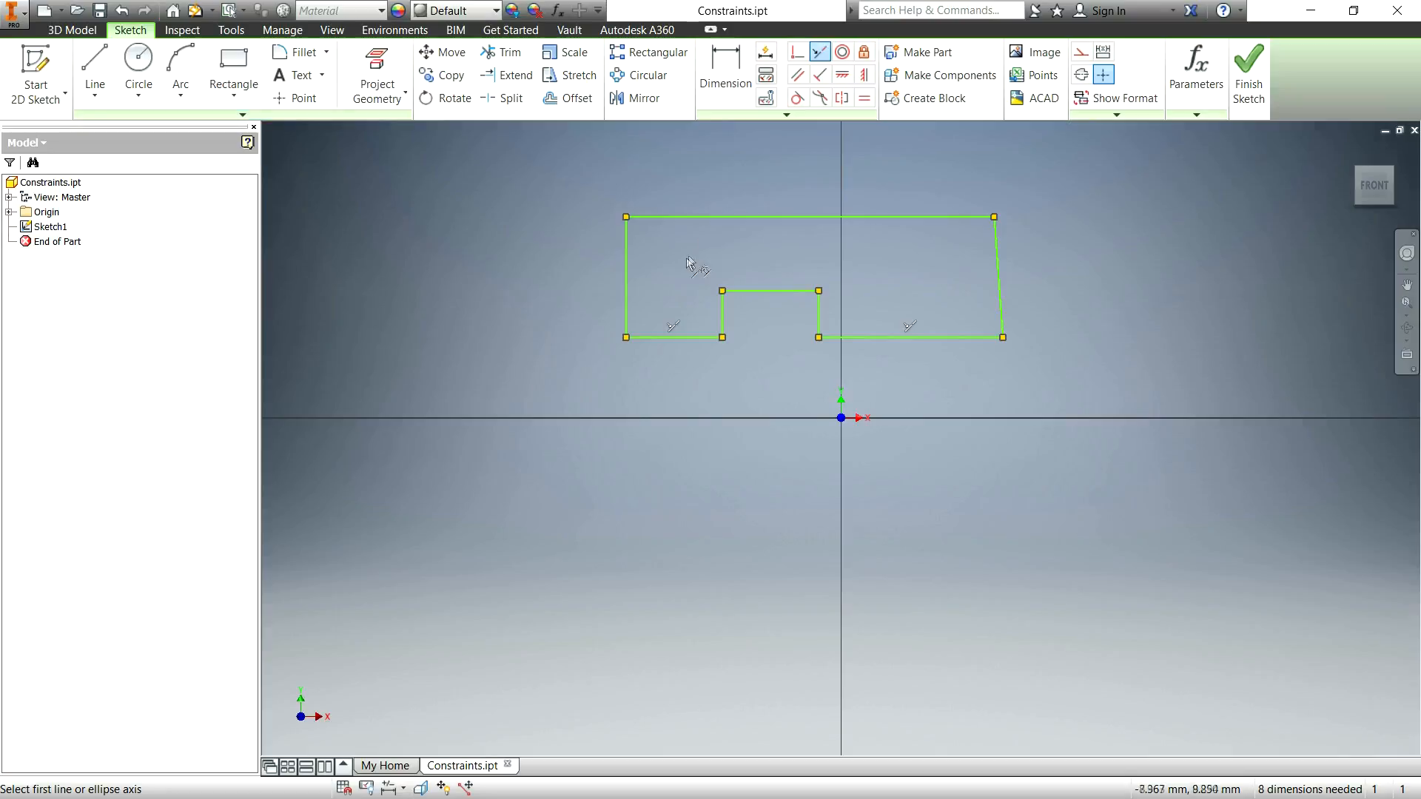
# Delete the entire notched line profile from the sketch.
pyautogui.press('Escape')
pyautogui.moveTo(583, 175)
pyautogui.mouseDown()
pyautogui.moveTo(1417, 453)
pyautogui.moveTo(1270, 436)
pyautogui.mouseUp()
pyautogui.press('Delete')
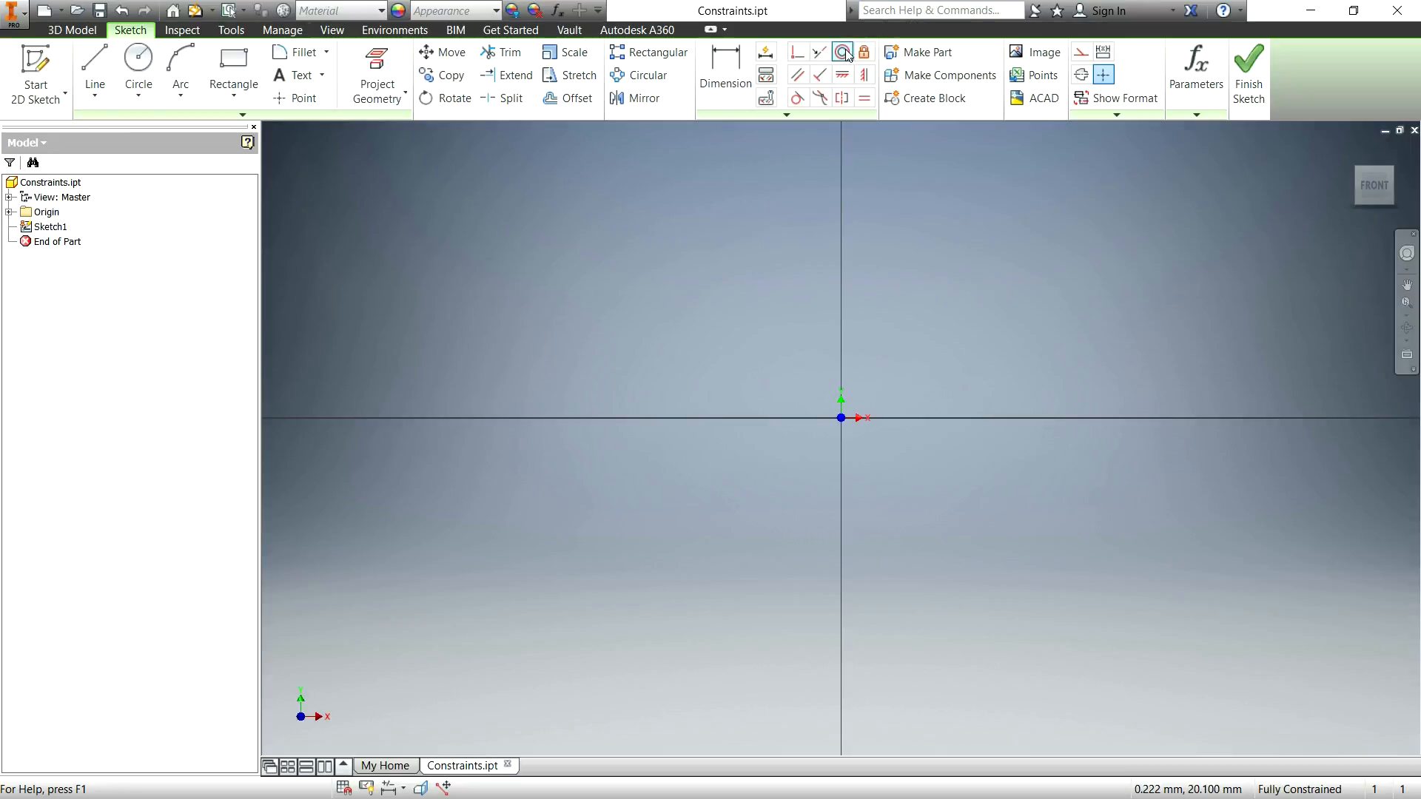
# Draw two separate circles above the X axis, one left of the Y axis and a slightly larger one right of it.
pyautogui.click(138, 63)
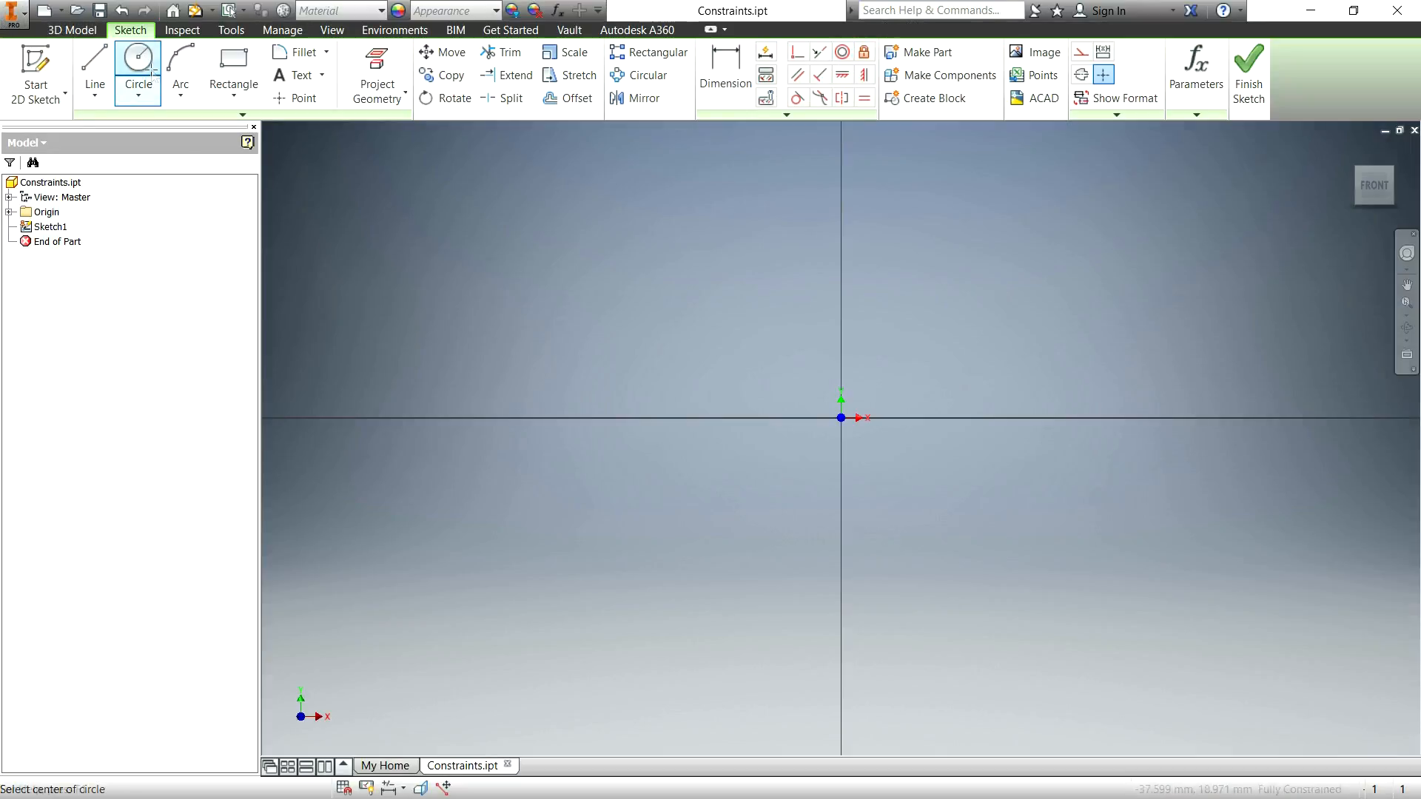
pyautogui.click(783, 329)
pyautogui.click(834, 329)
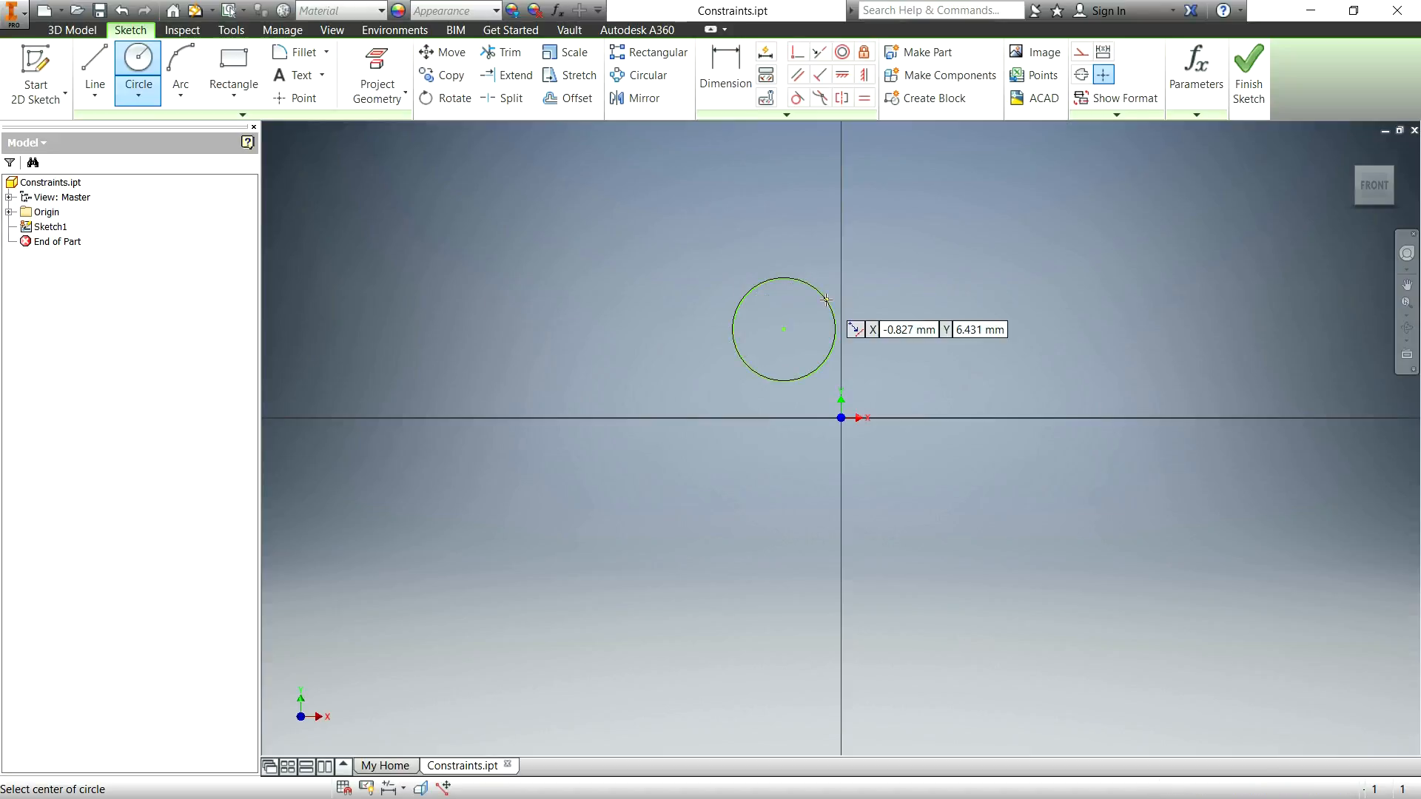
pyautogui.click(966, 345)
pyautogui.click(952, 288)
pyautogui.press('Escape')
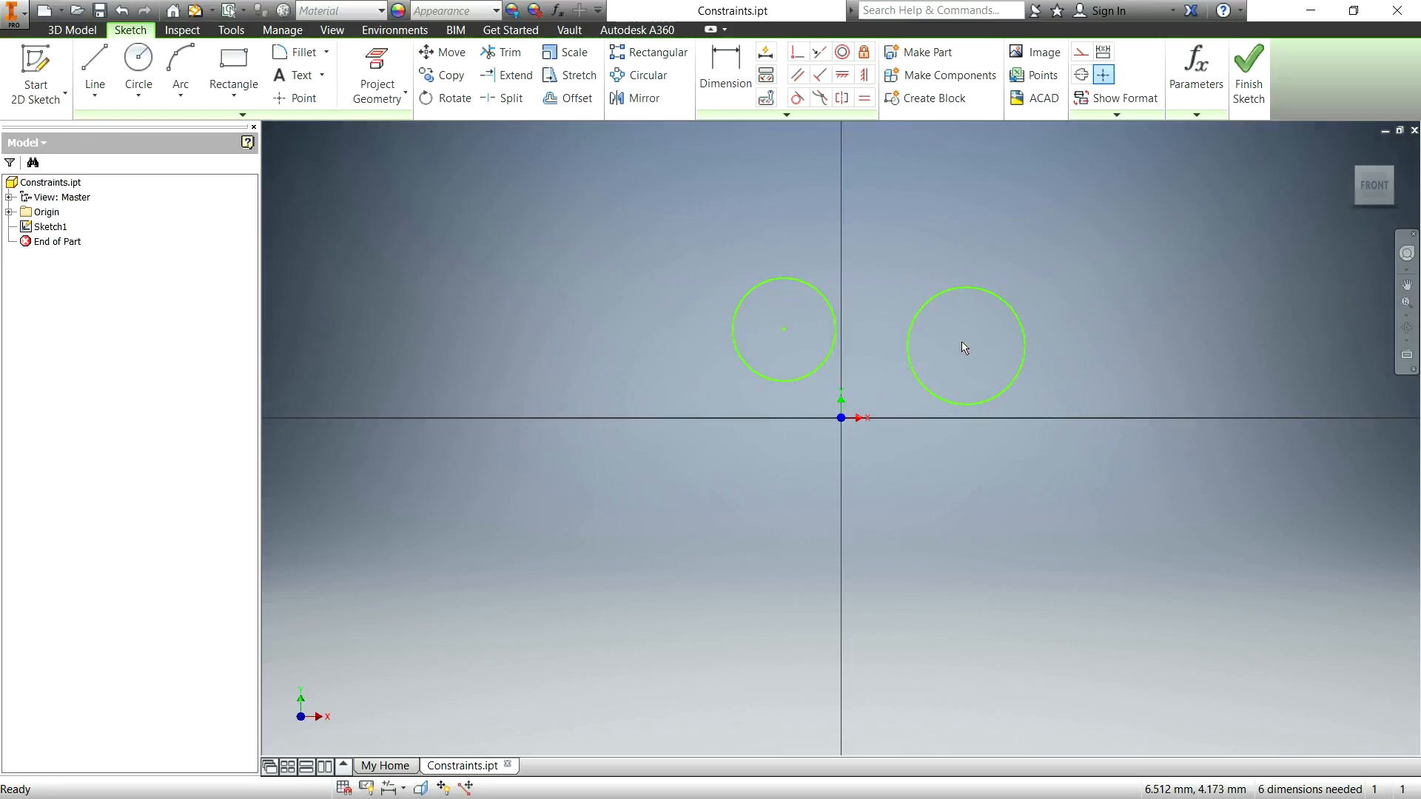
# Apply a concentric constraint that brings the right circle onto the left circle's center.
pyautogui.click(784, 329)
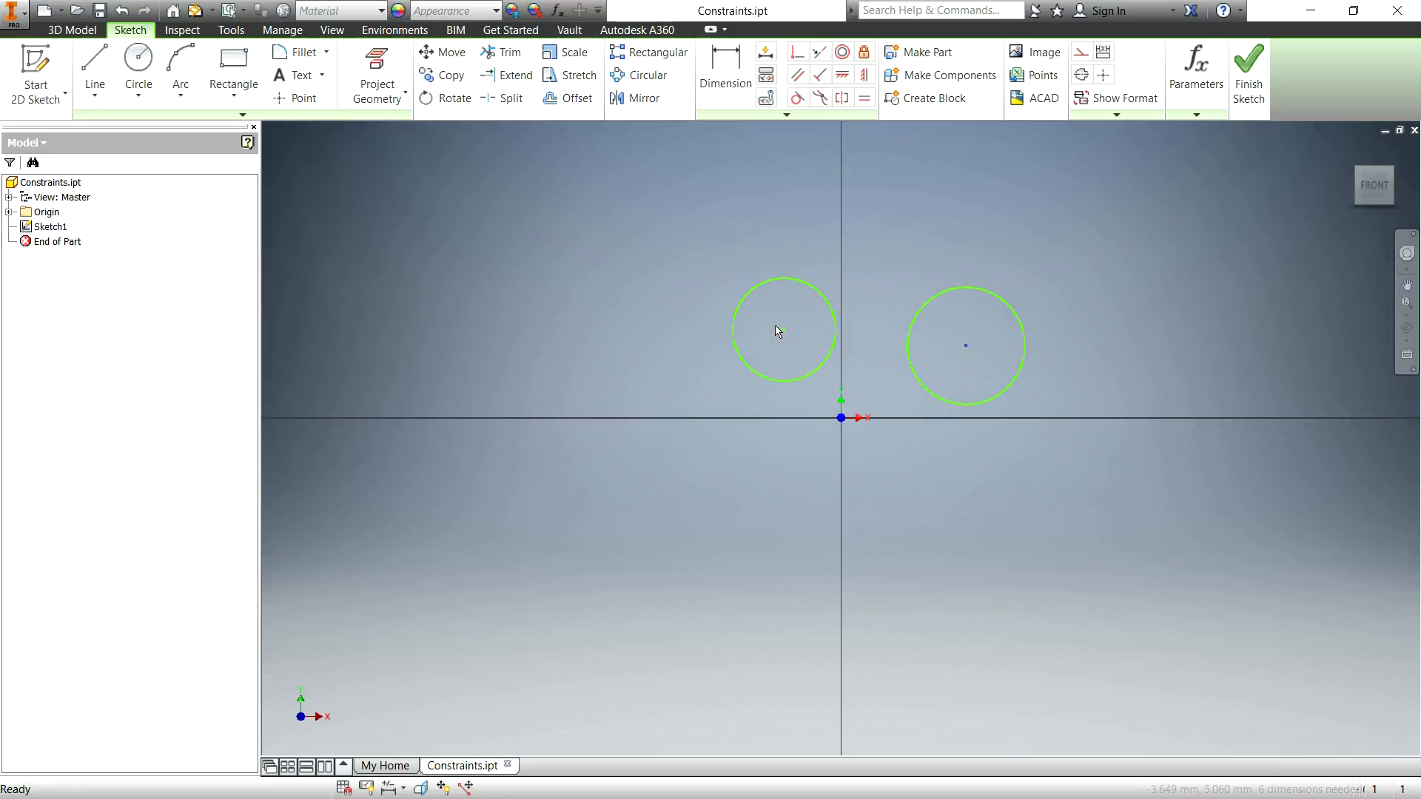
pyautogui.click(842, 52)
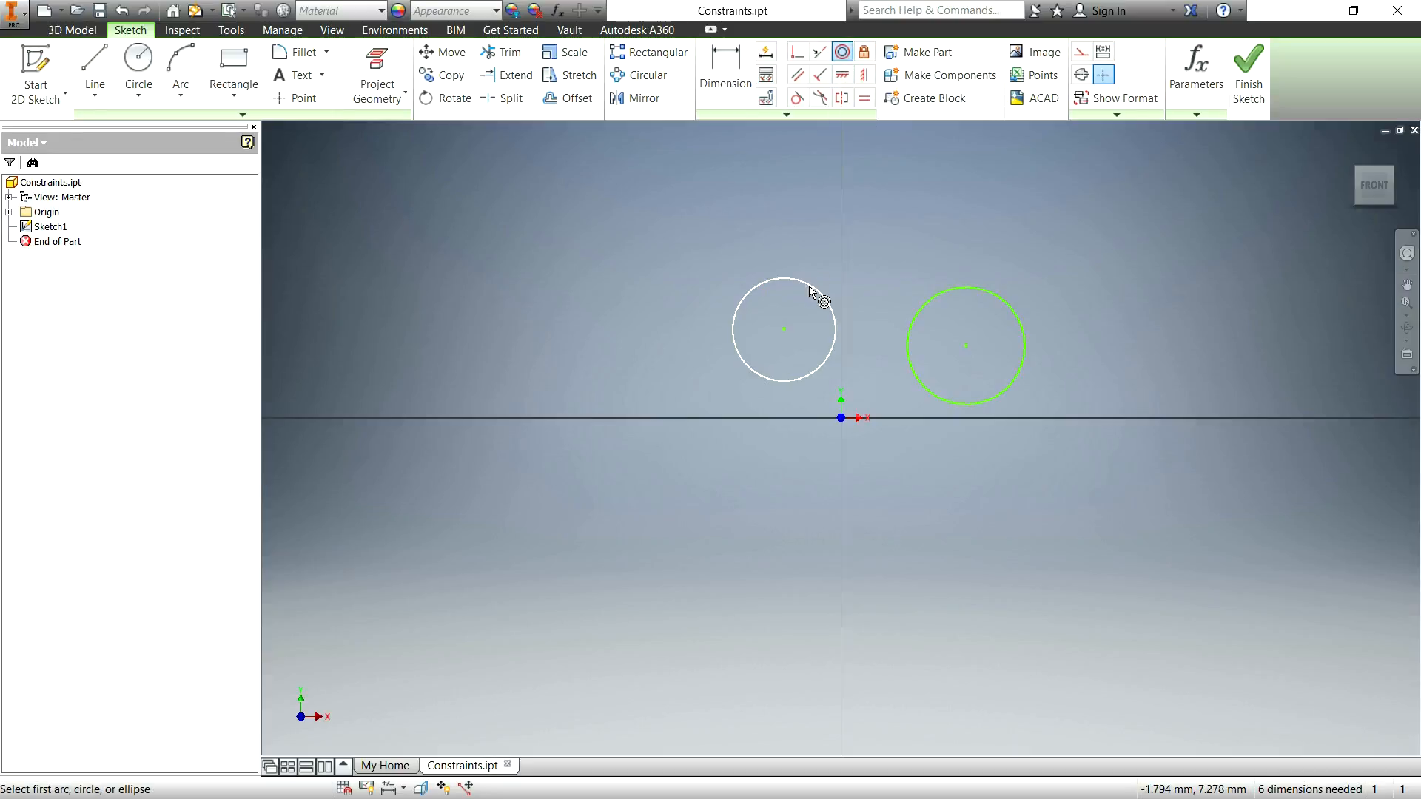
pyautogui.click(817, 293)
pyautogui.click(1019, 314)
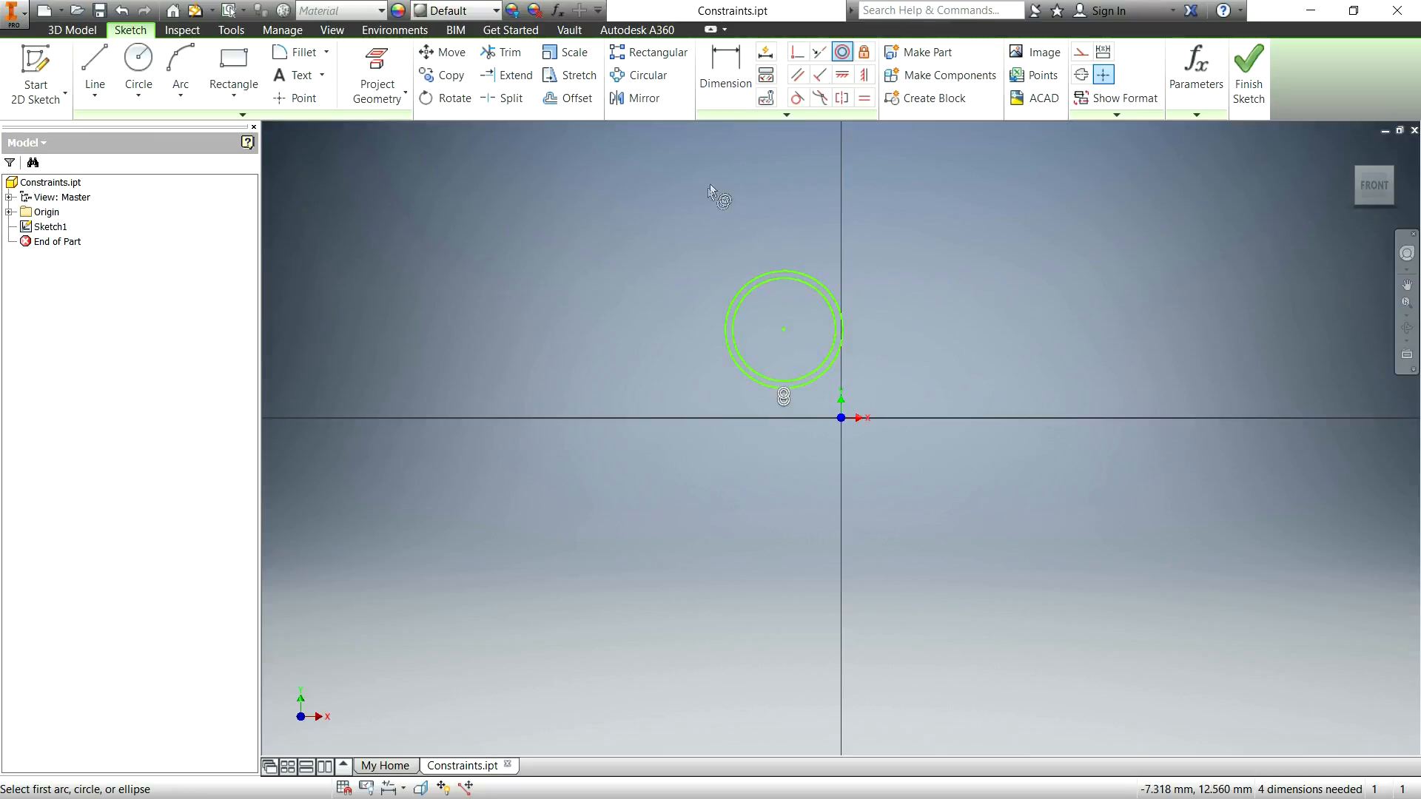
# Finish the sketch and try to extrude the ring between the two circles at a distance of 1.750 mm.
pyautogui.click(1248, 74)
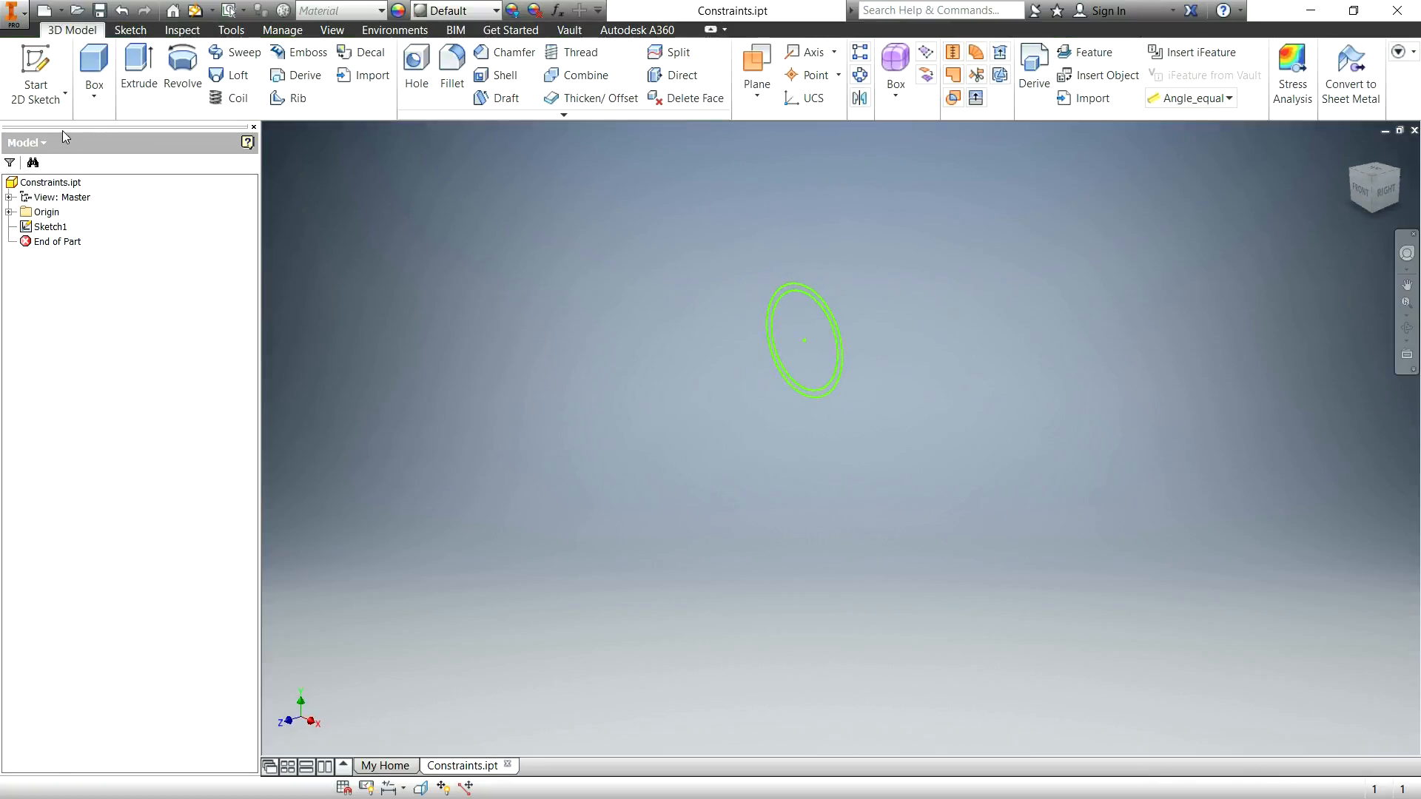
pyautogui.click(139, 70)
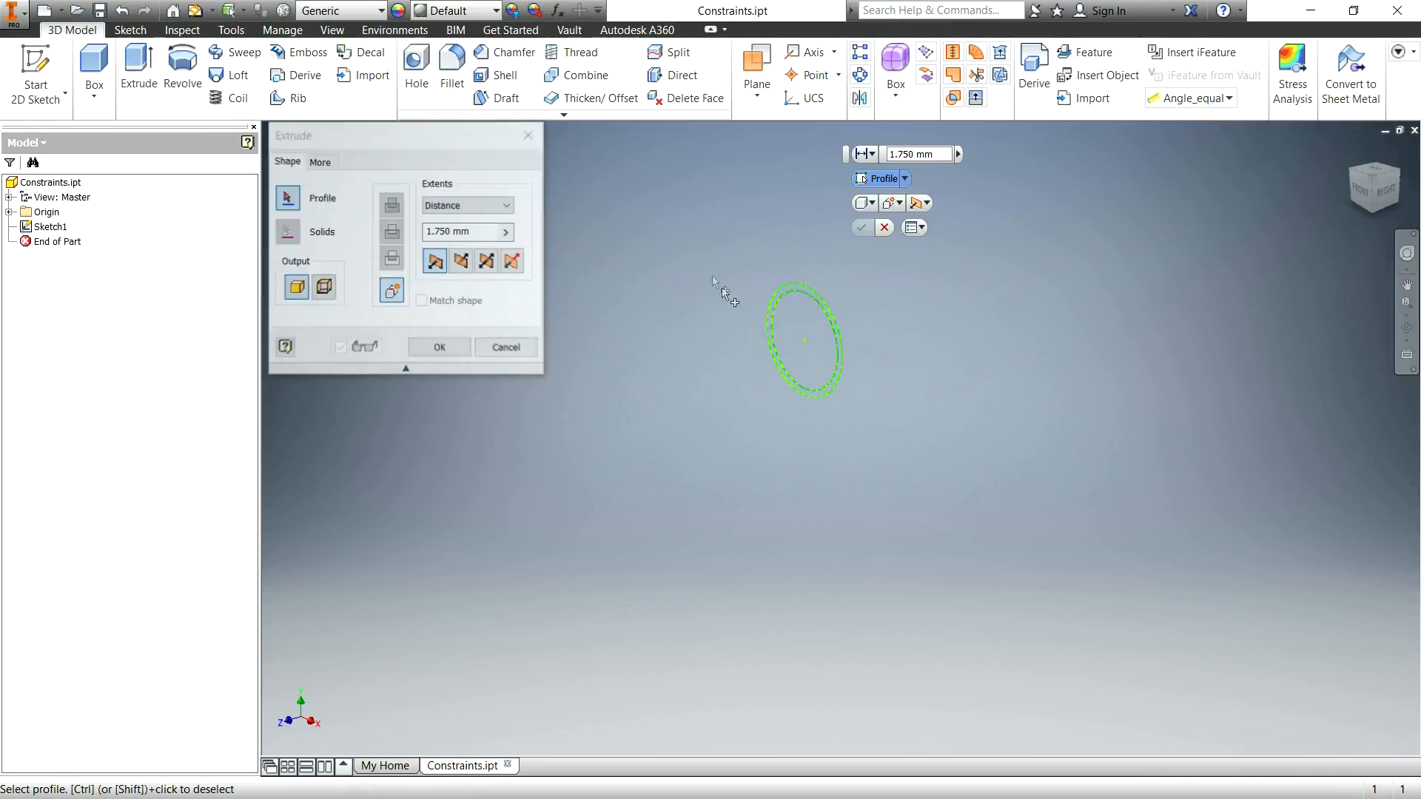
pyautogui.click(818, 300)
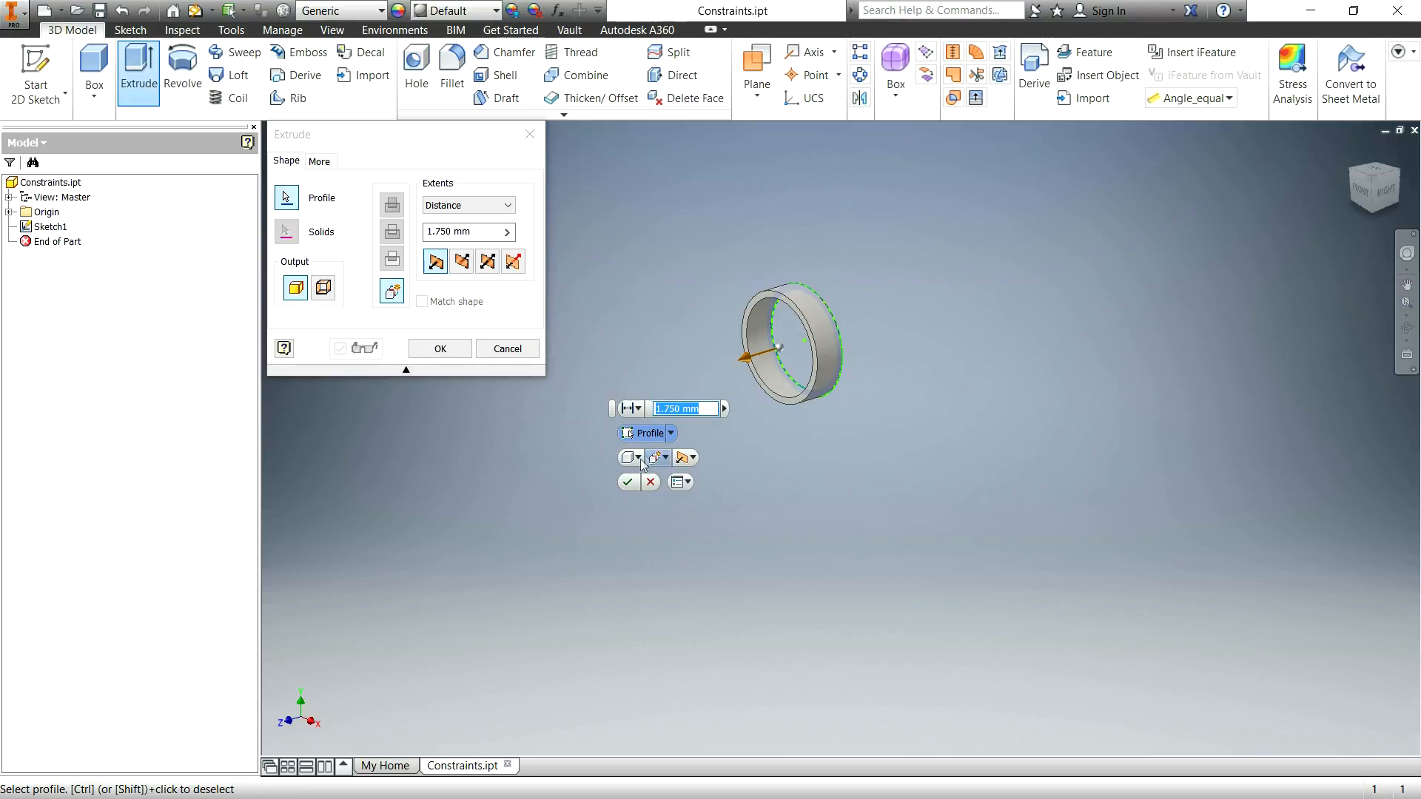
pyautogui.click(652, 485)
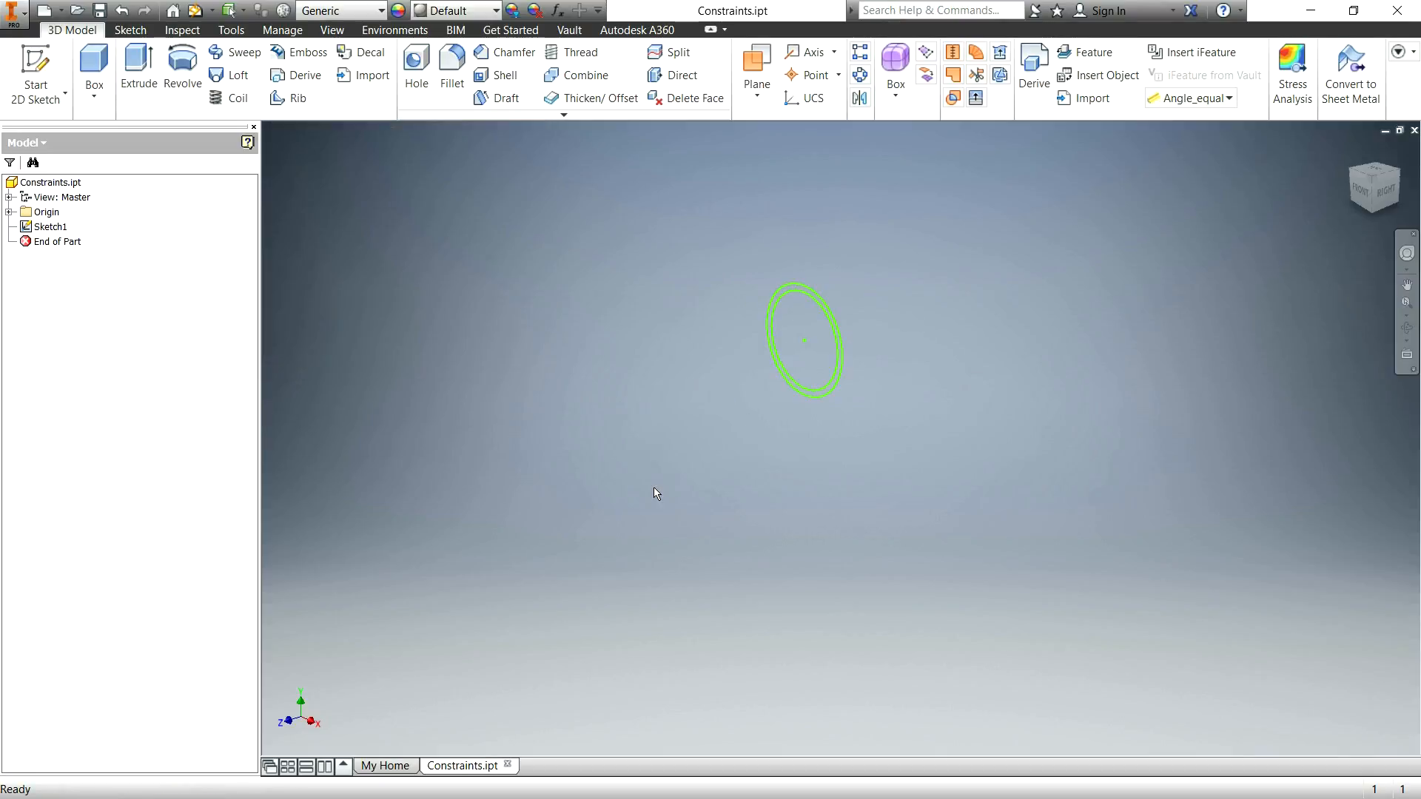
# Replace the concentric circles in Sketch1 with a rectangle about 7.8 mm high, above the X axis and crossing the Y axis.
pyautogui.doubleClick(50, 226)
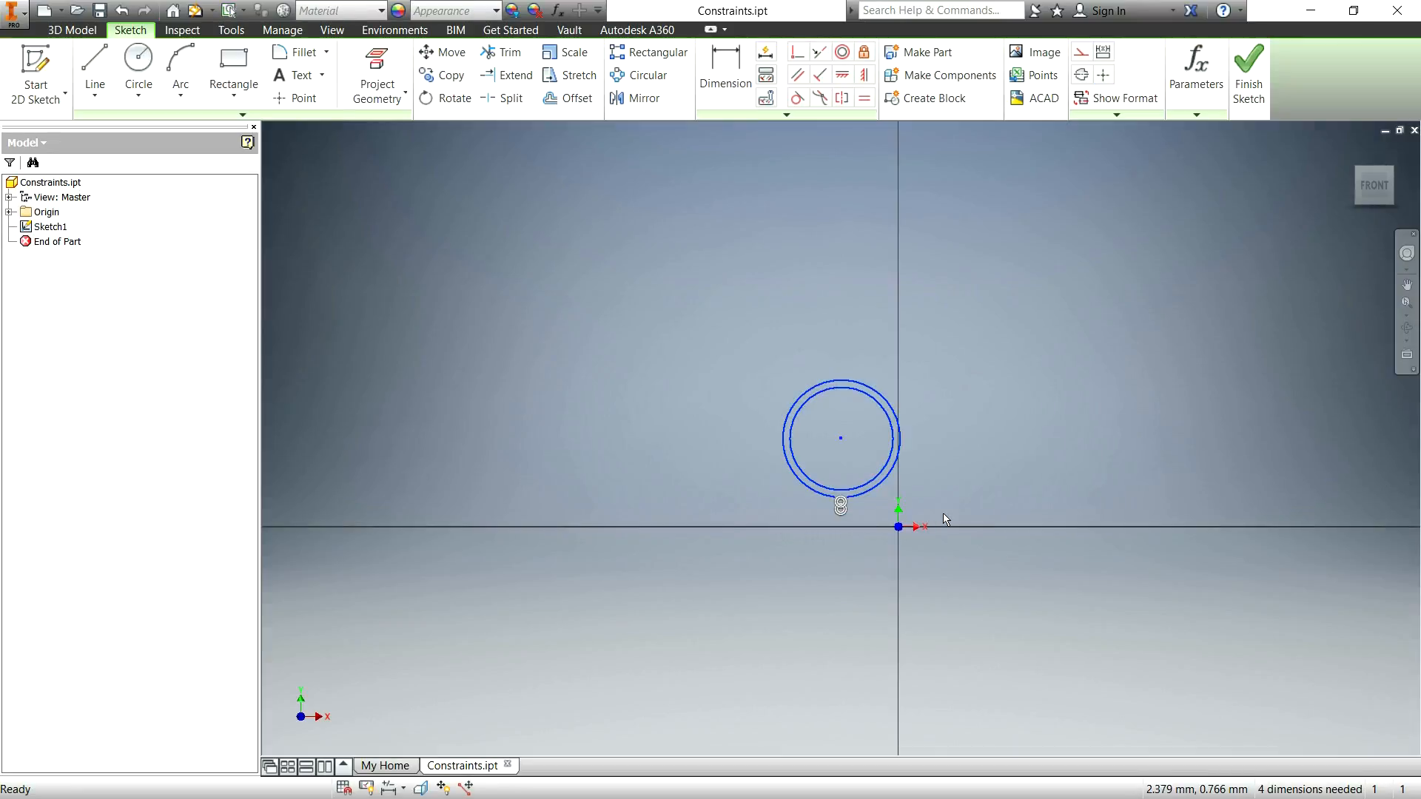
pyautogui.press('Delete')
pyautogui.click(228, 59)
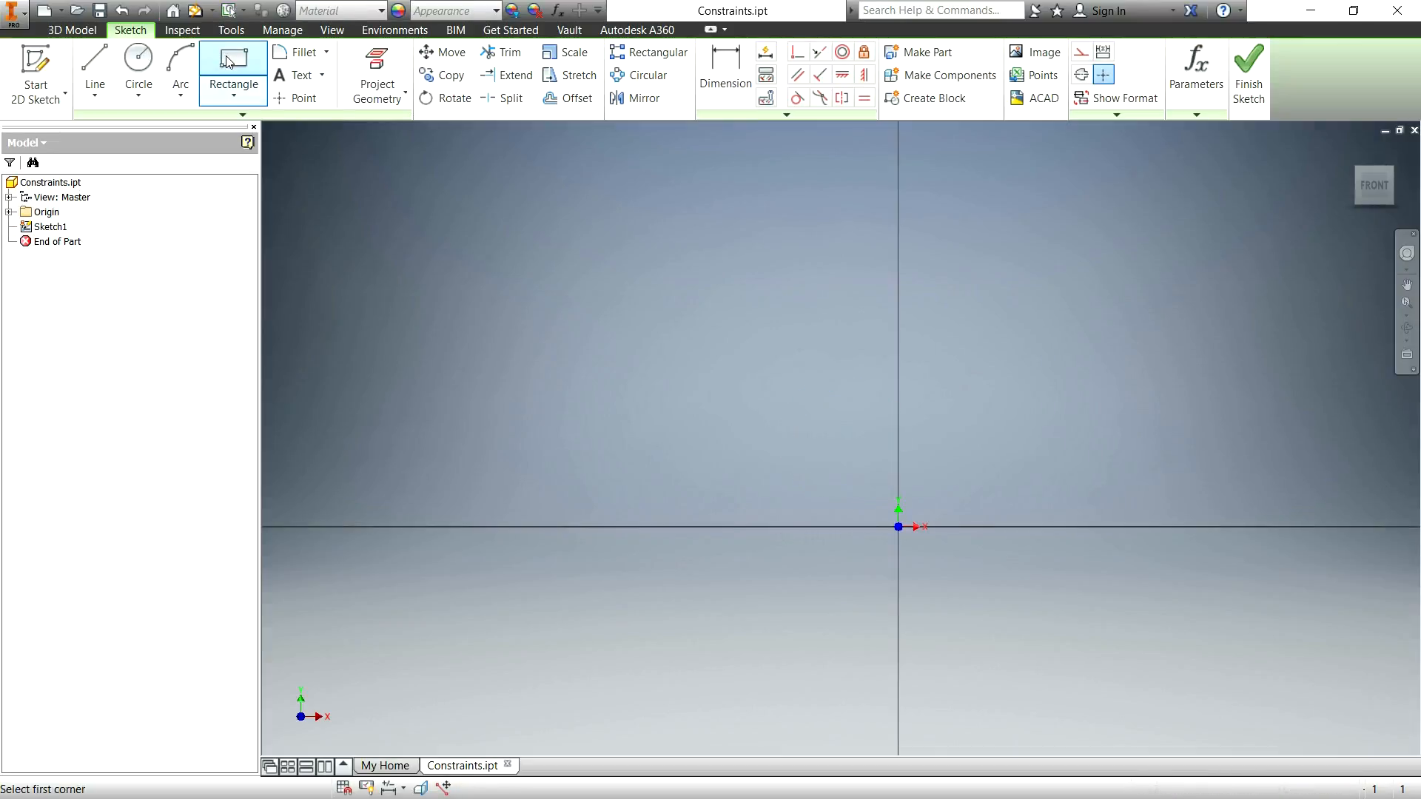
pyautogui.click(678, 308)
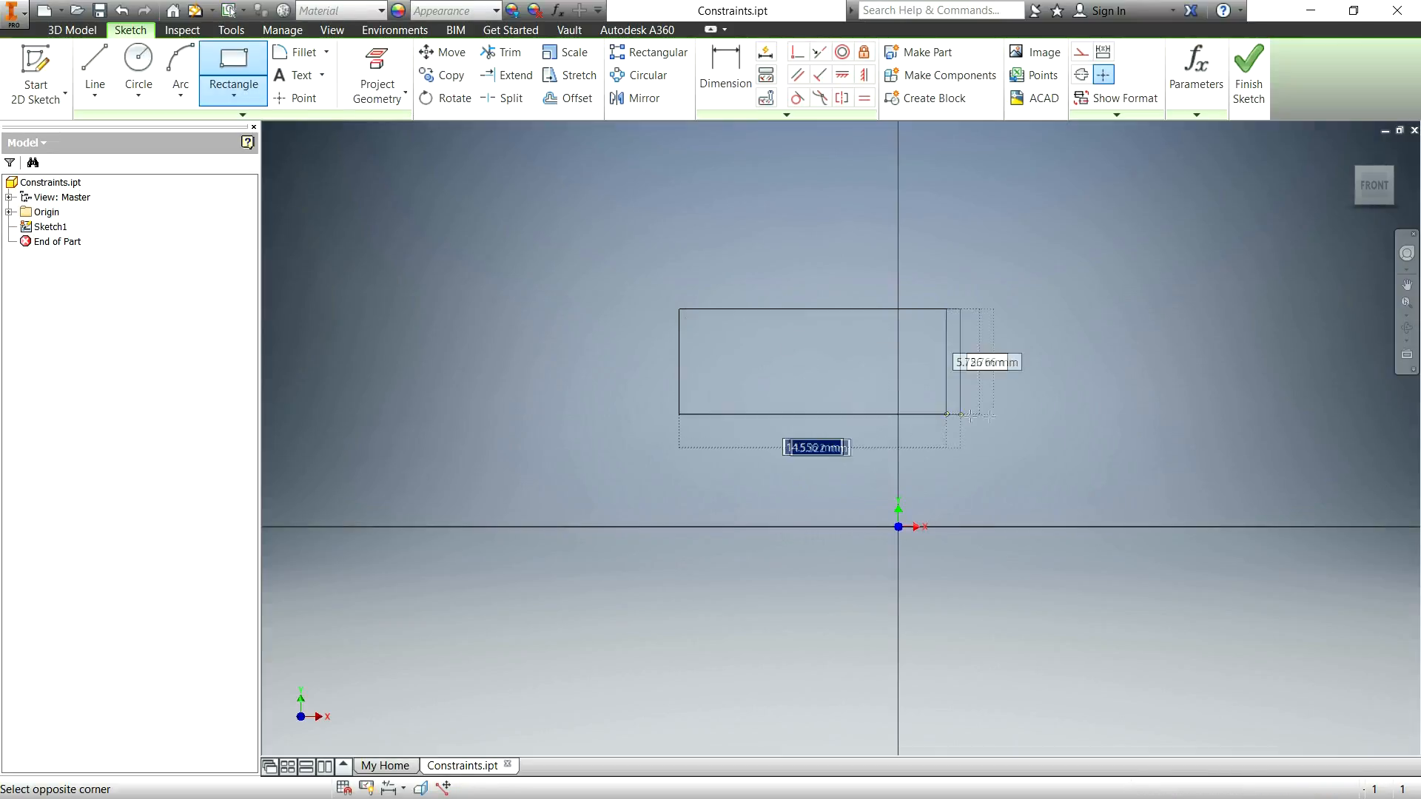
pyautogui.click(1081, 451)
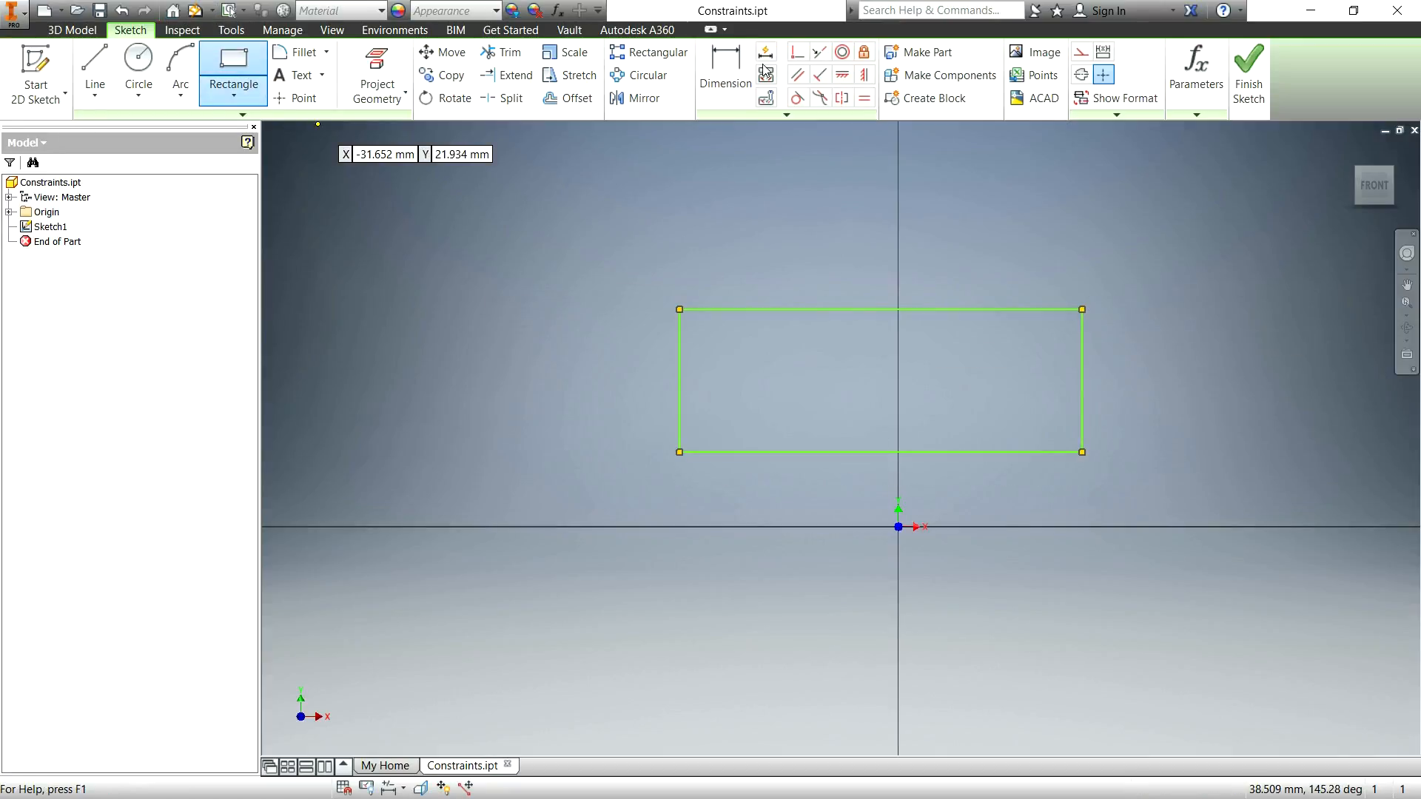
# Dimension the rectangle's right edge and set its height to 8 mm.
pyautogui.press('d')
pyautogui.click(1083, 366)
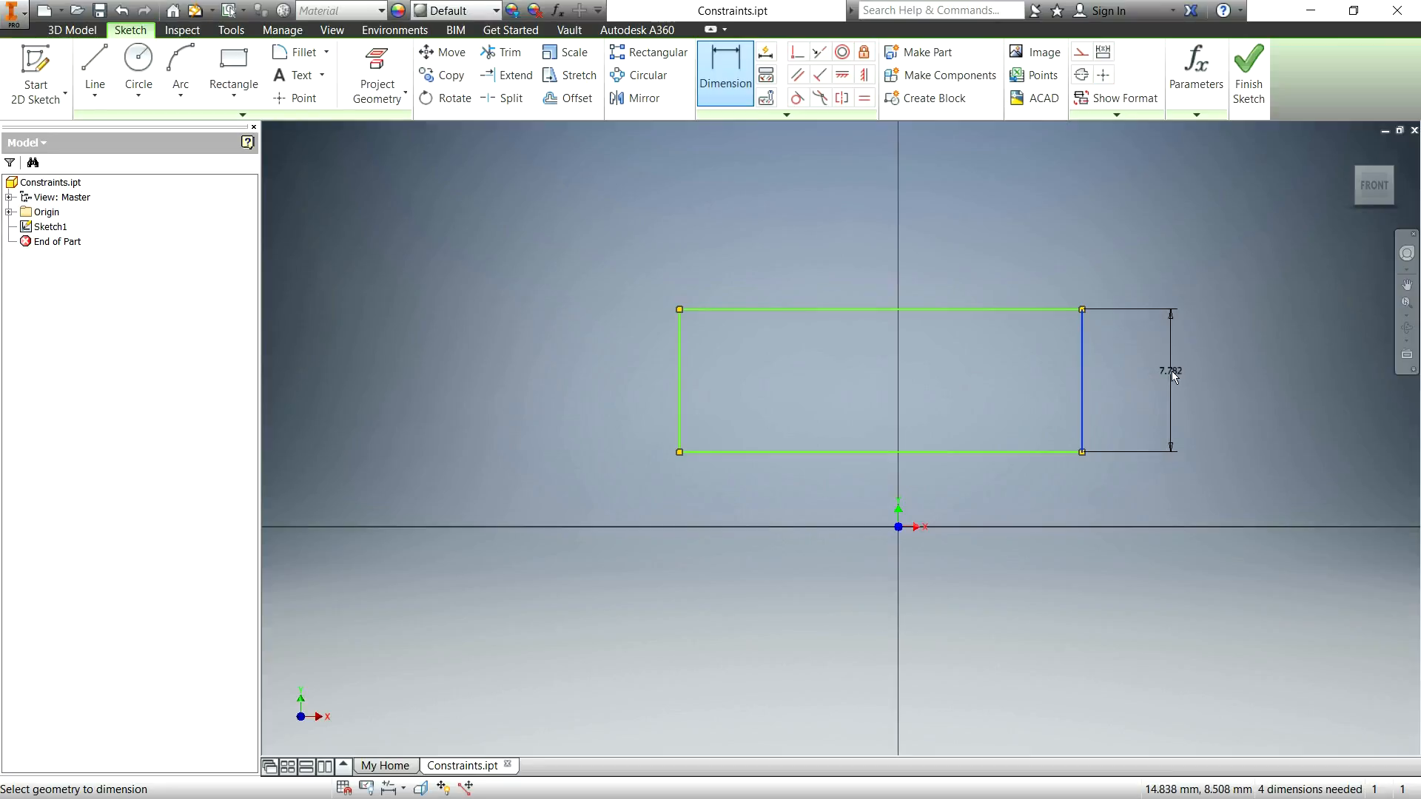
pyautogui.click(1170, 371)
pyautogui.write('8')
pyautogui.press('Return')
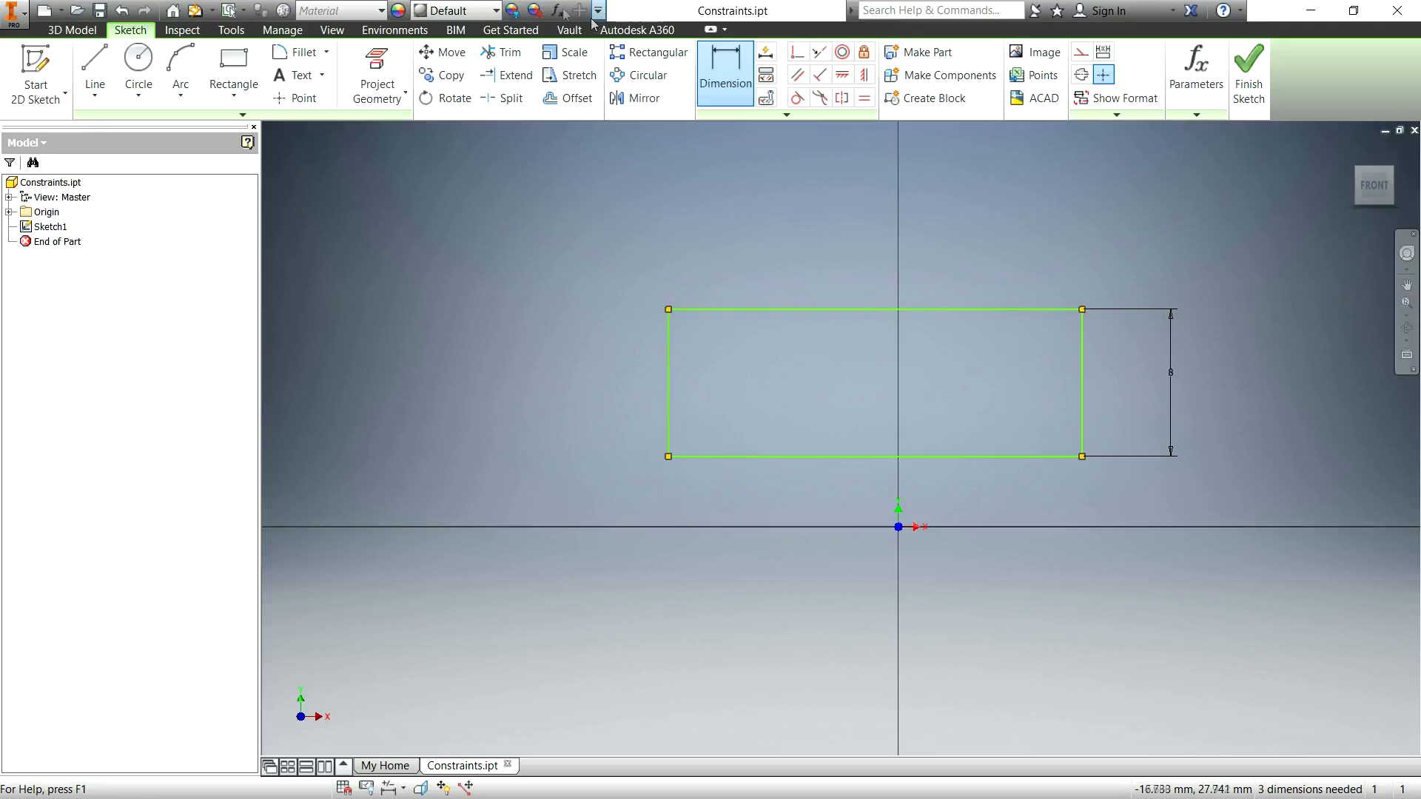
# Fillet the rectangle's upper and lower right corners with a 4 mm radius to form a rounded end.
pyautogui.click(138, 63)
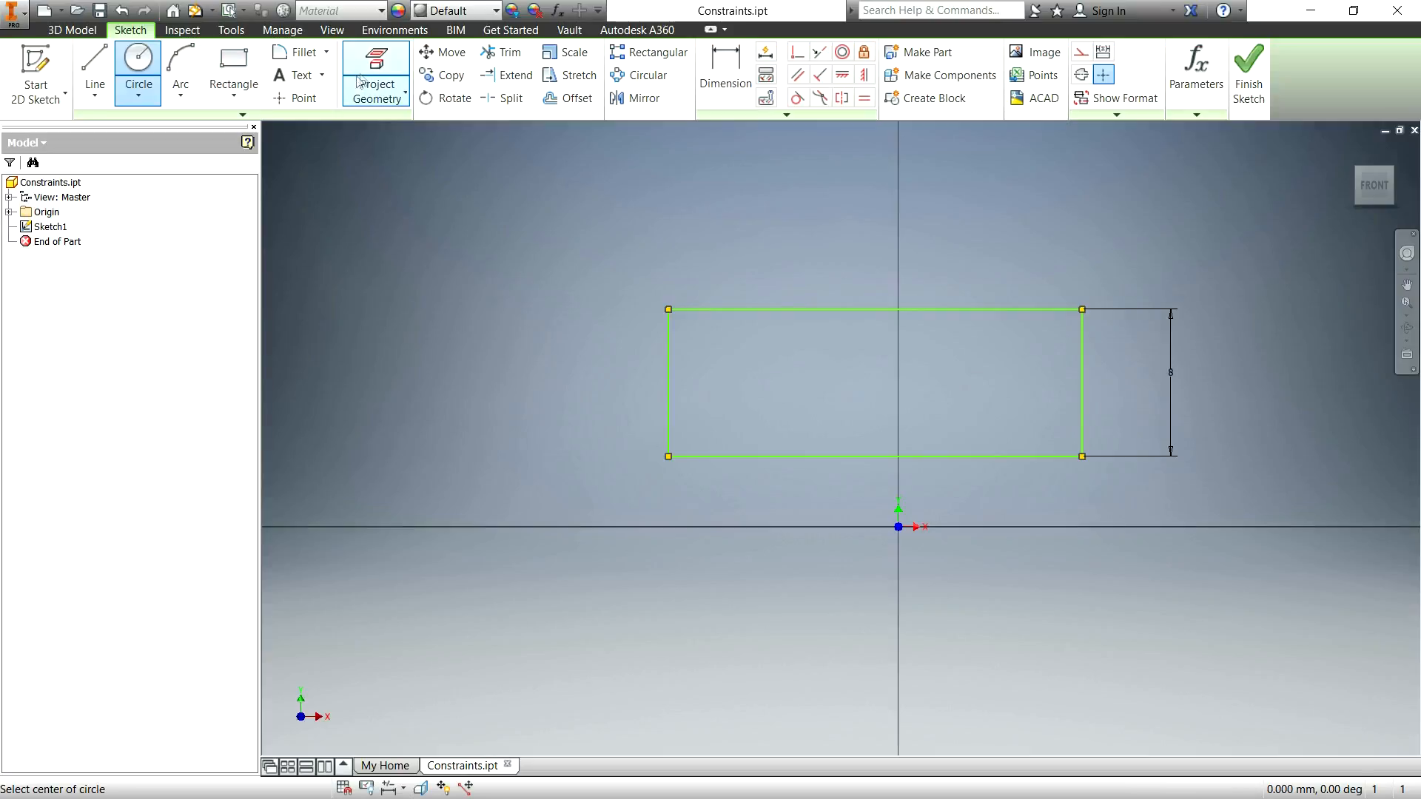
pyautogui.click(300, 51)
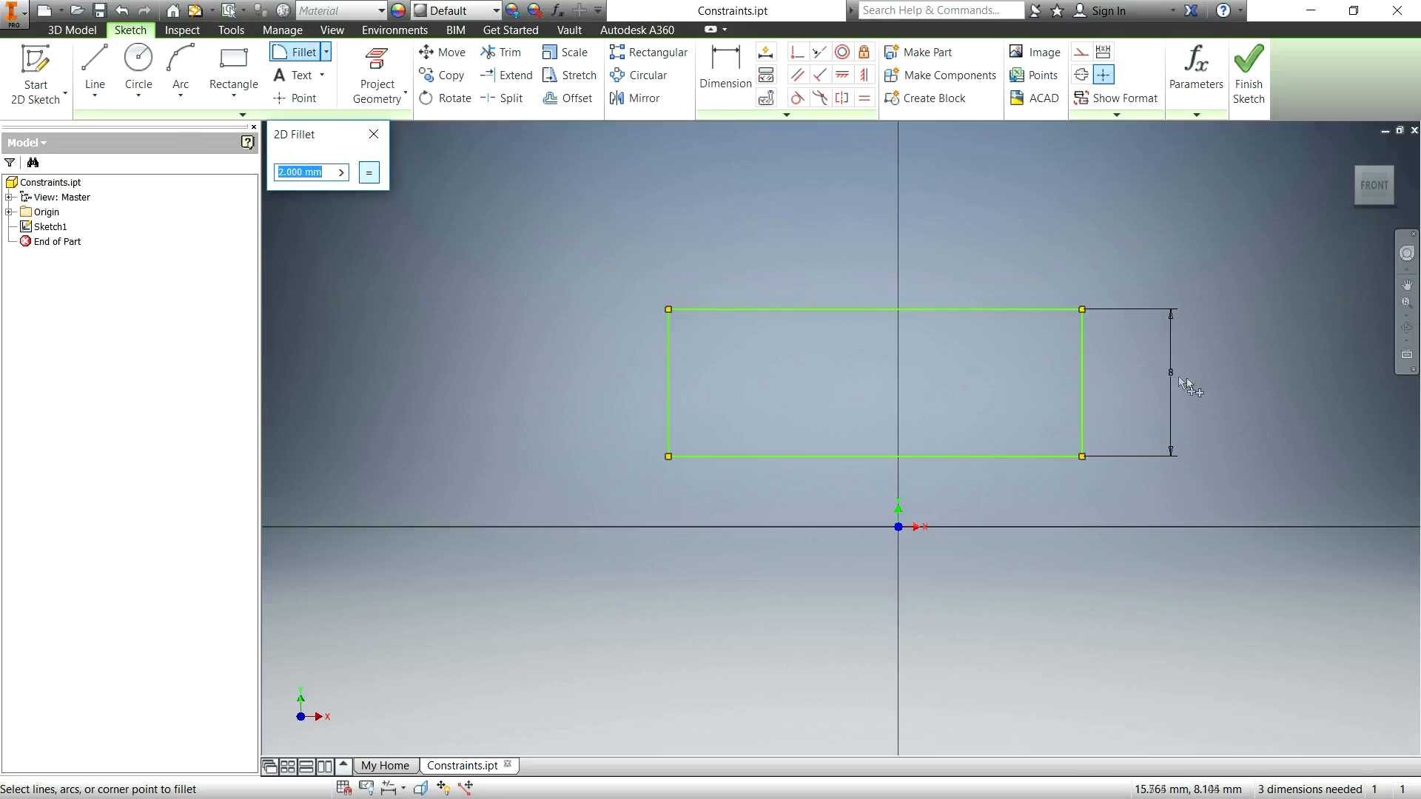
pyautogui.write('4')
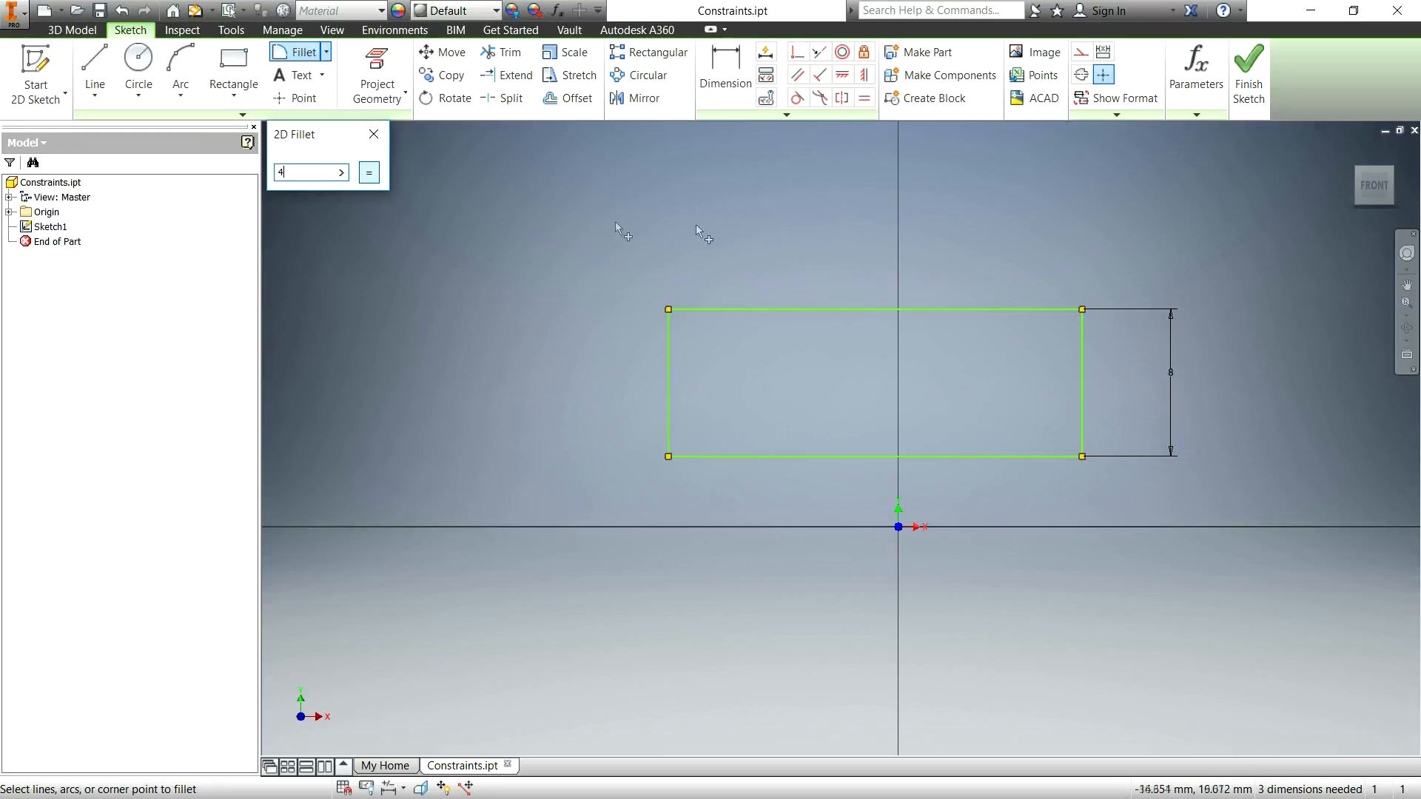
pyautogui.click(1055, 310)
pyautogui.click(1084, 339)
pyautogui.click(1083, 415)
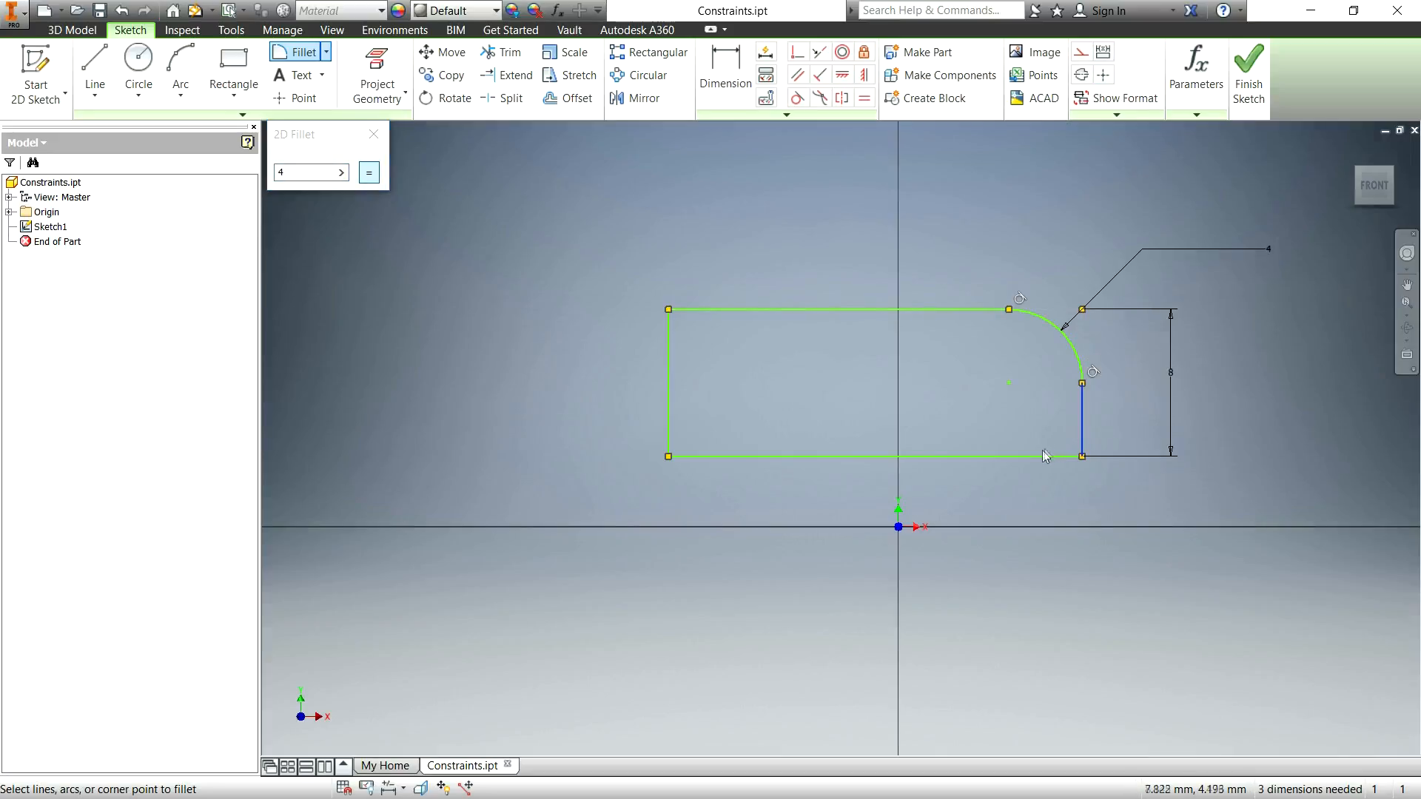
pyautogui.click(1042, 455)
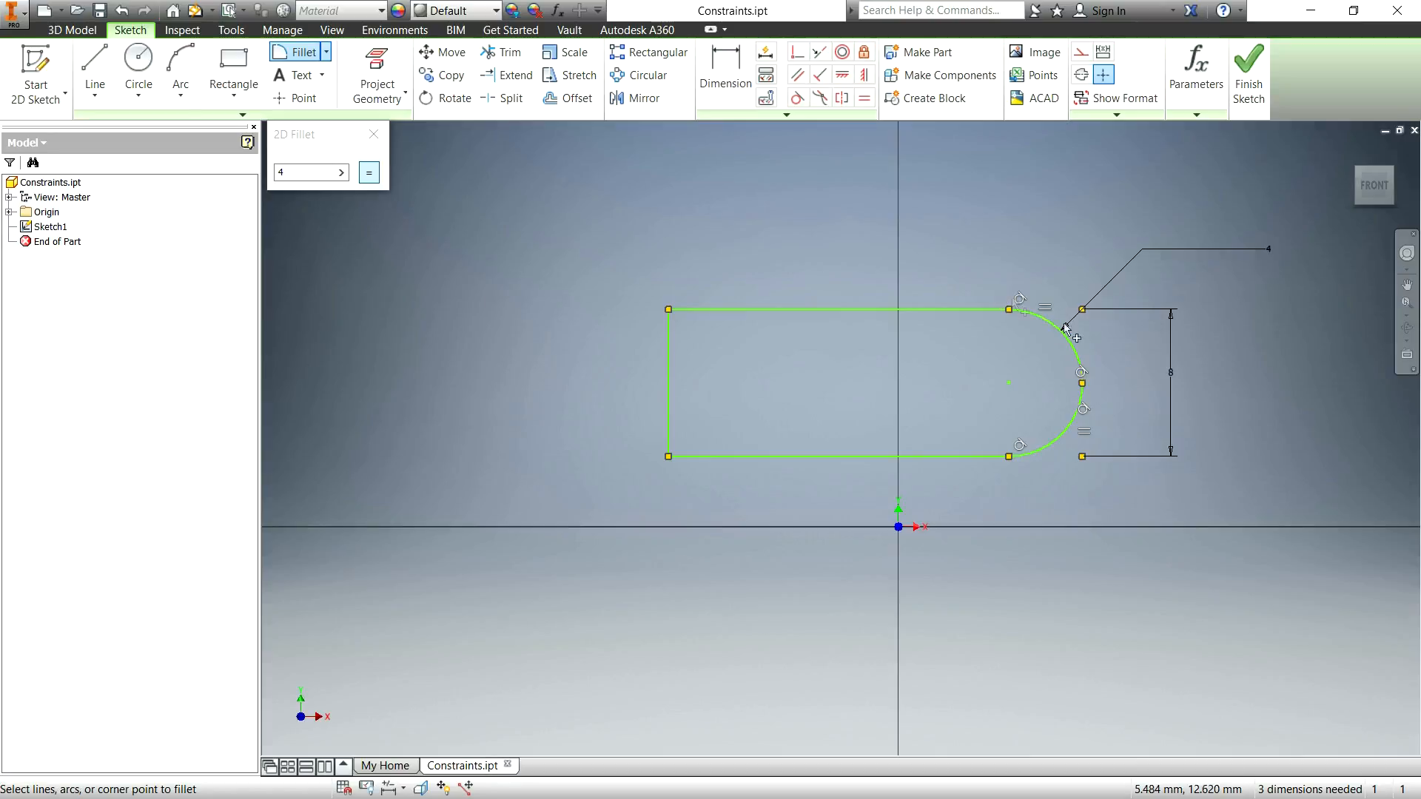
pyautogui.press('Escape')
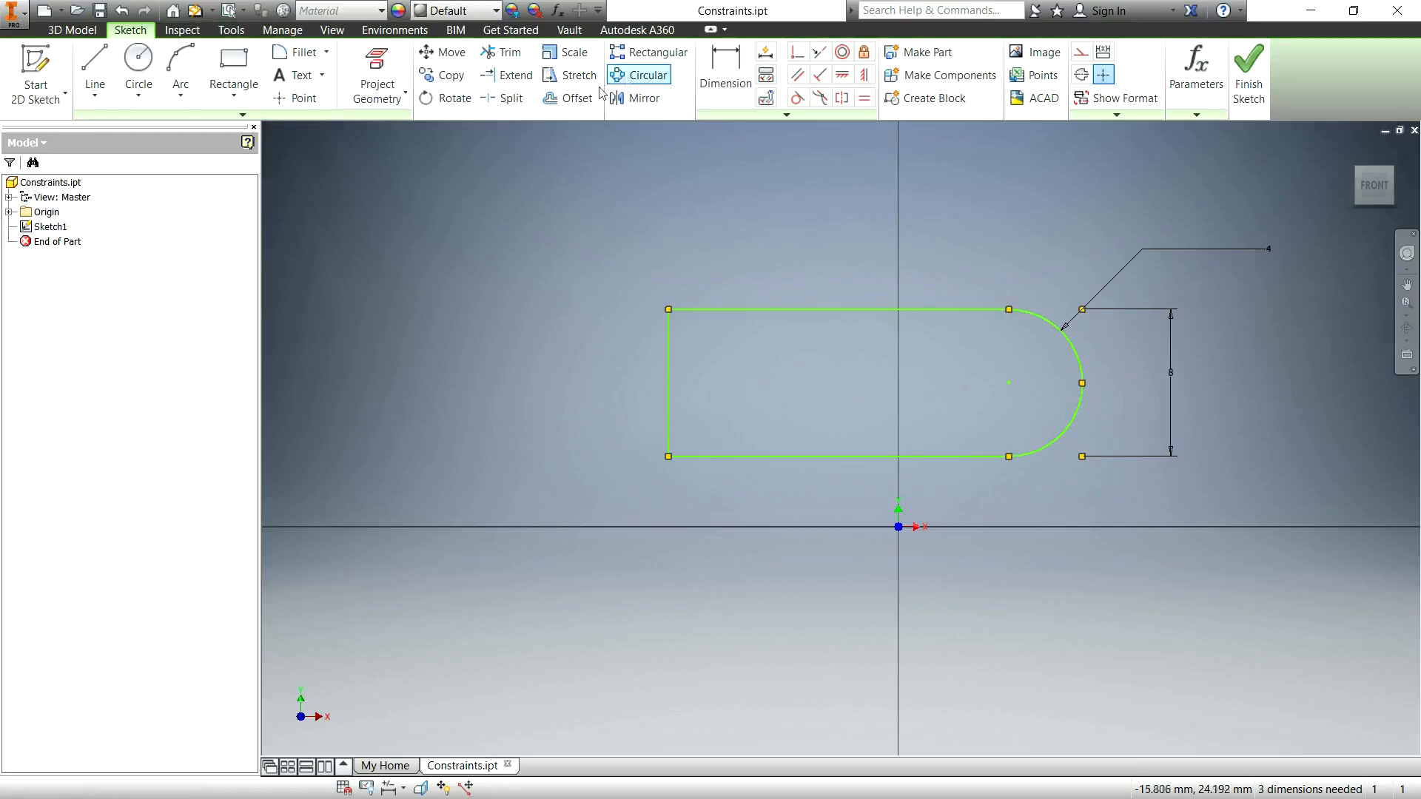
# Draw a circle inside the rounded right end, slightly off the center of its arcs.
pyautogui.click(132, 60)
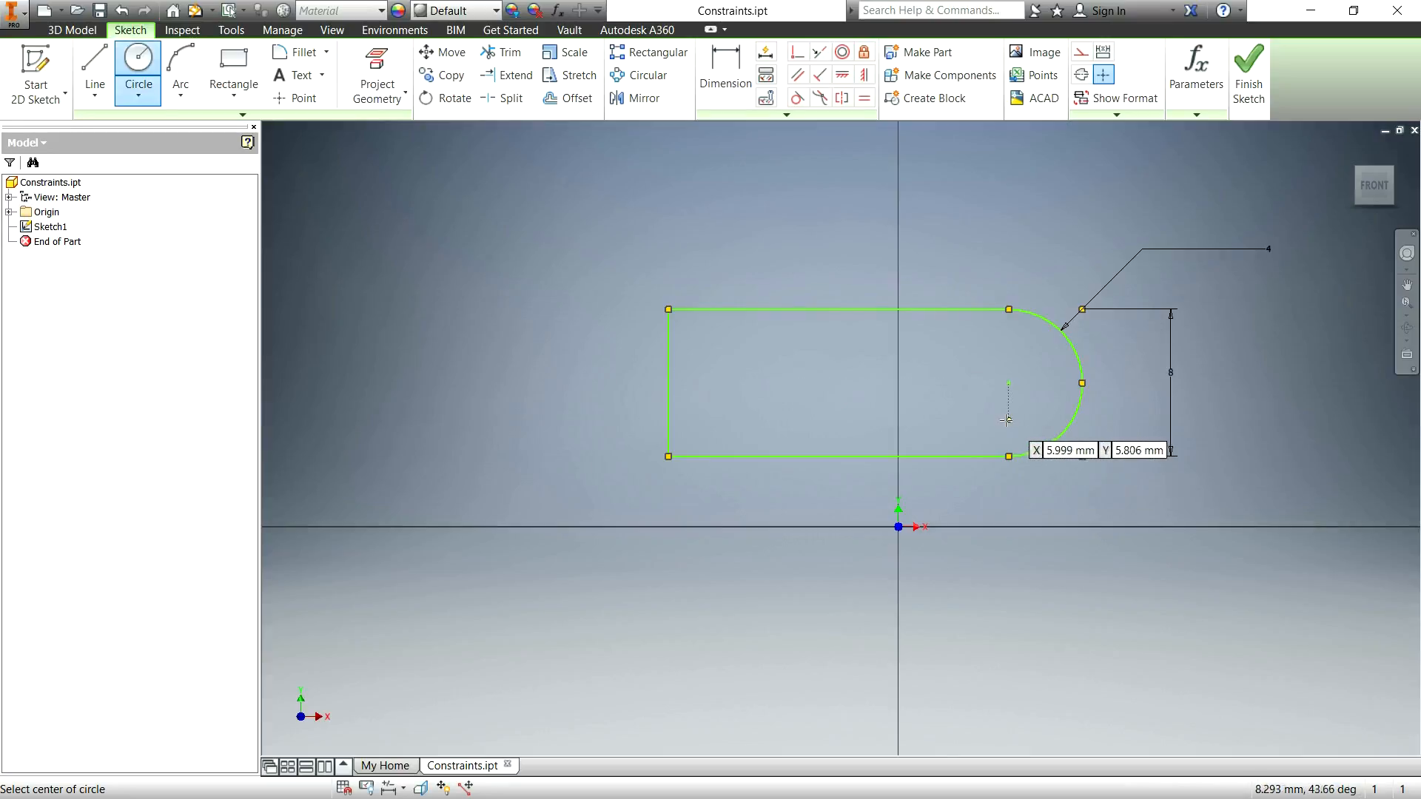
pyautogui.click(1009, 382)
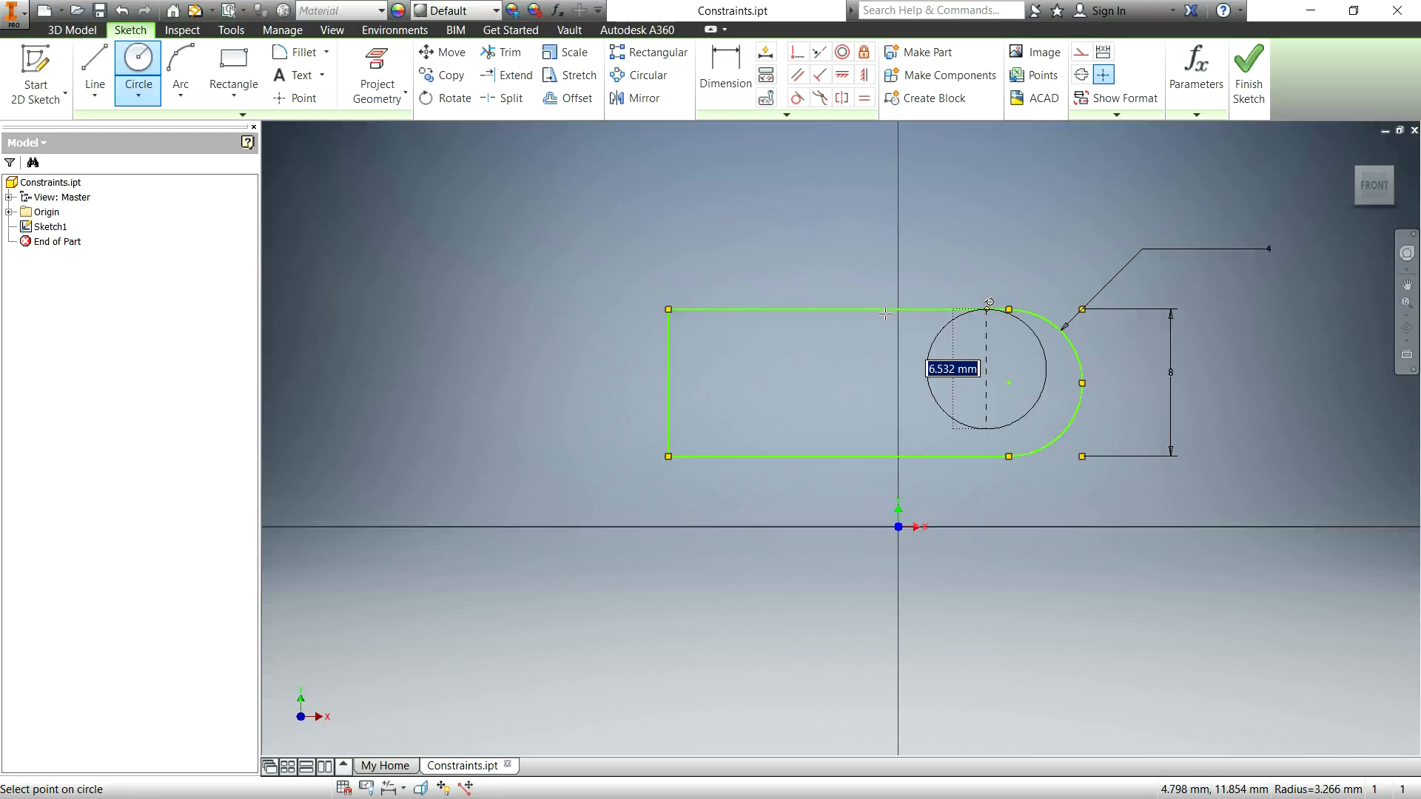
pyautogui.click(950, 343)
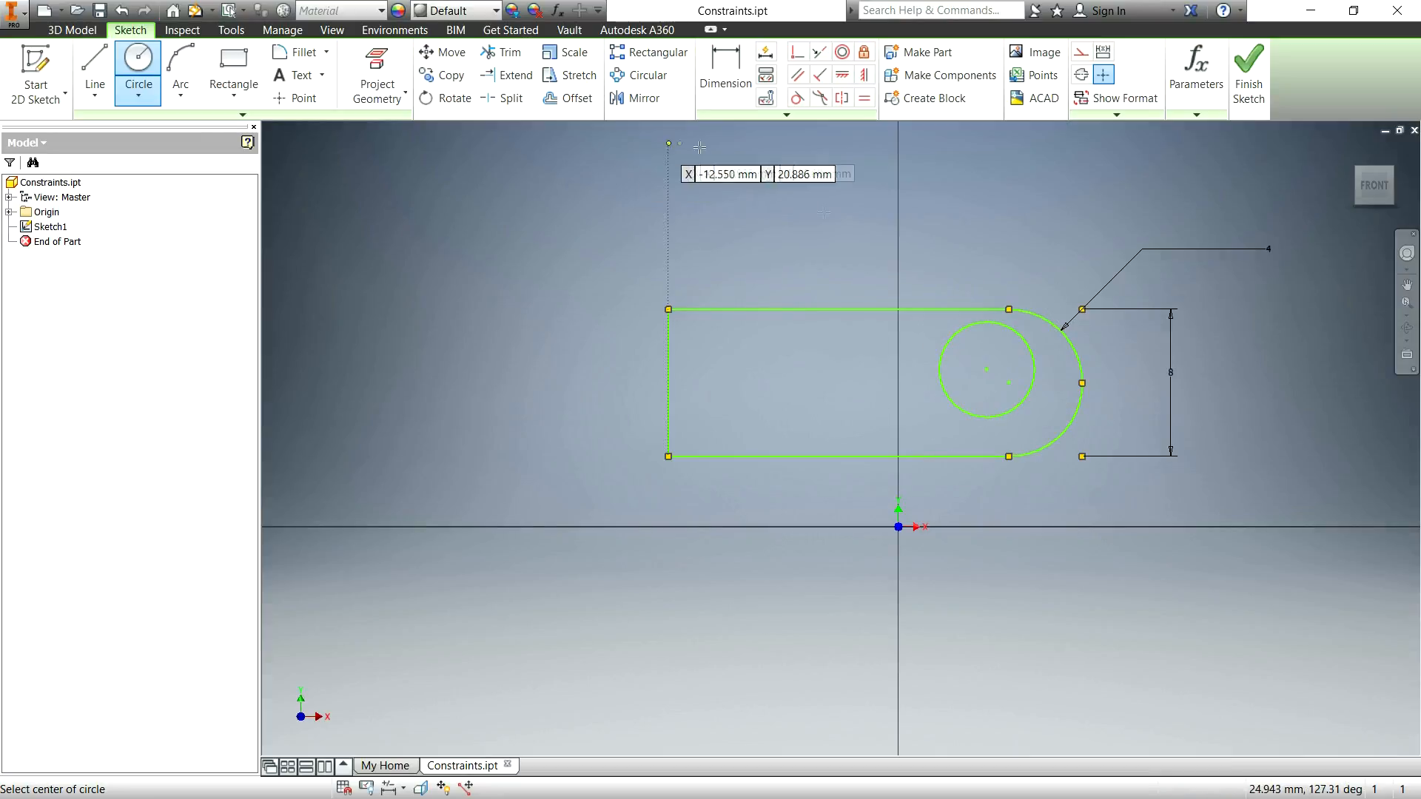
pyautogui.press('Escape')
# Apply a concentric constraint between the circle and the upper arc of the rounded right end.
pyautogui.click(842, 51)
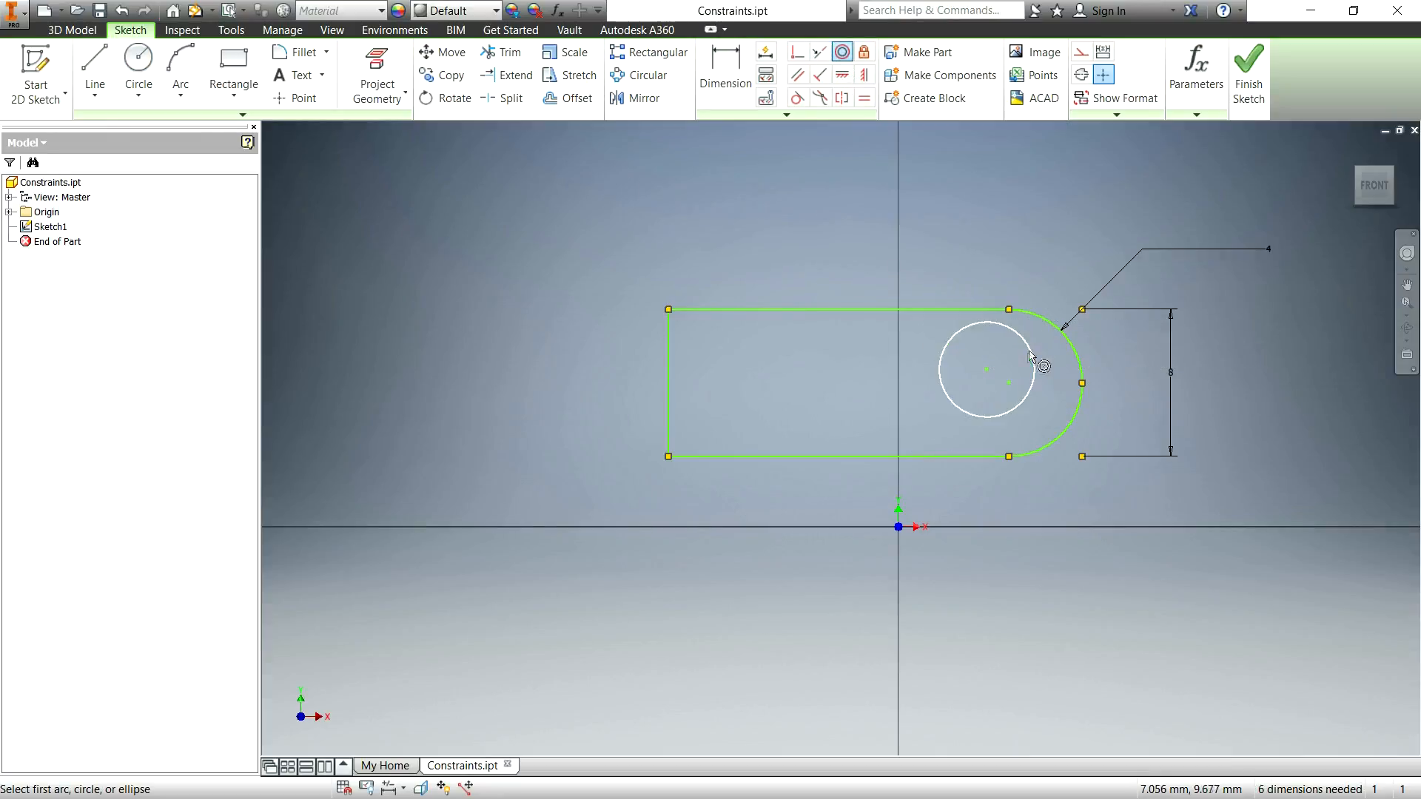
pyautogui.click(1034, 381)
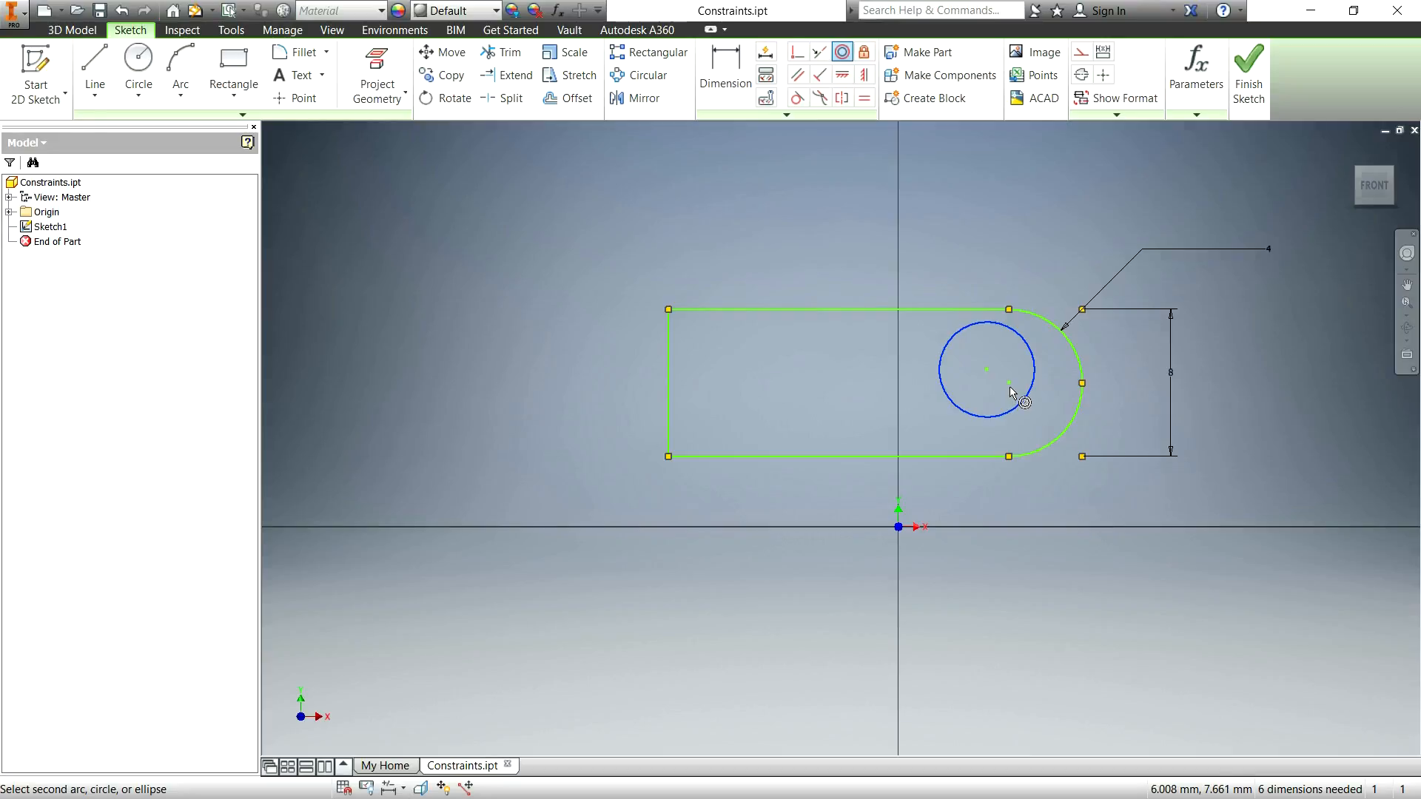
pyautogui.click(1081, 379)
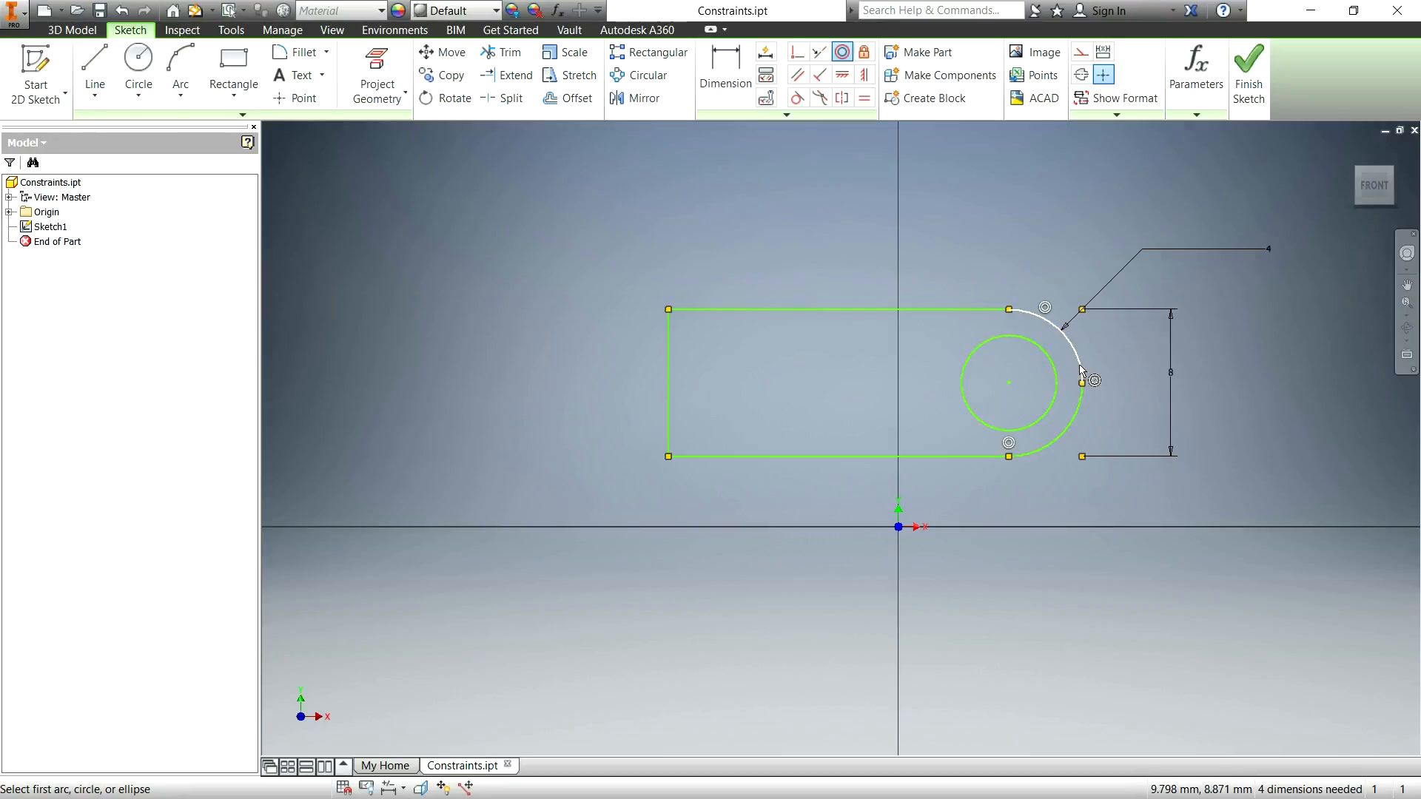
# Fillet the profile's upper and lower left corners with a 1 mm radius.
pyautogui.click(299, 51)
pyautogui.write('1')
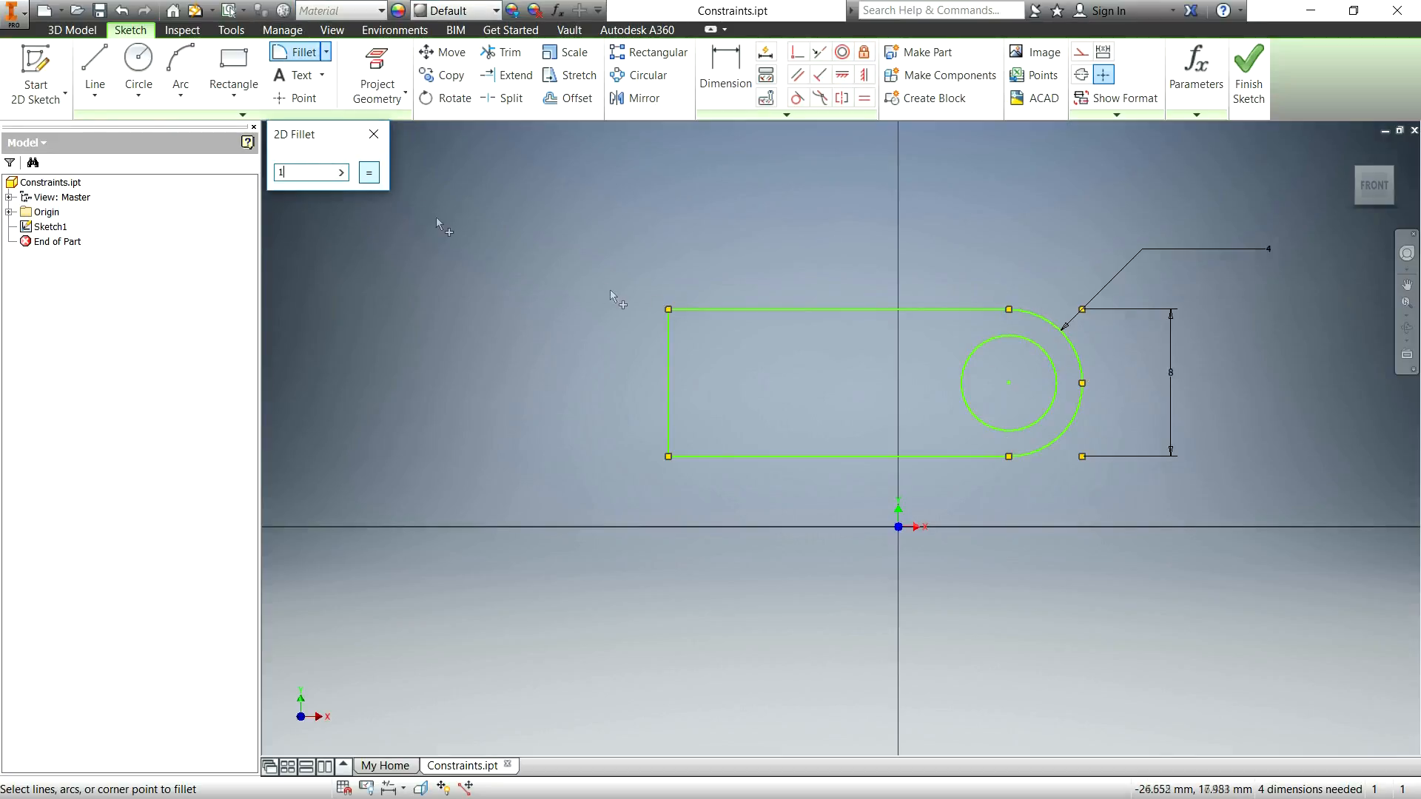
pyautogui.click(670, 338)
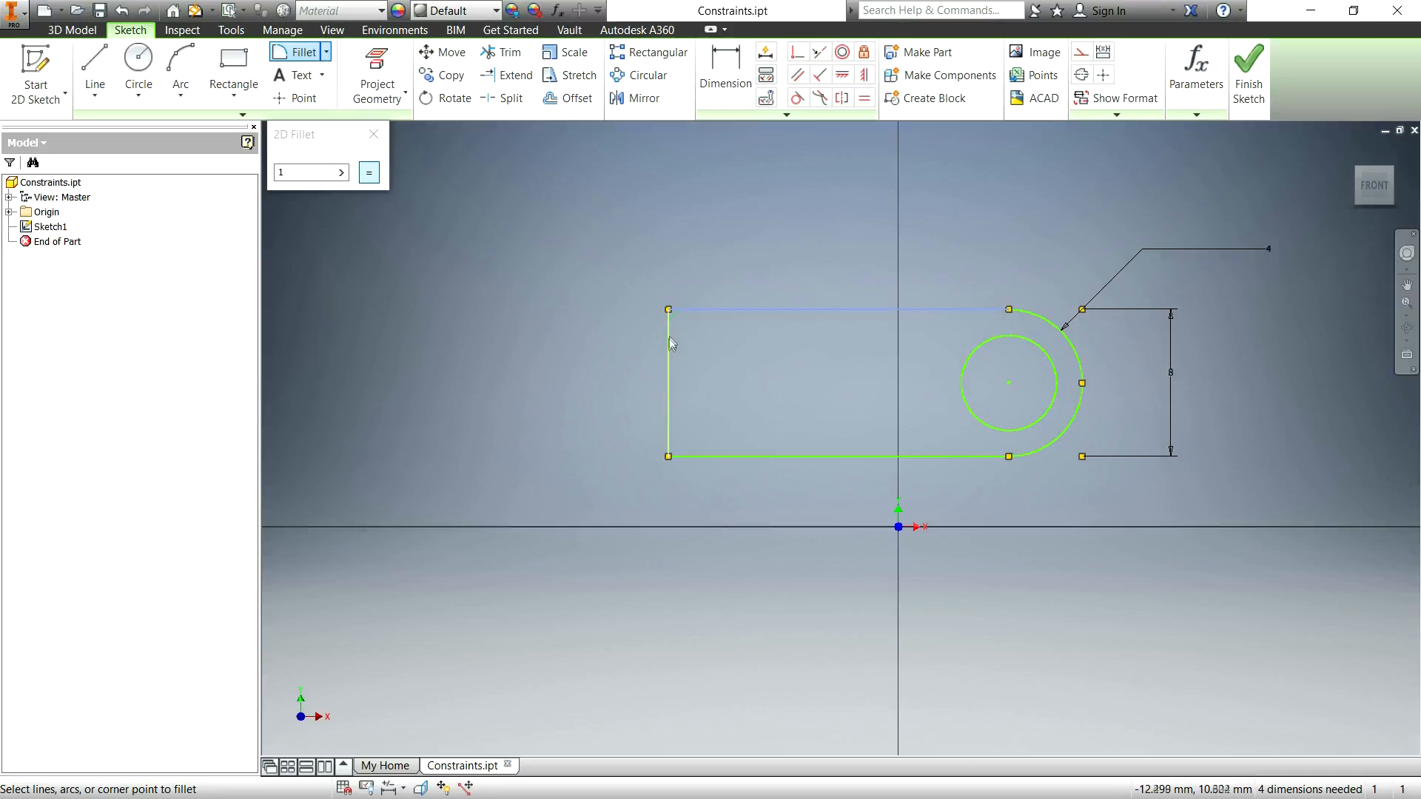
pyautogui.click(670, 442)
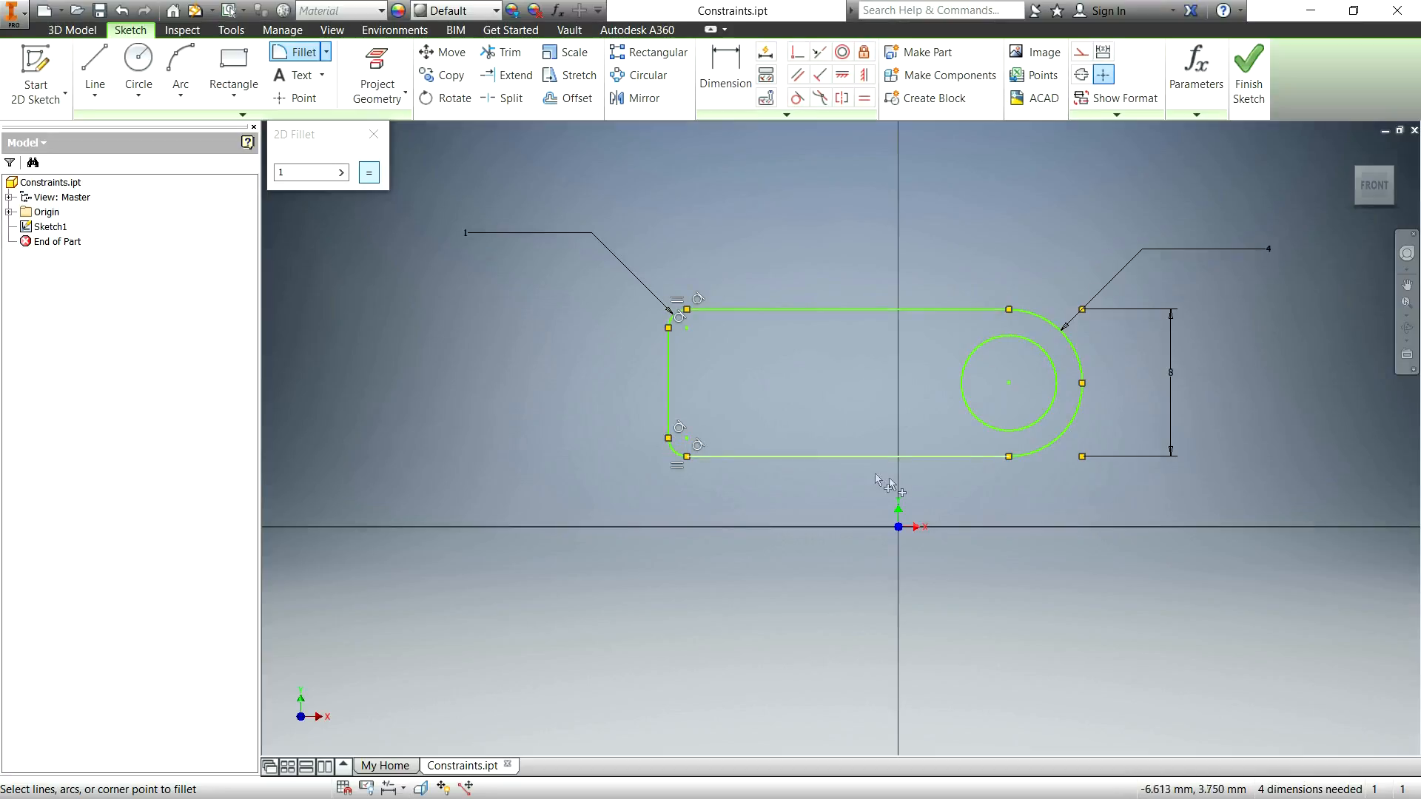
pyautogui.press('Escape')
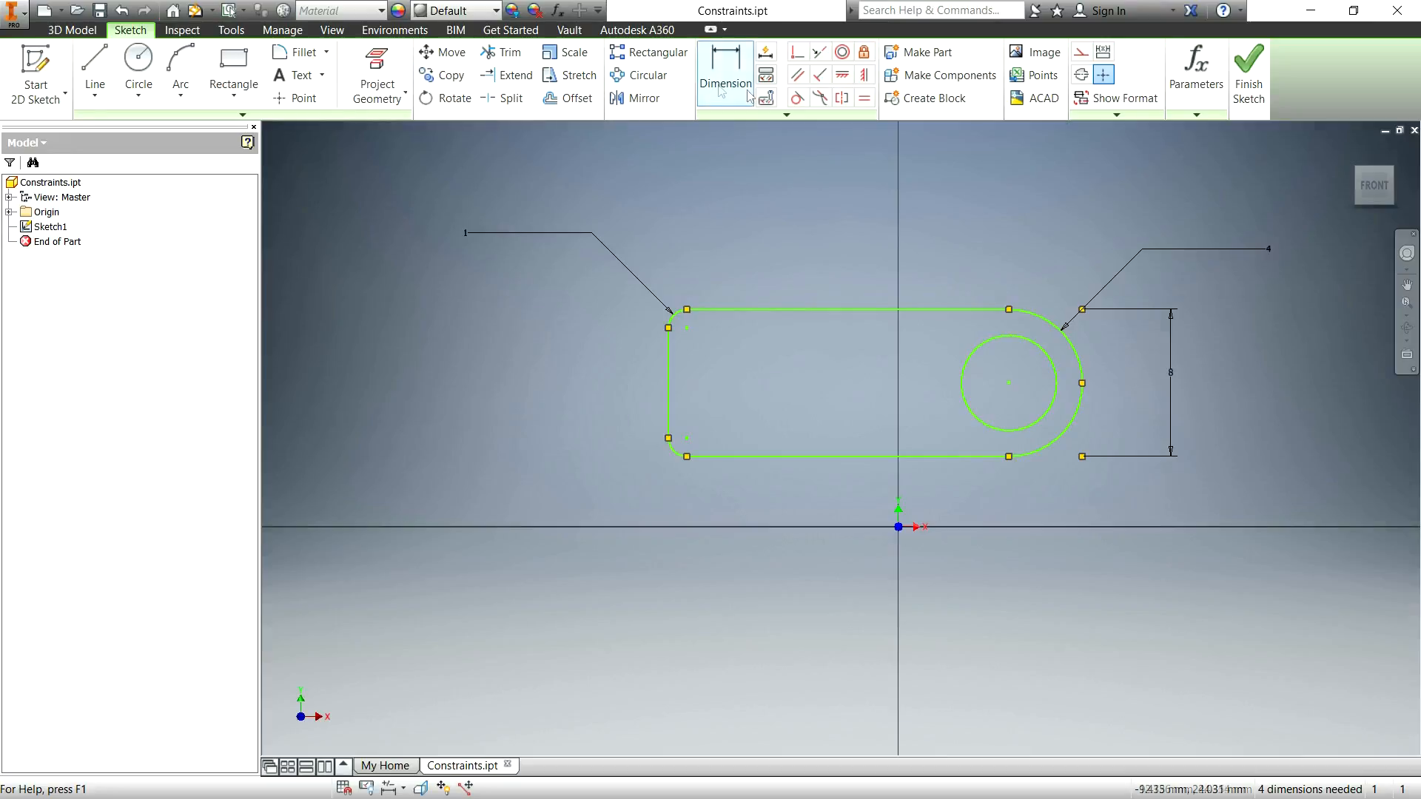
# Draw a small circle inside the profile, near its left edge.
pyautogui.click(139, 63)
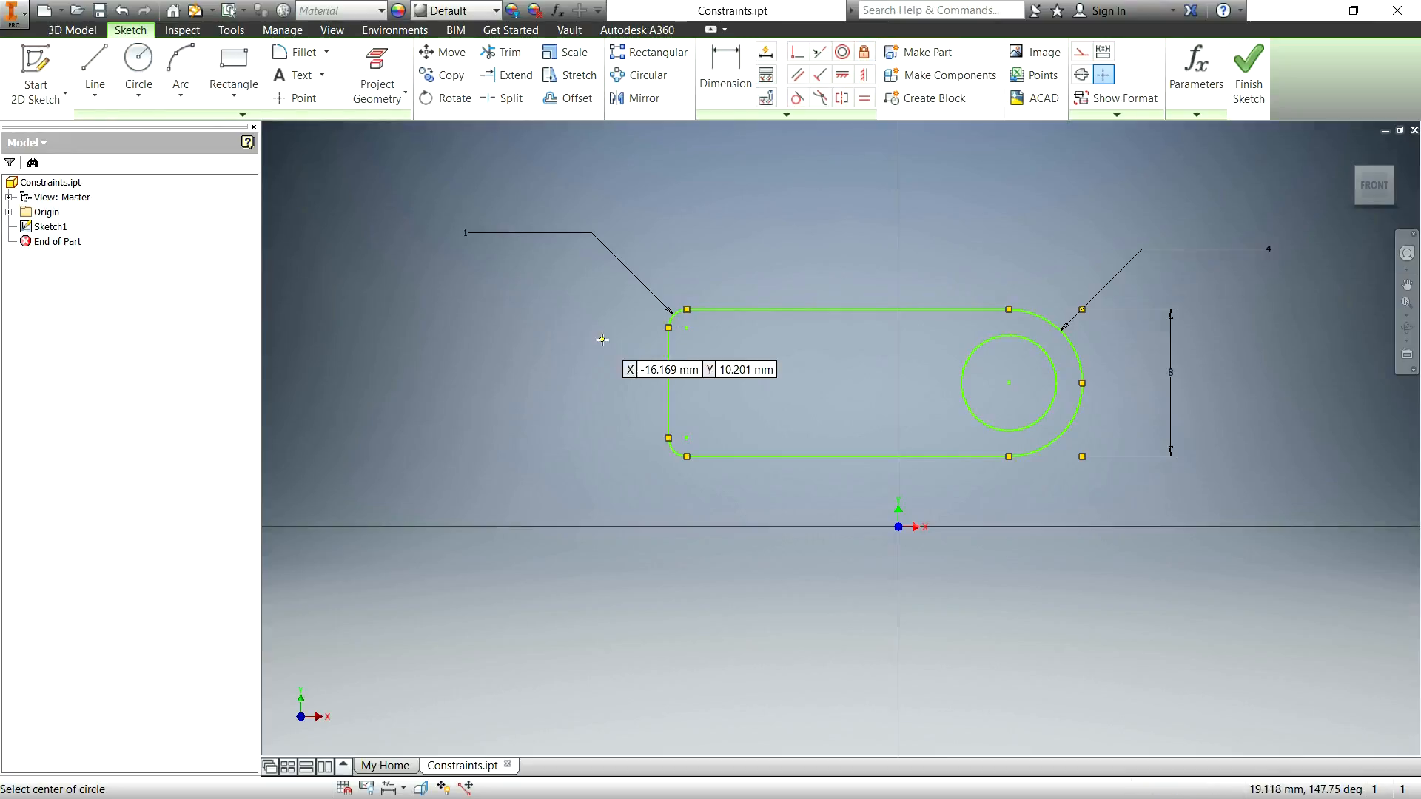
pyautogui.click(729, 364)
pyautogui.press('Escape')
# Apply a concentric constraint between the small circle and the lower left fillet arc.
pyautogui.click(842, 52)
pyautogui.click(759, 381)
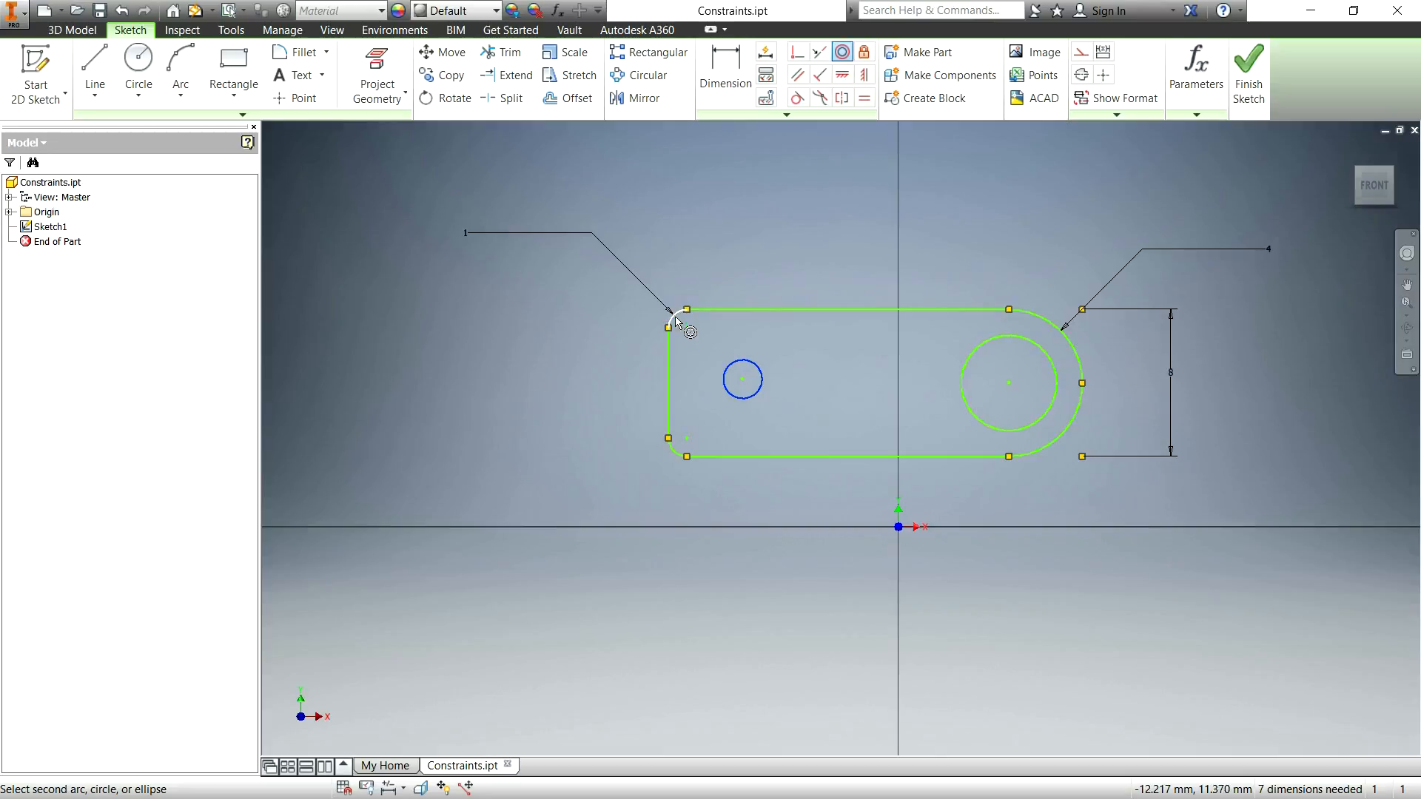
pyautogui.click(674, 457)
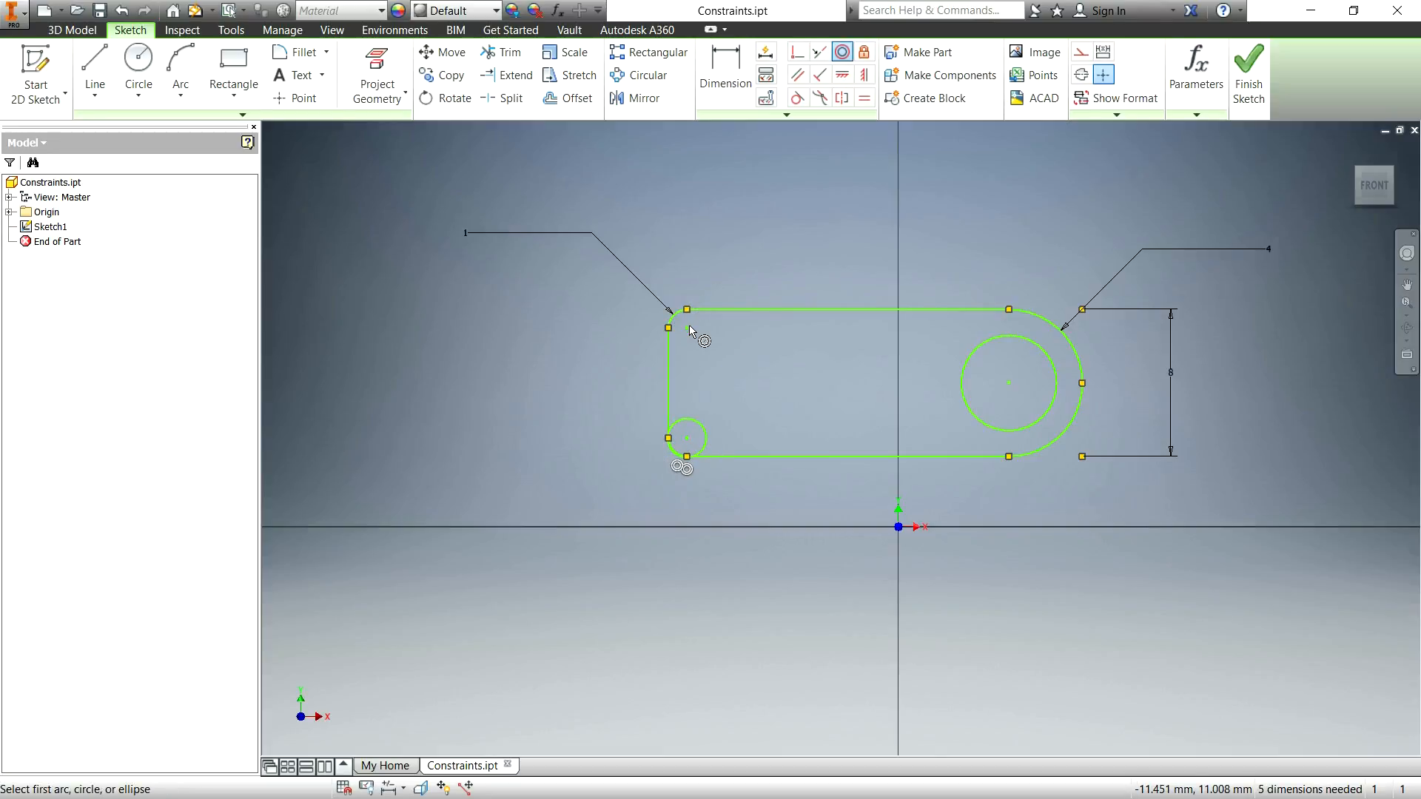
pyautogui.press('Escape')
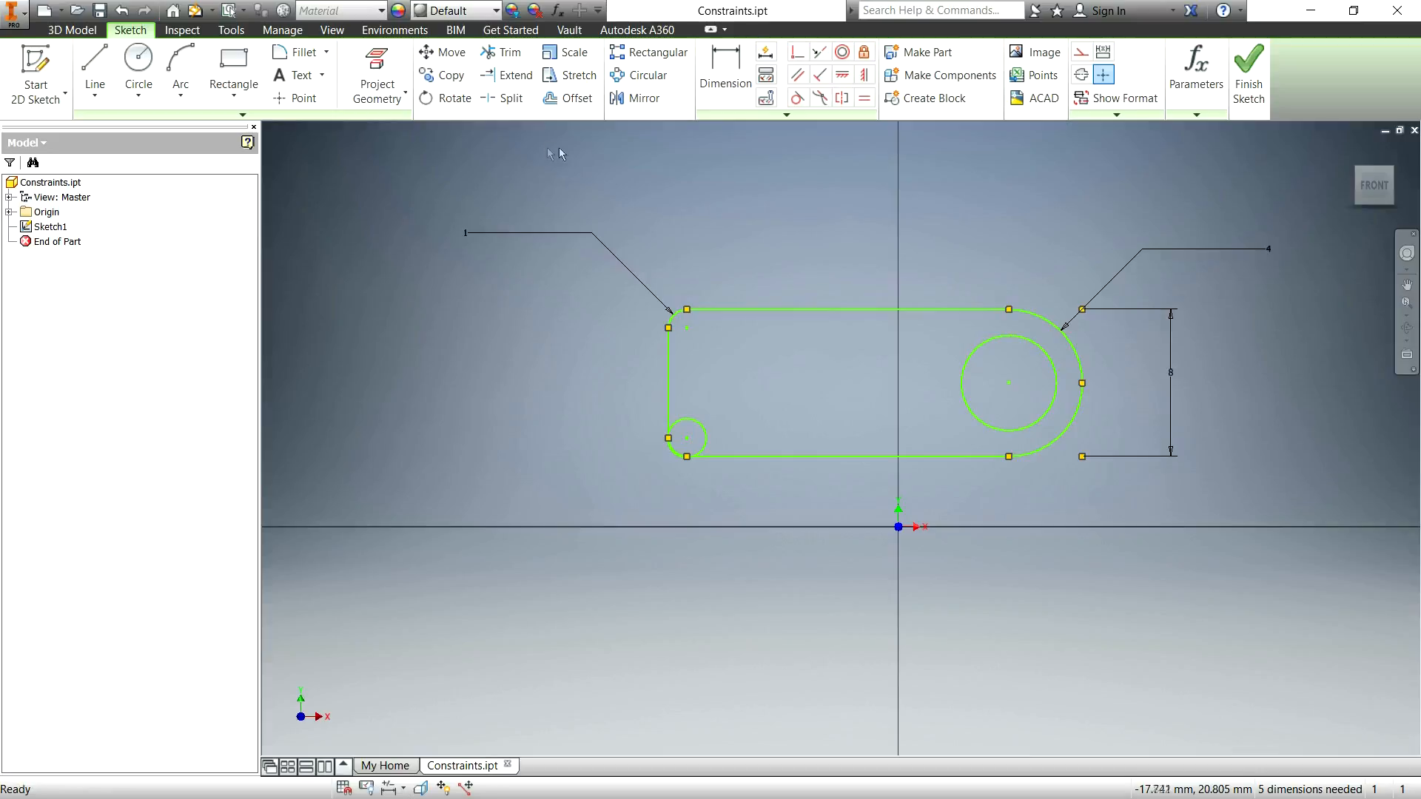
# Replace all sketch geometry with three separate rectangles: one above the X axis on each side of the Y axis, and one below it on the right.
pyautogui.moveTo(432, 175)
pyautogui.mouseDown()
pyautogui.moveTo(1378, 522)
pyautogui.moveTo(1369, 571)
pyautogui.moveTo(1350, 548)
pyautogui.mouseUp()
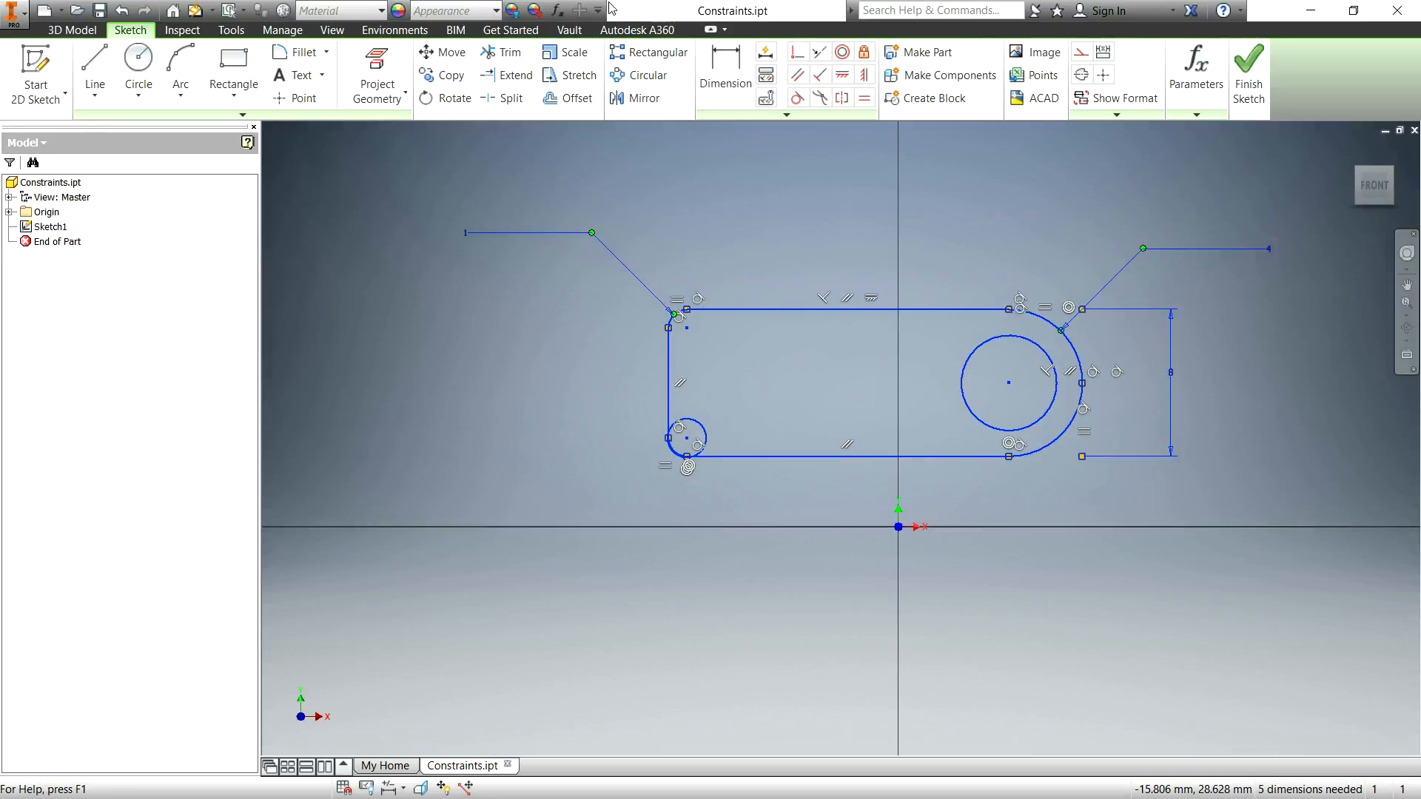
pyautogui.press('Delete')
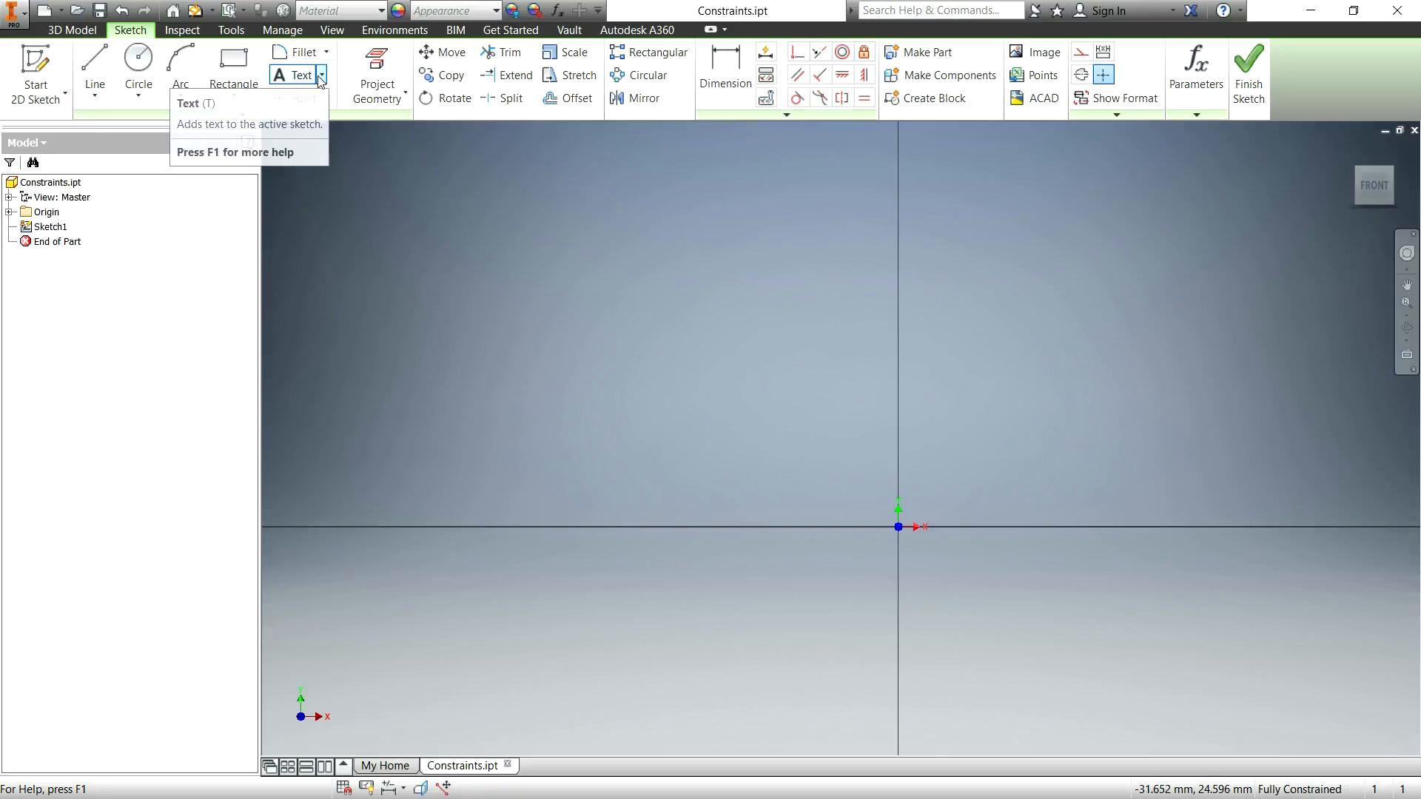
pyautogui.click(233, 67)
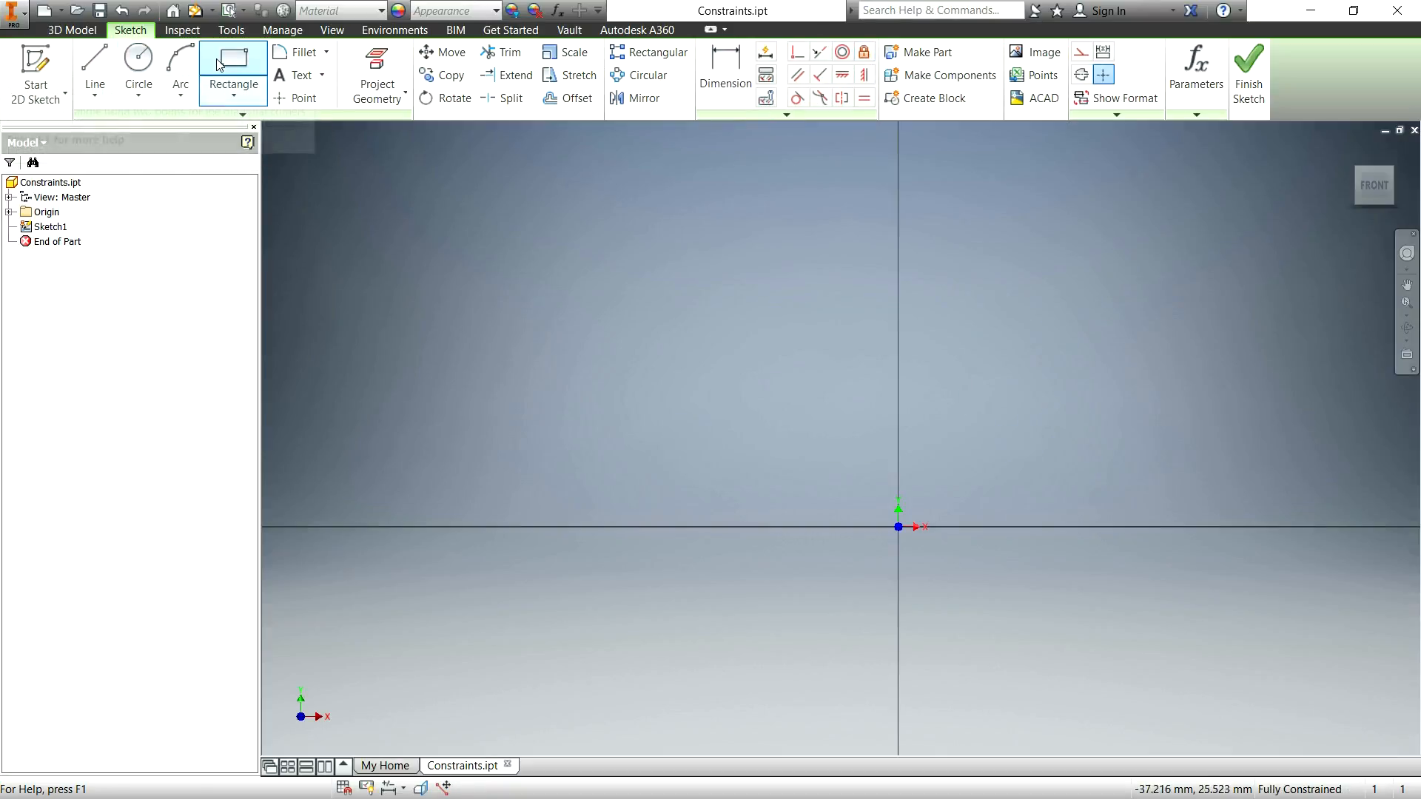
pyautogui.click(699, 291)
pyautogui.click(806, 371)
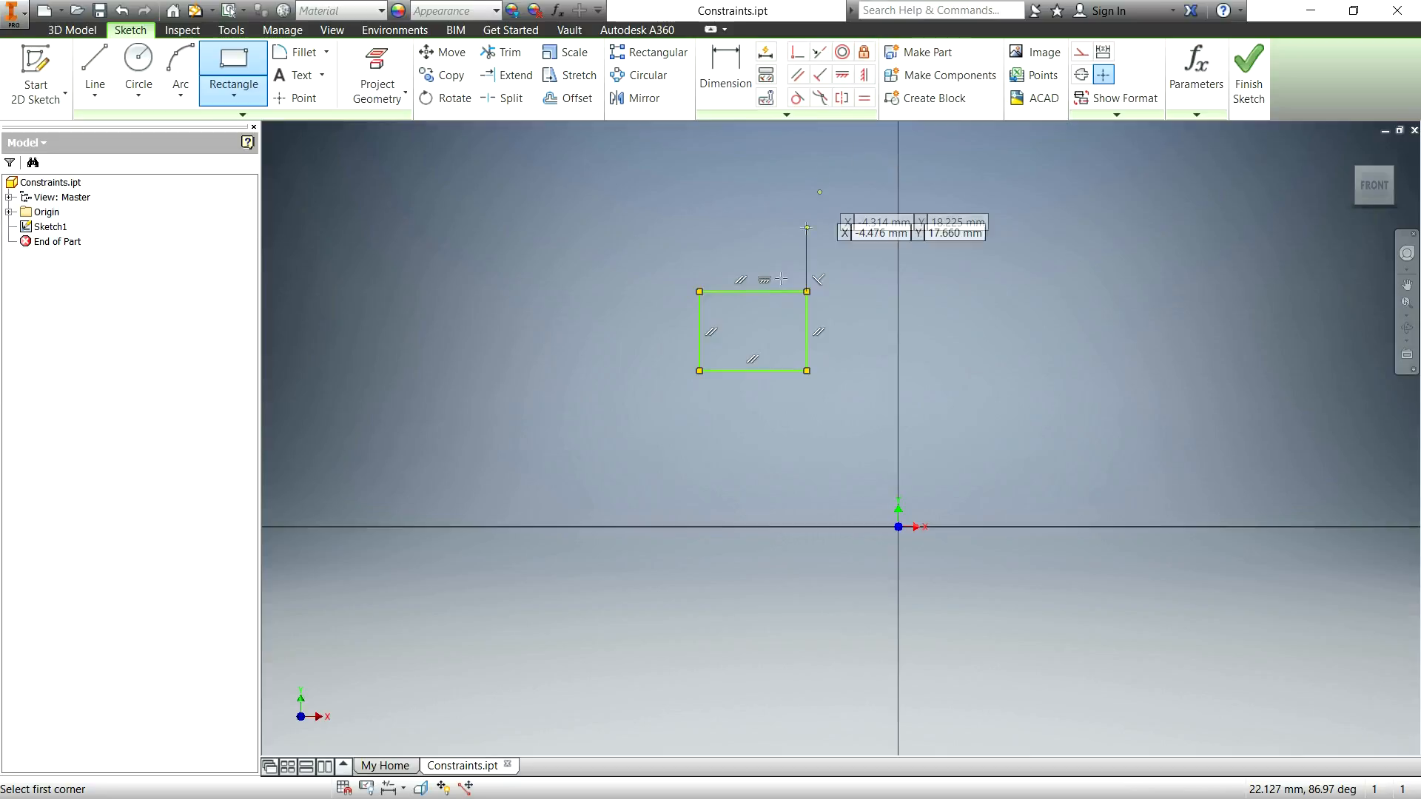
pyautogui.click(1105, 322)
pyautogui.click(1010, 438)
pyautogui.click(1005, 598)
pyautogui.click(916, 633)
# Dimension the right edge of the upper left rectangle and set its height to 4 mm.
pyautogui.press('d')
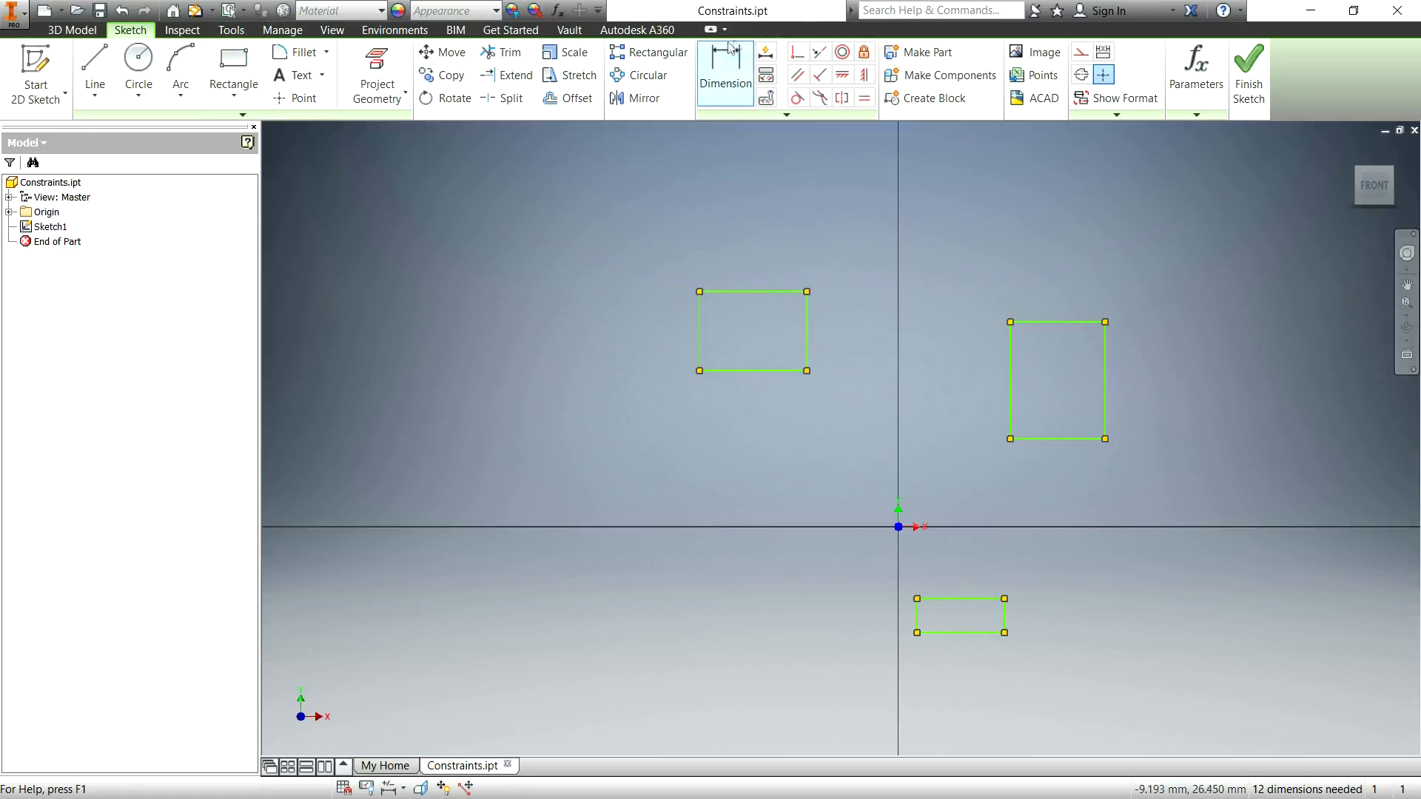
pyautogui.click(807, 355)
pyautogui.click(899, 527)
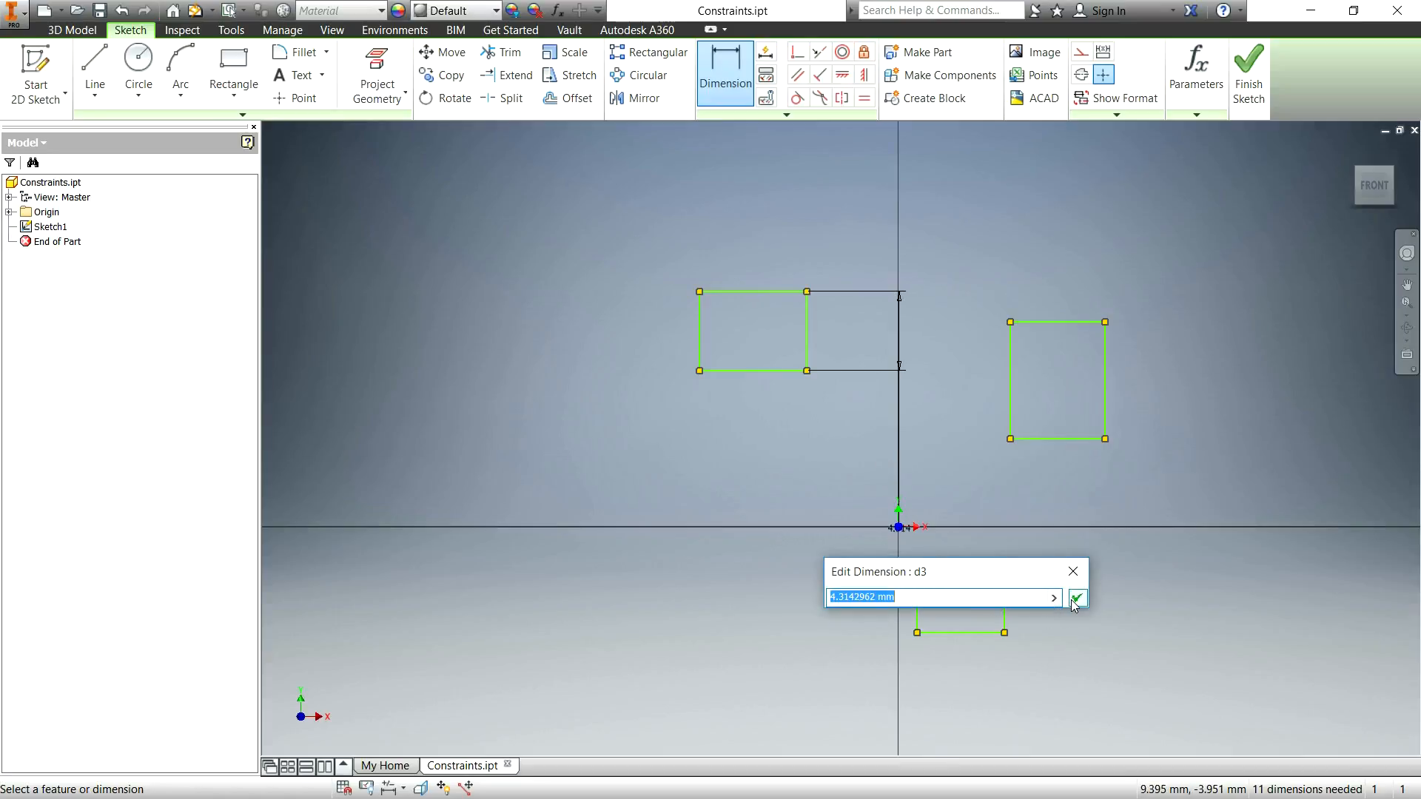
pyautogui.write('4')
pyautogui.click(1075, 598)
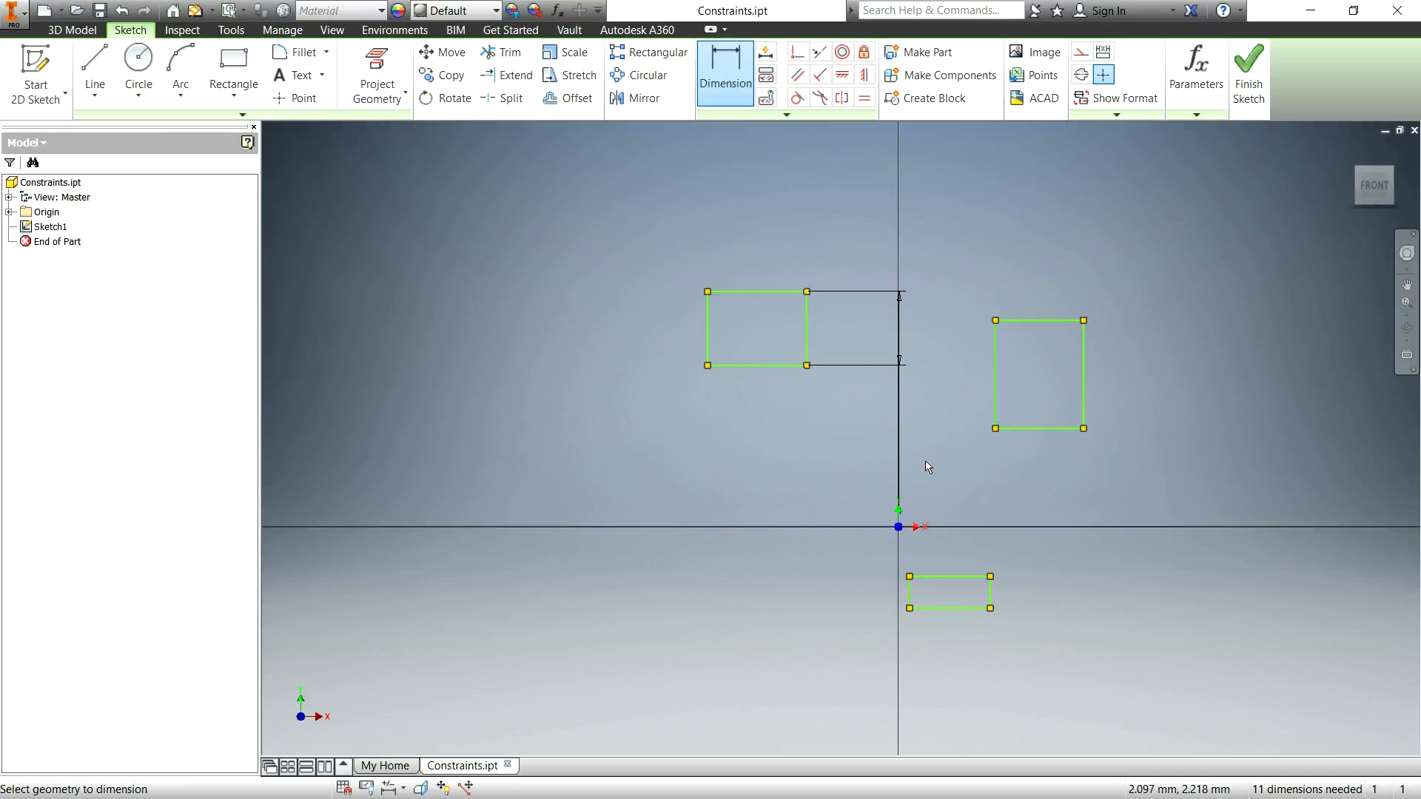
# Delete the height dimension from the upper left rectangle.
pyautogui.doubleClick(898, 366)
pyautogui.press('Escape')
pyautogui.press('Escape')
pyautogui.click(869, 292)
pyautogui.press('Delete')
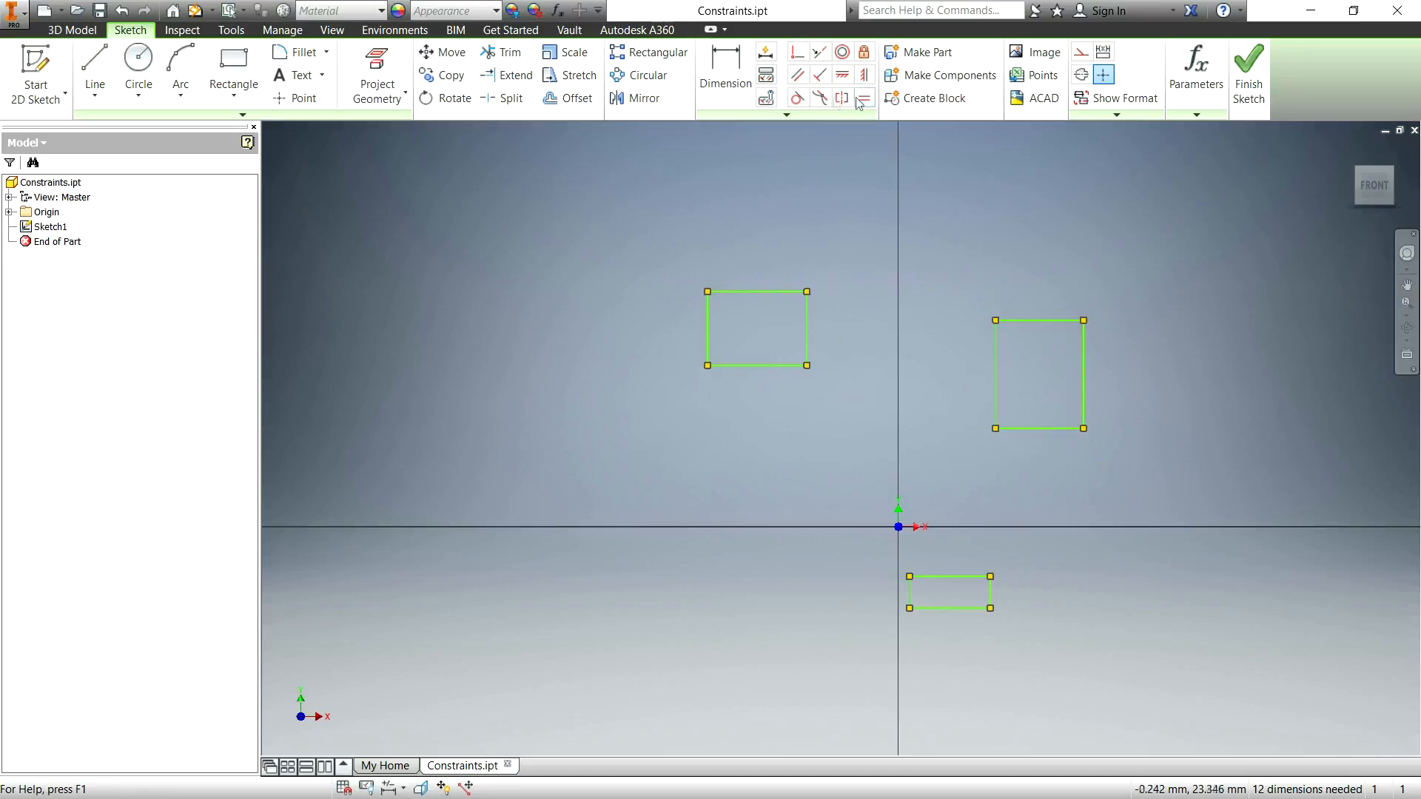
# Apply fix constraints to all four edges of the upper left rectangle.
pyautogui.click(863, 52)
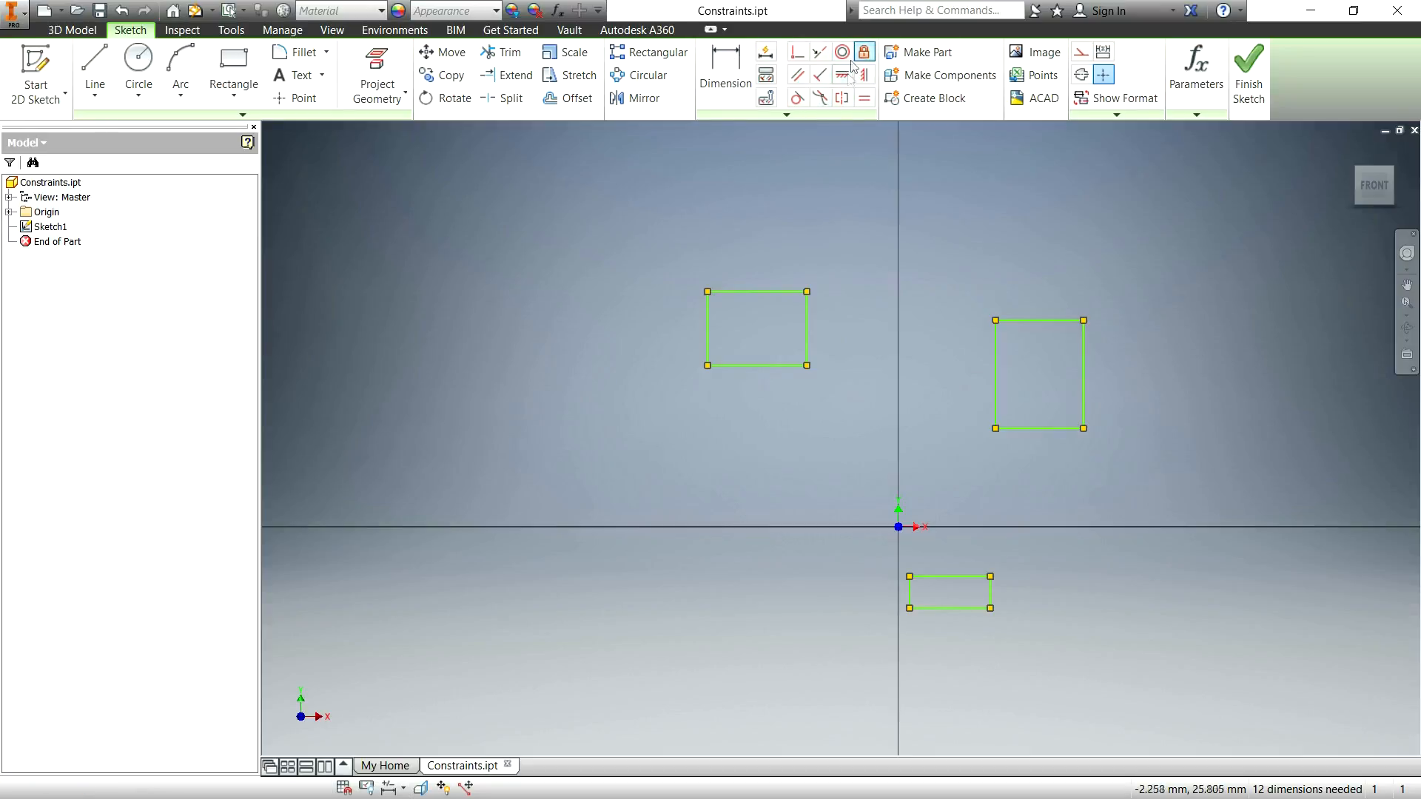
pyautogui.click(775, 292)
pyautogui.click(806, 315)
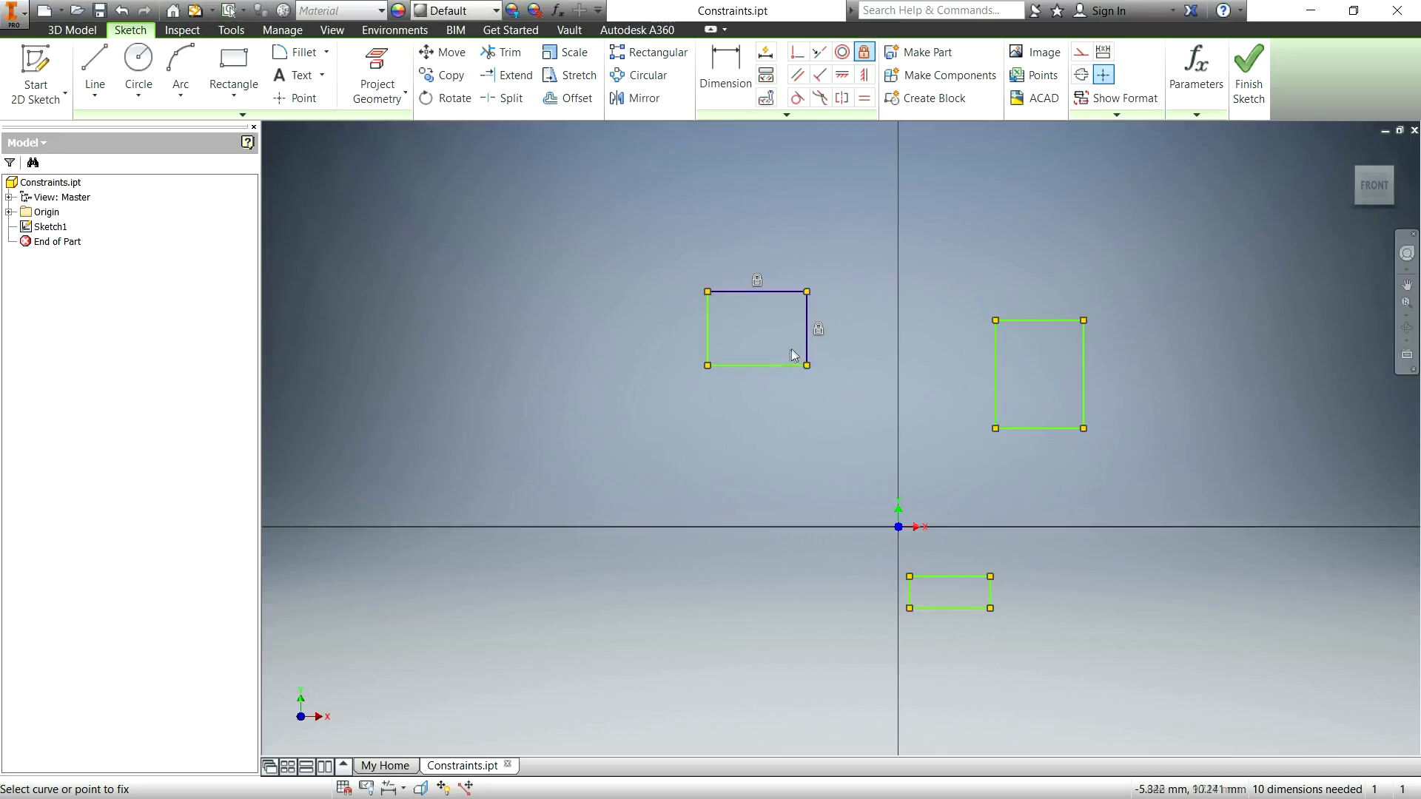
pyautogui.click(708, 331)
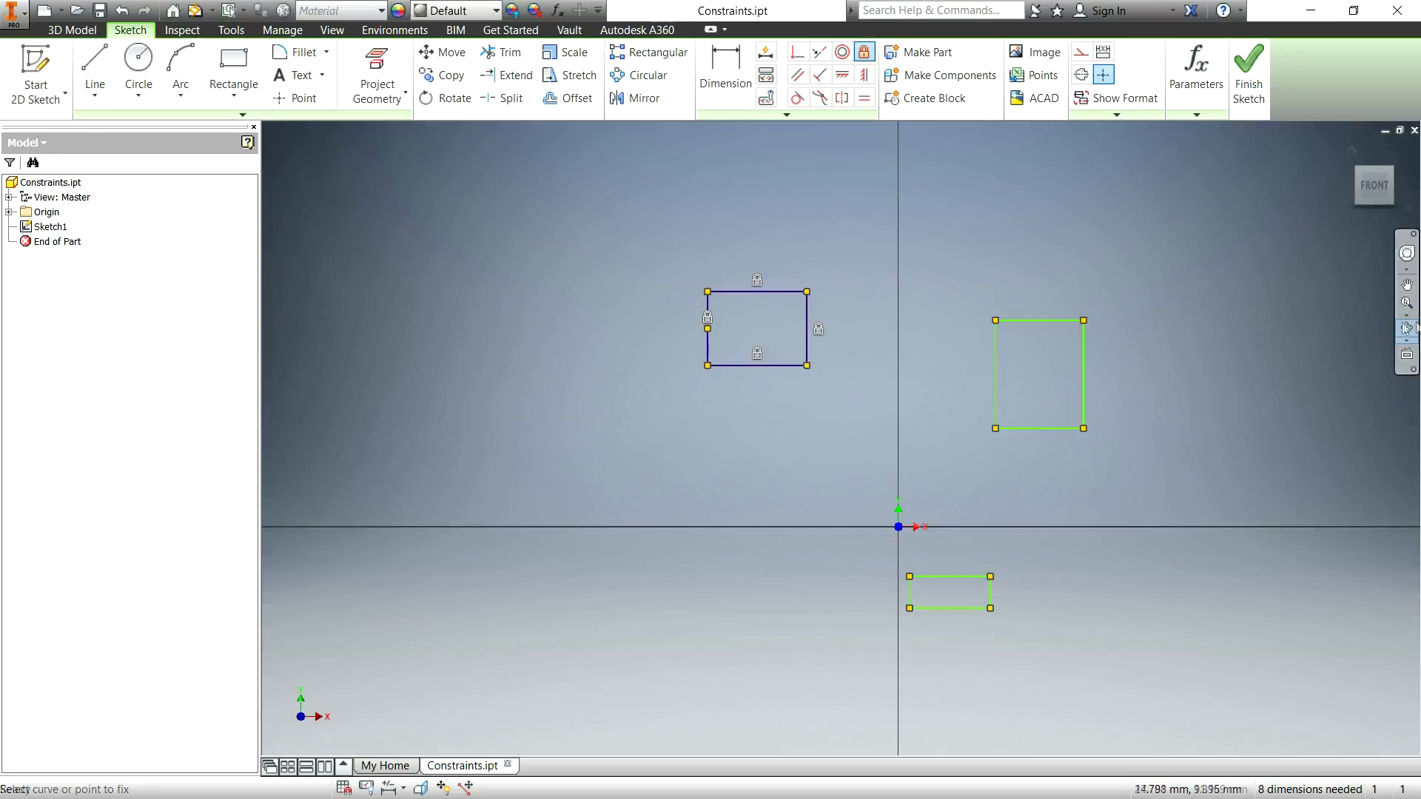
pyautogui.press('Escape')
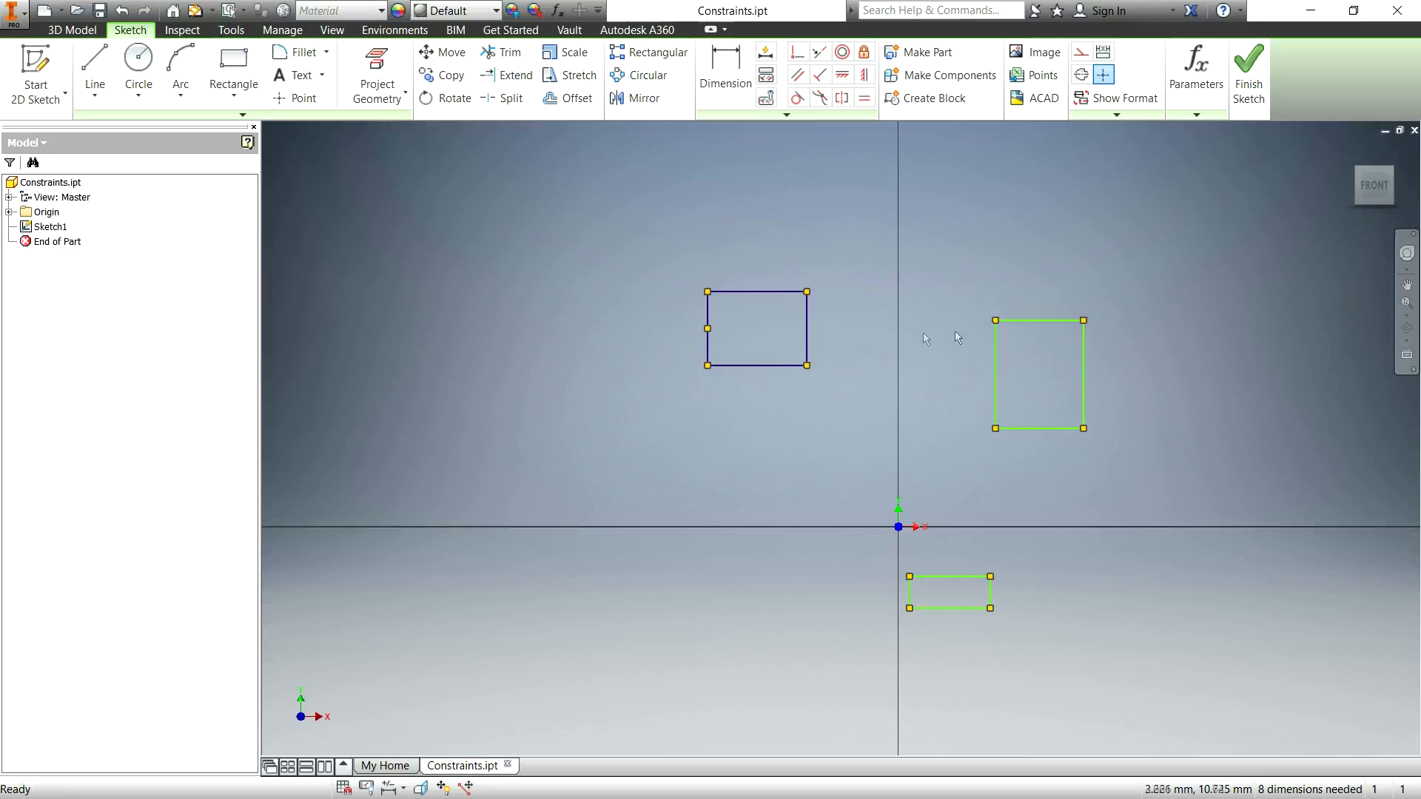
# Reshape the unfixed upper right rectangle by moving its upper, left and right edges.
pyautogui.moveTo(1036, 320); pyautogui.dragTo(1010, 241)
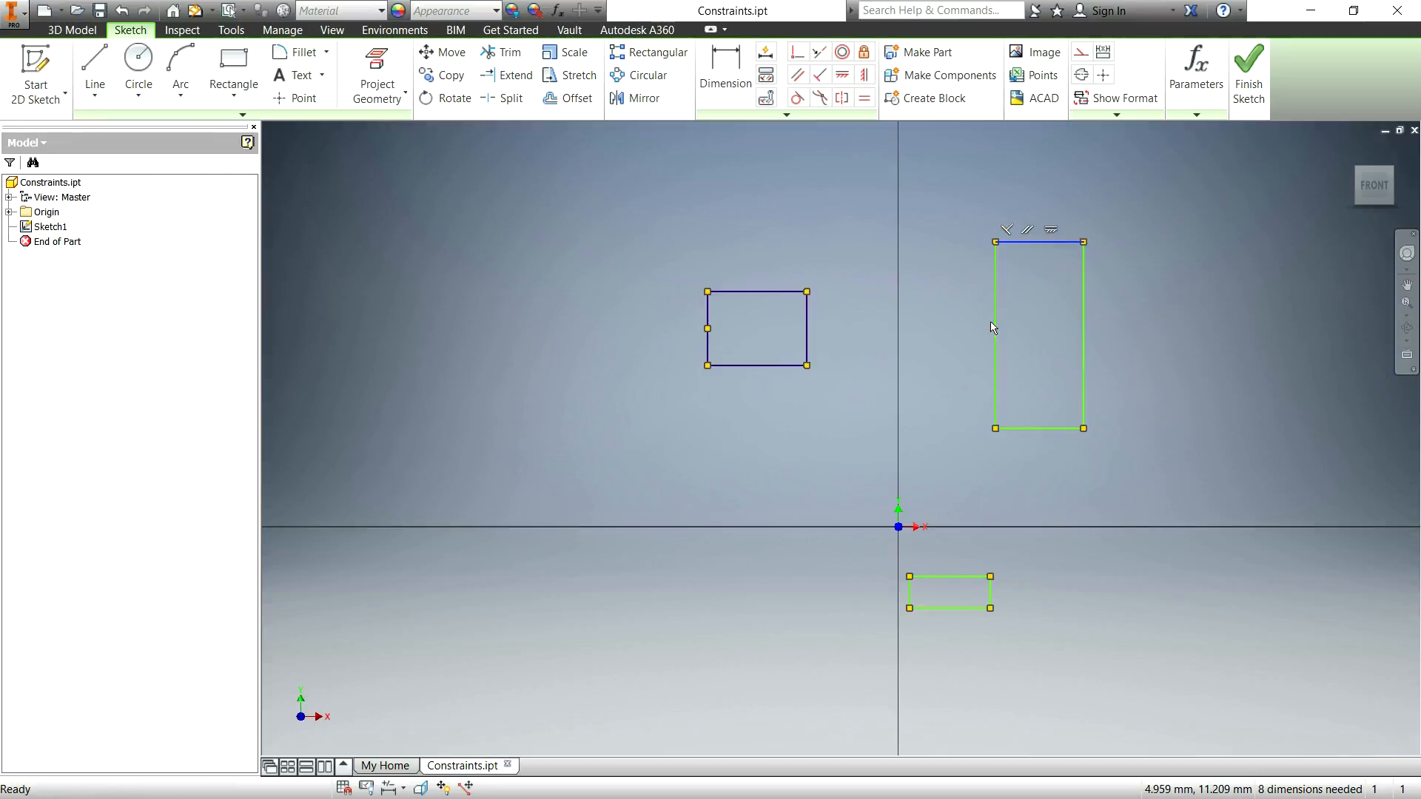
pyautogui.moveTo(971, 328); pyautogui.dragTo(964, 333)
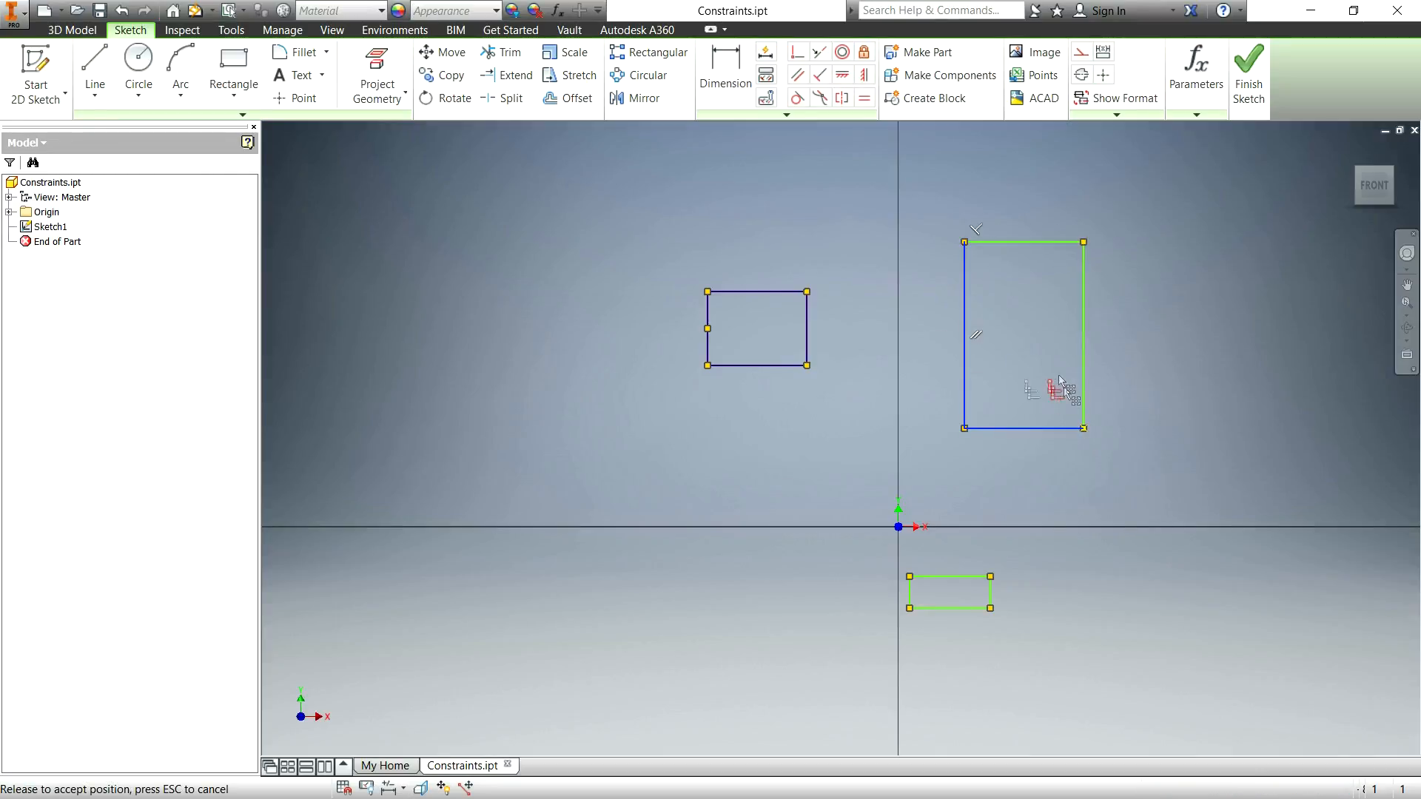
pyautogui.moveTo(1136, 472); pyautogui.dragTo(918, 157)
pyautogui.moveTo(969, 288); pyautogui.dragTo(970, 290)
pyautogui.moveTo(1040, 244); pyautogui.dragTo(1036, 277)
pyautogui.moveTo(1083, 344); pyautogui.dragTo(1049, 347)
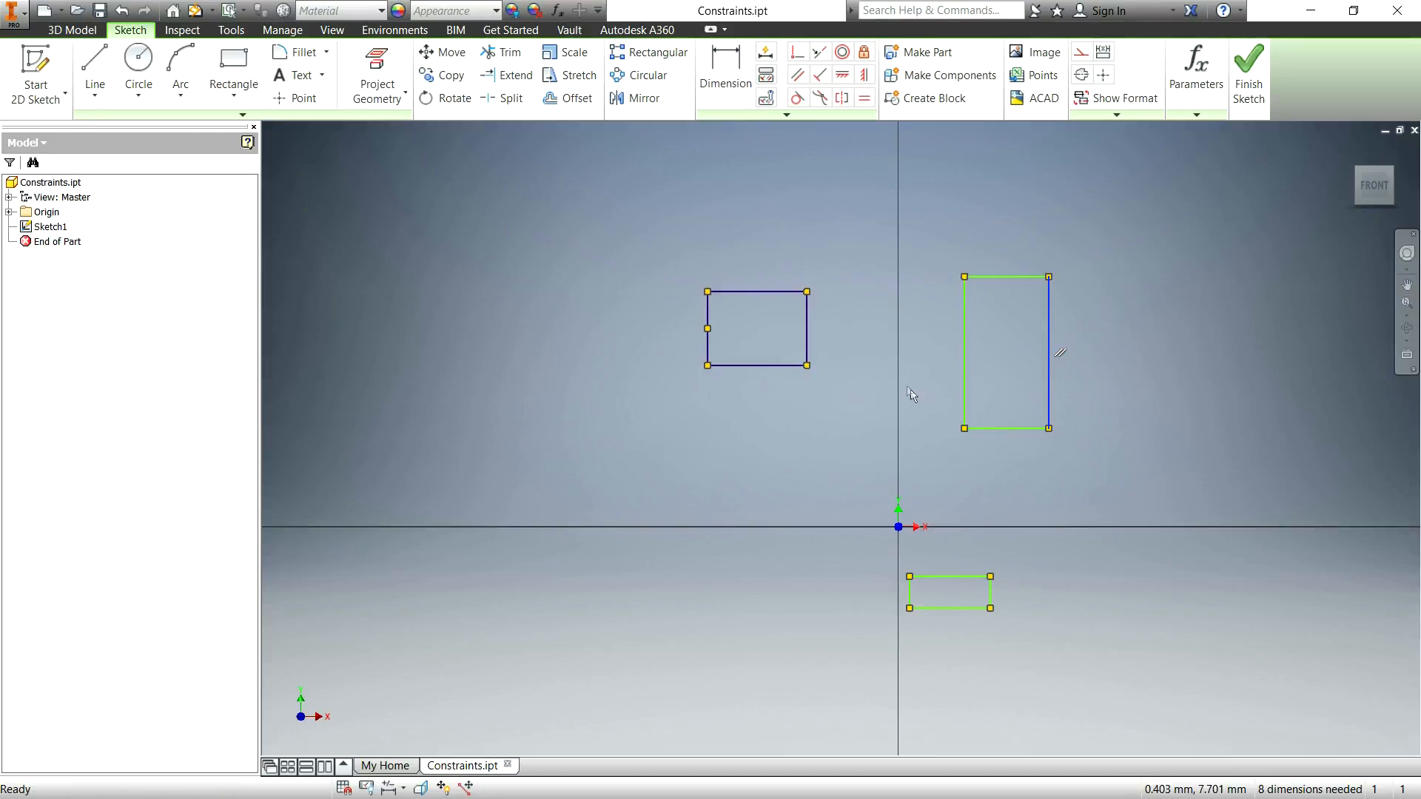
# Try to move the fixed upper left rectangle's lower edge, and delete the fix constraints from its upper, right and lower edges.
pyautogui.click(869, 351)
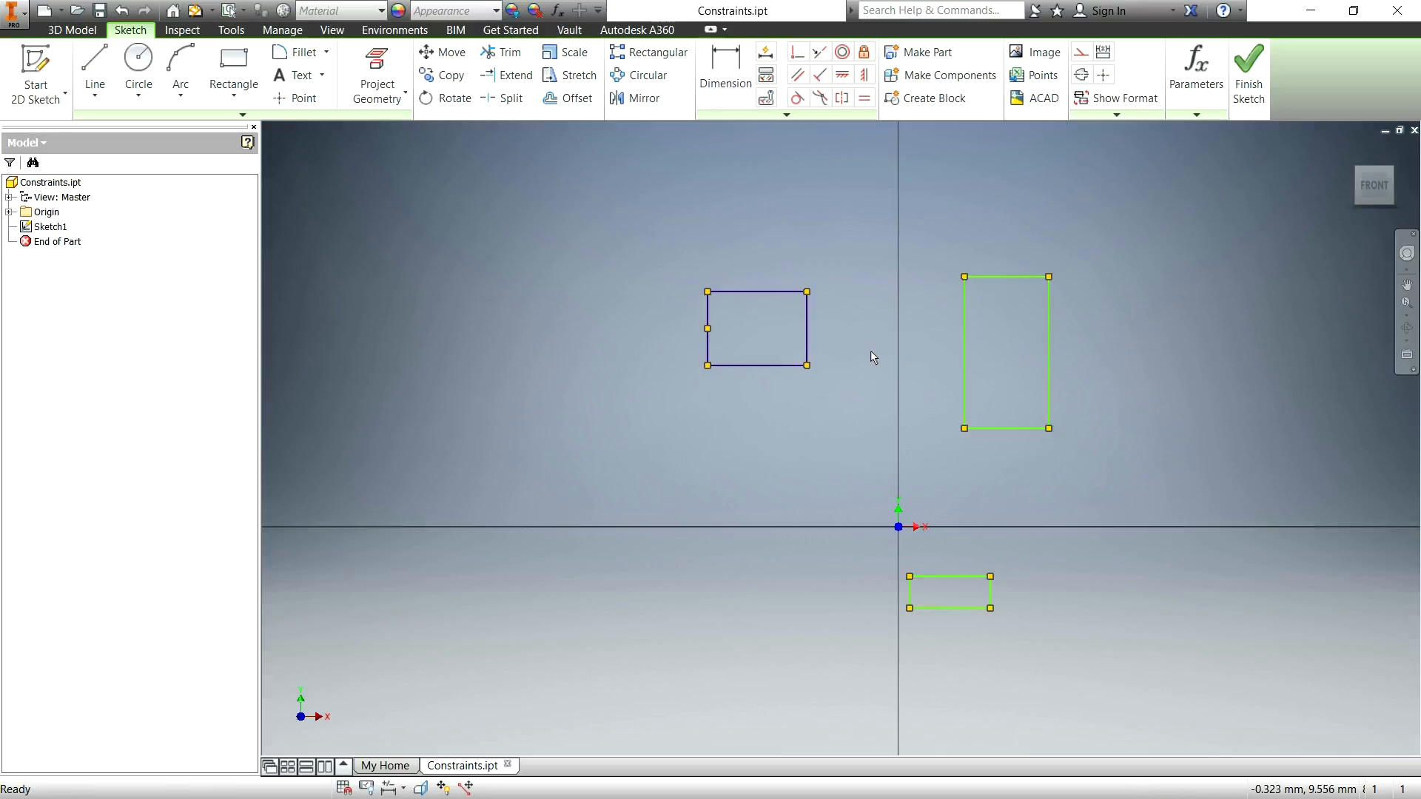
pyautogui.moveTo(781, 365); pyautogui.dragTo(744, 372)
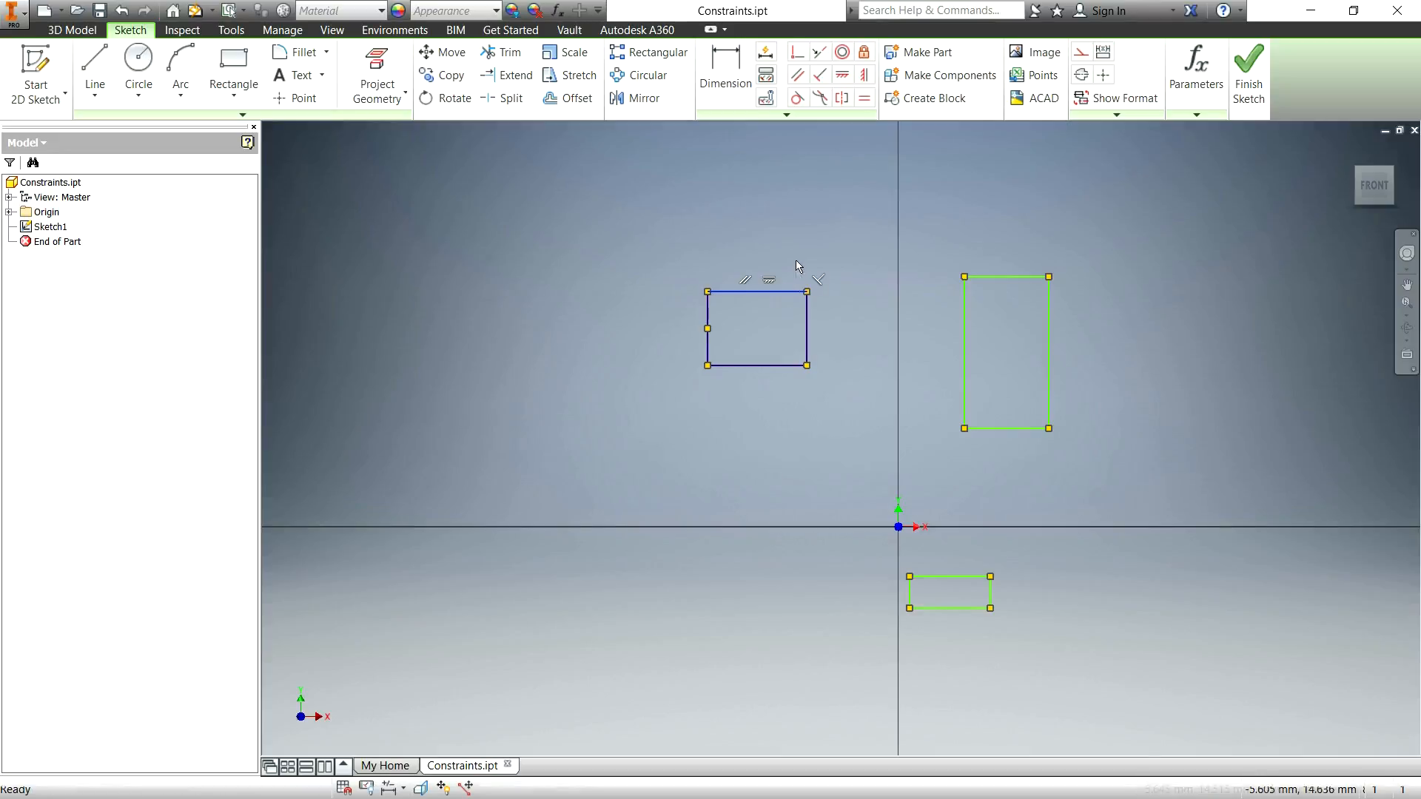
pyautogui.click(765, 365)
pyautogui.press('Delete')
# Enlarge the upper left rectangle by moving its right, lower and upper edges outward.
pyautogui.moveTo(808, 333); pyautogui.dragTo(853, 325)
pyautogui.moveTo(752, 364); pyautogui.dragTo(736, 400)
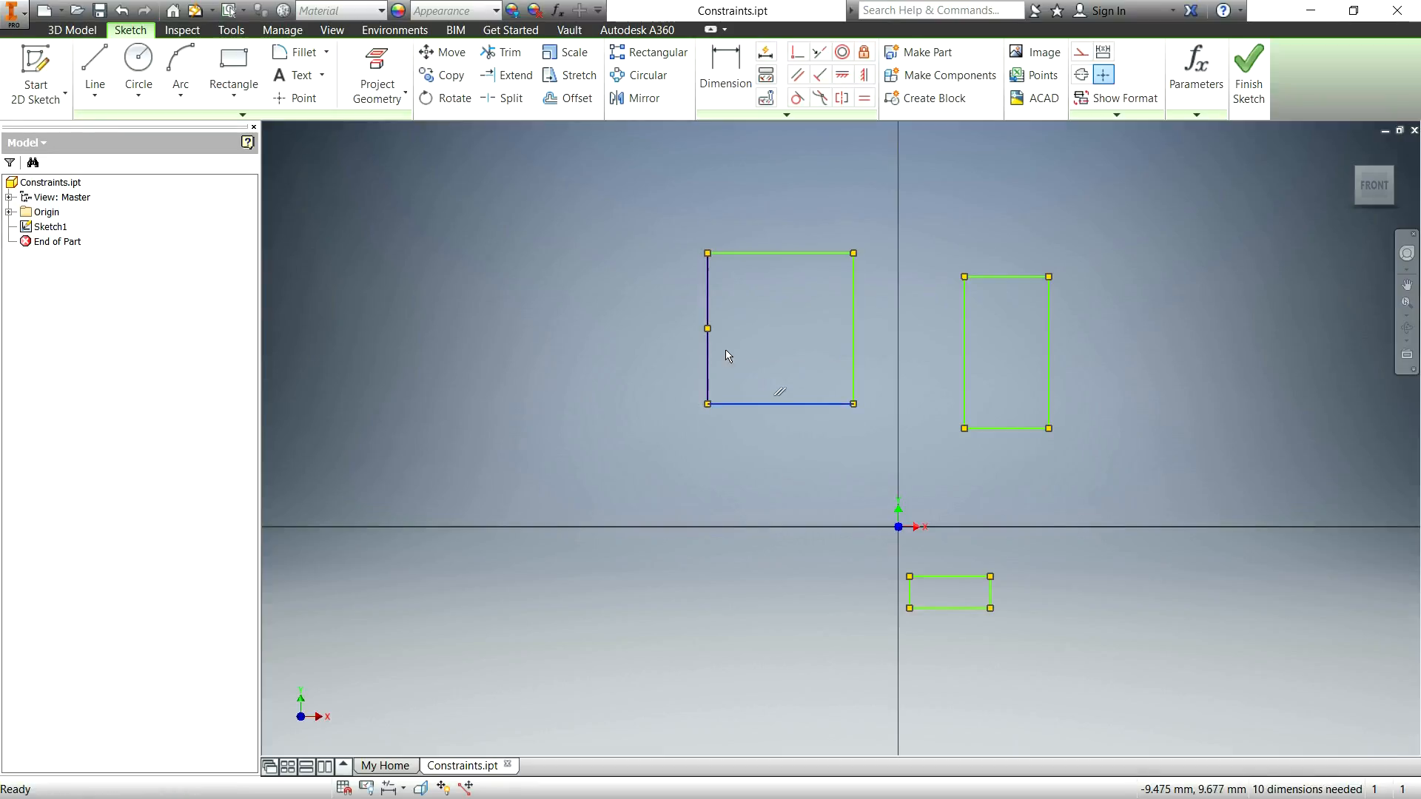
pyautogui.click(708, 299)
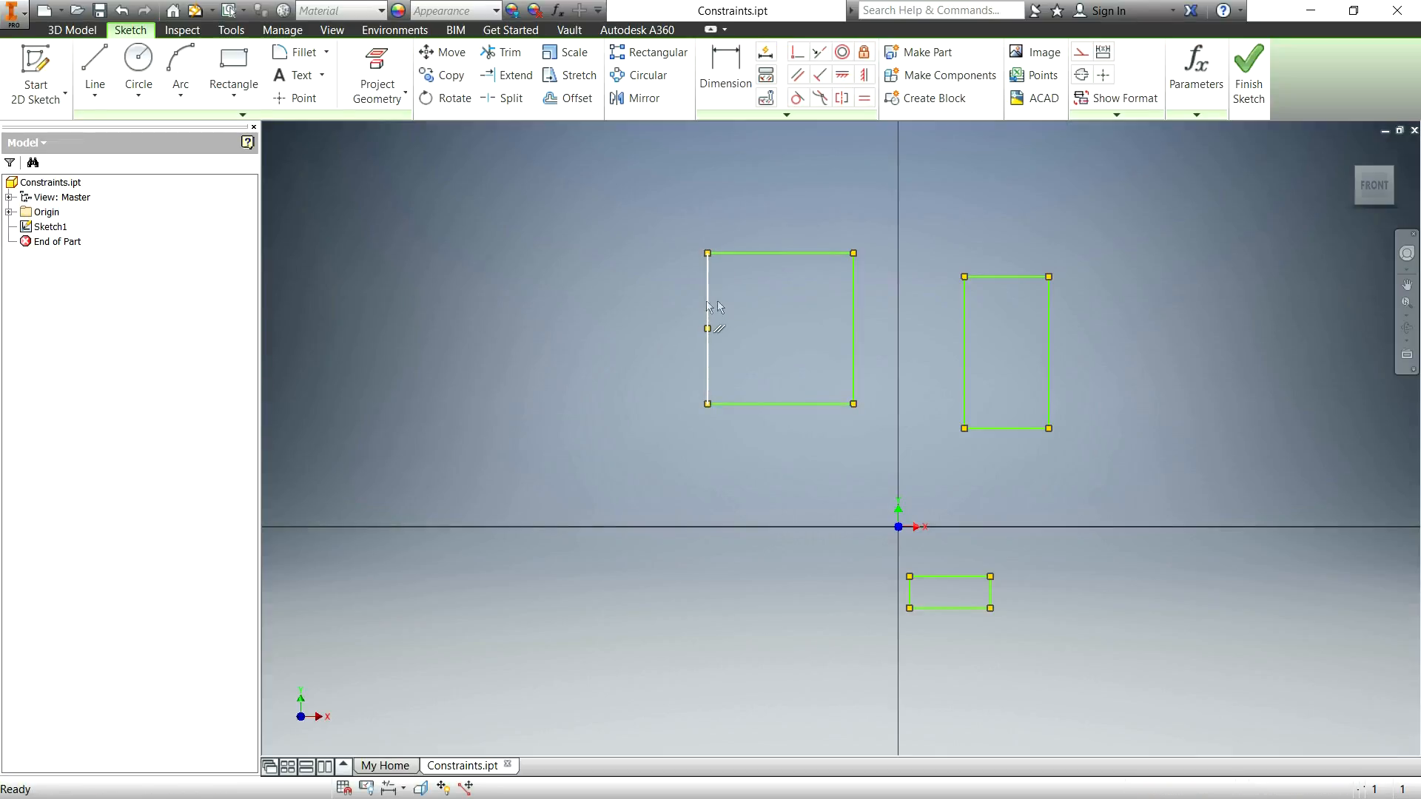
pyautogui.moveTo(767, 254); pyautogui.dragTo(805, 194)
pyautogui.click(828, 194)
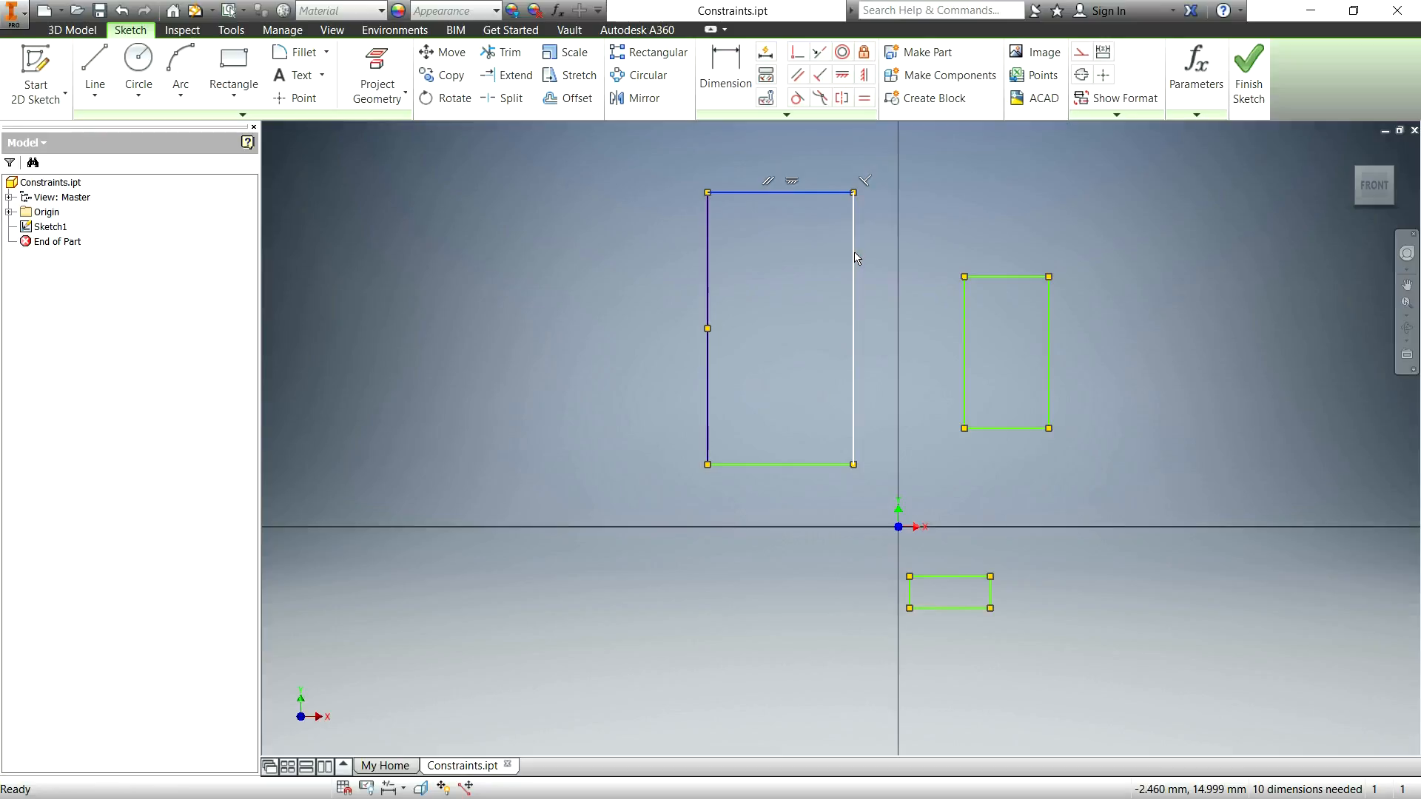
pyautogui.click(708, 314)
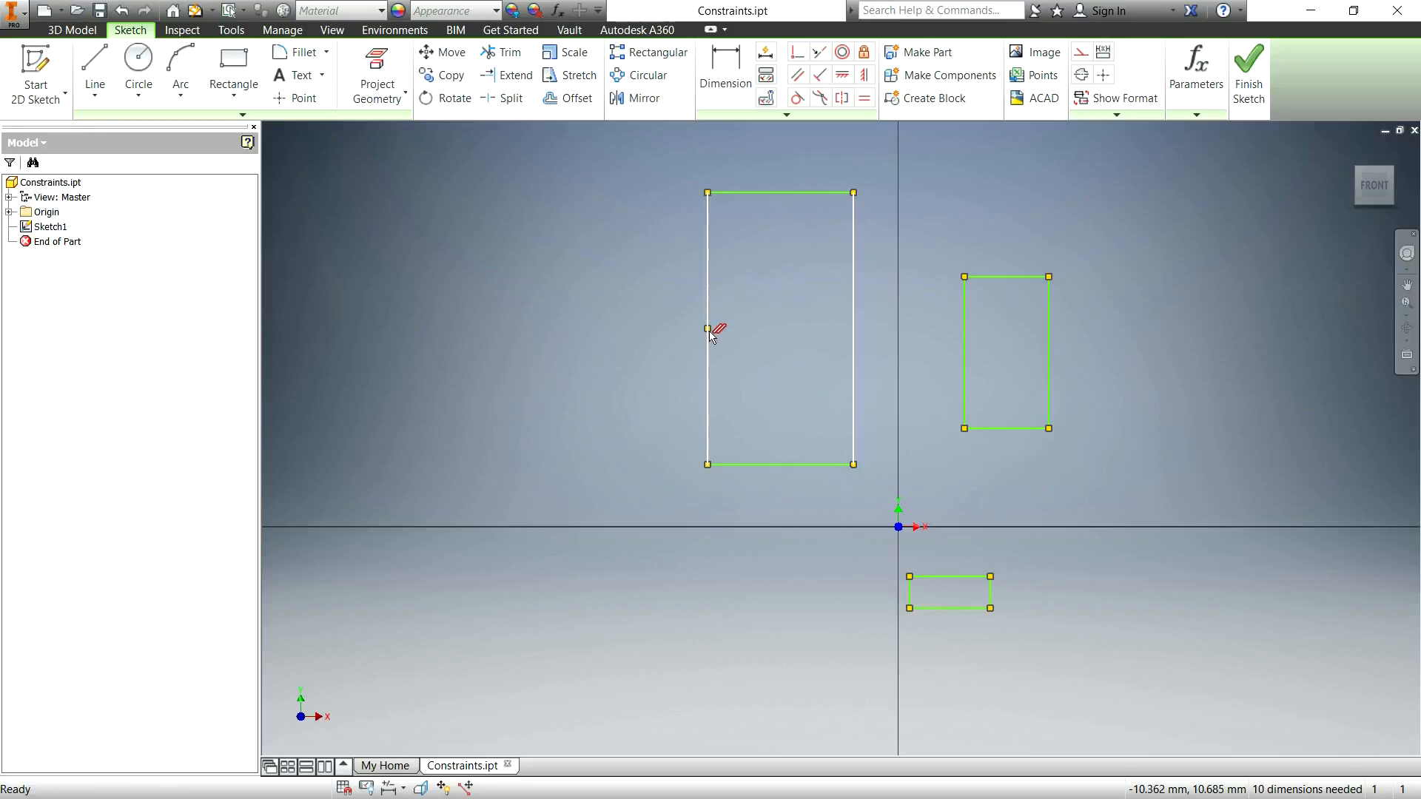
# Delete all three rectangles and draw an irregular closed five-sided line shape above the origin.
pyautogui.moveTo(664, 166)
pyautogui.mouseDown()
pyautogui.moveTo(1089, 728)
pyautogui.moveTo(1117, 731)
pyautogui.mouseUp()
pyautogui.press('Delete')
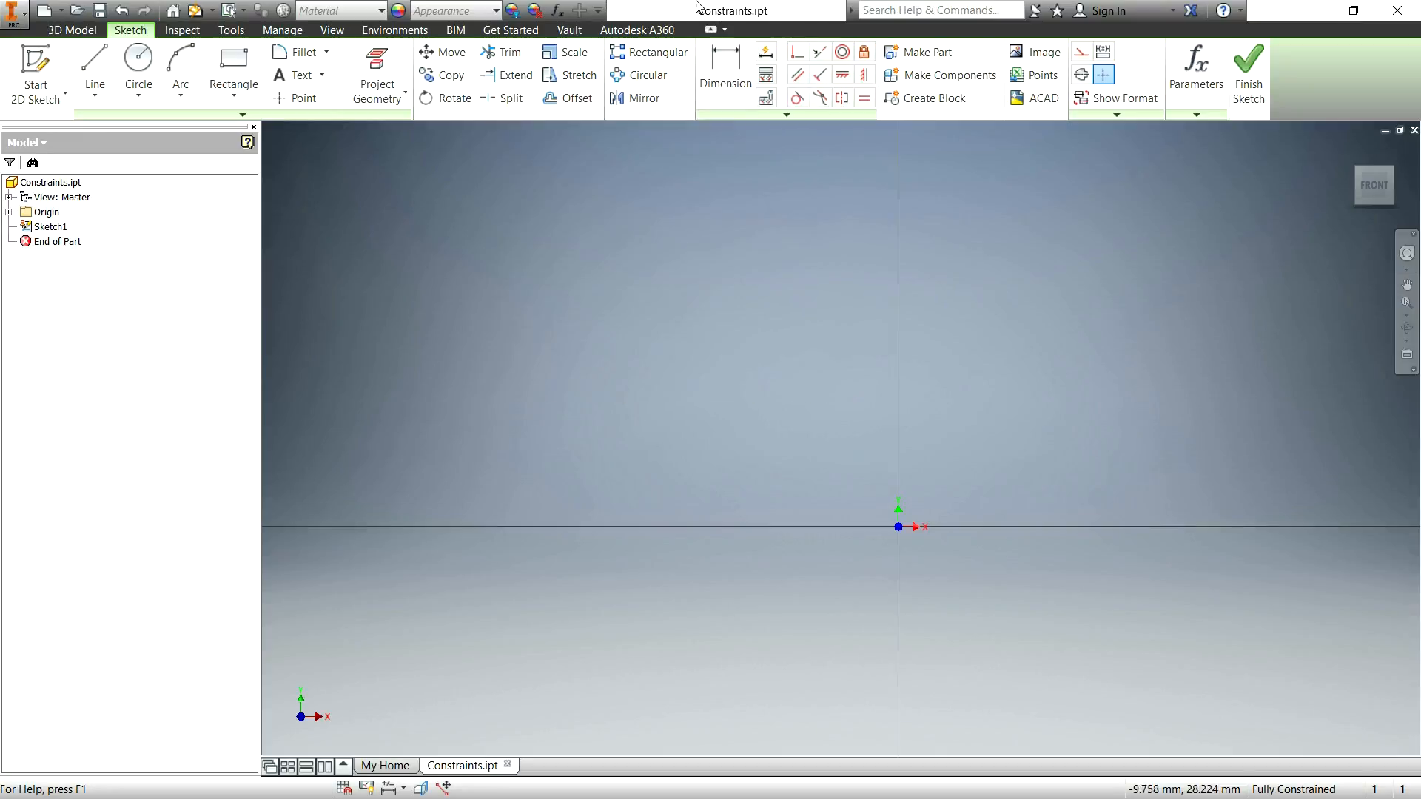
pyautogui.click(95, 70)
pyautogui.click(770, 238)
pyautogui.click(667, 331)
pyautogui.click(657, 413)
pyautogui.click(818, 470)
pyautogui.click(1073, 410)
pyautogui.click(771, 238)
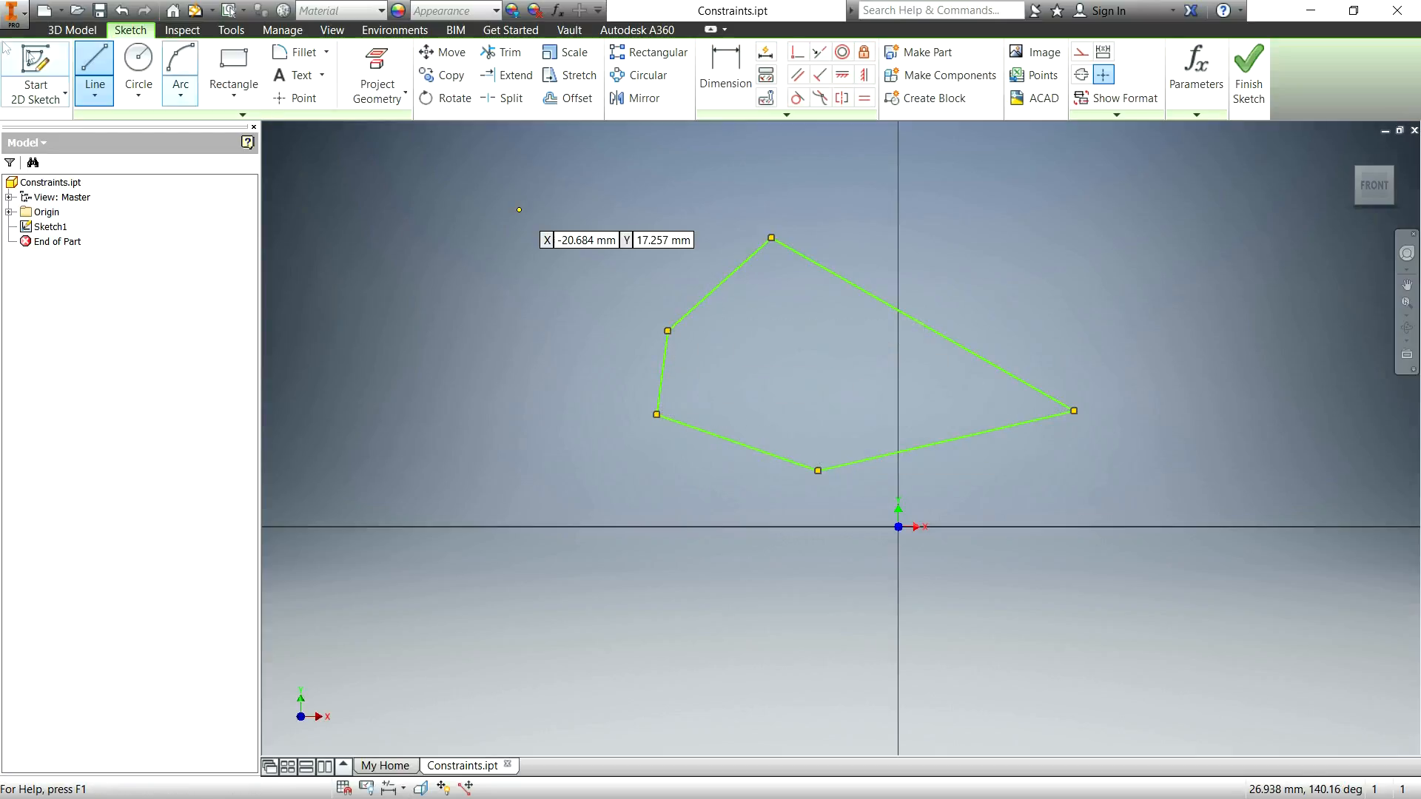
# Apply parallel constraints between the lower right and upper left edges, and between the upper right and lower left edges of the five-sided shape.
pyautogui.click(797, 74)
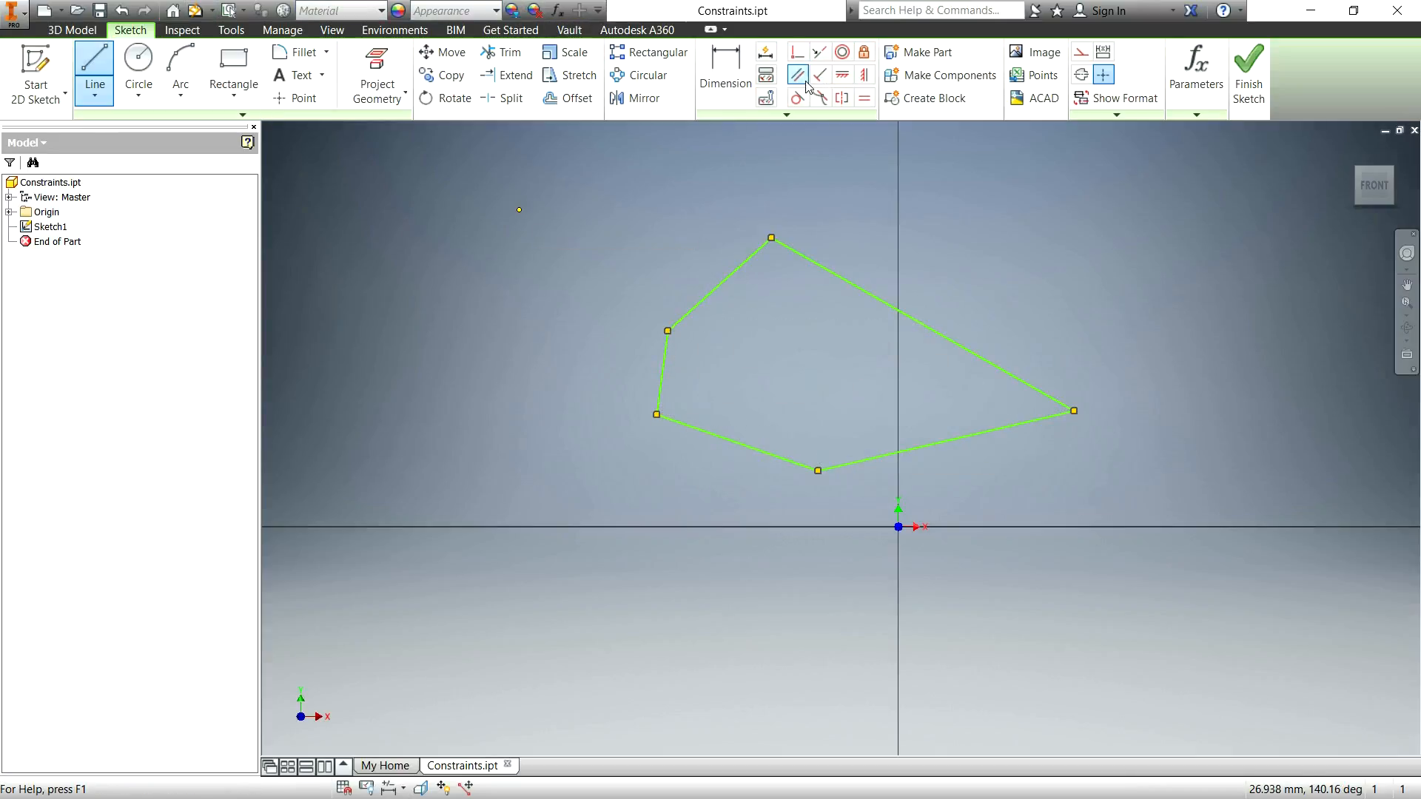
pyautogui.click(930, 445)
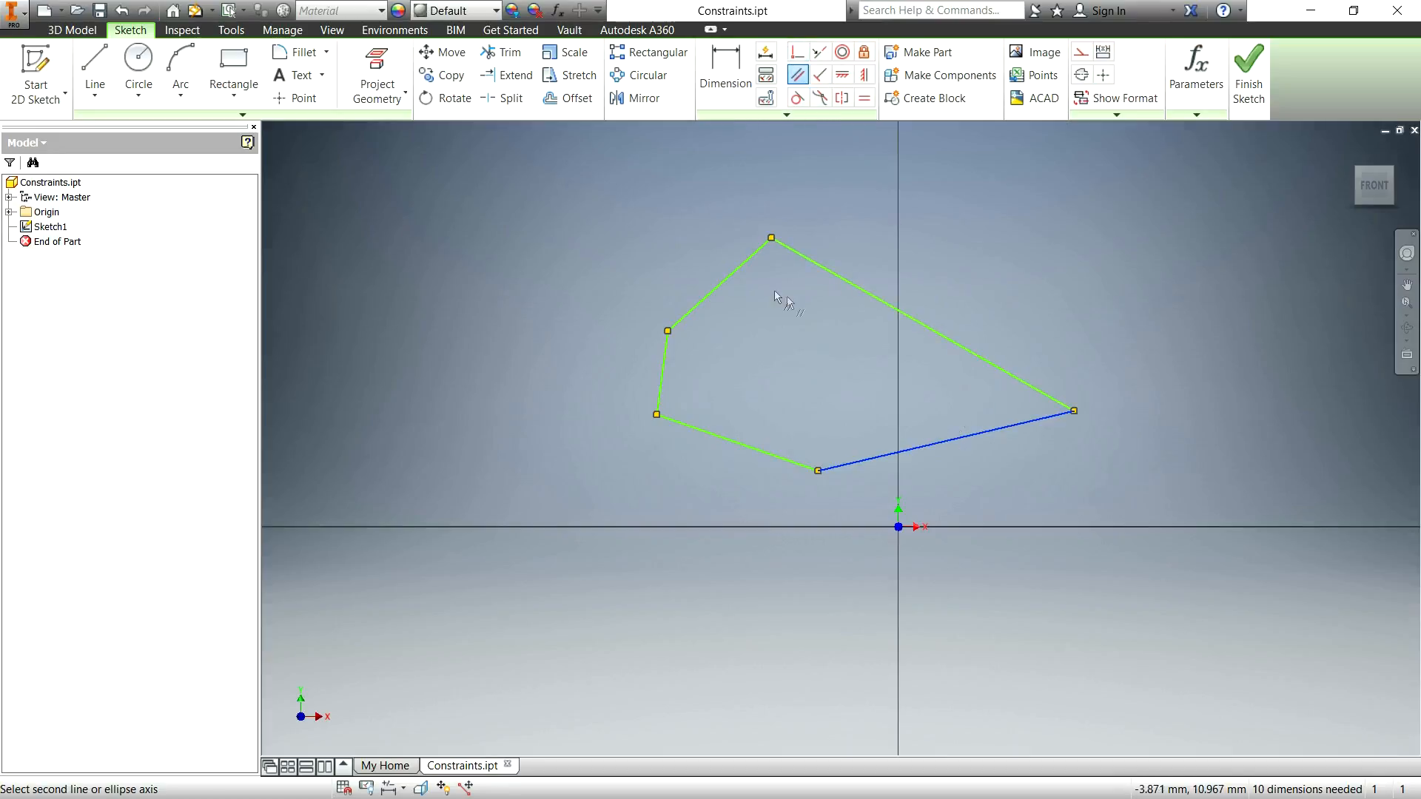
pyautogui.click(726, 284)
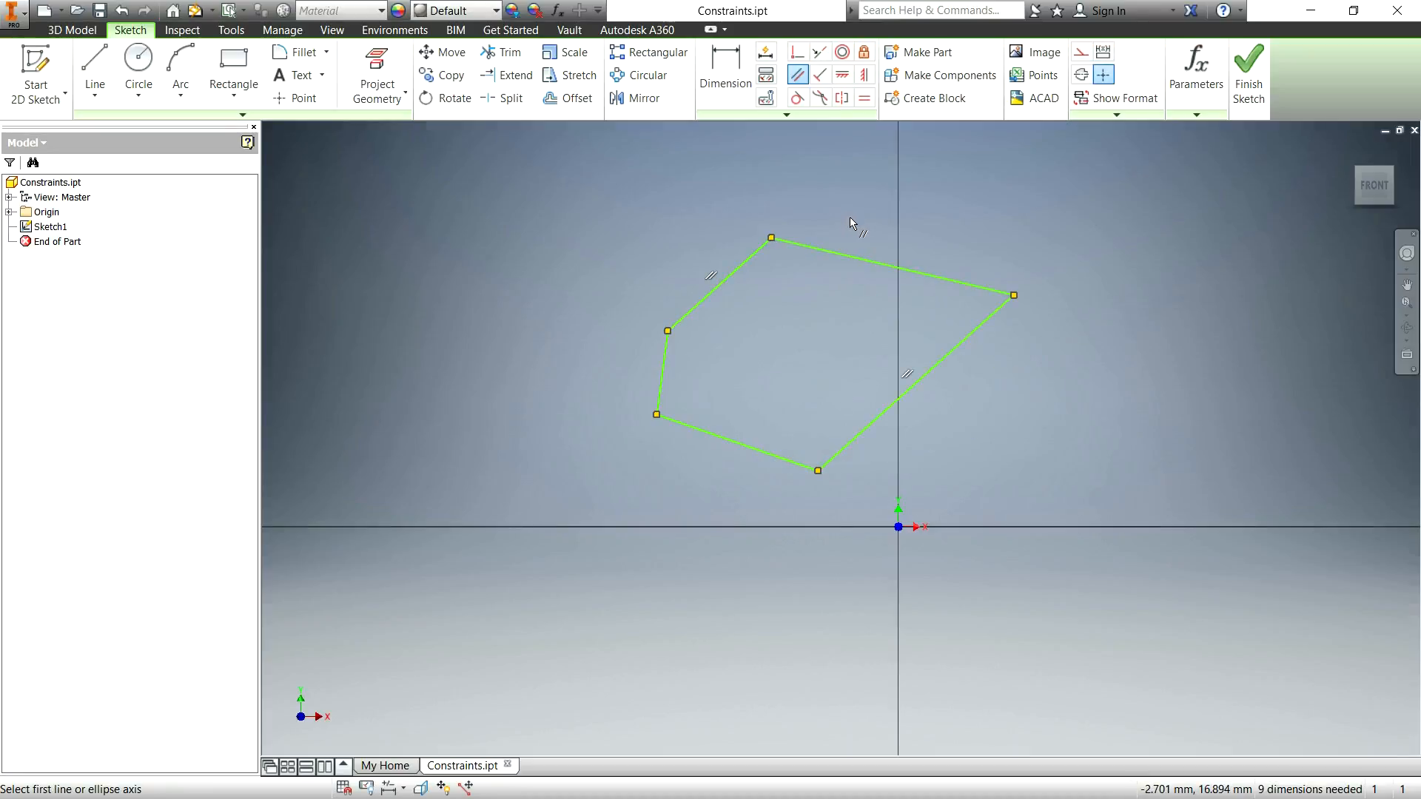
pyautogui.click(831, 252)
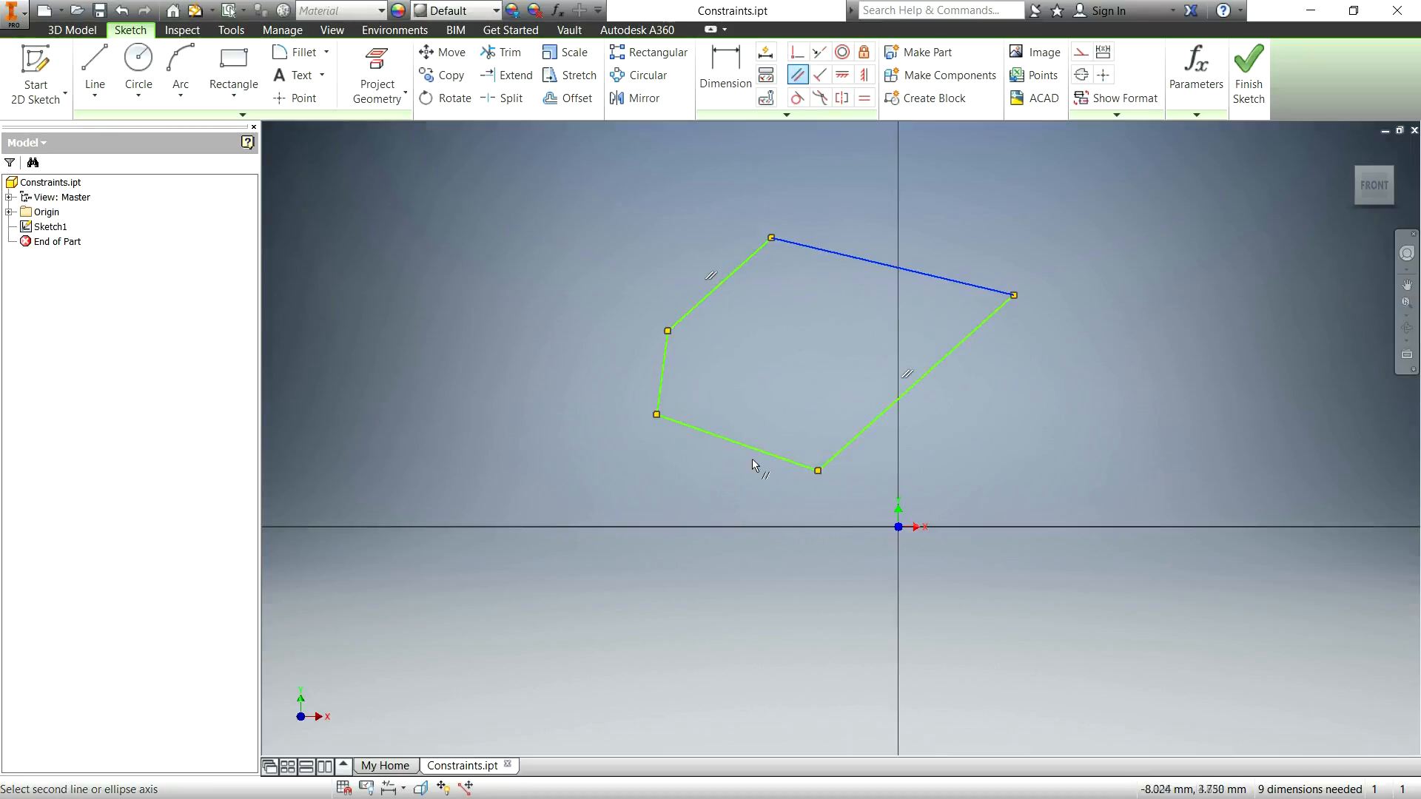
pyautogui.click(768, 461)
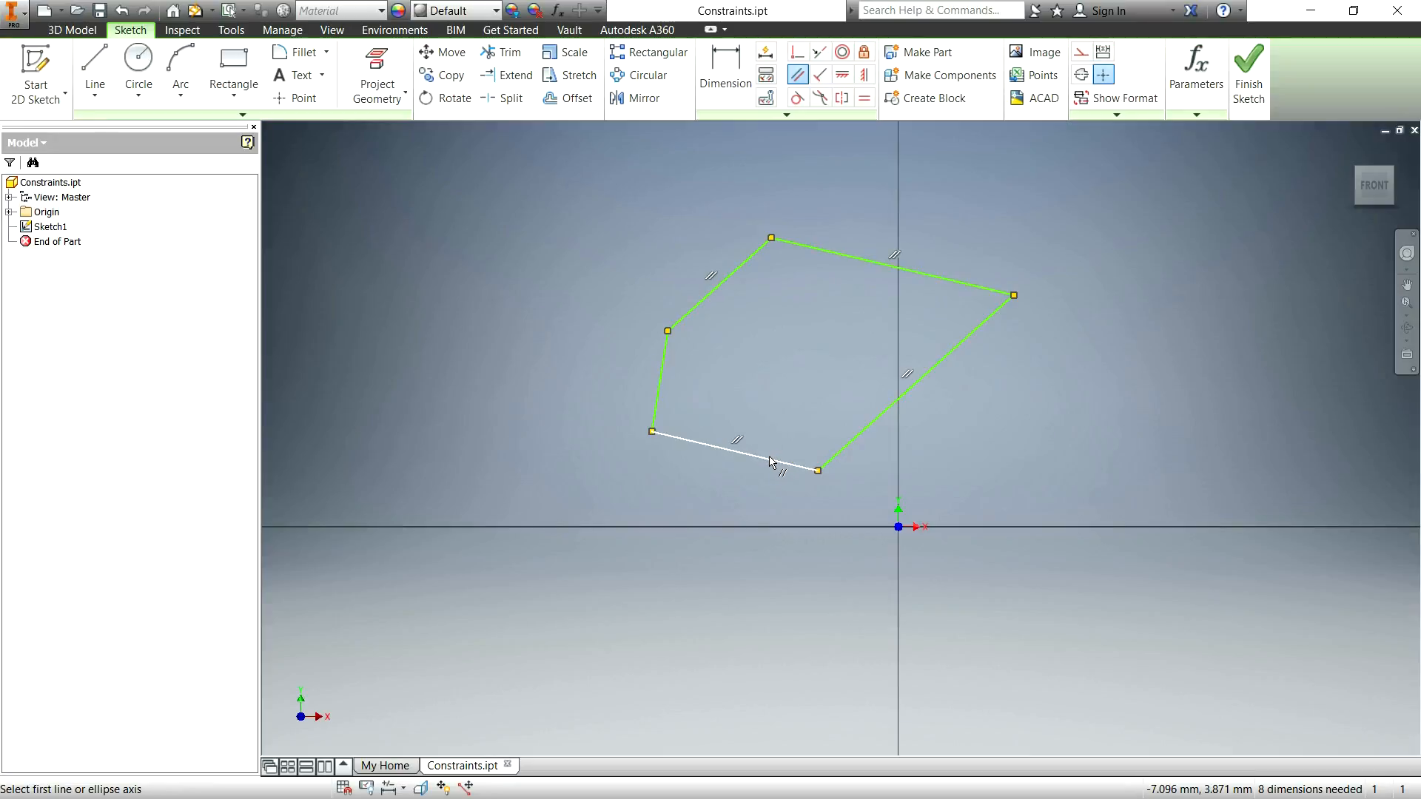
pyautogui.press('Escape')
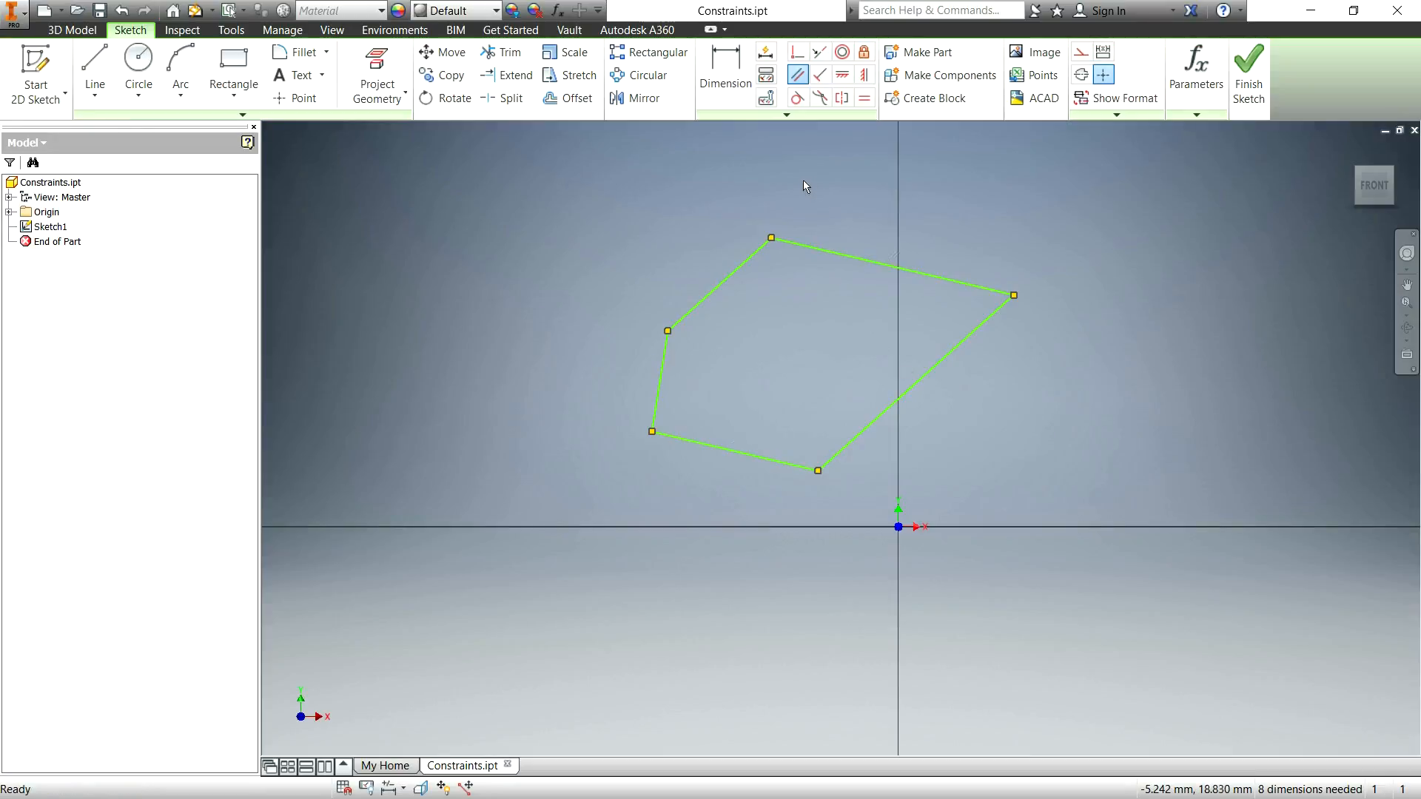
# Delete the five-sided shape and draw an irregular closed four-sided line shape around the origin.
pyautogui.moveTo(614, 192); pyautogui.dragTo(1048, 540)
pyautogui.press('Delete')
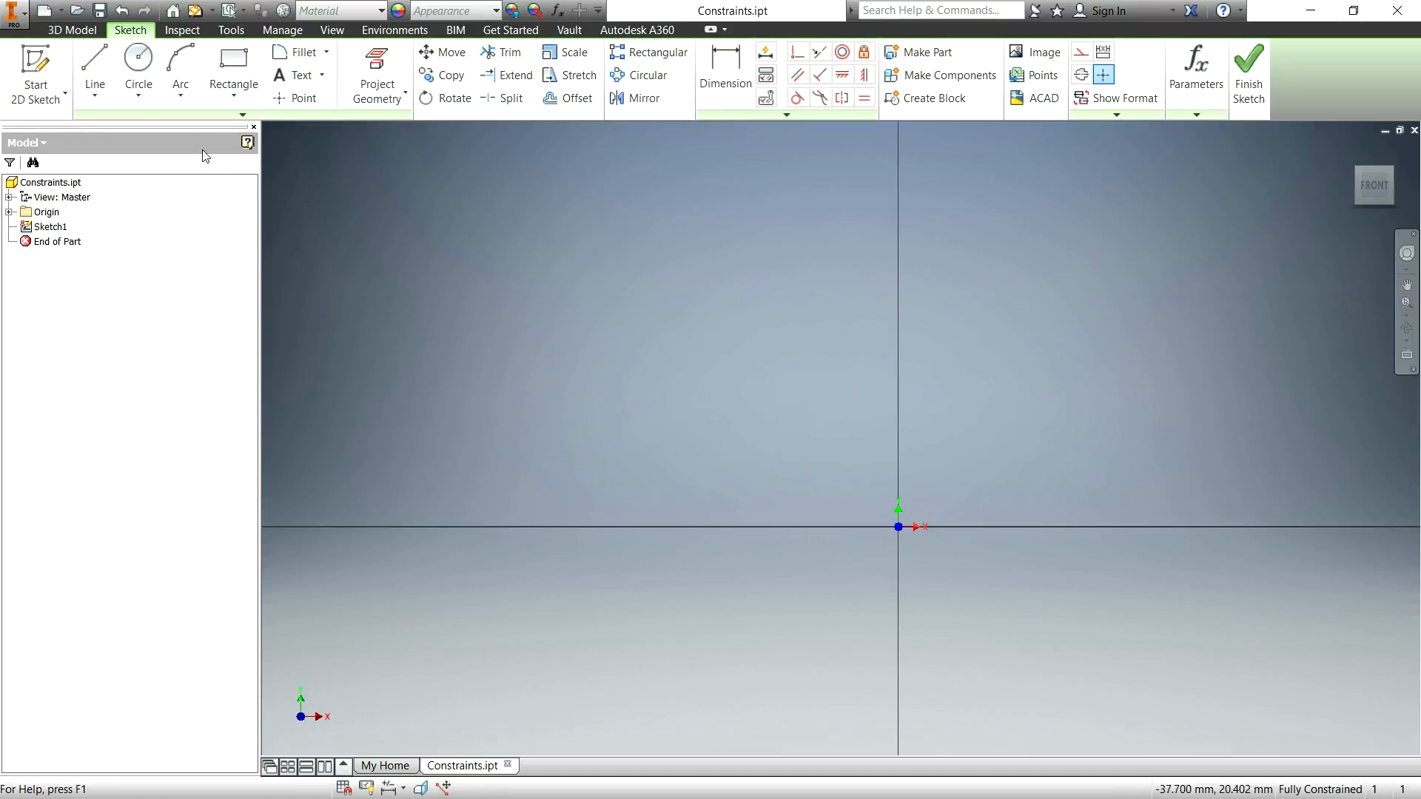
pyautogui.click(95, 71)
pyautogui.click(783, 247)
pyautogui.click(682, 371)
pyautogui.click(712, 510)
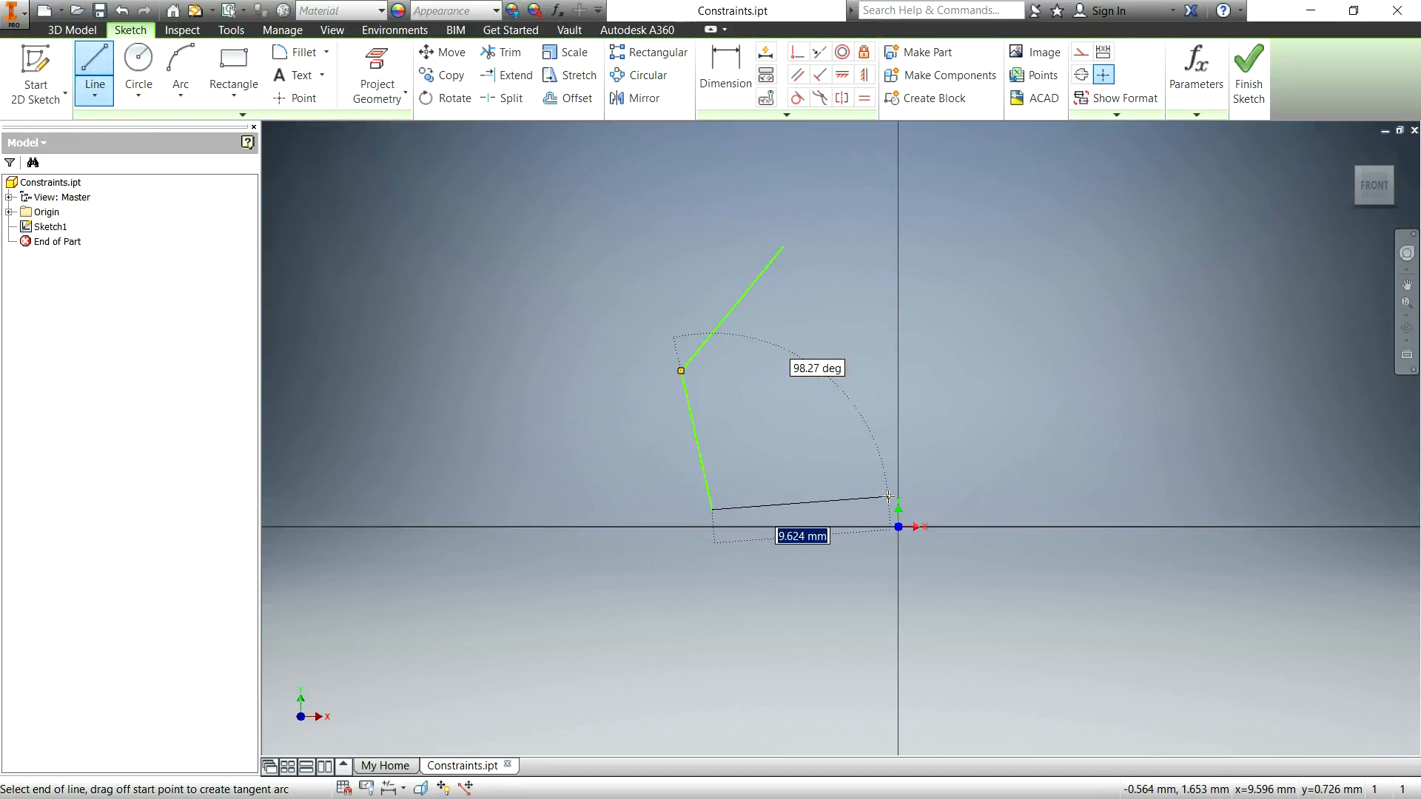
pyautogui.click(1054, 591)
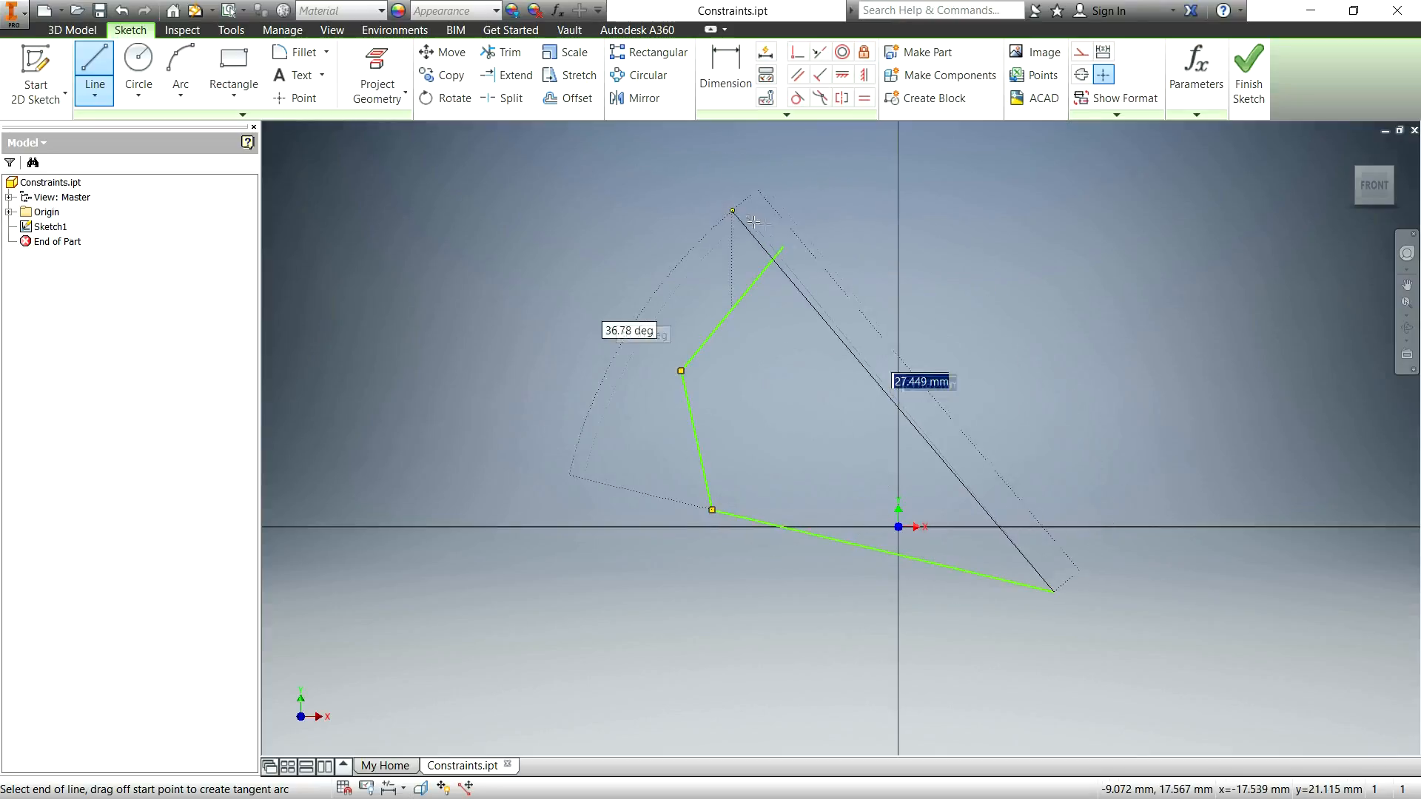
pyautogui.click(783, 246)
pyautogui.press('Escape')
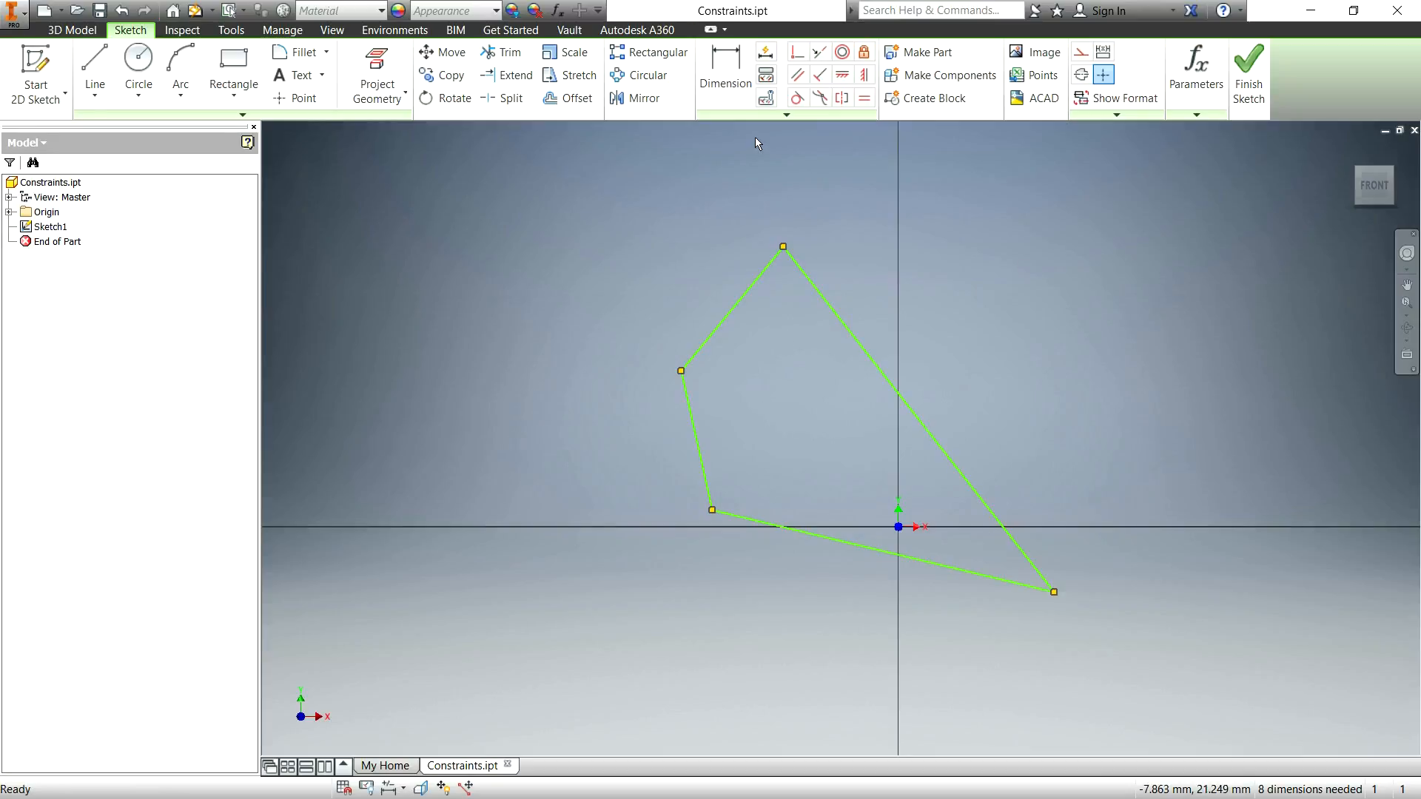
# Apply perpendicular constraints between adjacent edges at the apex, upper left and lower left corners of the four-sided shape.
pyautogui.click(822, 80)
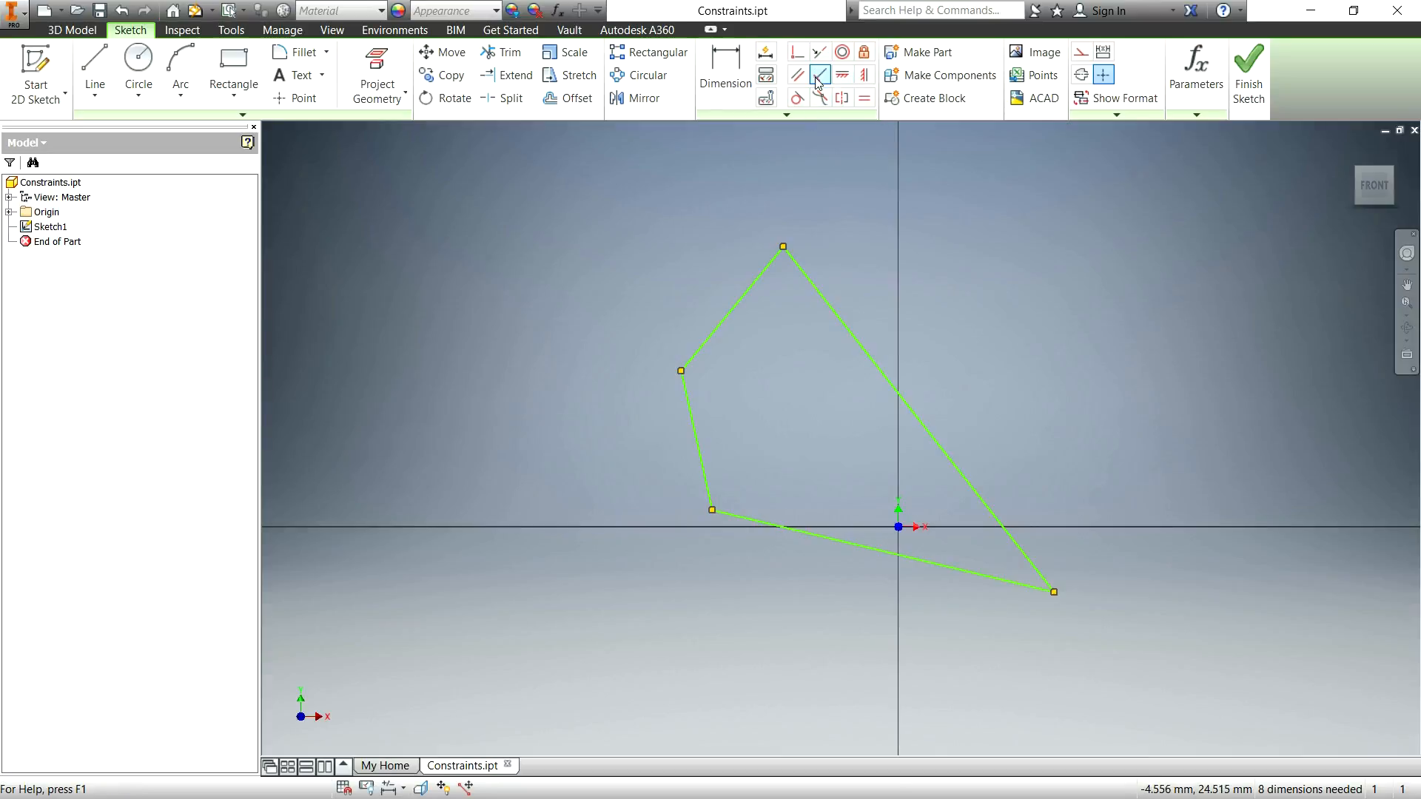
pyautogui.click(771, 260)
pyautogui.click(794, 262)
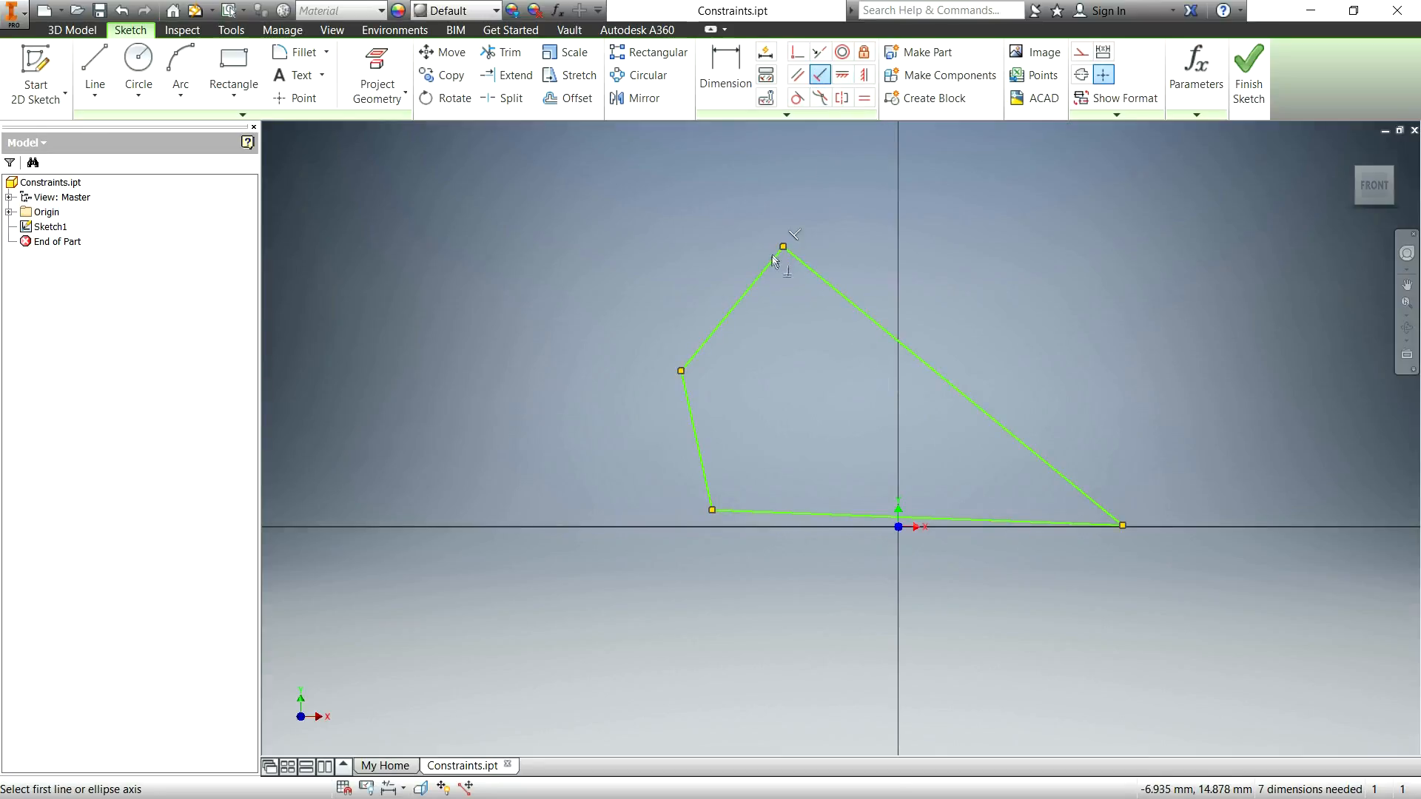
pyautogui.click(726, 337)
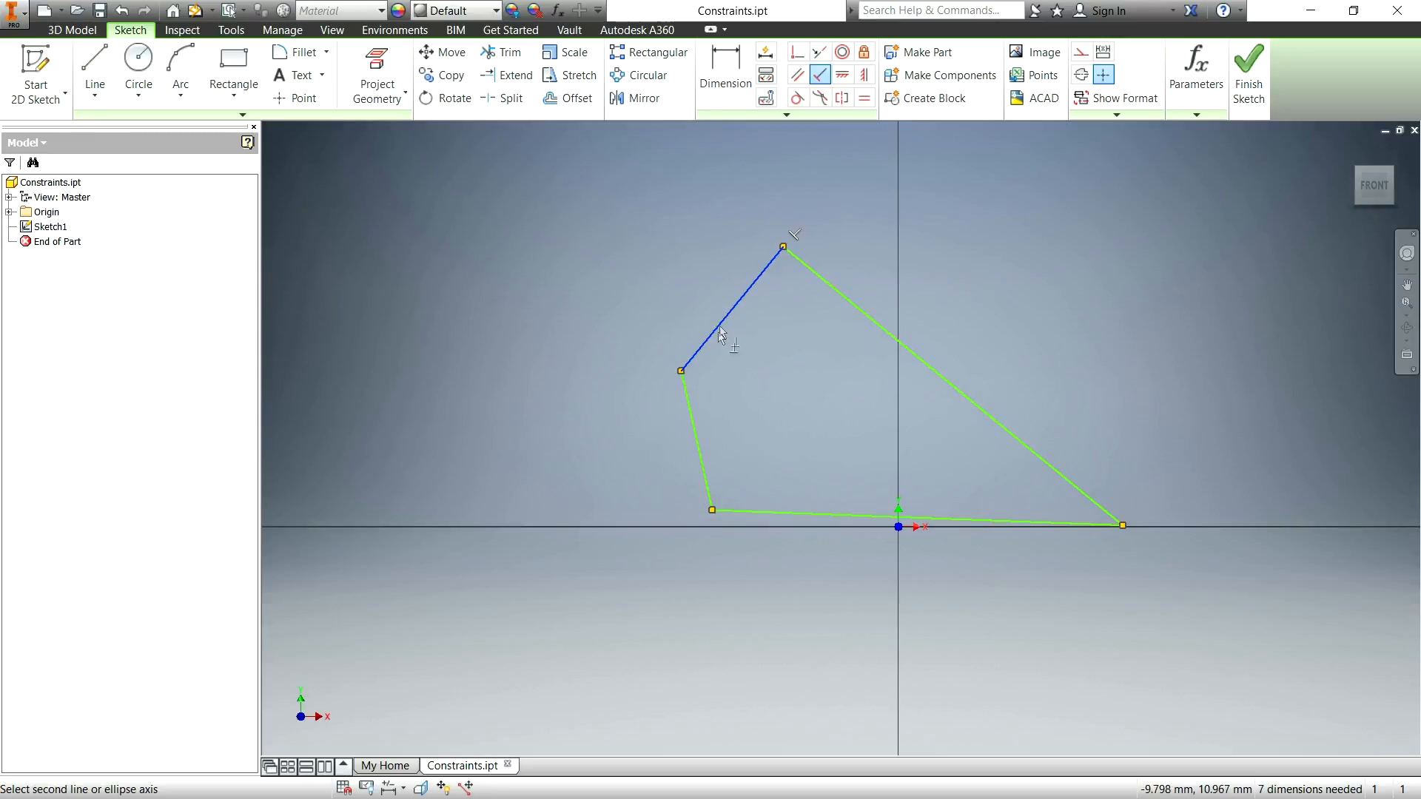
pyautogui.click(697, 410)
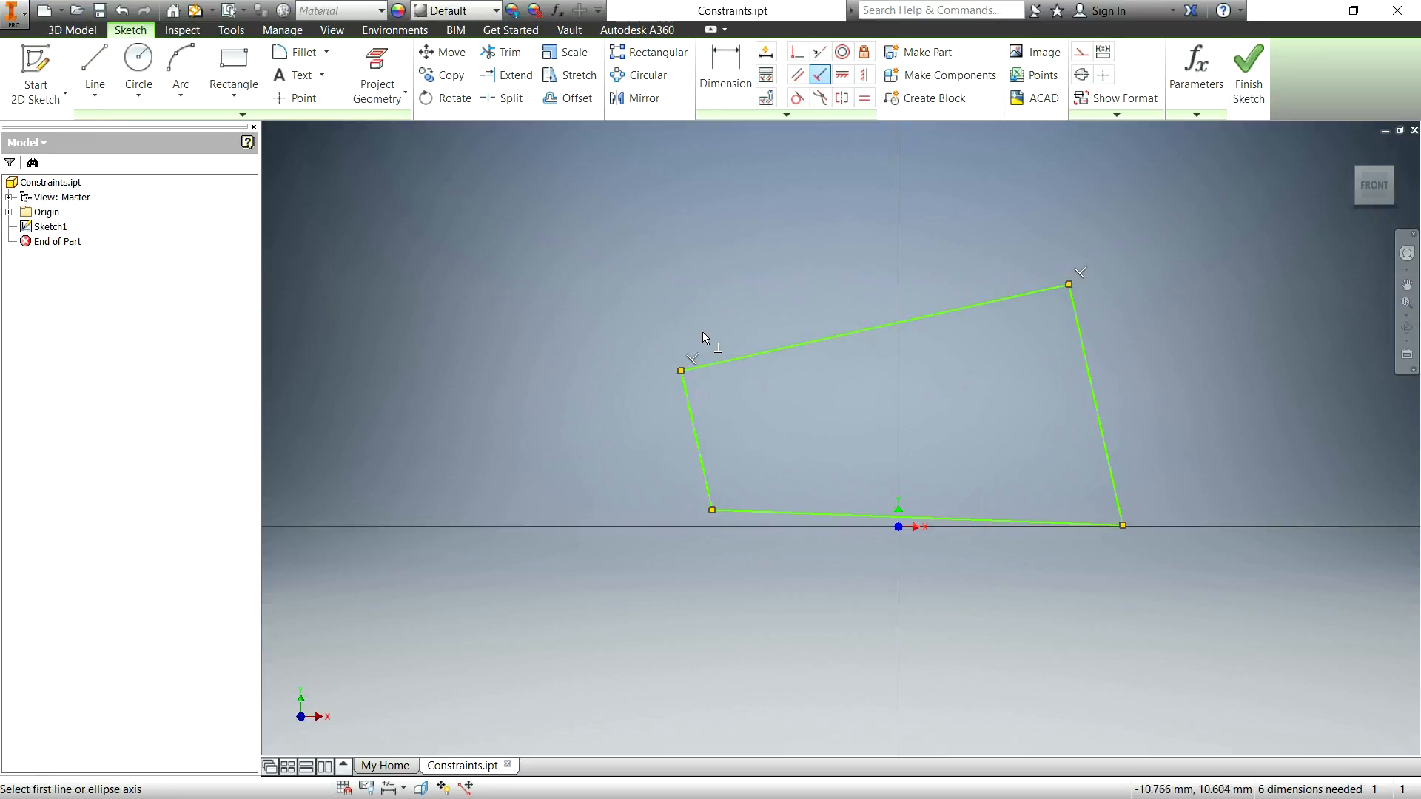
pyautogui.click(696, 429)
pyautogui.click(754, 514)
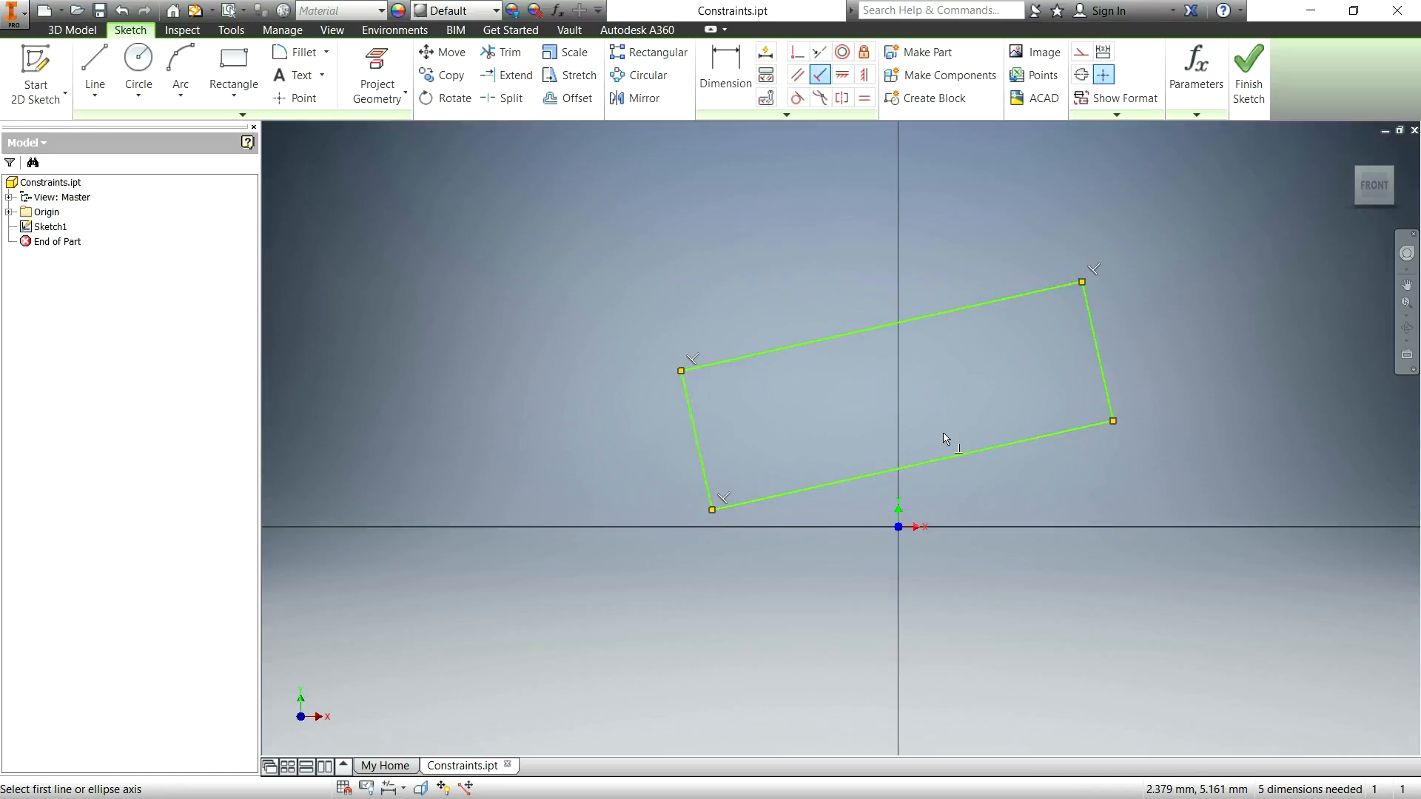
# Try to add a perpendicular constraint between the lower and right edges at the remaining corner.
pyautogui.click(1082, 429)
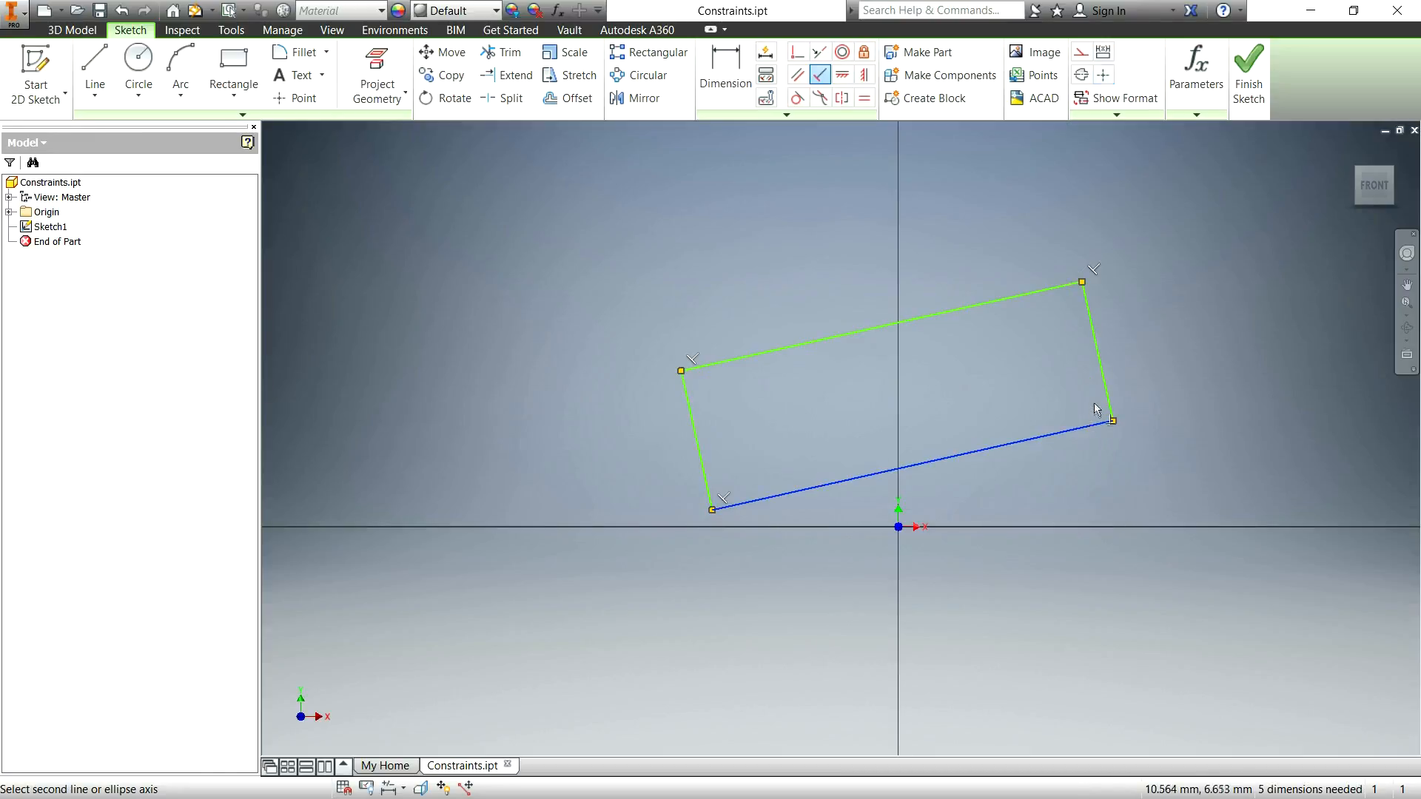
pyautogui.click(1106, 394)
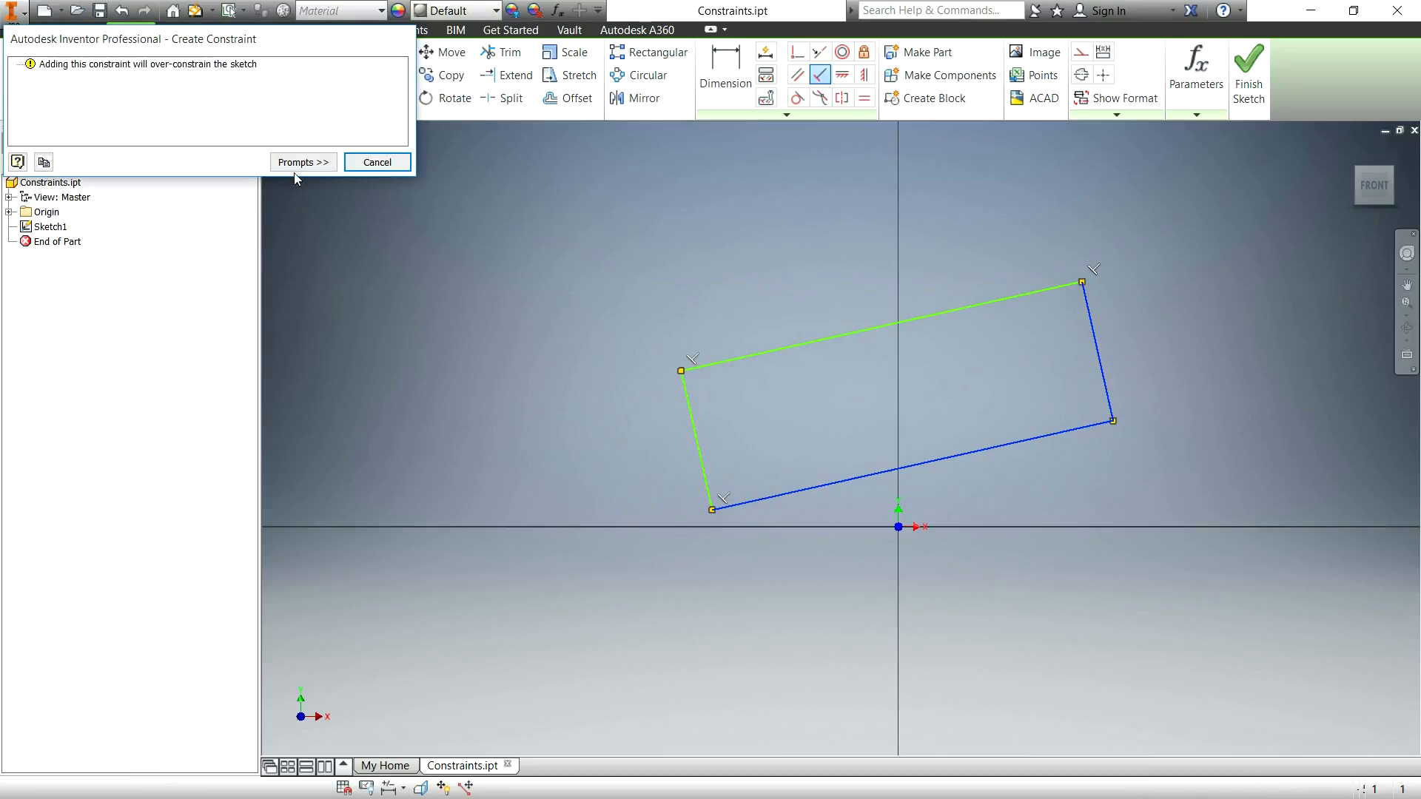
pyautogui.click(377, 162)
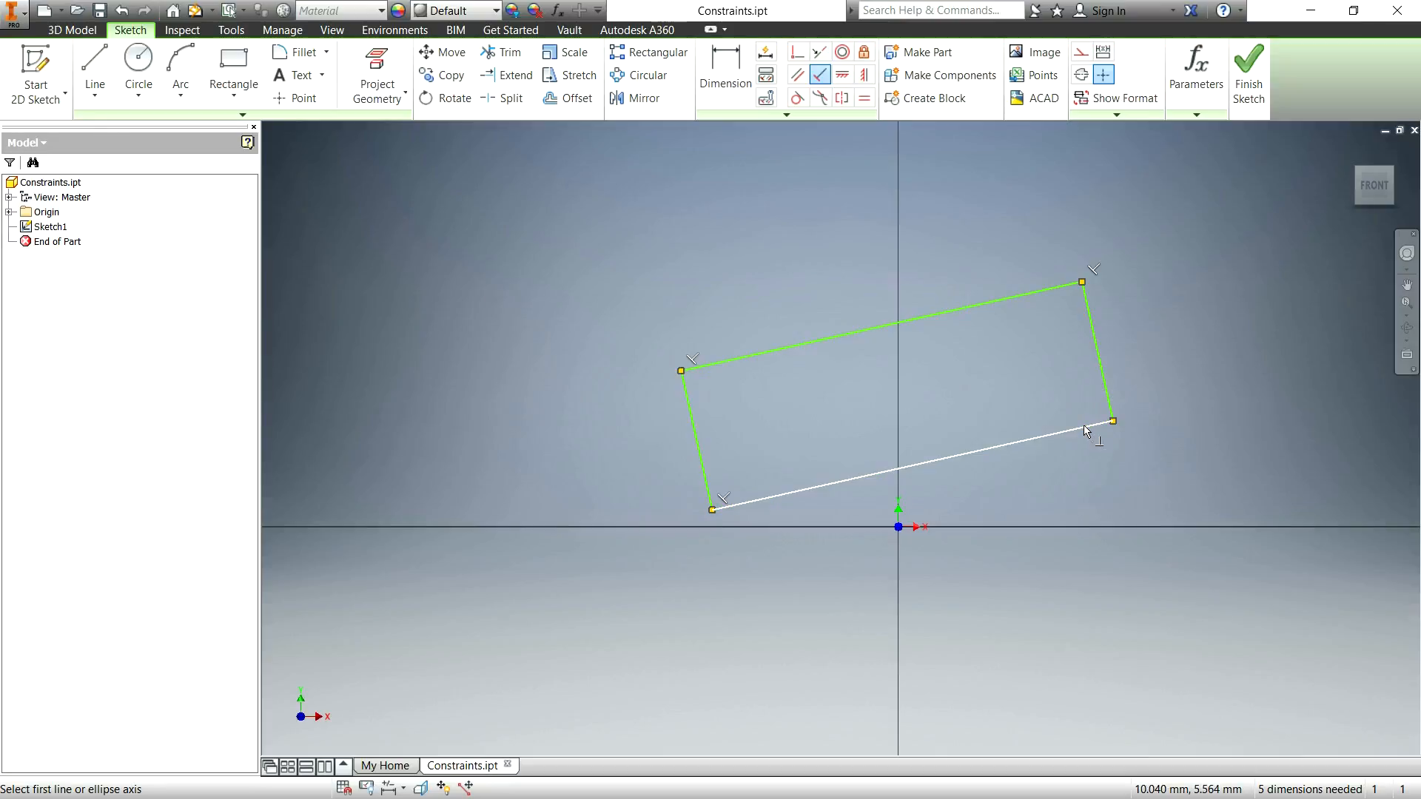
pyautogui.click(1107, 393)
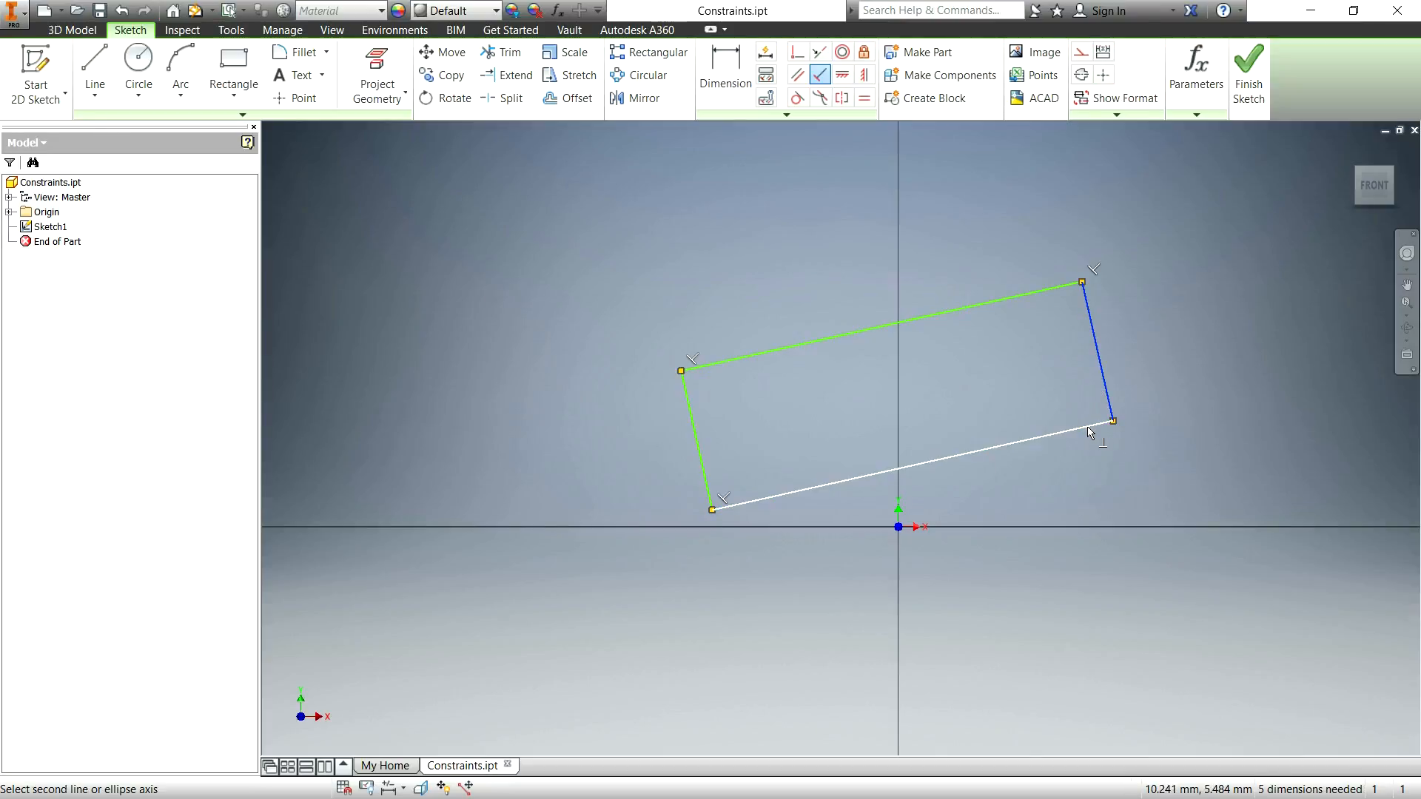
pyautogui.click(1089, 432)
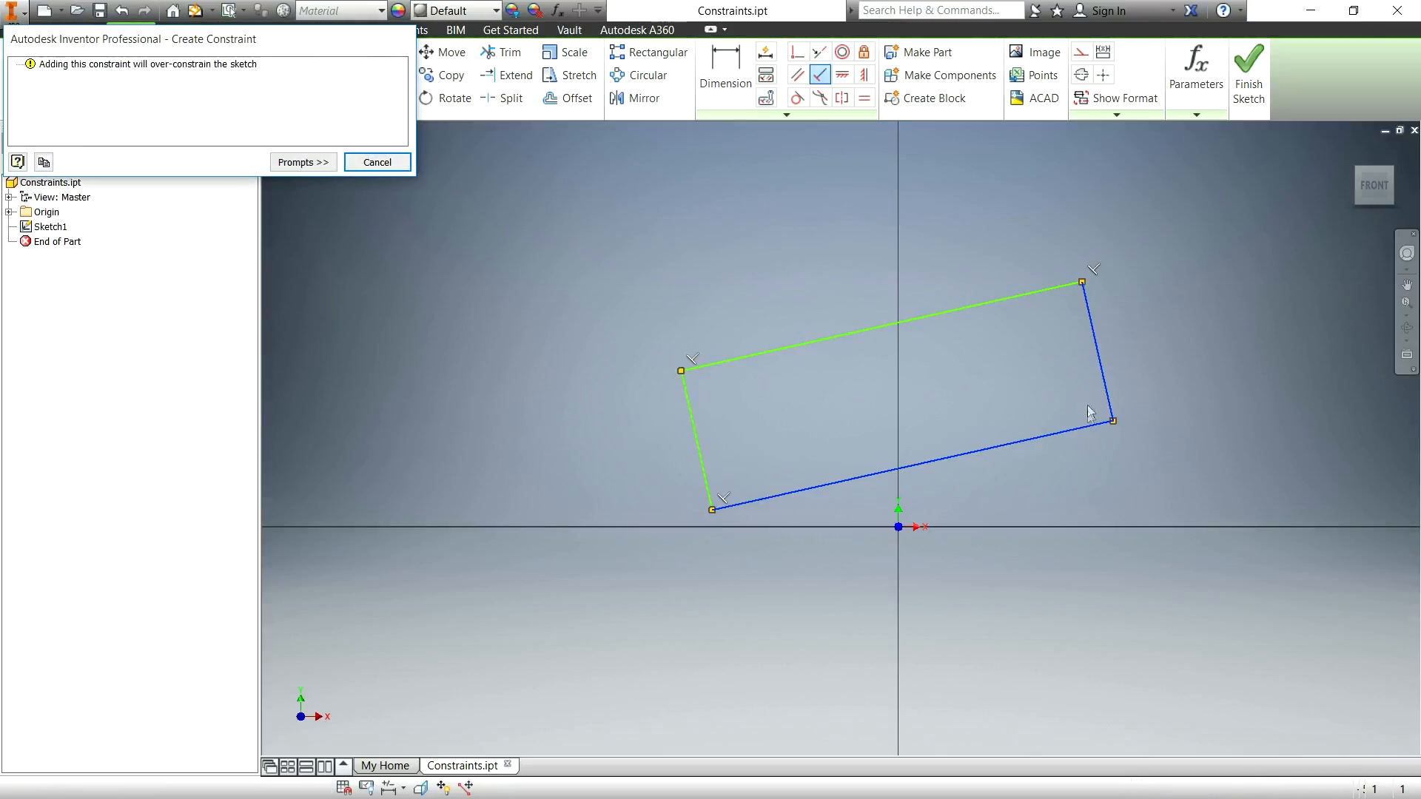
pyautogui.click(351, 161)
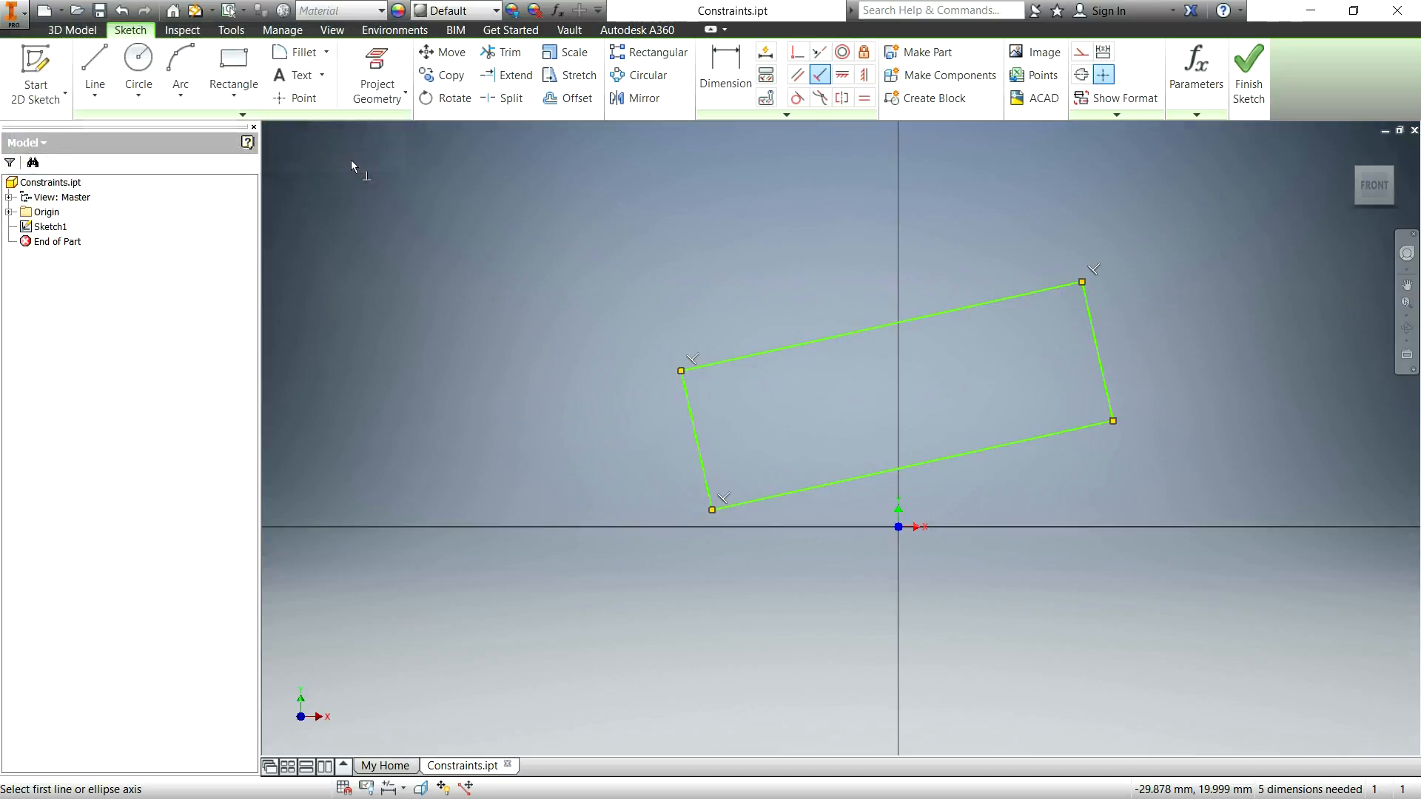
pyautogui.press('Escape')
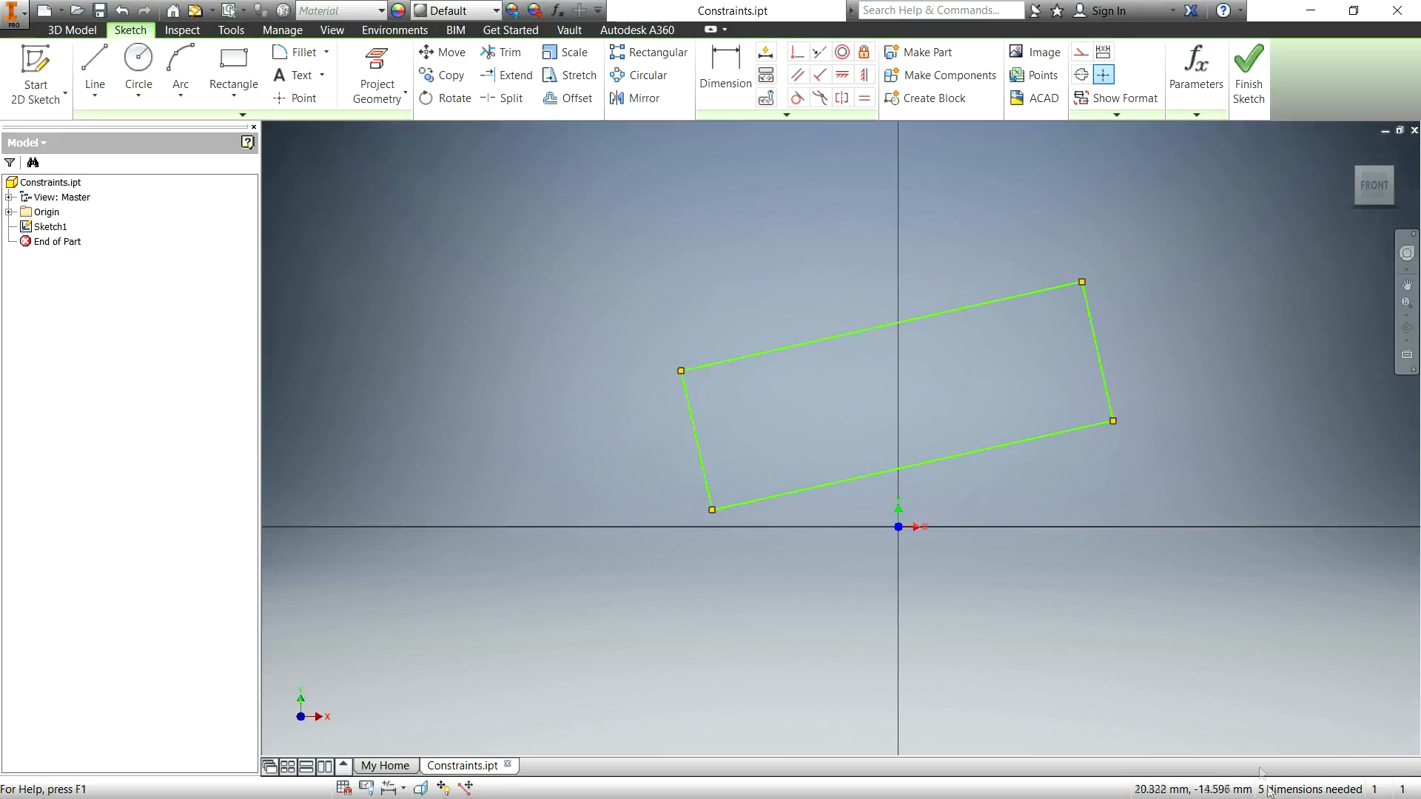
# Try a horizontal constraint on the tilted rectangle's long edge nearest the origin, and undo it.
pyautogui.click(842, 77)
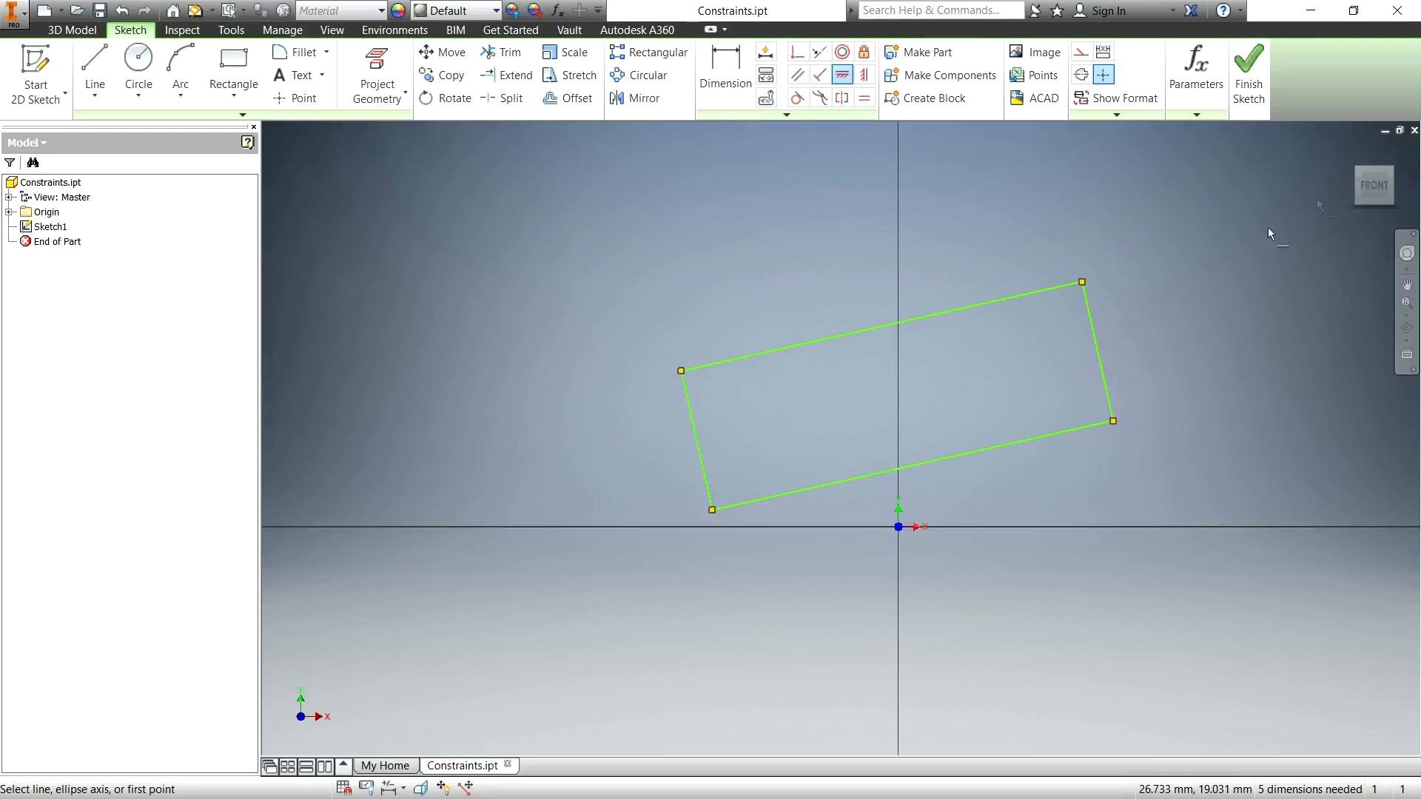
pyautogui.click(1411, 163)
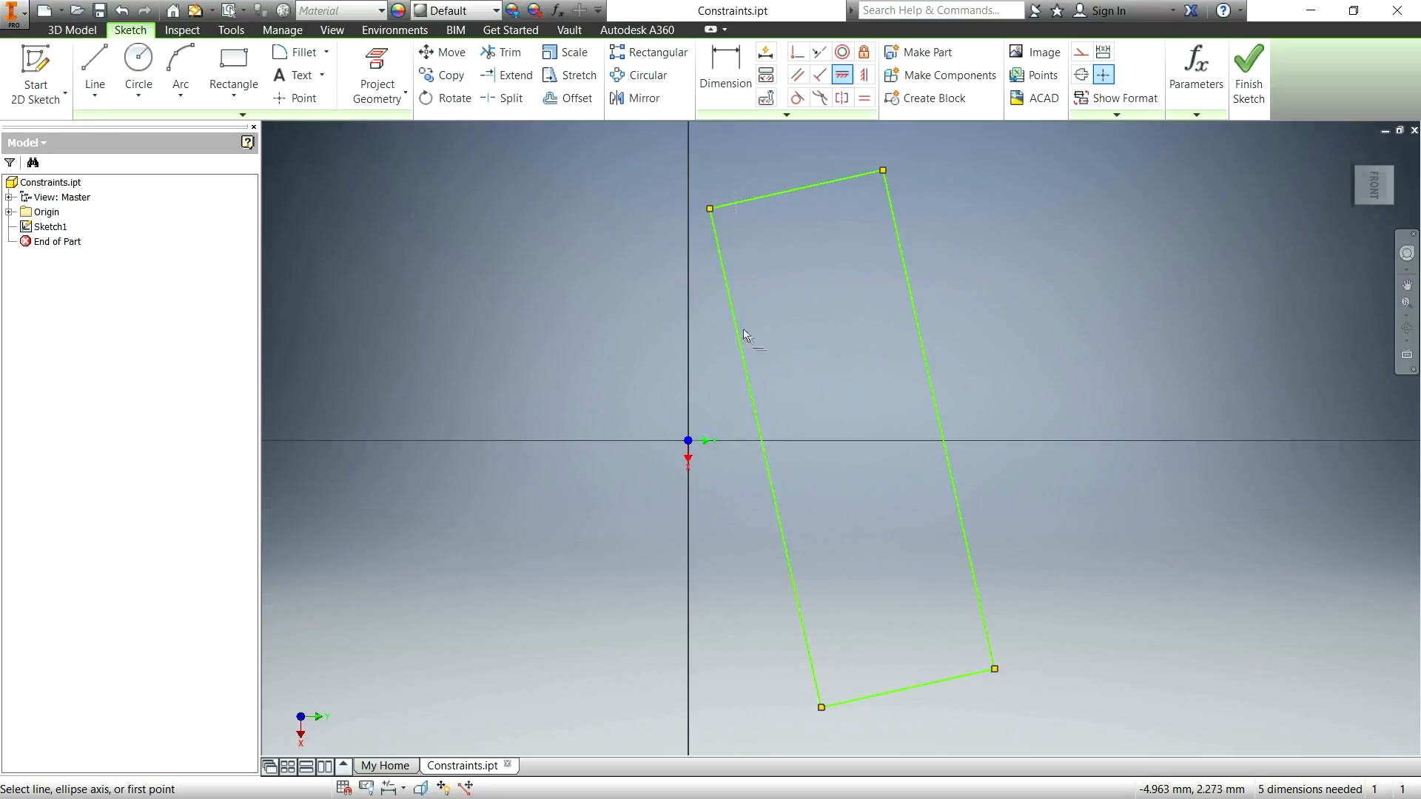
pyautogui.click(754, 406)
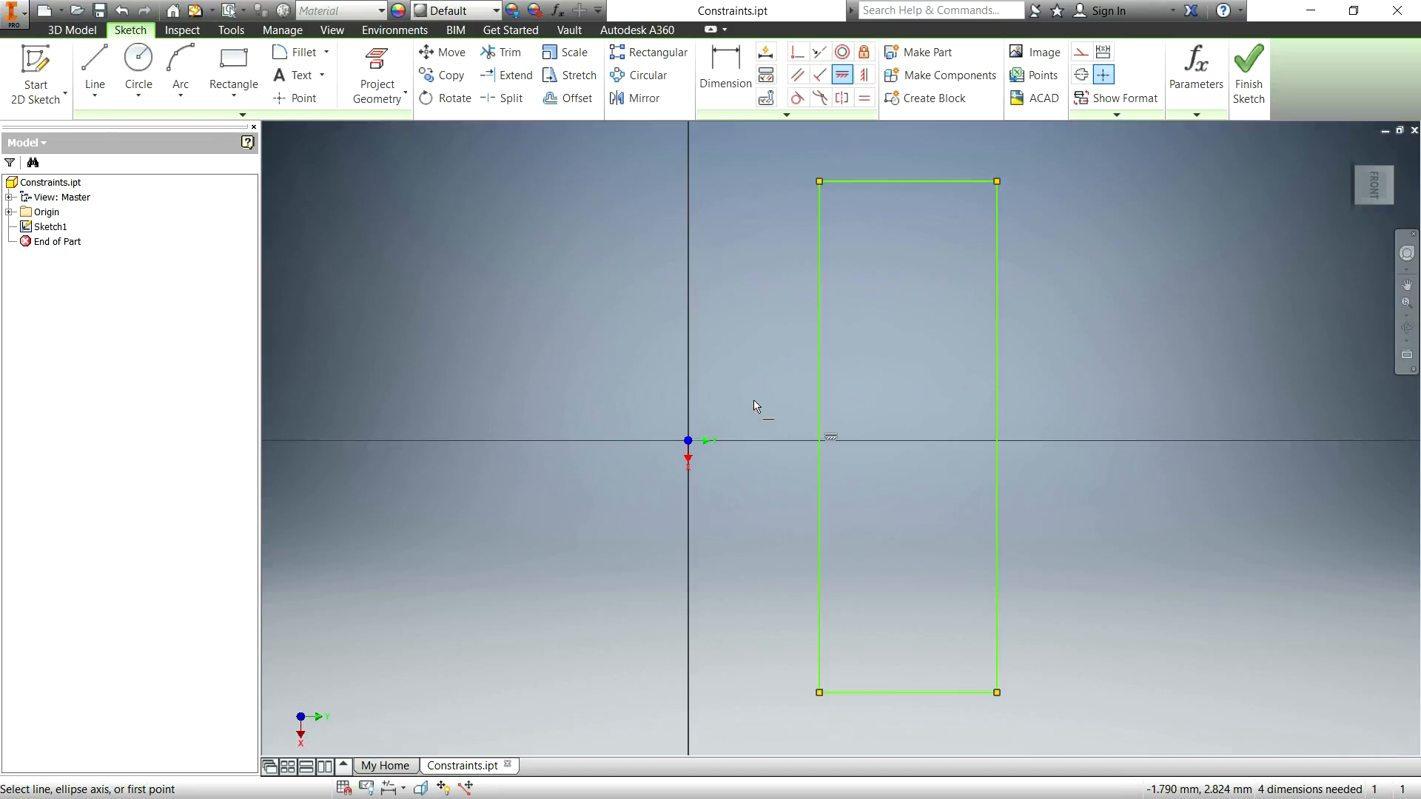
pyautogui.hotkey('ctrl', 'z')
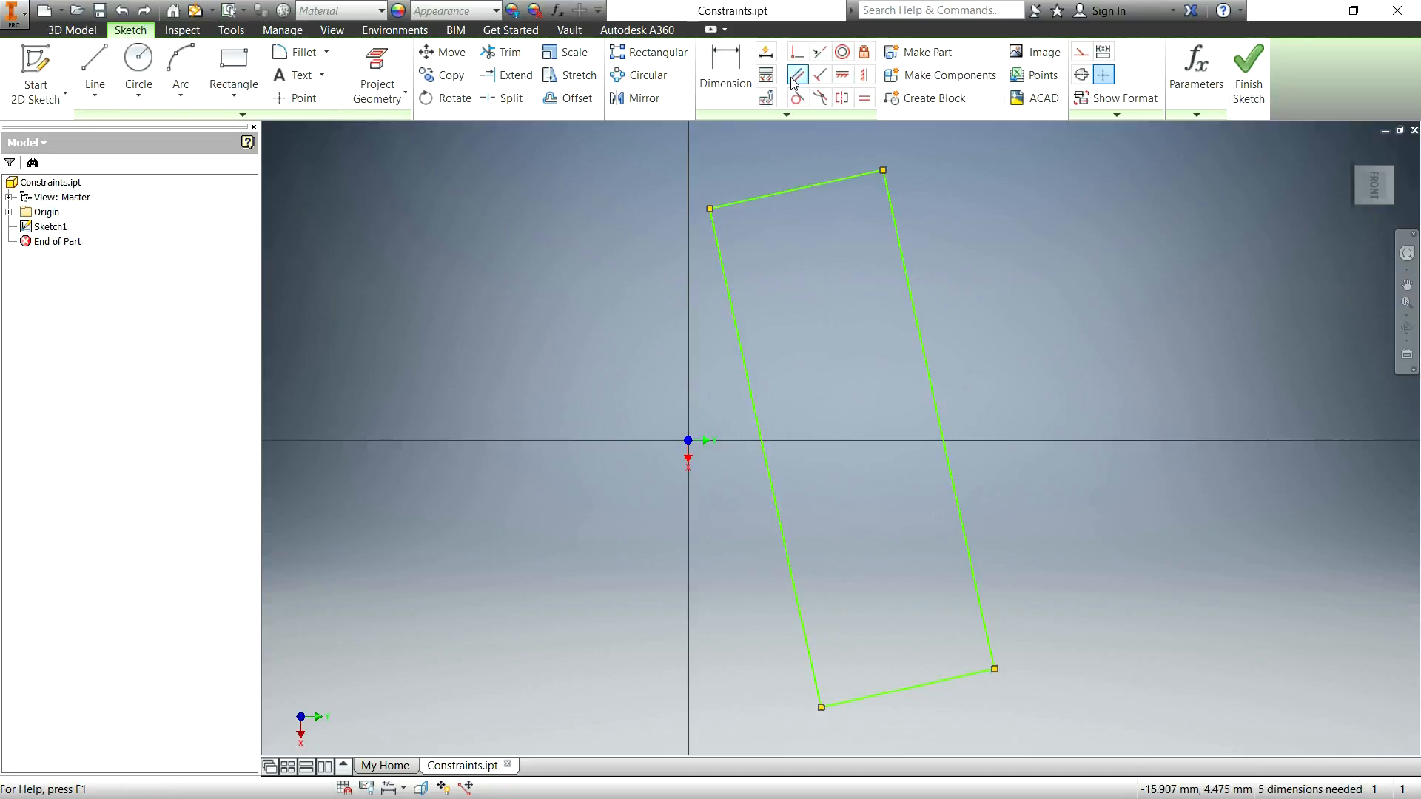
# Try the horizontal constraint once more on the tilted rectangle's left long edge, and undo it.
pyautogui.click(842, 74)
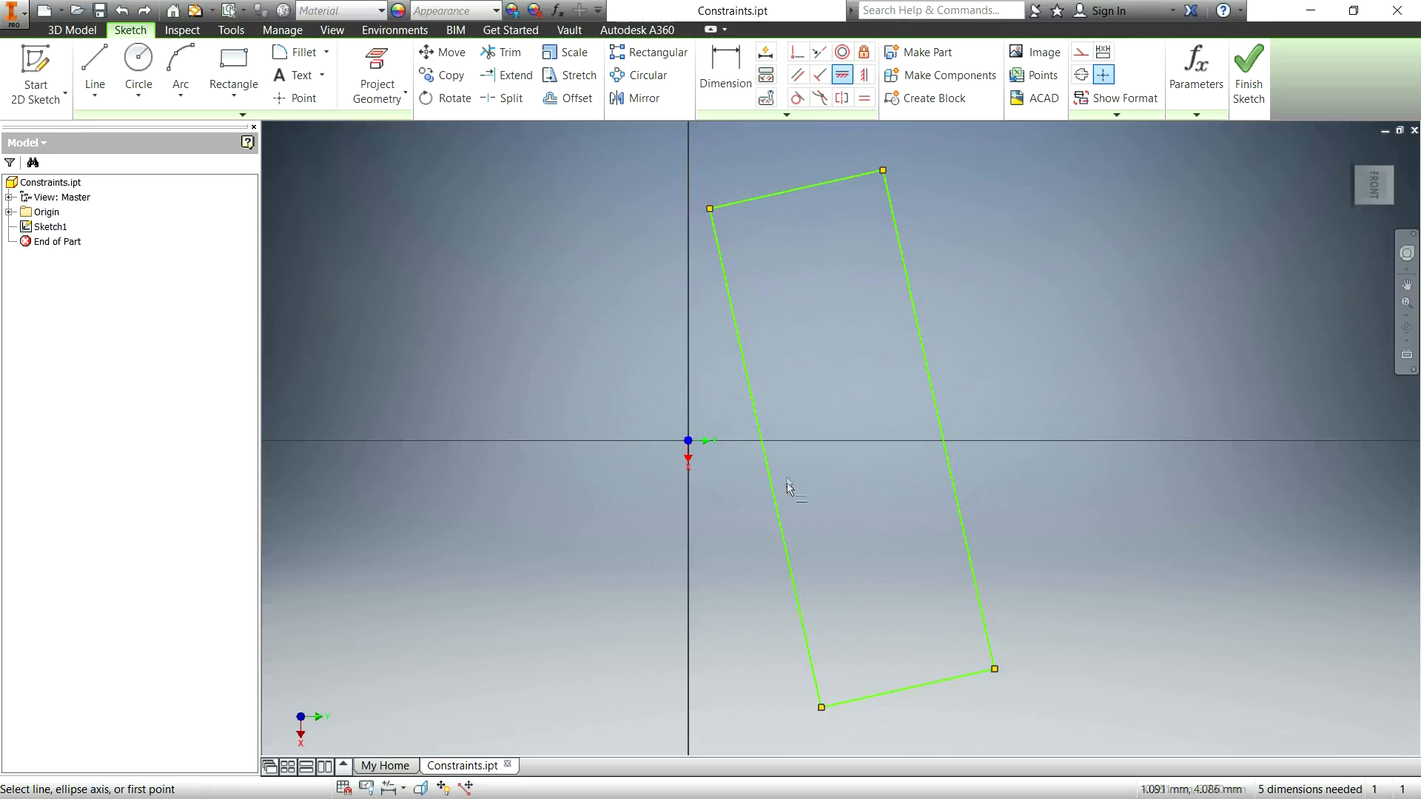
pyautogui.click(763, 429)
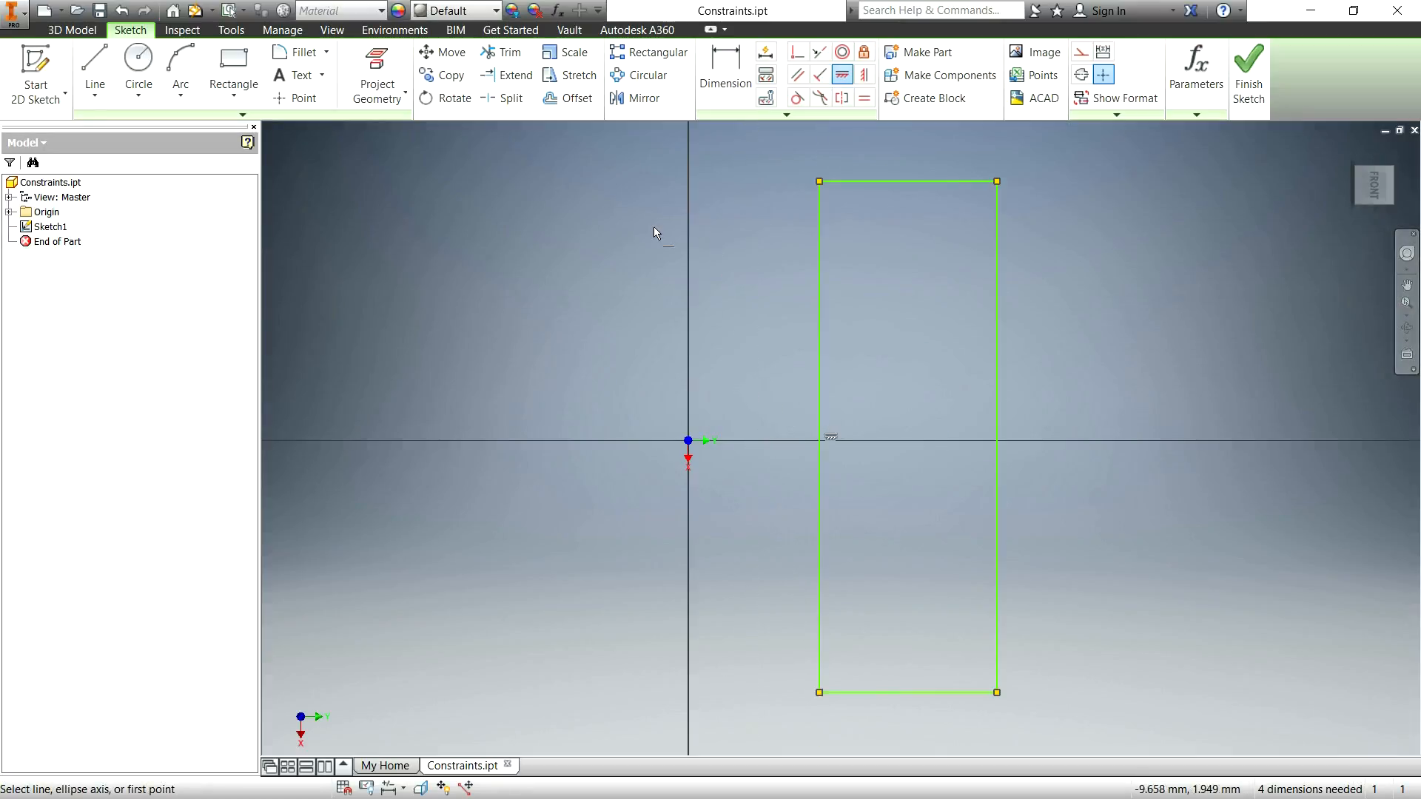
pyautogui.hotkey('ctrl', 'z')
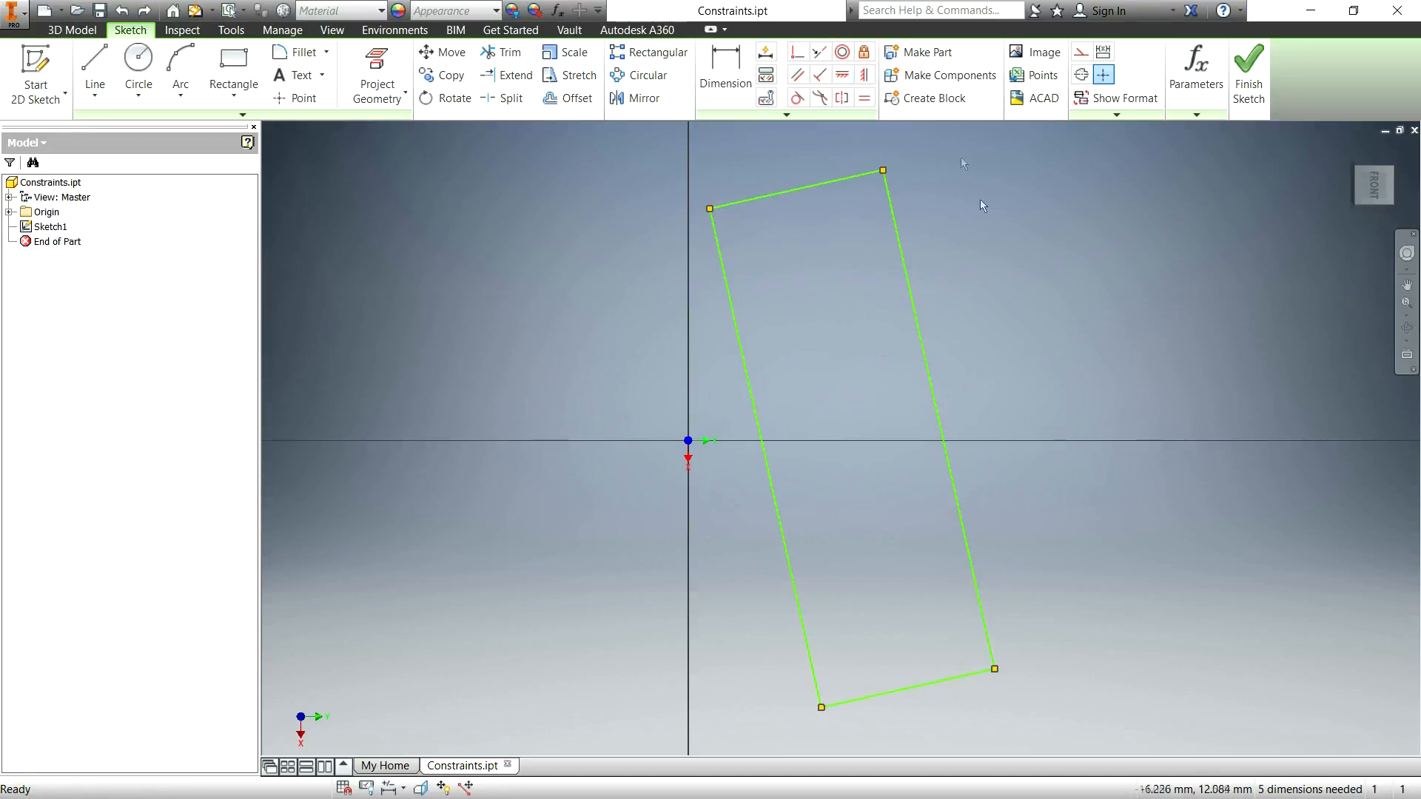
# Apply a vertical constraint to the tilted rectangle's short edge that lies on the negative X side of the origin.
pyautogui.click(865, 77)
pyautogui.click(867, 79)
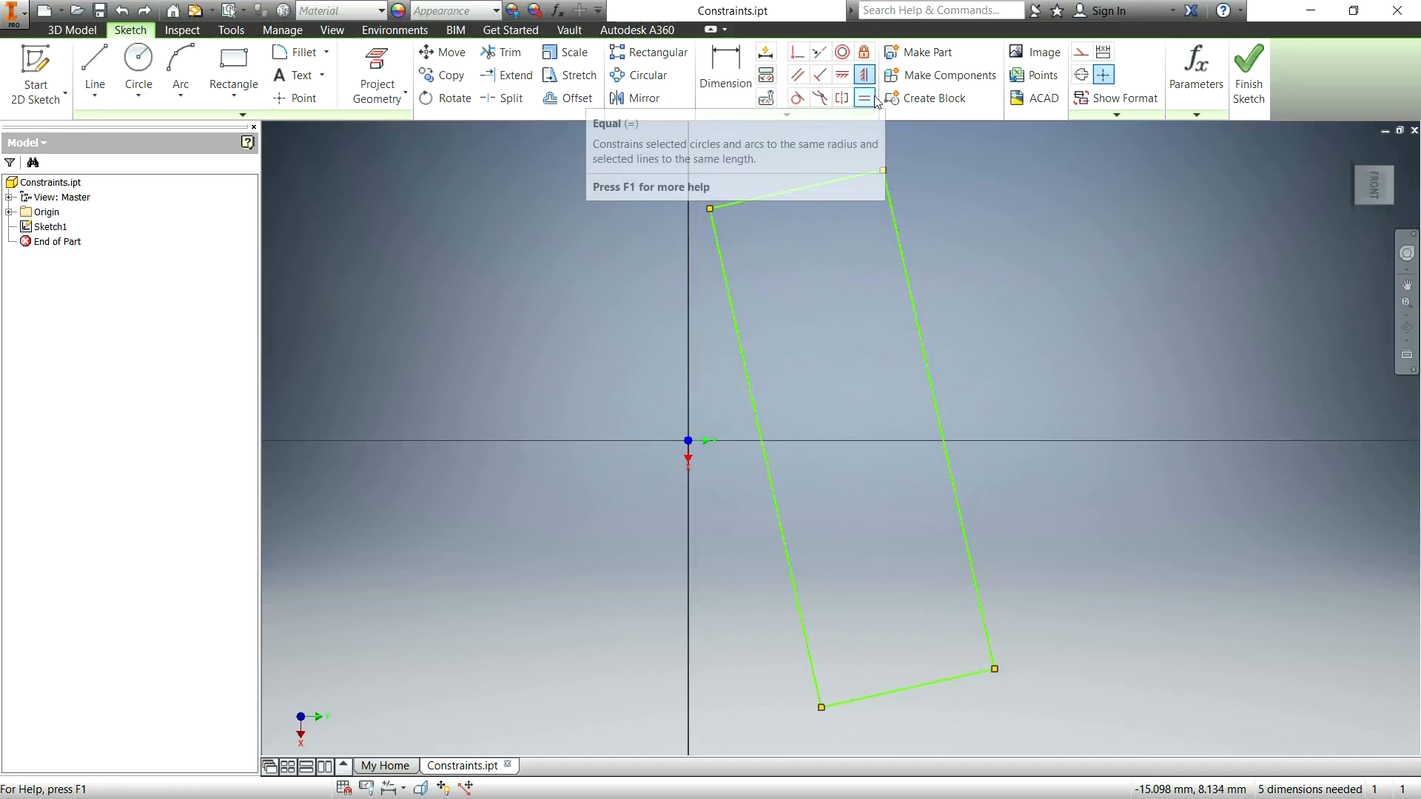
pyautogui.click(864, 75)
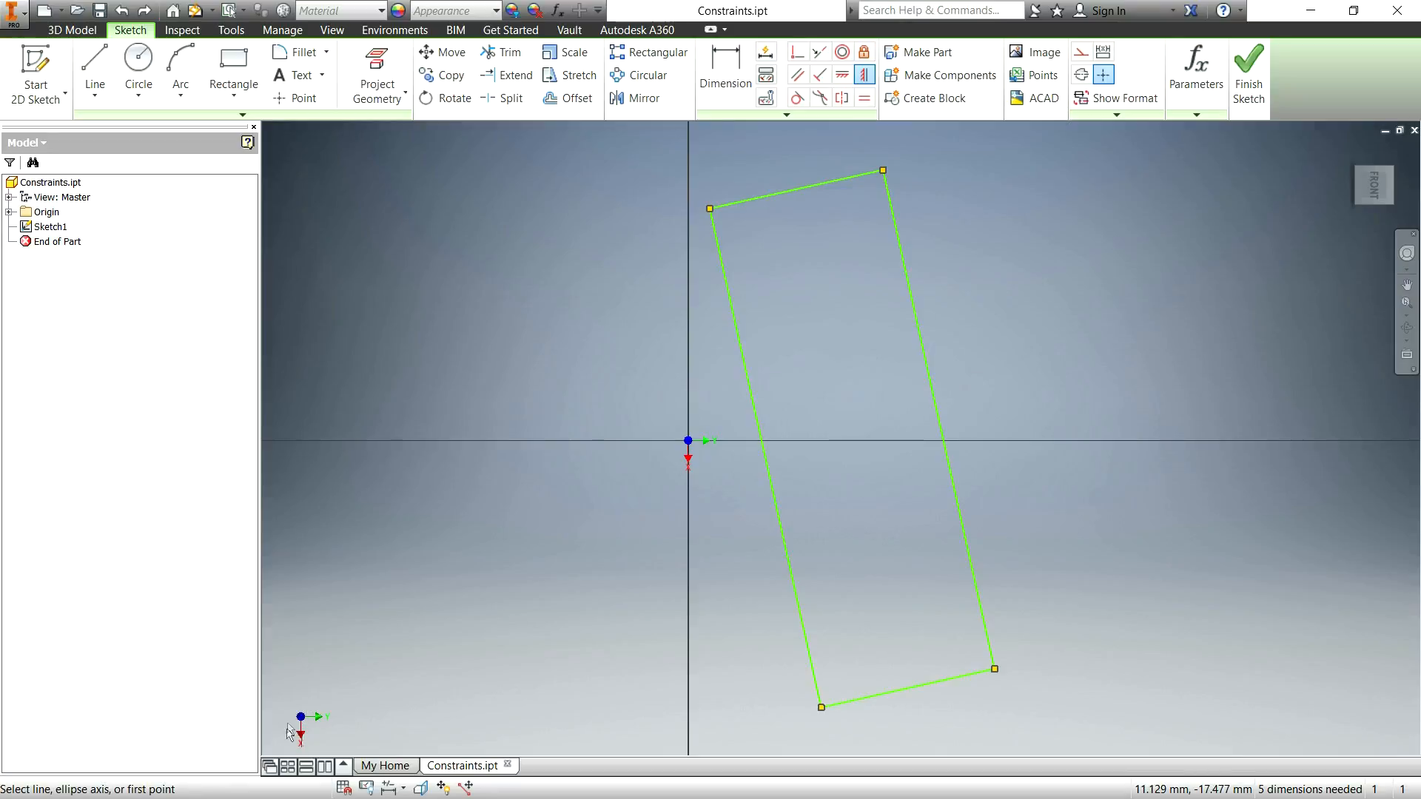
pyautogui.moveTo(358, 666)
pyautogui.keyDown('shift'); pyautogui.mouseDown(button='middle')
pyautogui.moveTo(380, 691)
pyautogui.moveTo(447, 681)
pyautogui.moveTo(482, 624)
pyautogui.moveTo(355, 609)
pyautogui.moveTo(309, 622)
pyautogui.moveTo(251, 517)
pyautogui.mouseUp(button='middle'); pyautogui.keyUp('shift')
pyautogui.click(1375, 172)
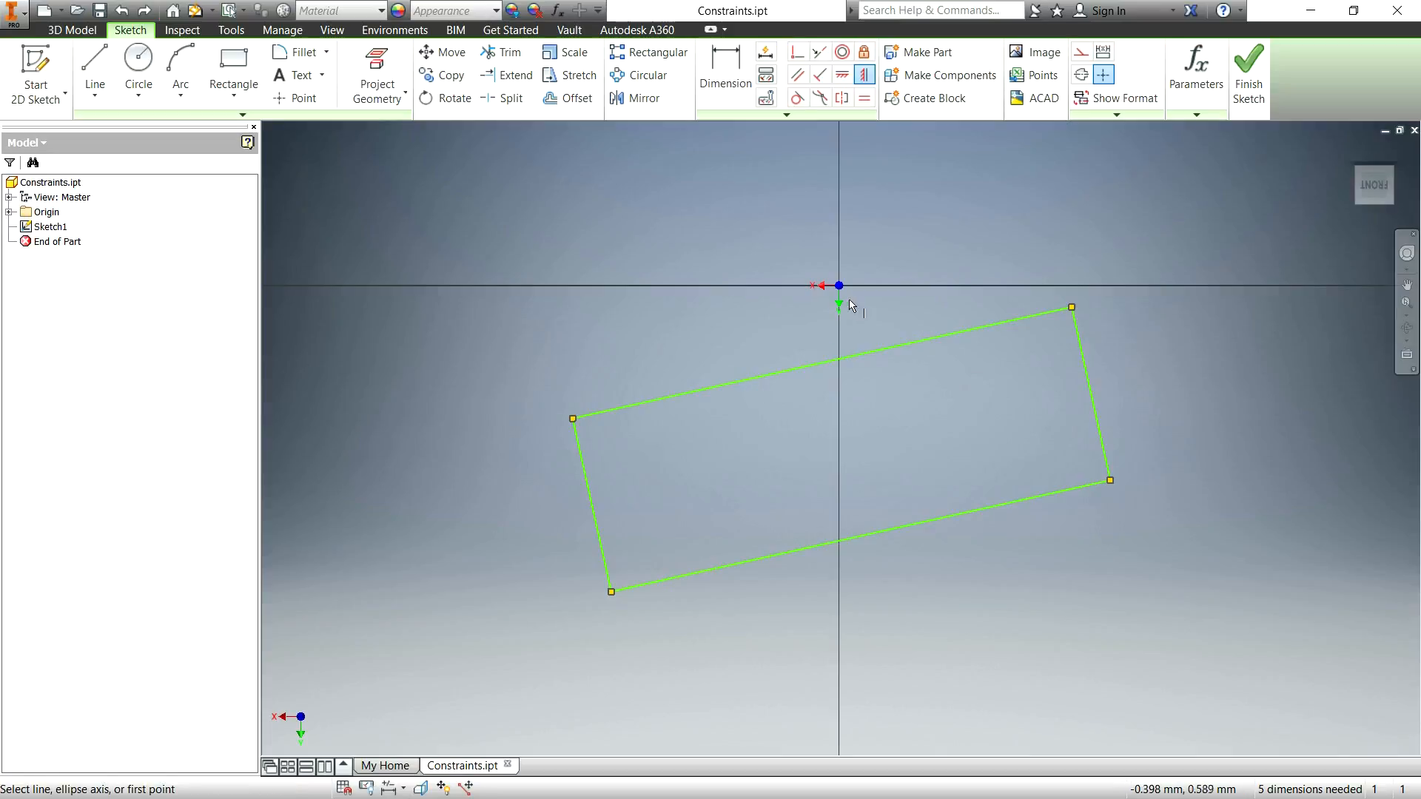
pyautogui.click(1086, 376)
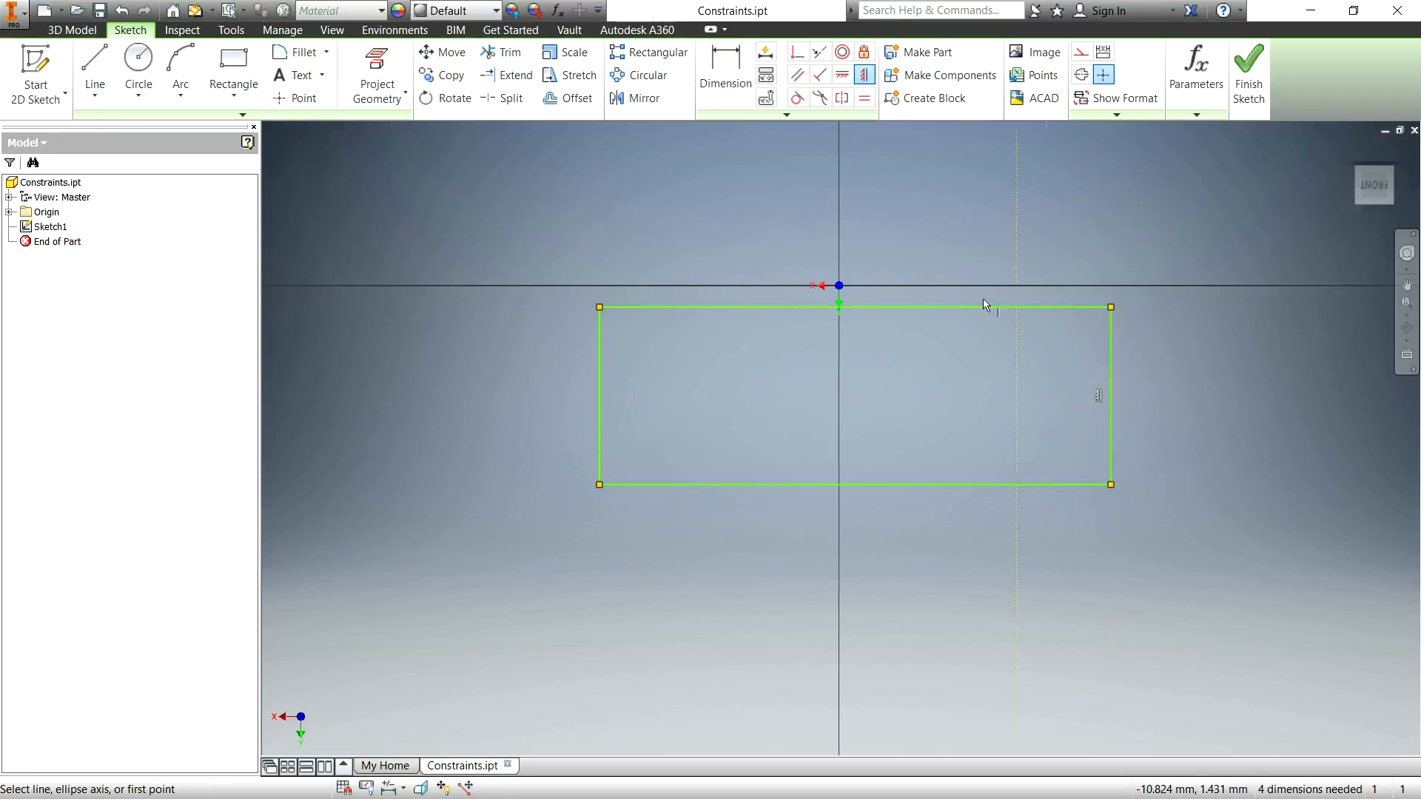
# Try to add a horizontal constraint to the rectangle's long edge nearest the origin.
pyautogui.click(840, 85)
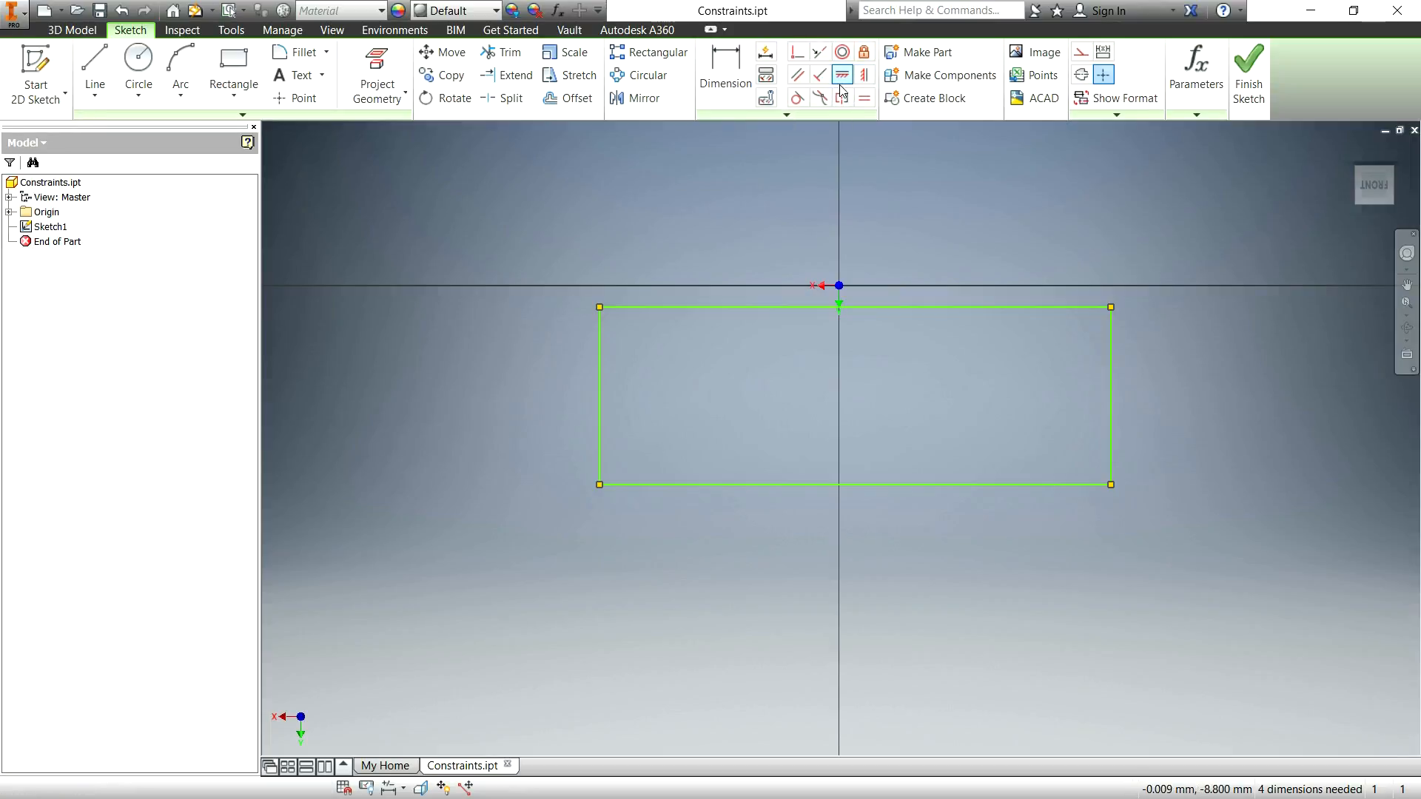
pyautogui.click(909, 307)
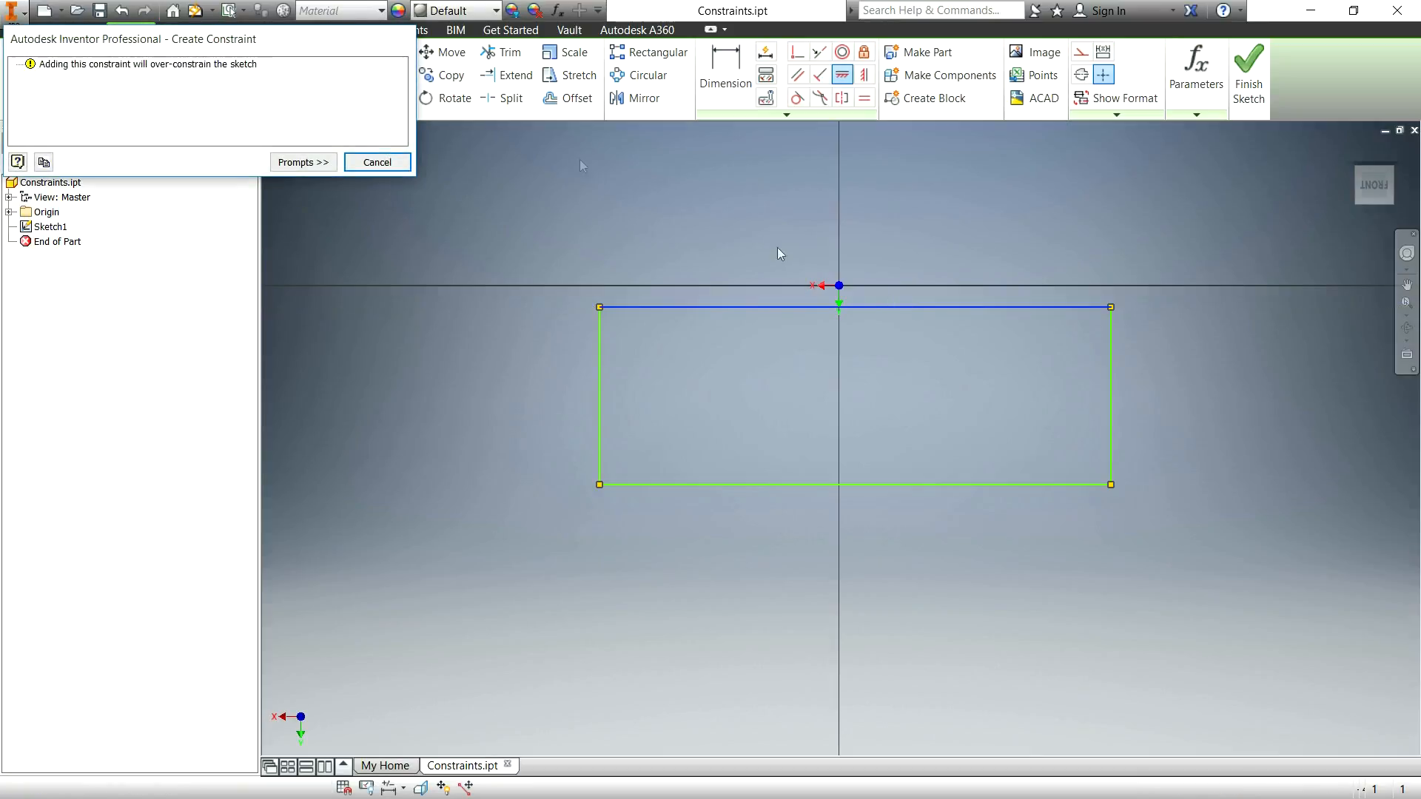
pyautogui.click(377, 162)
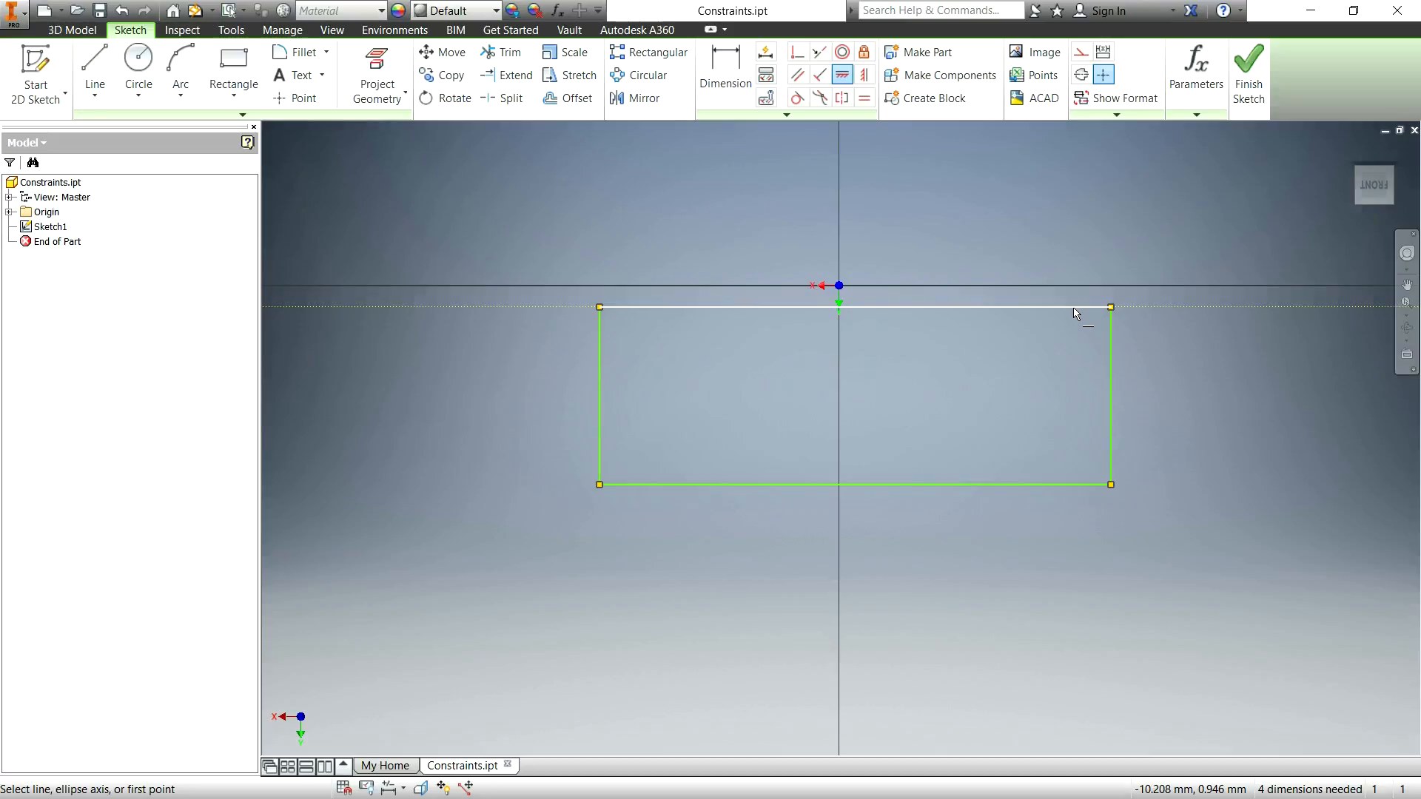
# Delete the whole rectangle and draw a circle above and to the left of the origin.
pyautogui.press('Escape')
pyautogui.moveTo(566, 233); pyautogui.dragTo(1248, 578)
pyautogui.press('Delete')
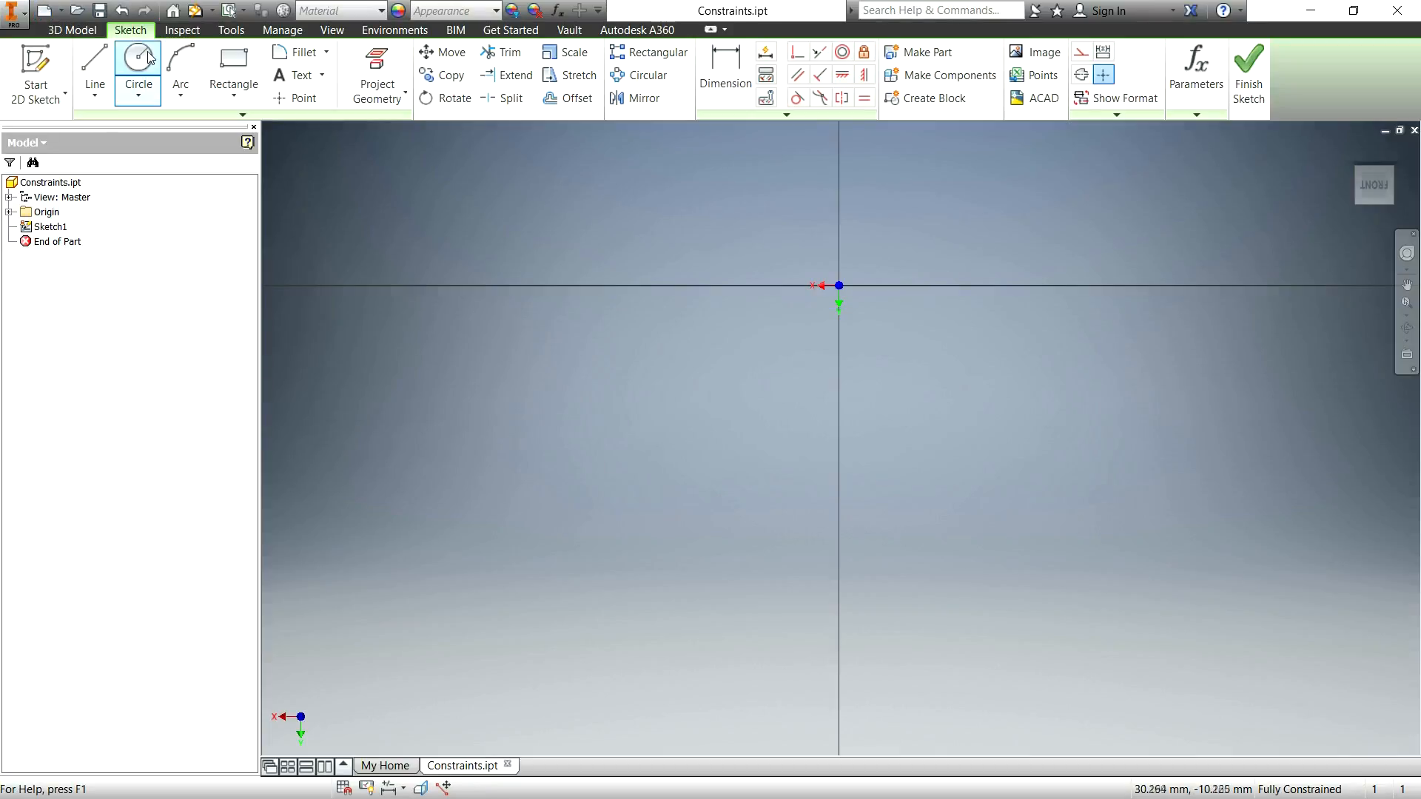
pyautogui.scroll(3, 822, 518)
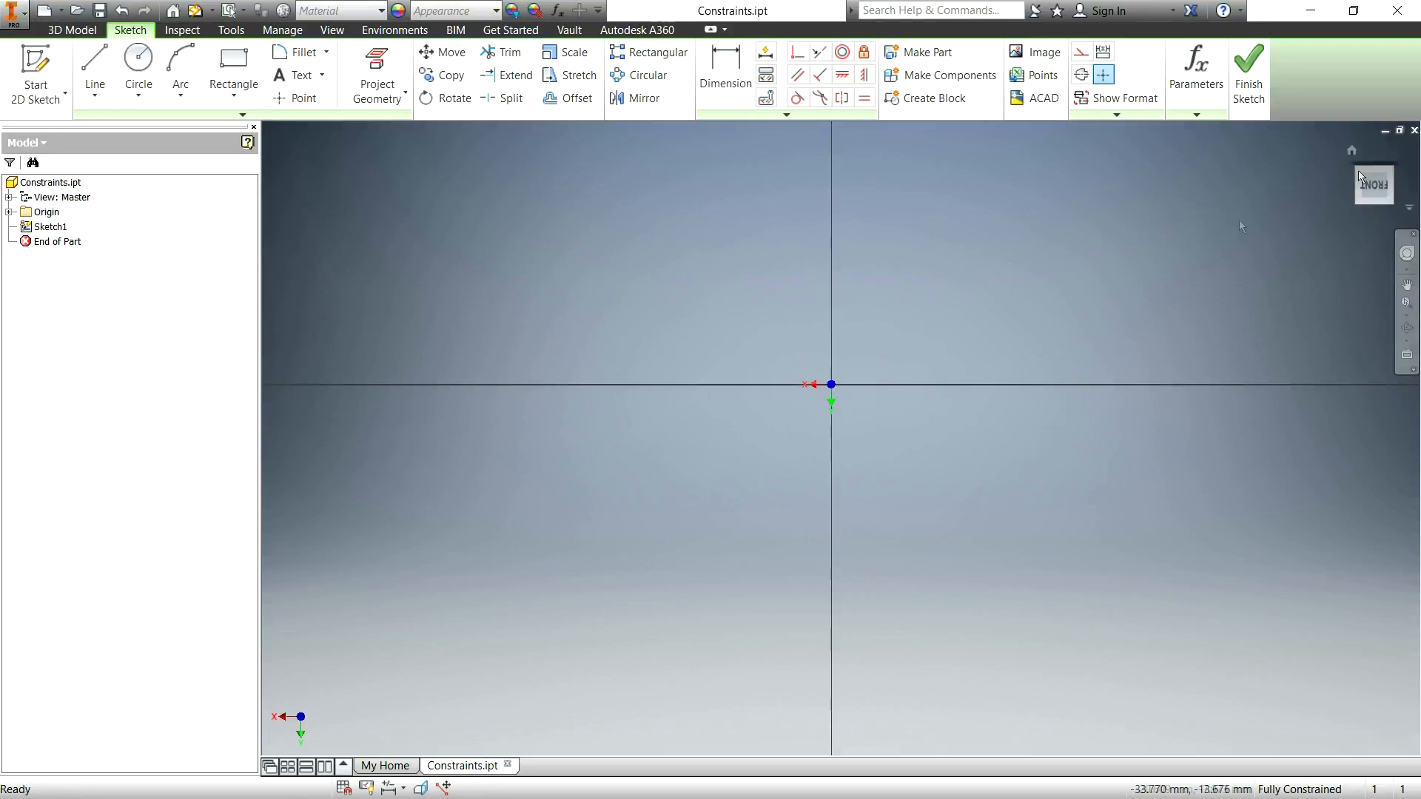
pyautogui.click(1414, 163)
pyautogui.click(1415, 168)
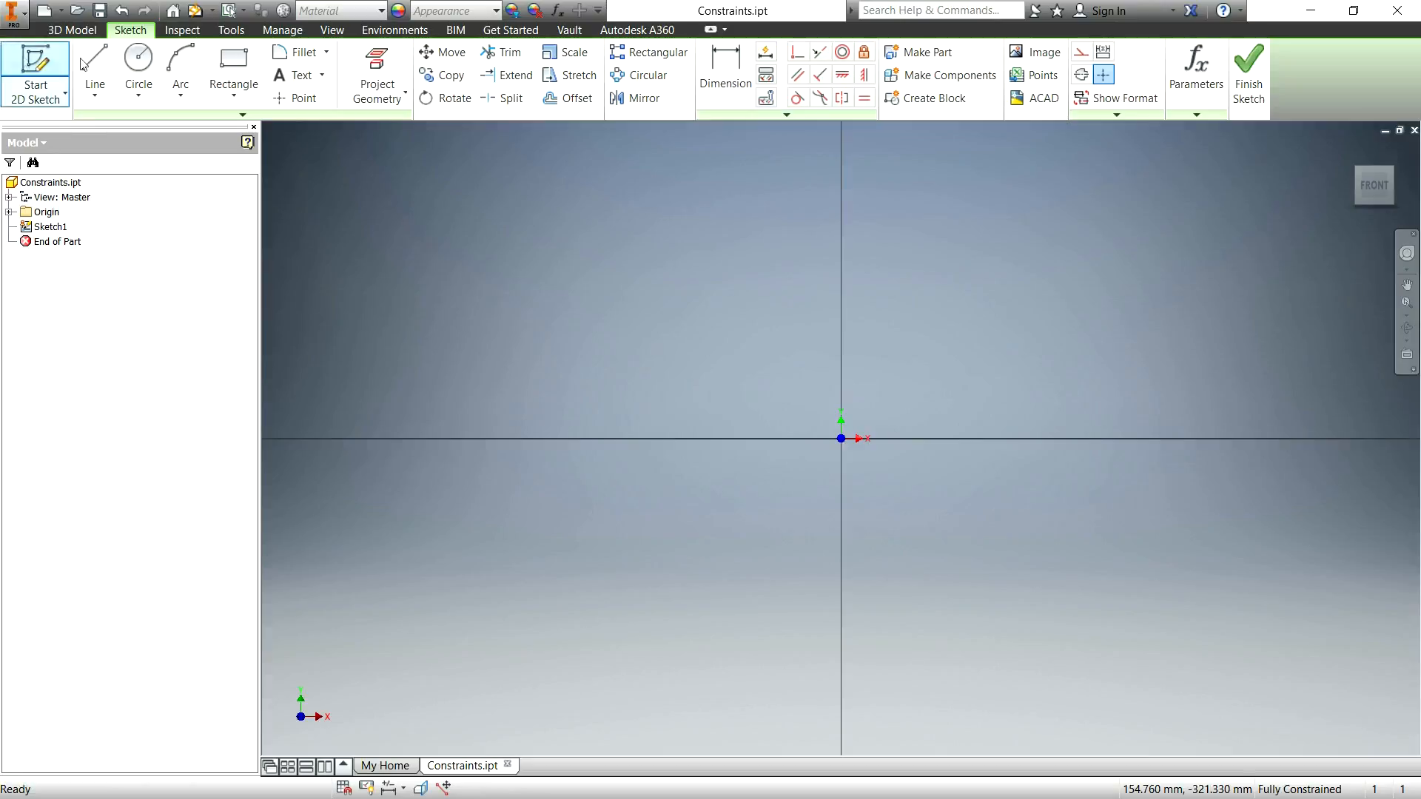
pyautogui.click(138, 65)
pyautogui.click(678, 300)
pyautogui.click(797, 305)
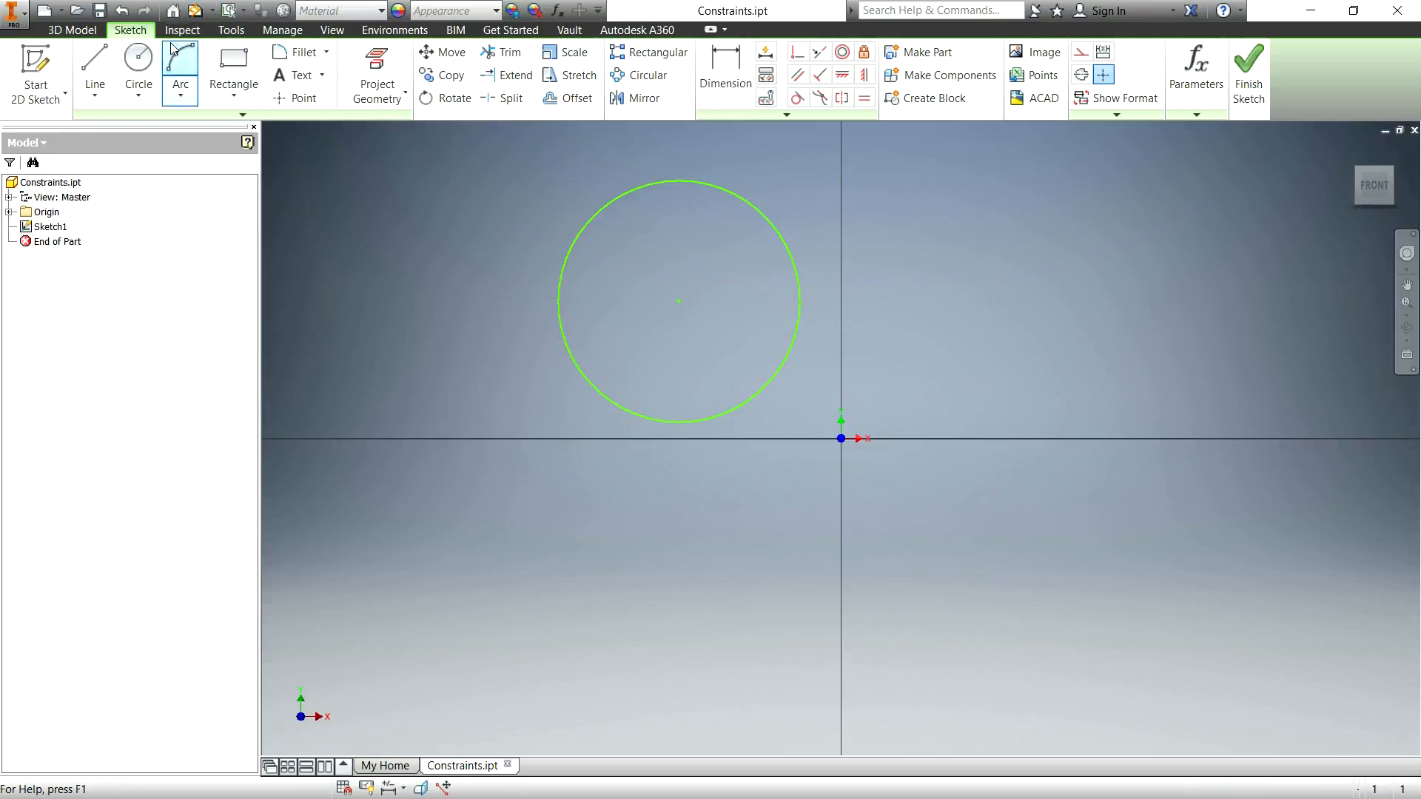
# Draw a closed, irregular four-sided line shape above the origin whose two long edges cross the circle.
pyautogui.click(95, 67)
pyautogui.click(443, 216)
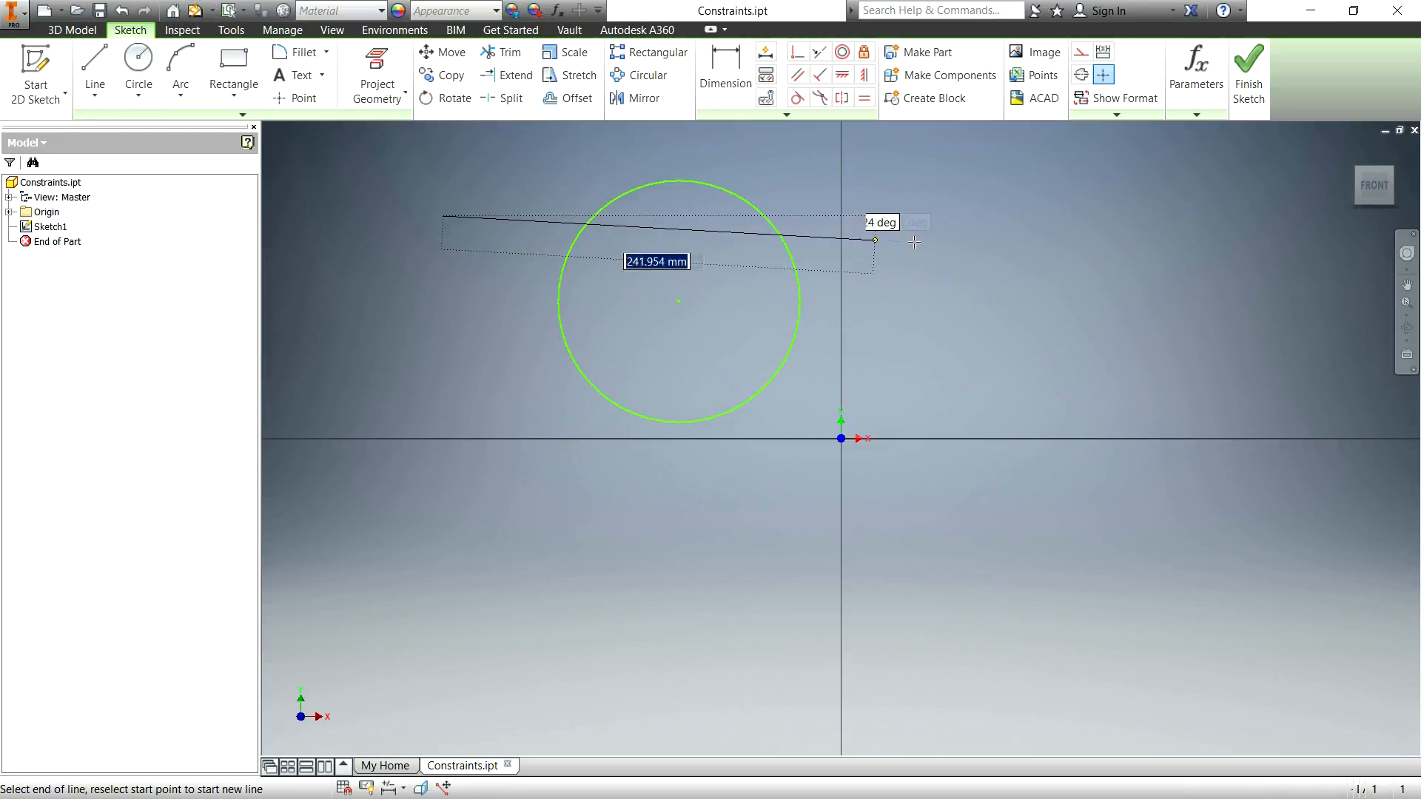
pyautogui.click(967, 357)
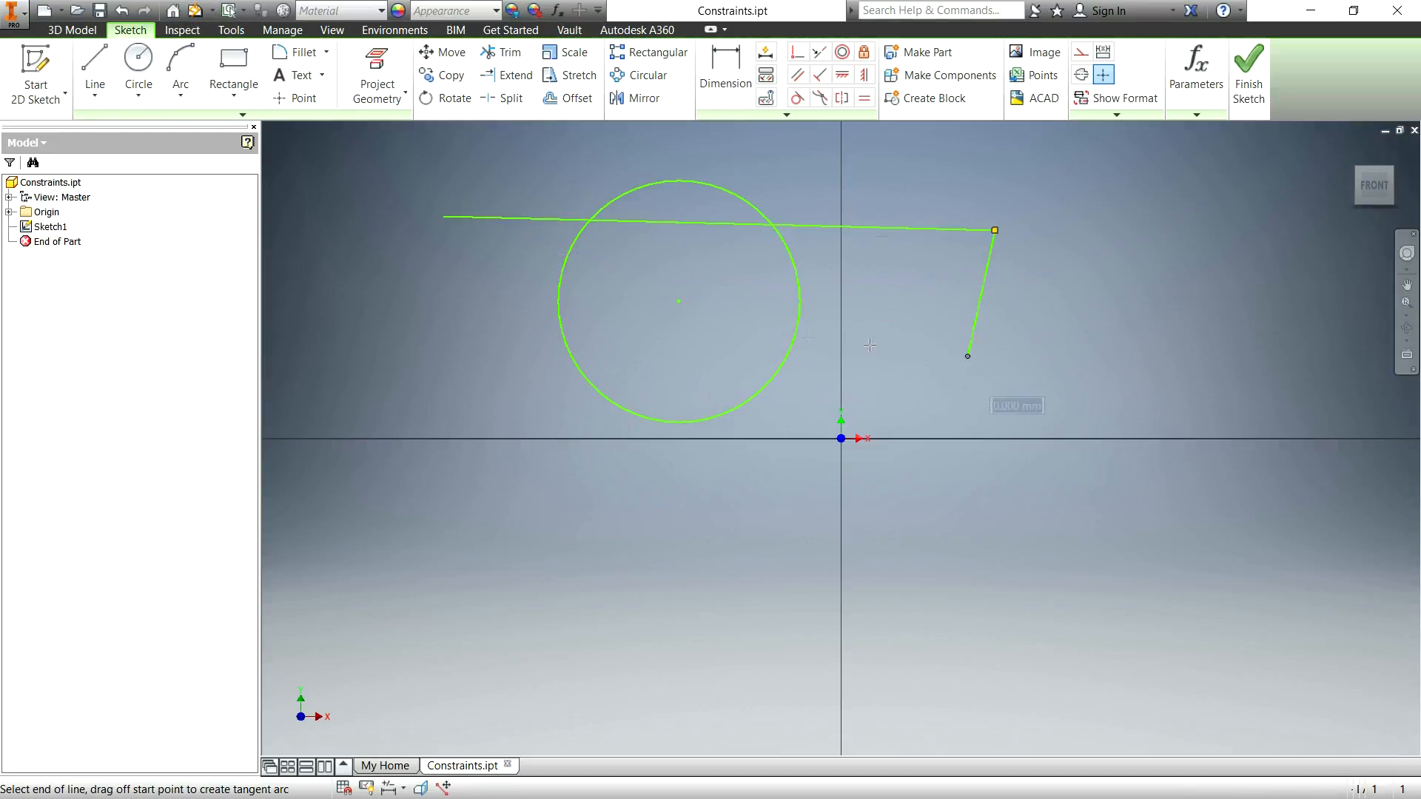
pyautogui.click(460, 343)
pyautogui.click(444, 216)
pyautogui.press('Escape')
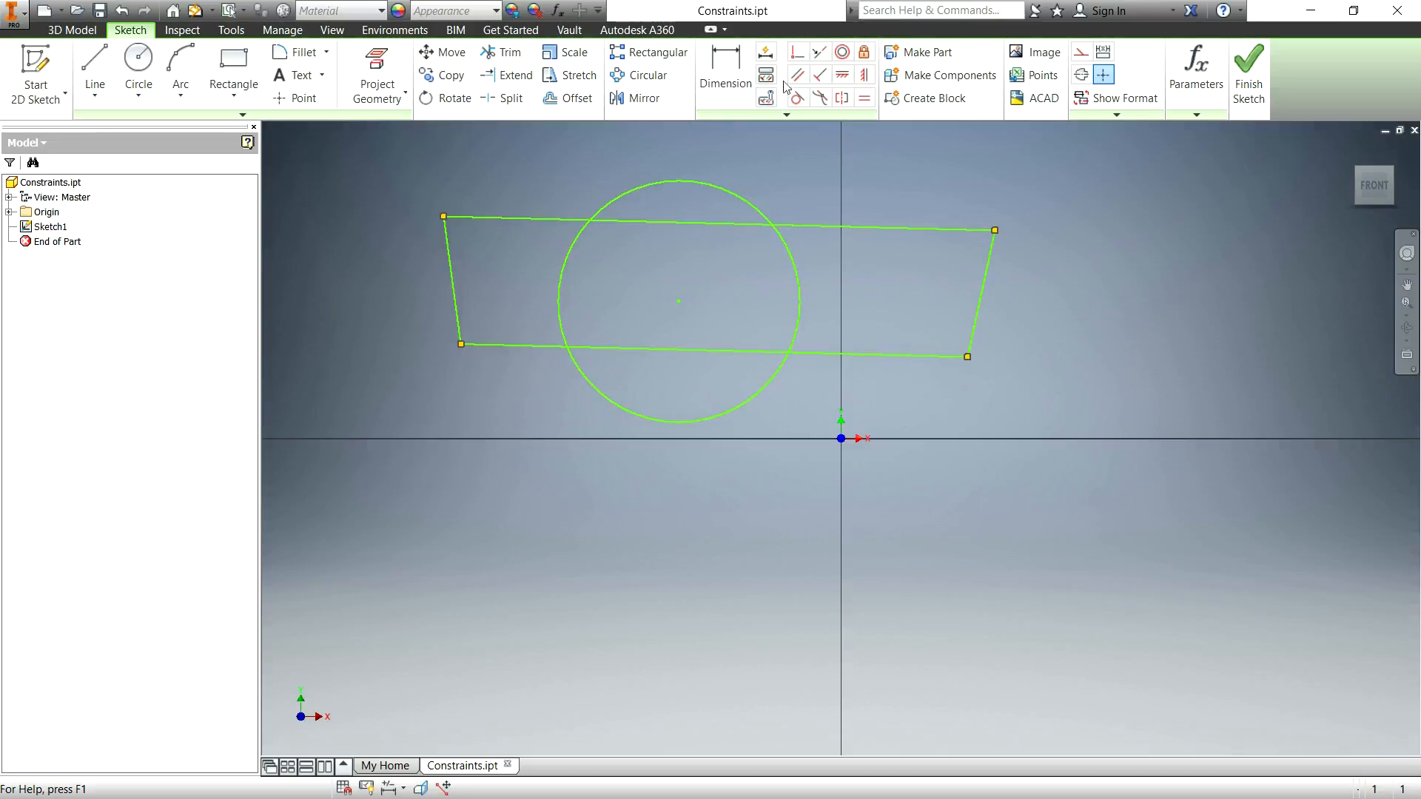
# Make the circle tangent to the upper and lower long edges of the four-sided shape.
pyautogui.click(797, 98)
pyautogui.click(819, 226)
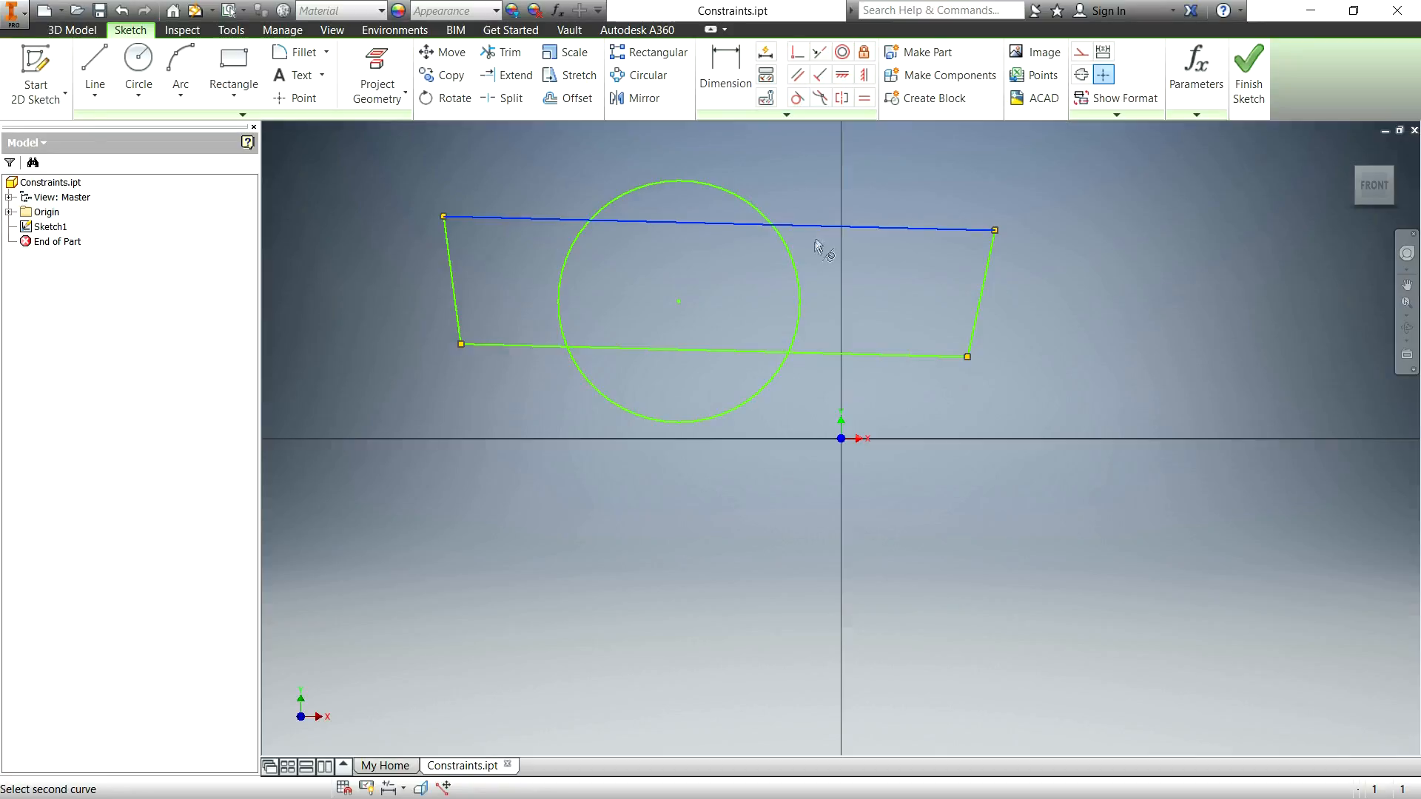
pyautogui.click(799, 277)
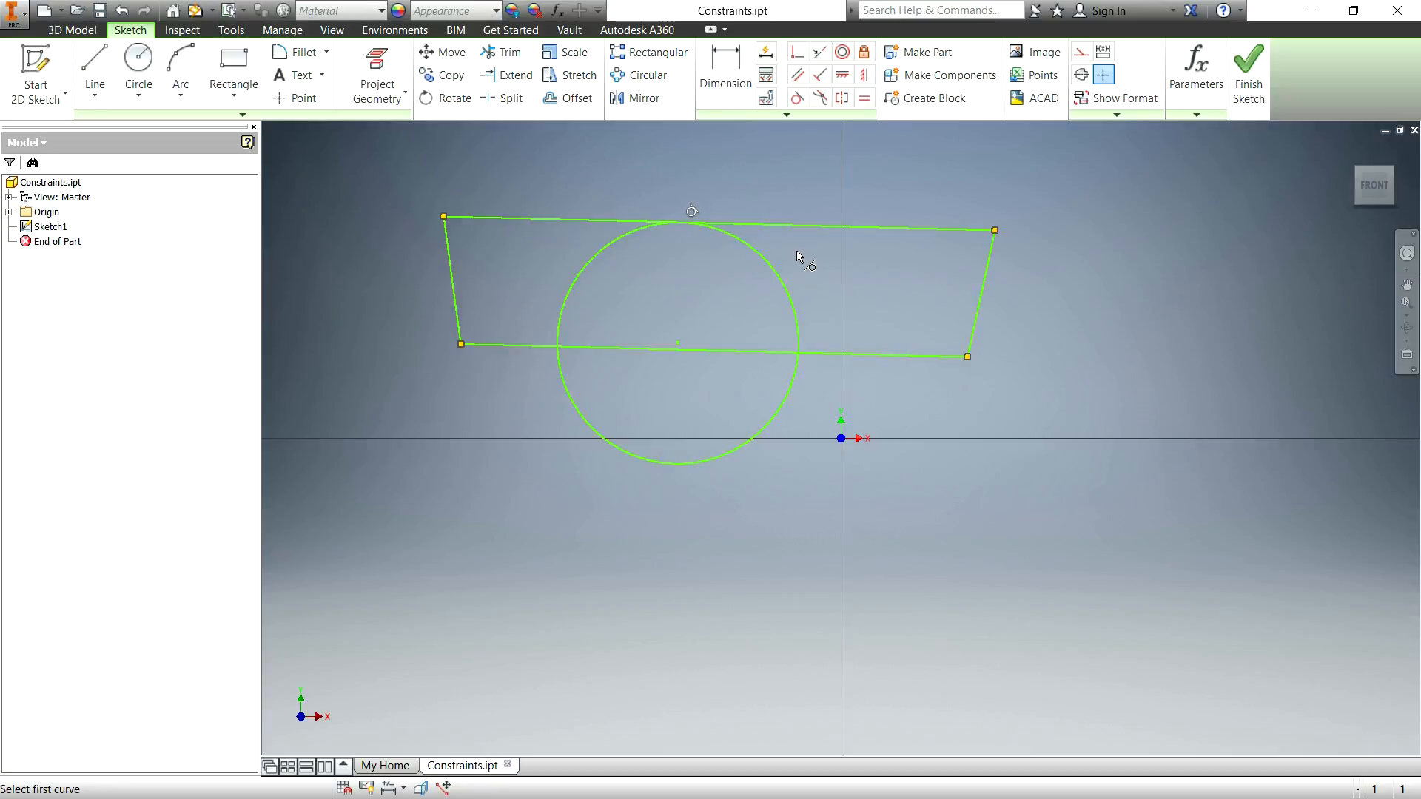
pyautogui.click(794, 303)
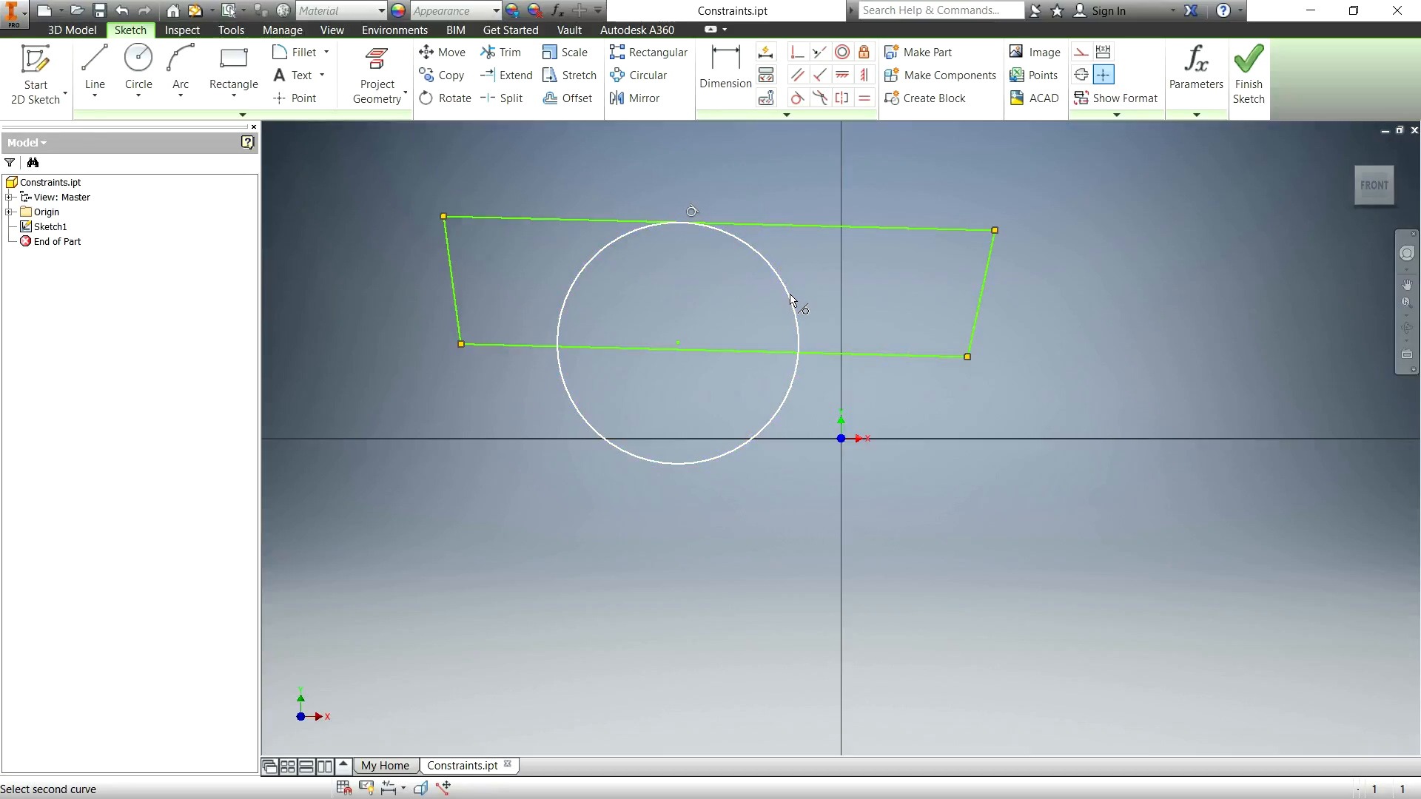
pyautogui.click(836, 353)
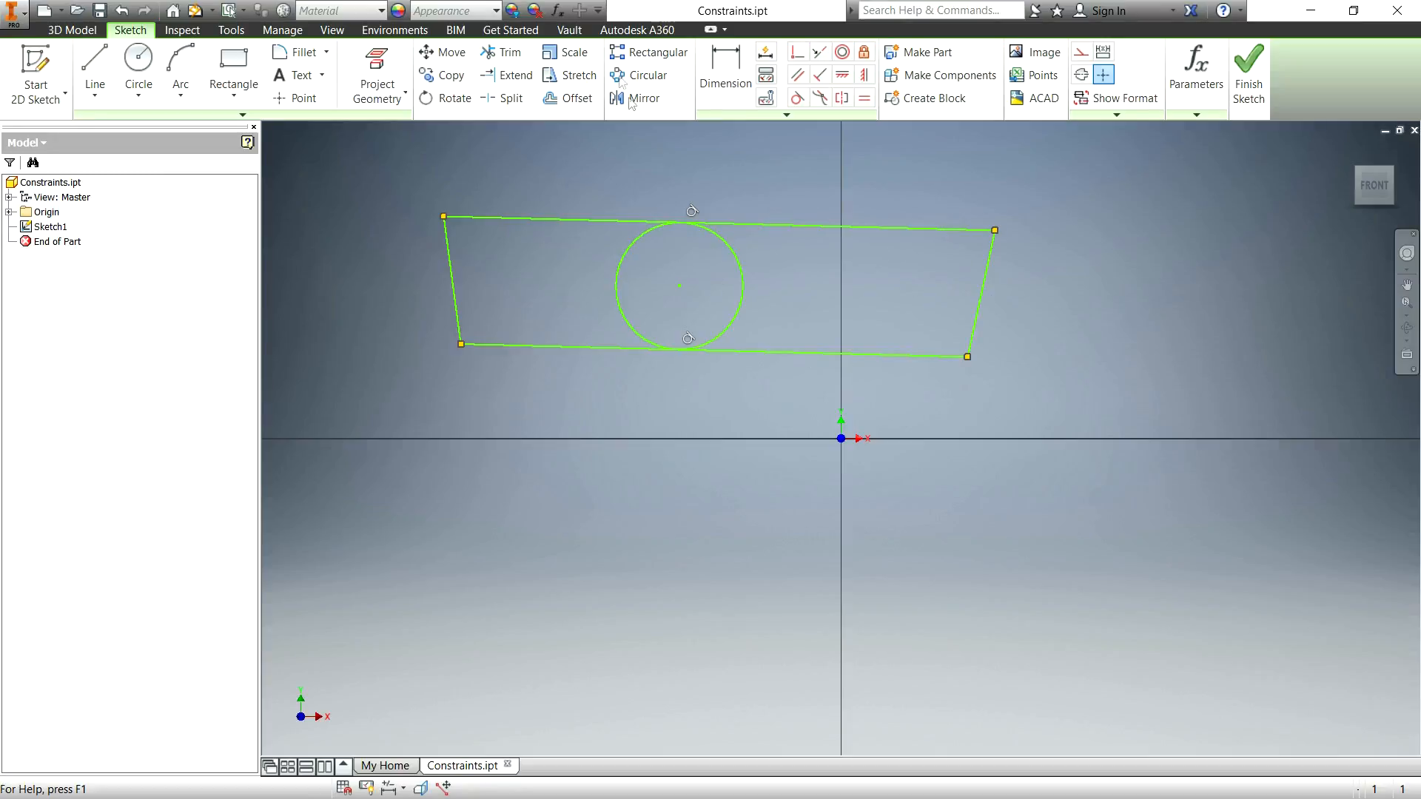
# Trim the long edges left of the circle, the left edge and the circle's right half to leave a rounded-end profile.
pyautogui.click(504, 52)
pyautogui.click(585, 219)
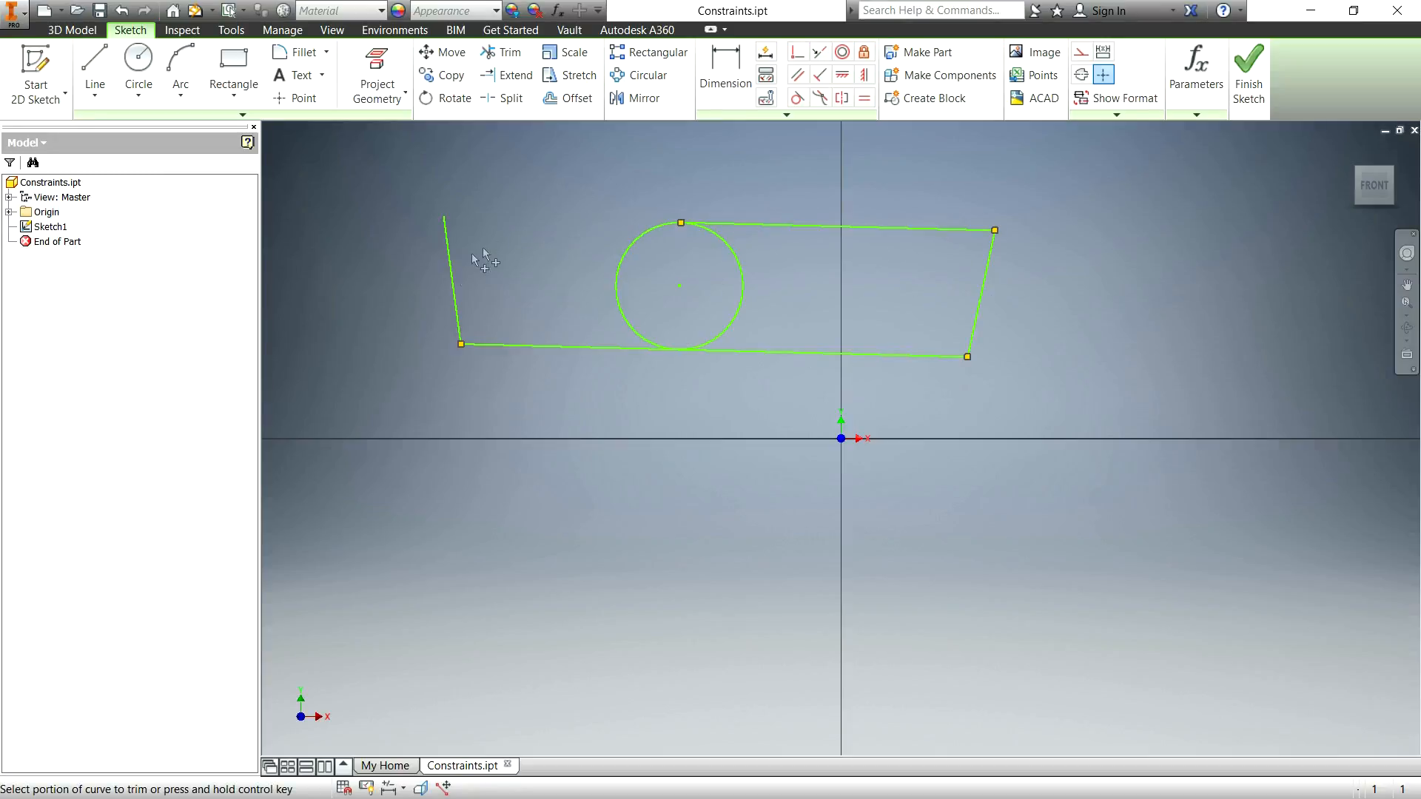
pyautogui.click(447, 278)
pyautogui.click(505, 346)
pyautogui.click(744, 287)
pyautogui.press('Escape')
# Draw a small circle inside the profile and make it concentric with the rounded end arc.
pyautogui.click(138, 63)
pyautogui.click(731, 305)
pyautogui.click(731, 276)
pyautogui.click(841, 52)
pyautogui.click(762, 305)
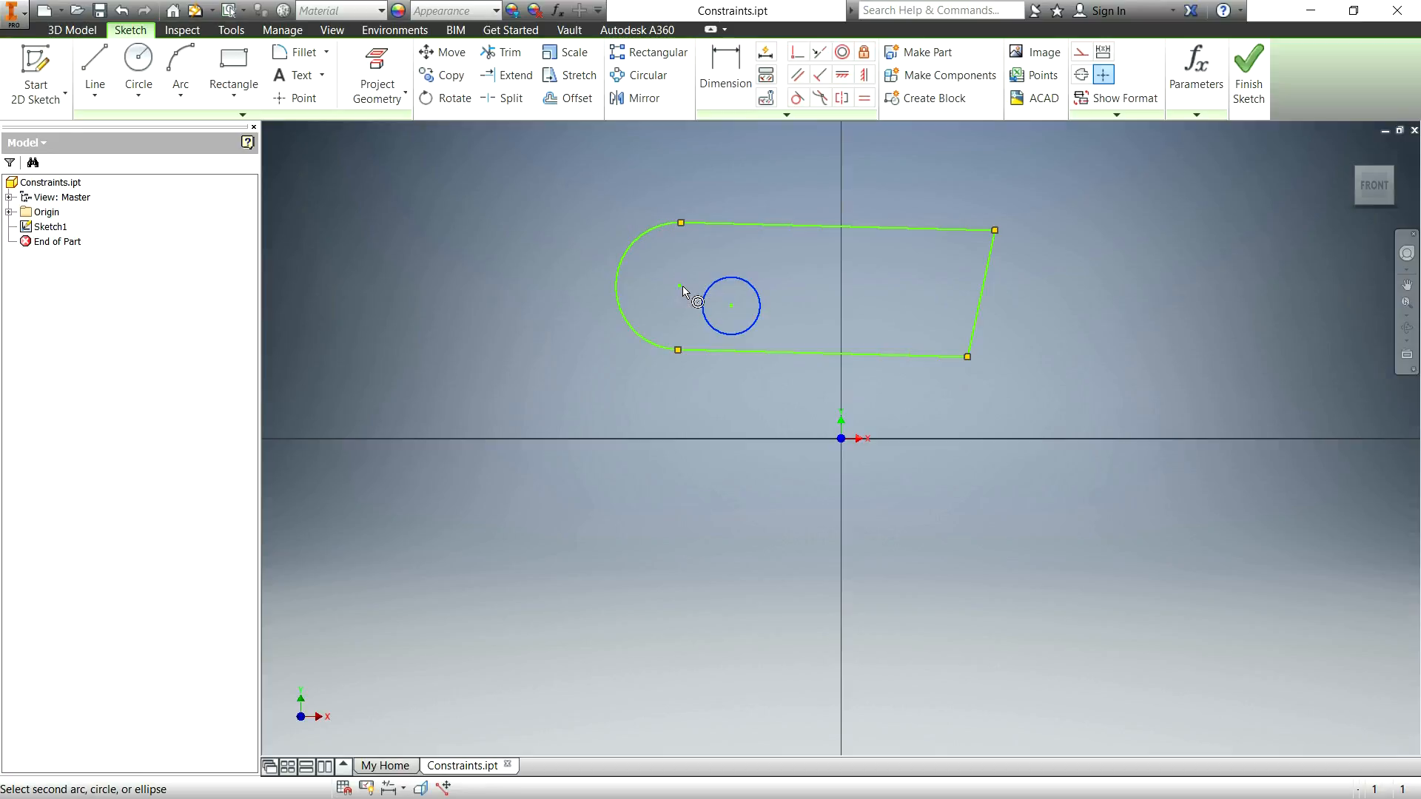
pyautogui.click(651, 230)
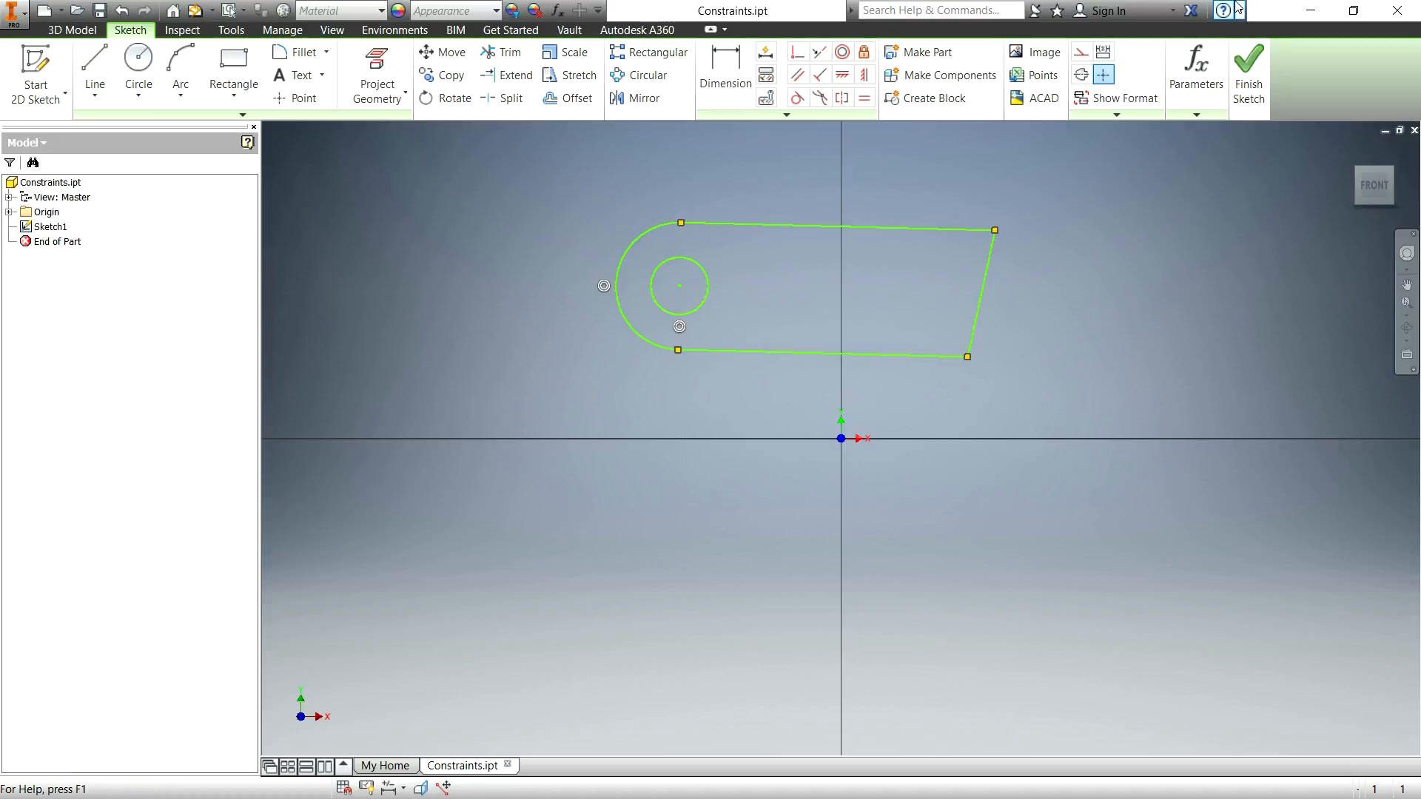
# Finish the sketch, preview an 8 mm extrusion of the profile around the hole, and cancel it.
pyautogui.click(1248, 74)
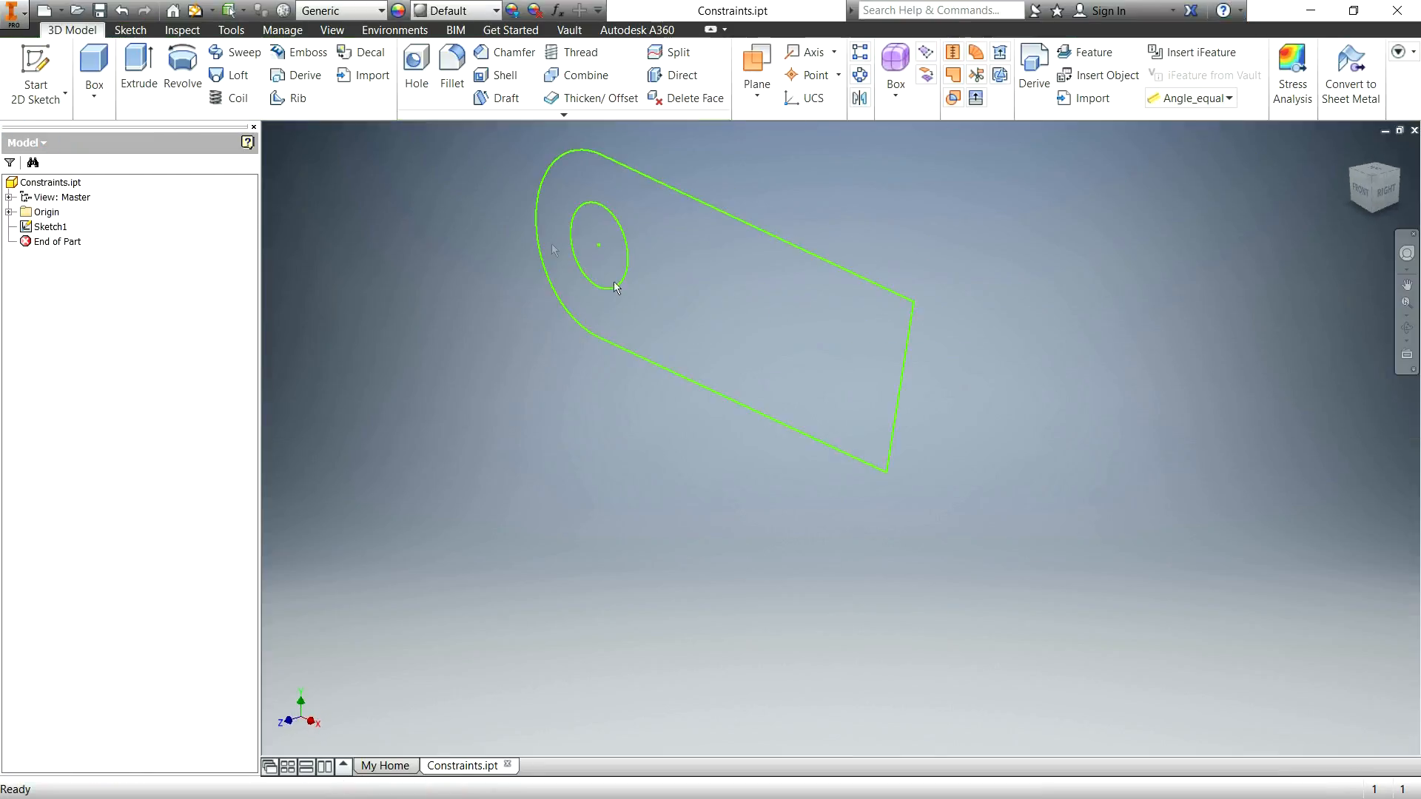
pyautogui.click(139, 68)
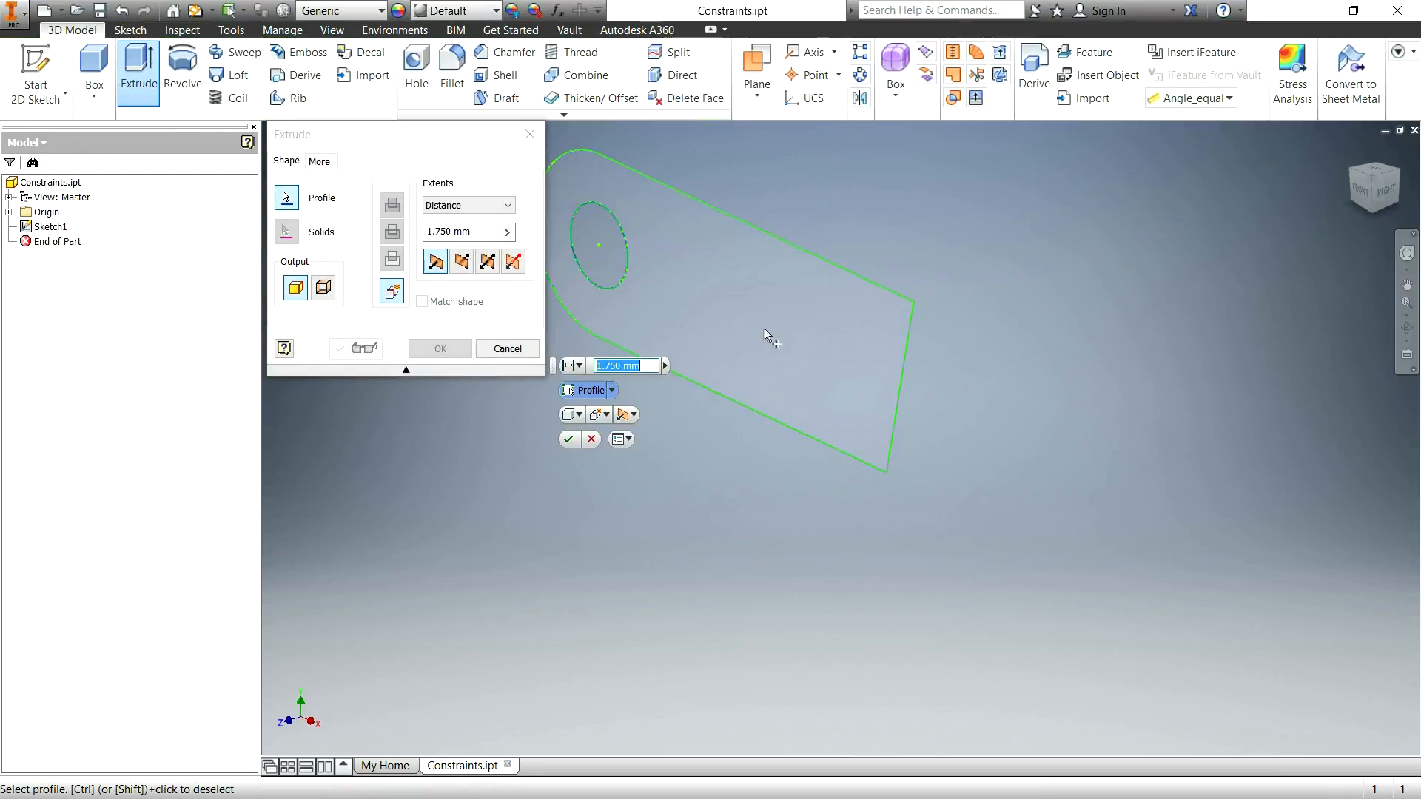
pyautogui.moveTo(695, 311); pyautogui.dragTo(677, 318)
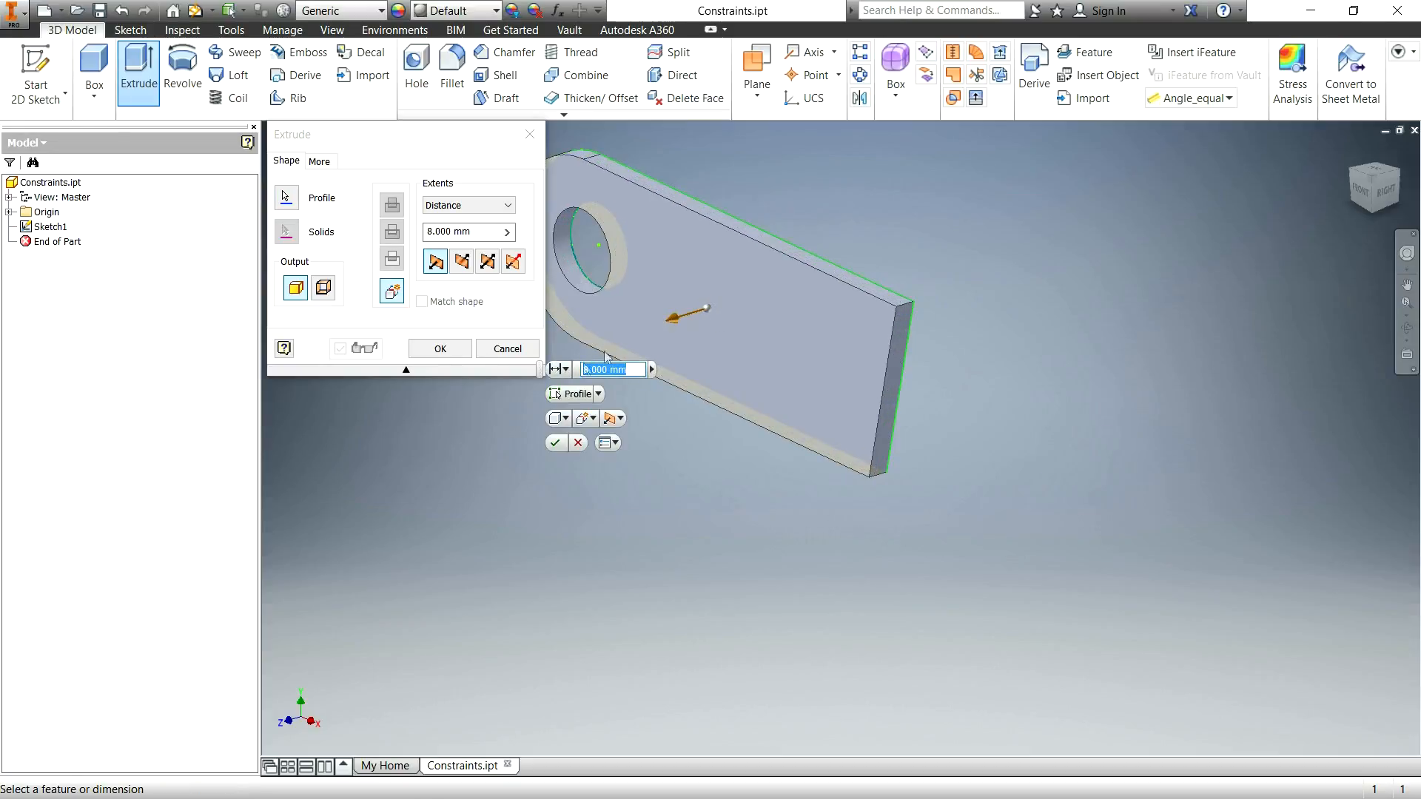
pyautogui.click(580, 448)
# Reopen Sketch1 for editing and delete all of the profile geometry.
pyautogui.doubleClick(50, 226)
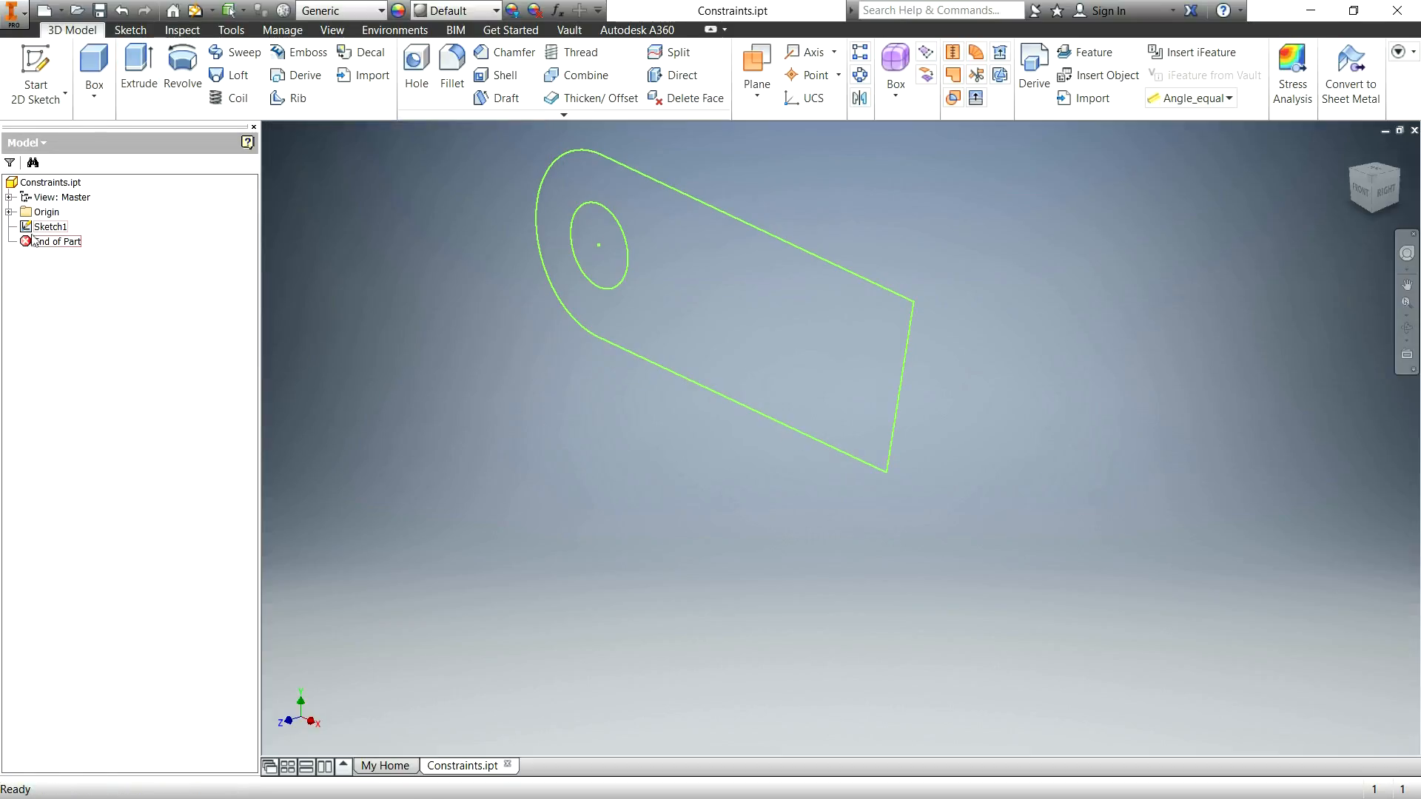
pyautogui.moveTo(469, 234)
pyautogui.mouseDown()
pyautogui.moveTo(752, 444)
pyautogui.moveTo(1219, 627)
pyautogui.mouseUp()
pyautogui.press('Delete')
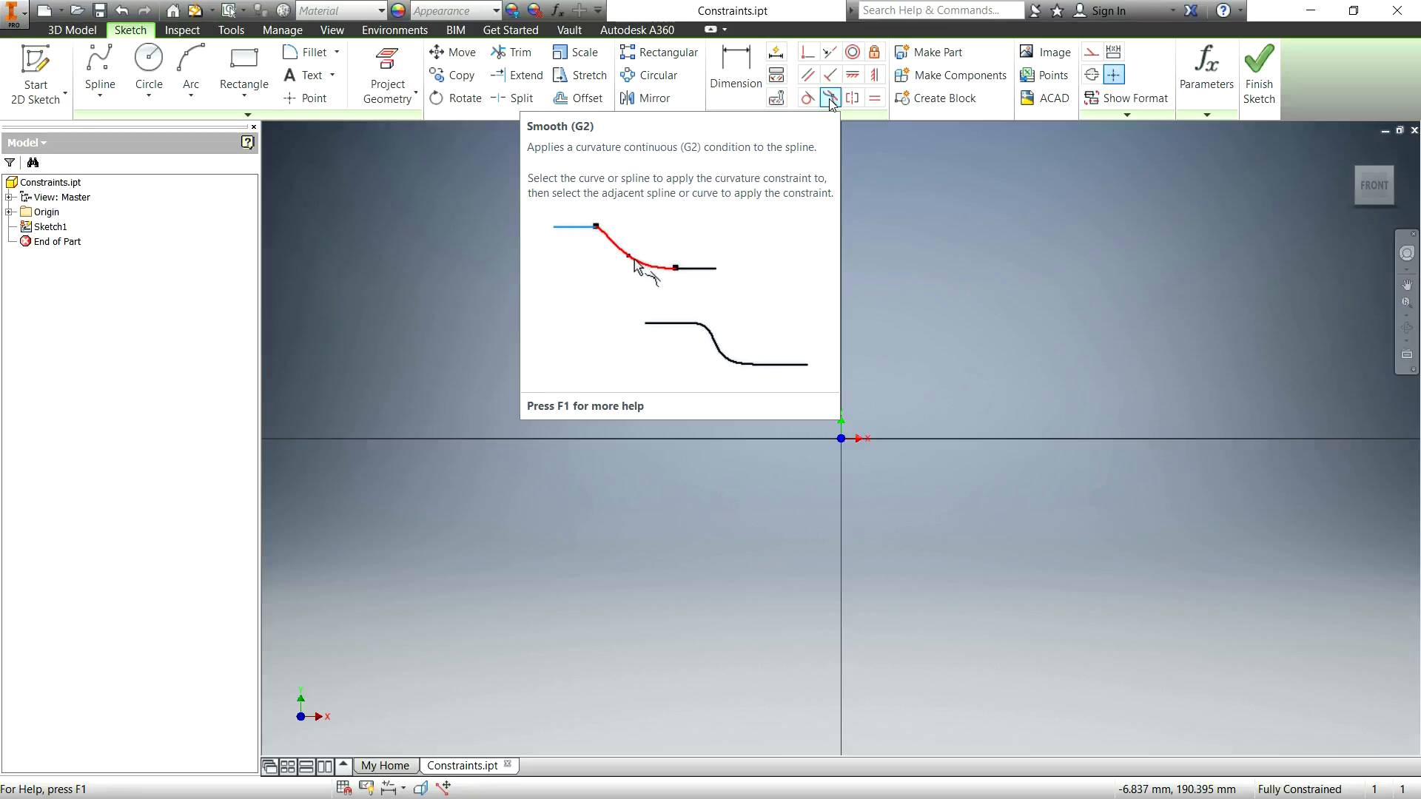
# Draw a horizontal line about 200 mm long above the origin and a separate short vertical line to its upper right.
pyautogui.click(96, 90)
pyautogui.click(45, 122)
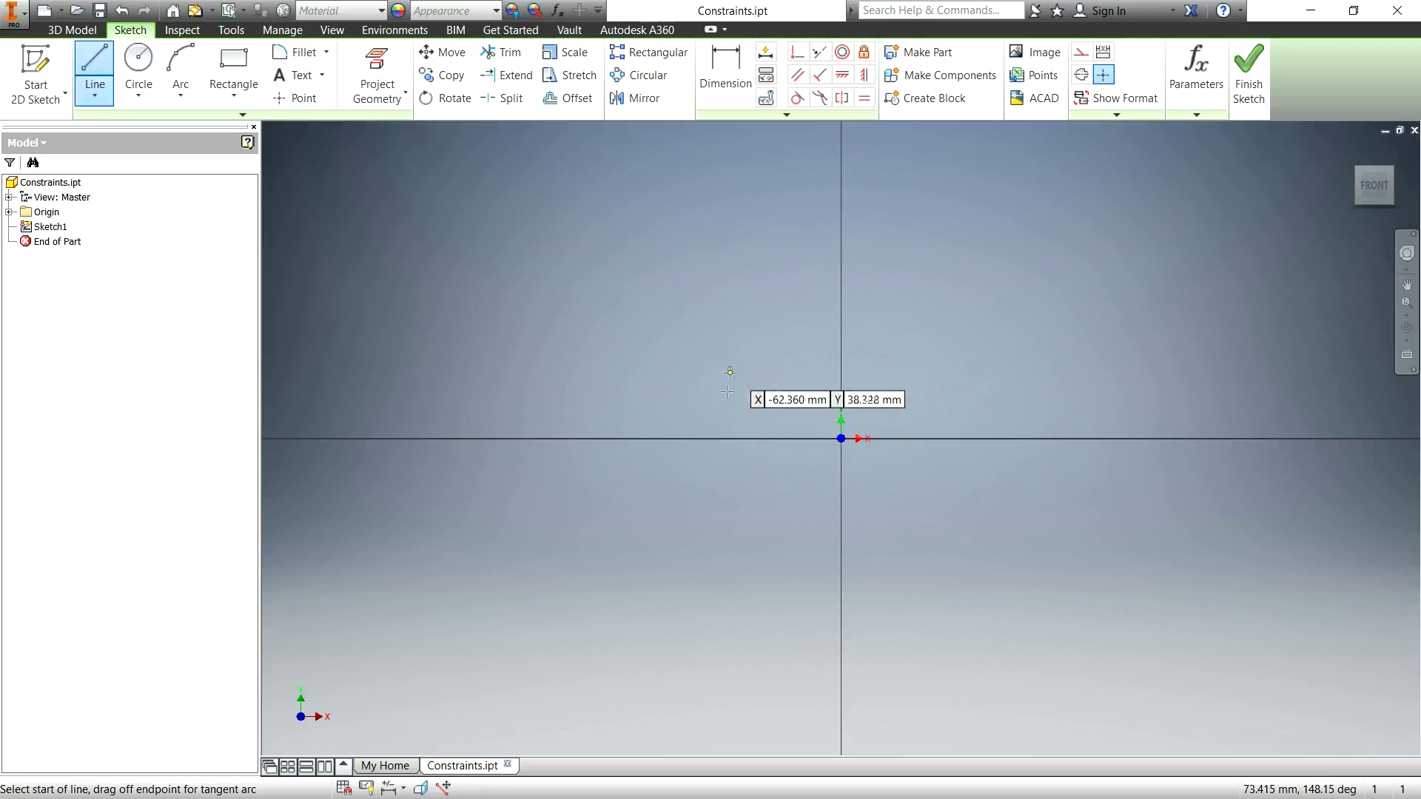
pyautogui.click(694, 350)
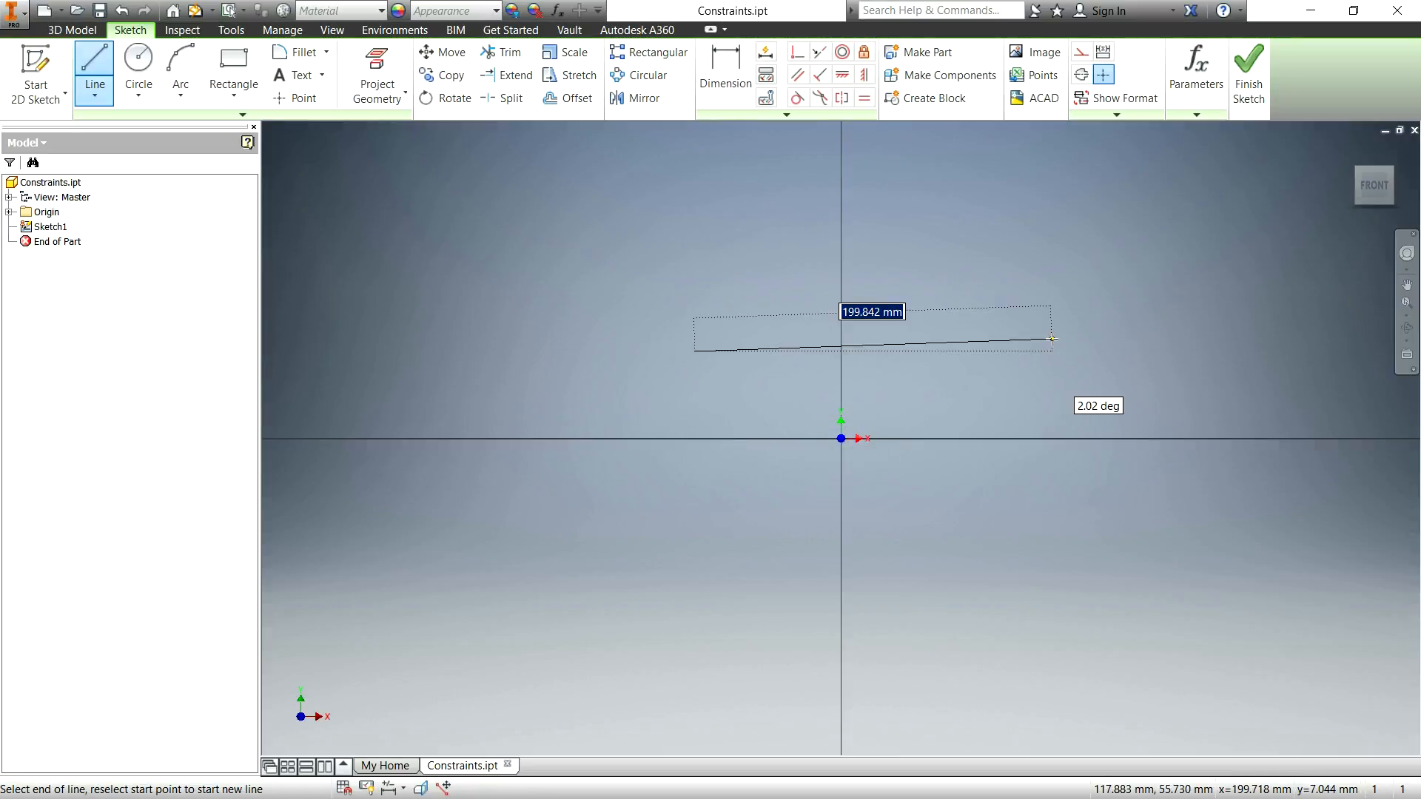
pyautogui.click(1049, 350)
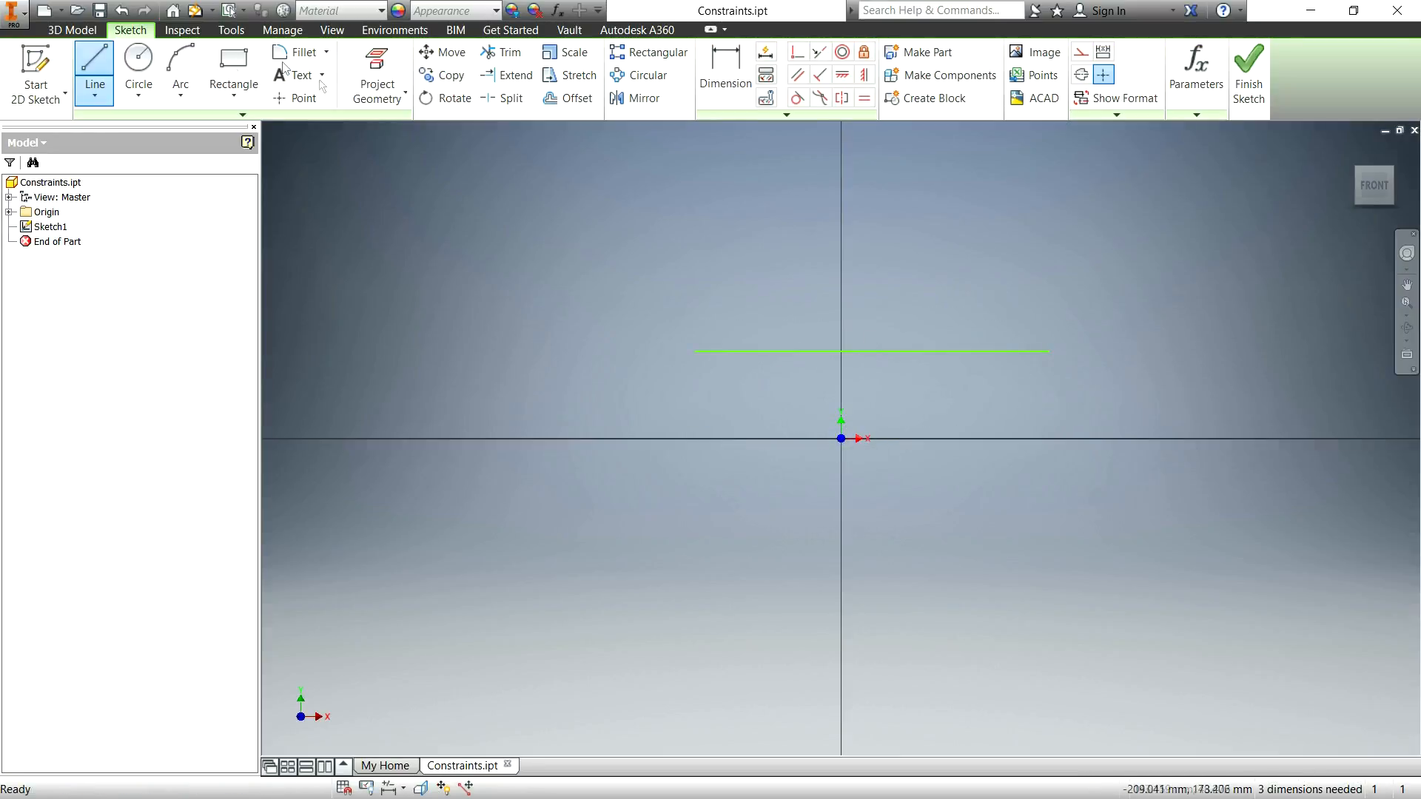
pyautogui.click(95, 74)
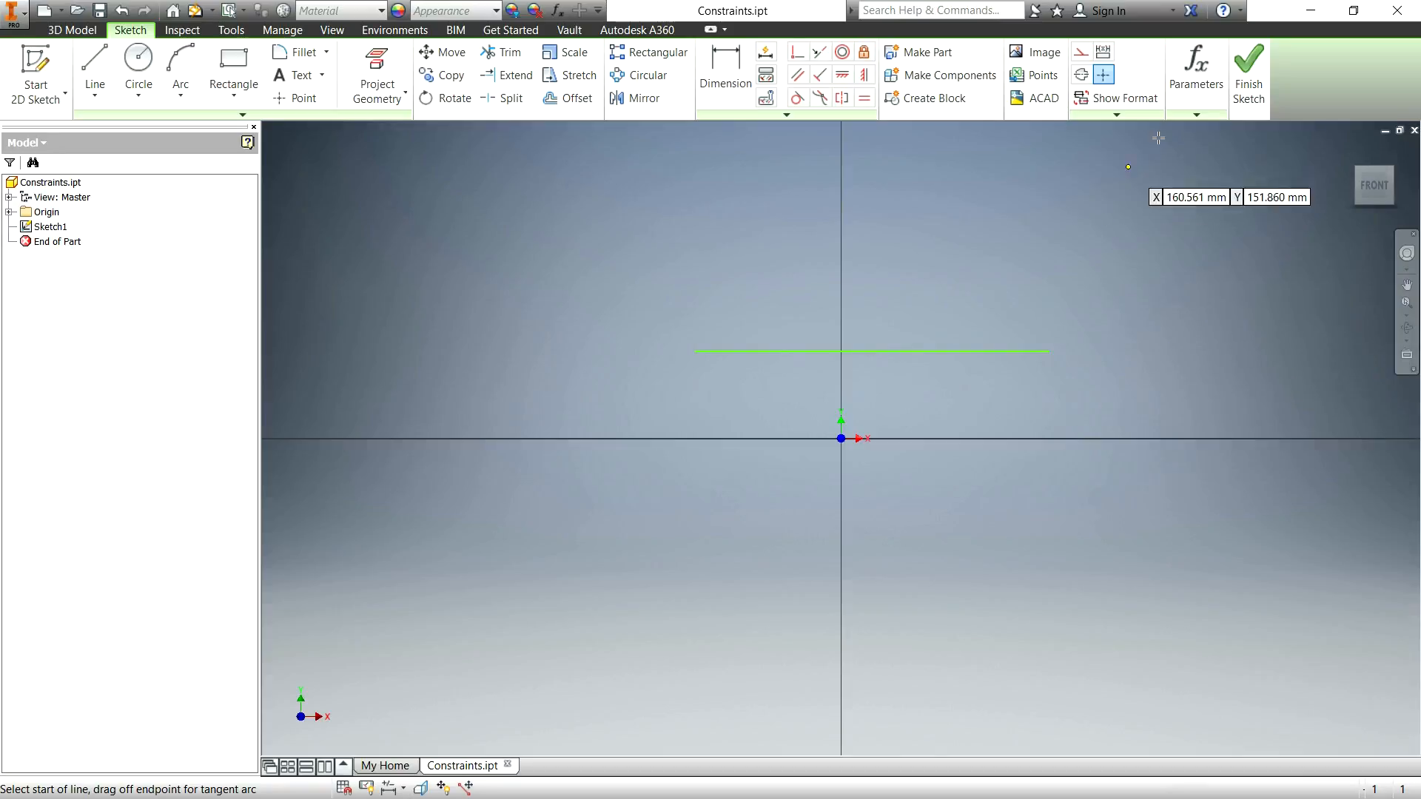
pyautogui.click(1173, 250)
pyautogui.click(1173, 147)
pyautogui.press('Escape')
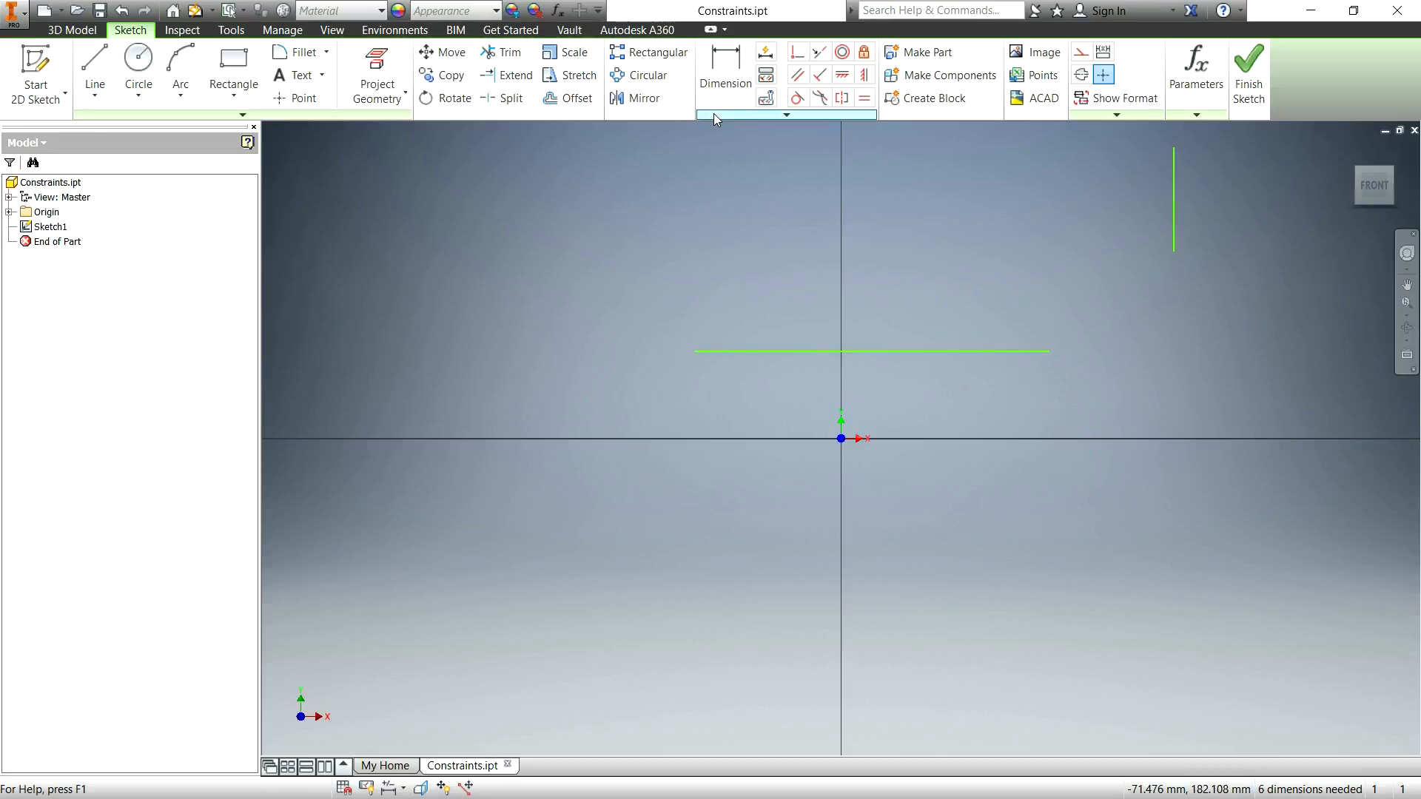
# Draw a control vertex spline joining the horizontal line's right end to the vertical line's lower end, with two intermediate vertices below.
pyautogui.click(95, 95)
pyautogui.click(74, 172)
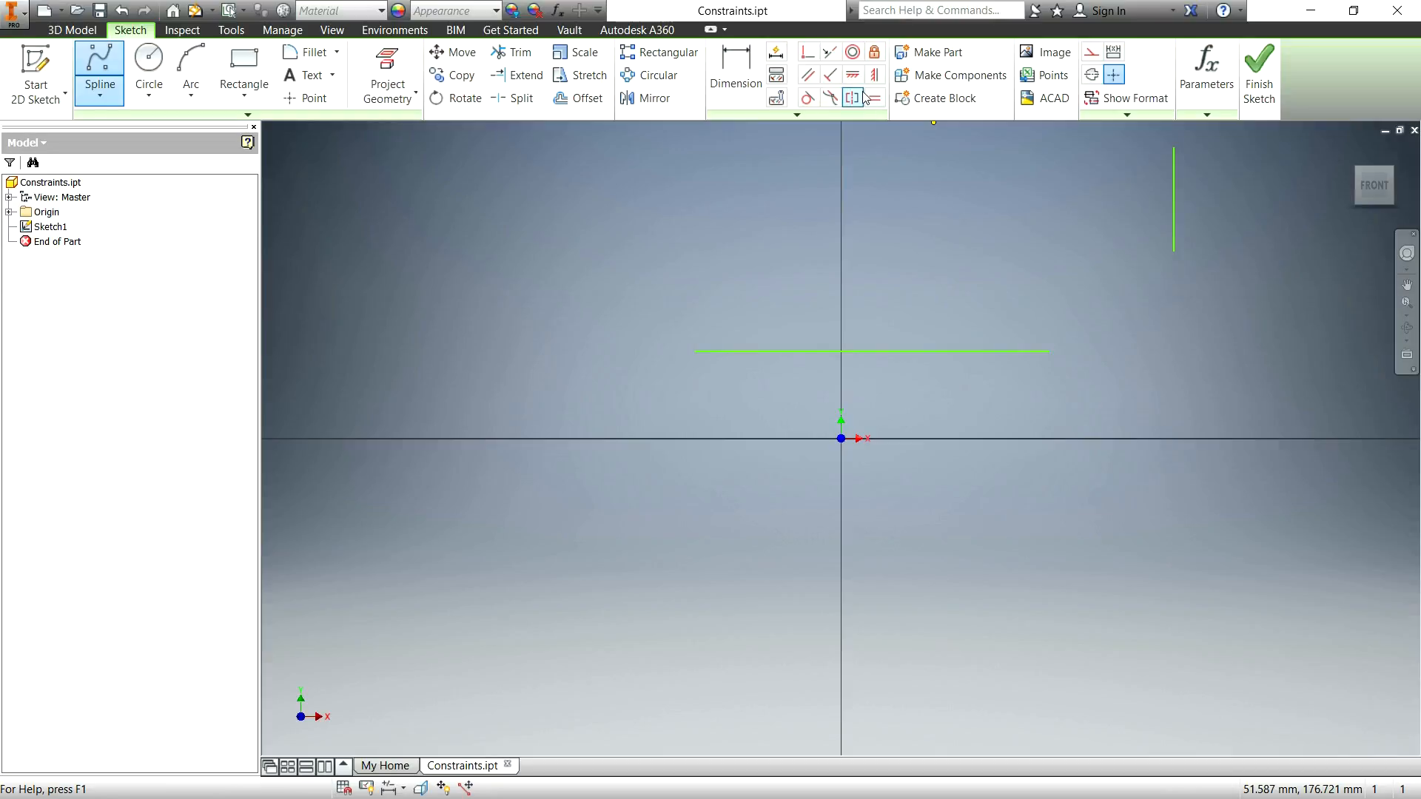
pyautogui.click(1048, 351)
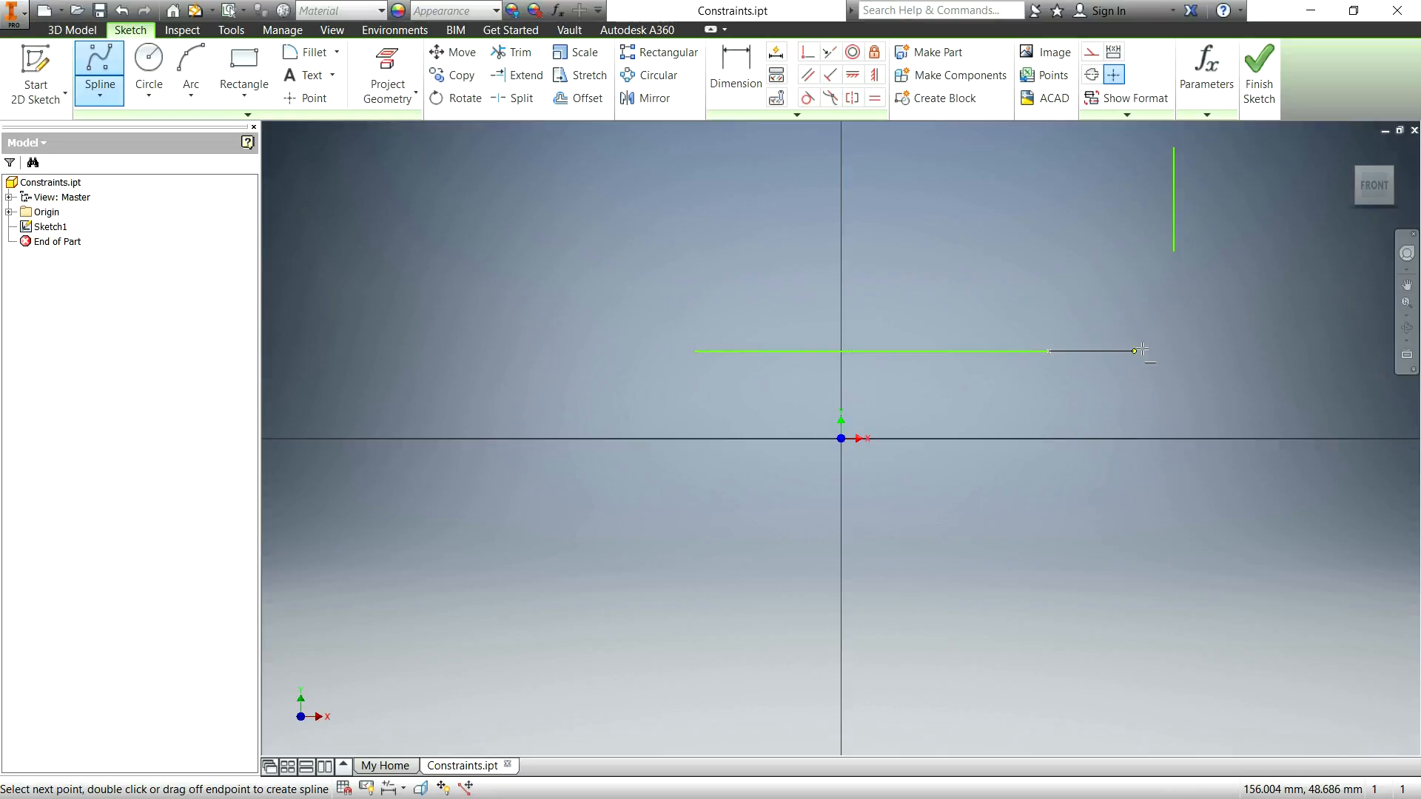
pyautogui.click(1132, 387)
pyautogui.click(1275, 371)
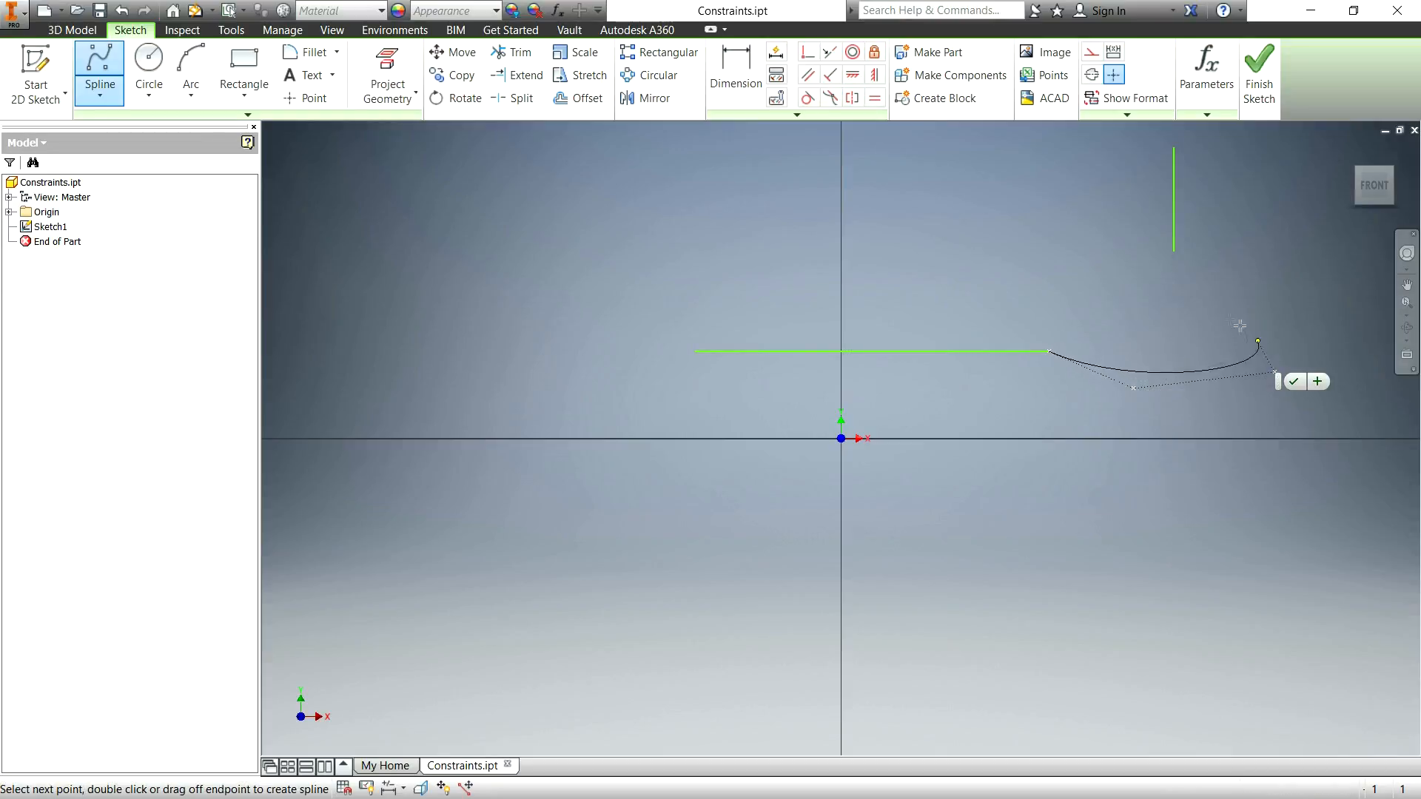
pyautogui.click(1173, 251)
pyautogui.click(1194, 261)
pyautogui.press('Escape')
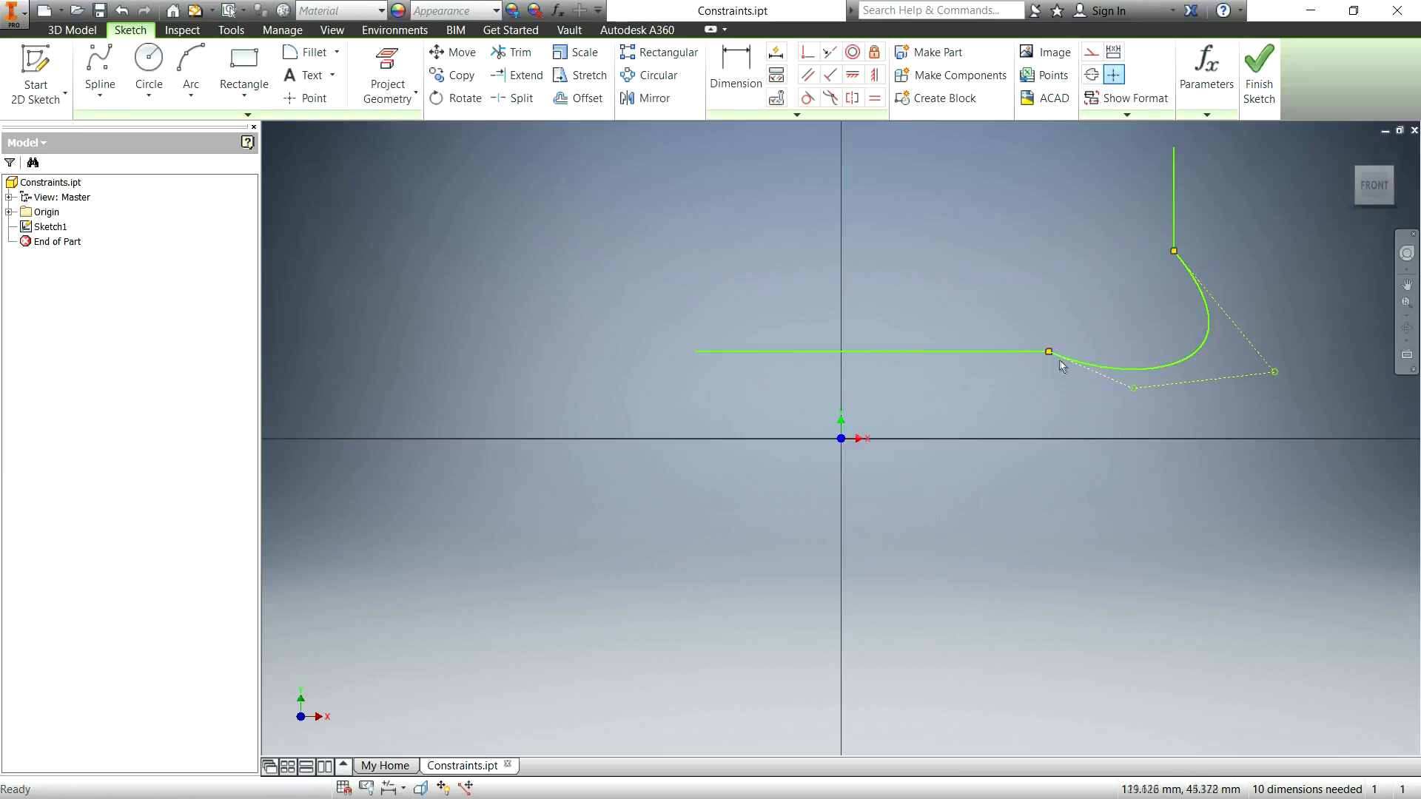
# Apply smooth (G2) constraints between the spline and both the horizontal and vertical lines.
pyautogui.click(830, 97)
pyautogui.click(1006, 352)
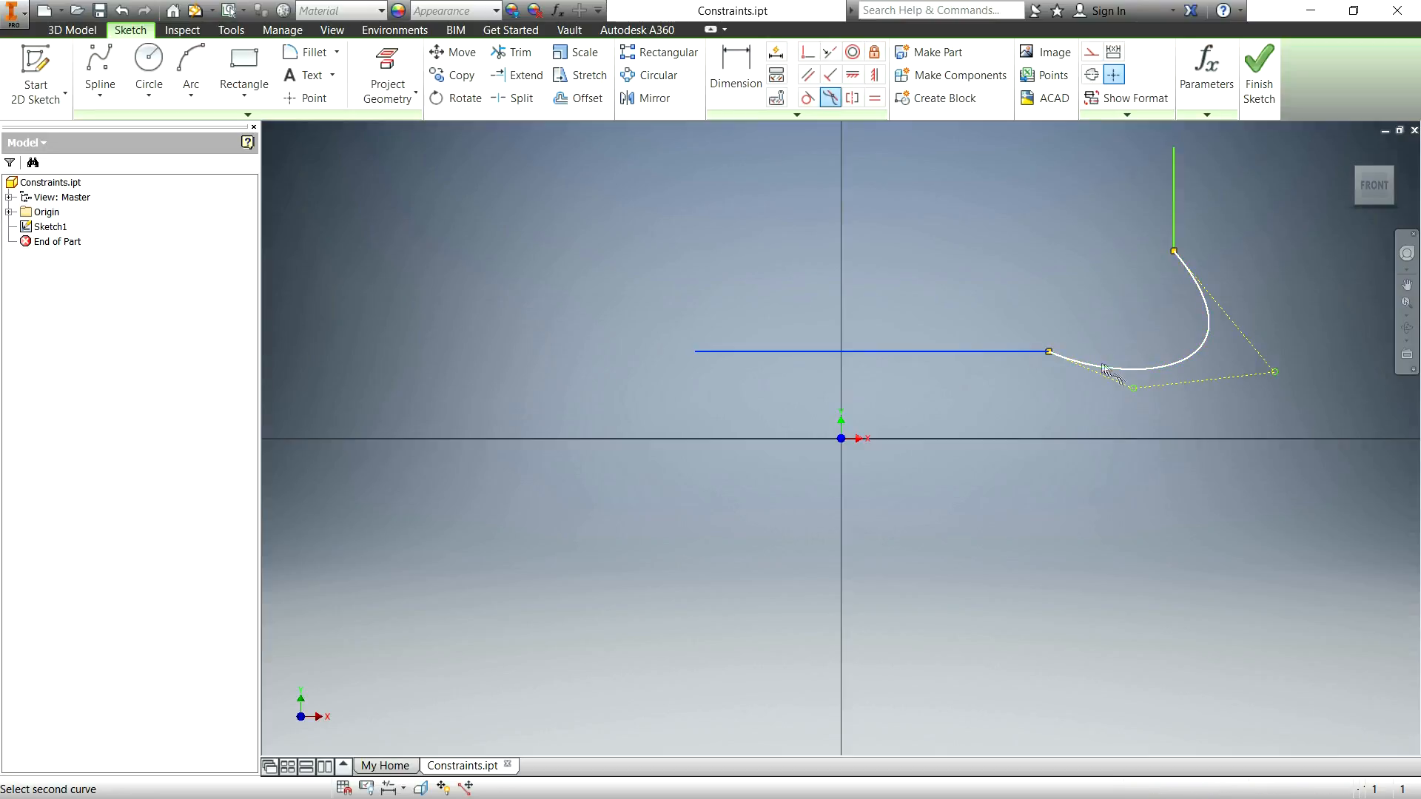
pyautogui.click(1105, 368)
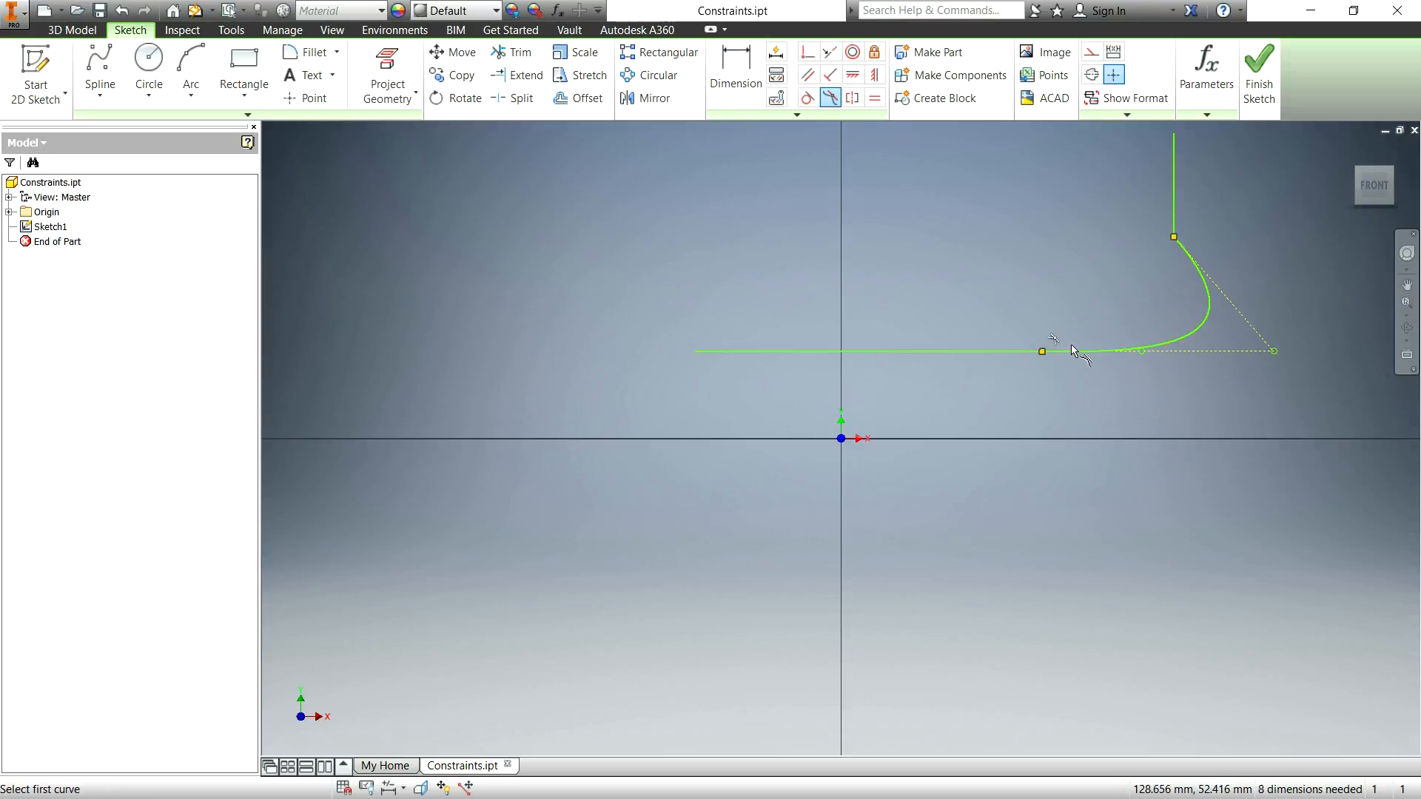
pyautogui.click(1195, 261)
pyautogui.click(1172, 198)
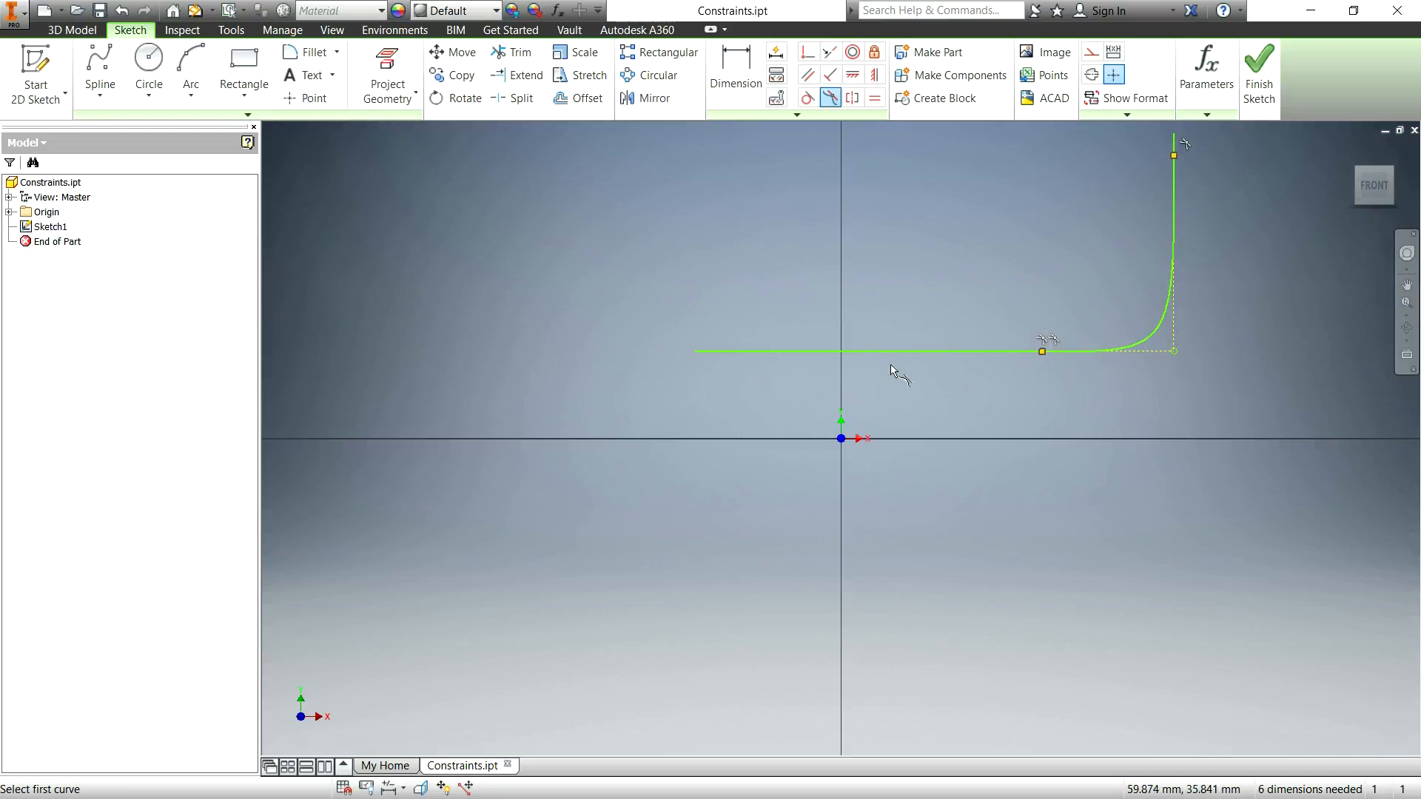
# Delete both lines and the connecting spline from the sketch.
pyautogui.scroll(3, 1121, 299)
pyautogui.scroll(-4, 1189, 268)
pyautogui.scroll(3, 1097, 266)
pyautogui.press('Escape')
pyautogui.moveTo(694, 157); pyautogui.dragTo(1286, 443)
pyautogui.press('Delete')
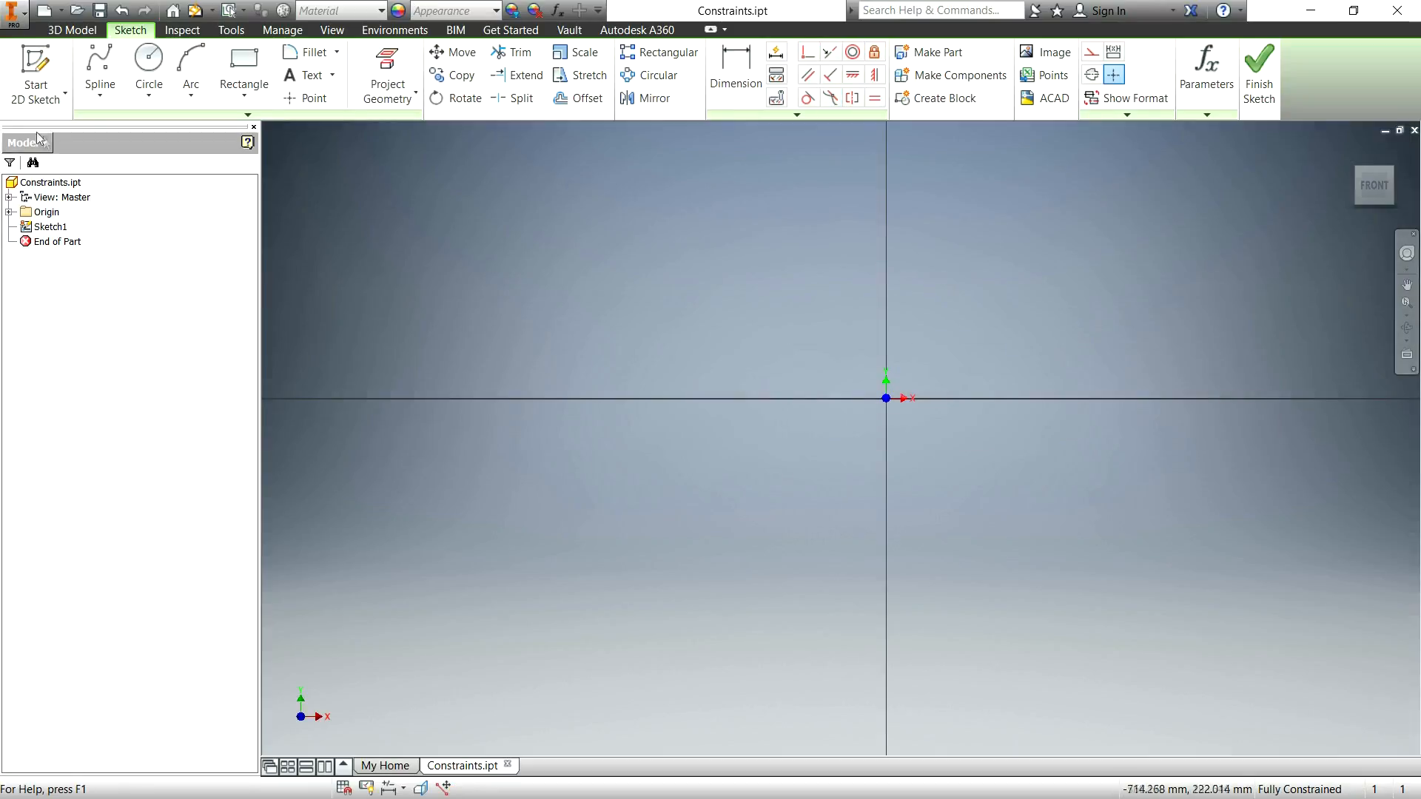
# Draw a horizontal line about 364 mm long above the origin and a connected line about 180 mm long slanting up from its right end.
pyautogui.click(100, 94)
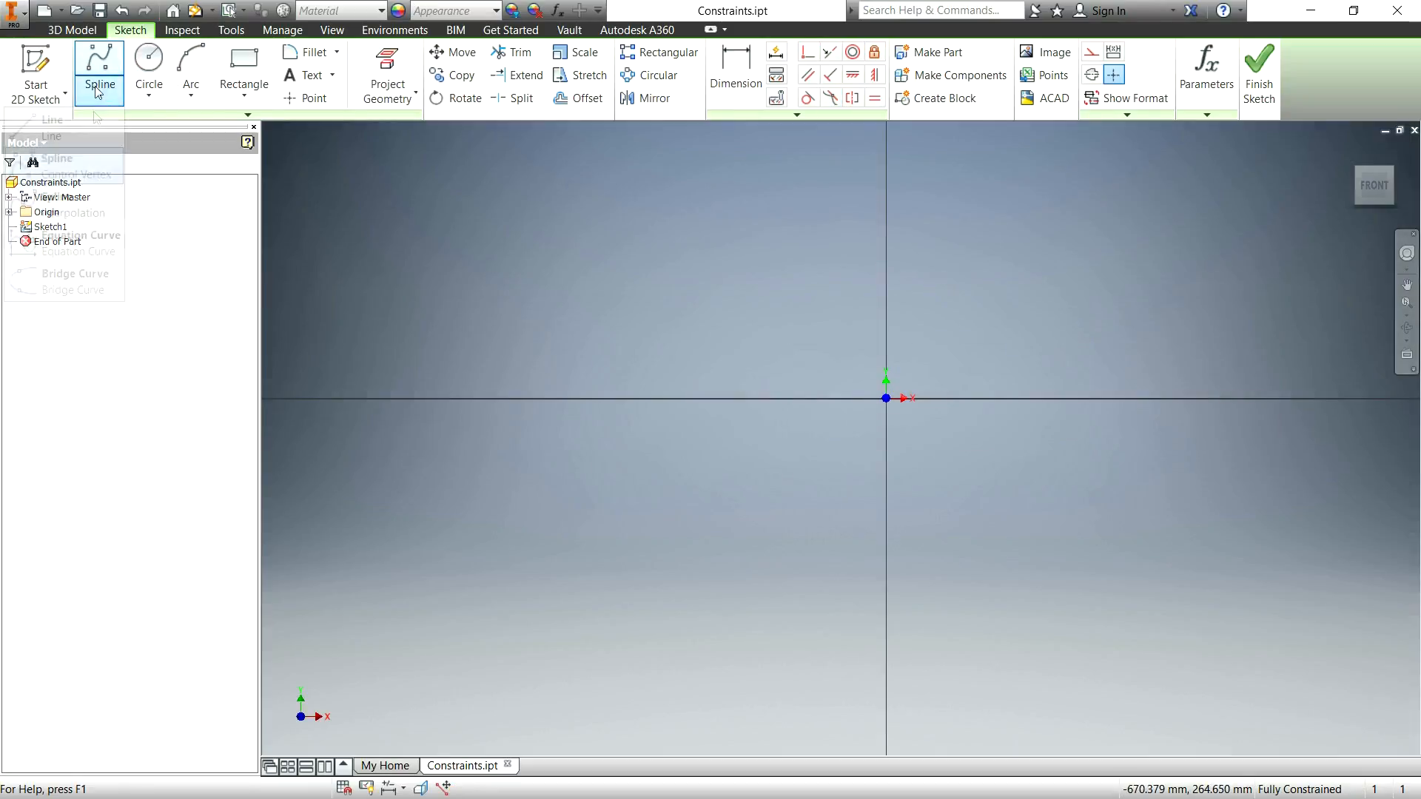
pyautogui.click(94, 139)
pyautogui.click(646, 348)
pyautogui.click(1075, 350)
pyautogui.click(1209, 184)
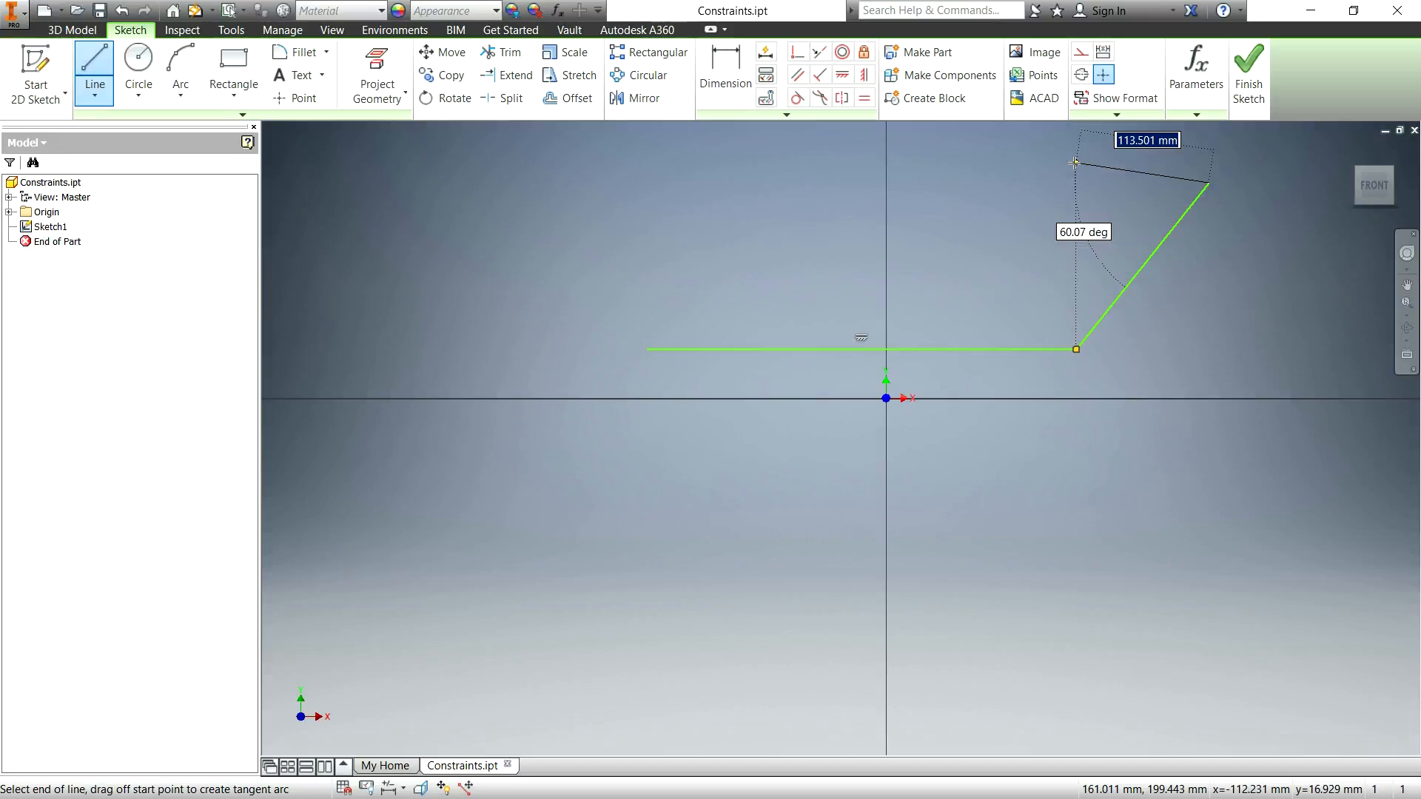
pyautogui.press('Escape')
pyautogui.scroll(-2, 1095, 311)
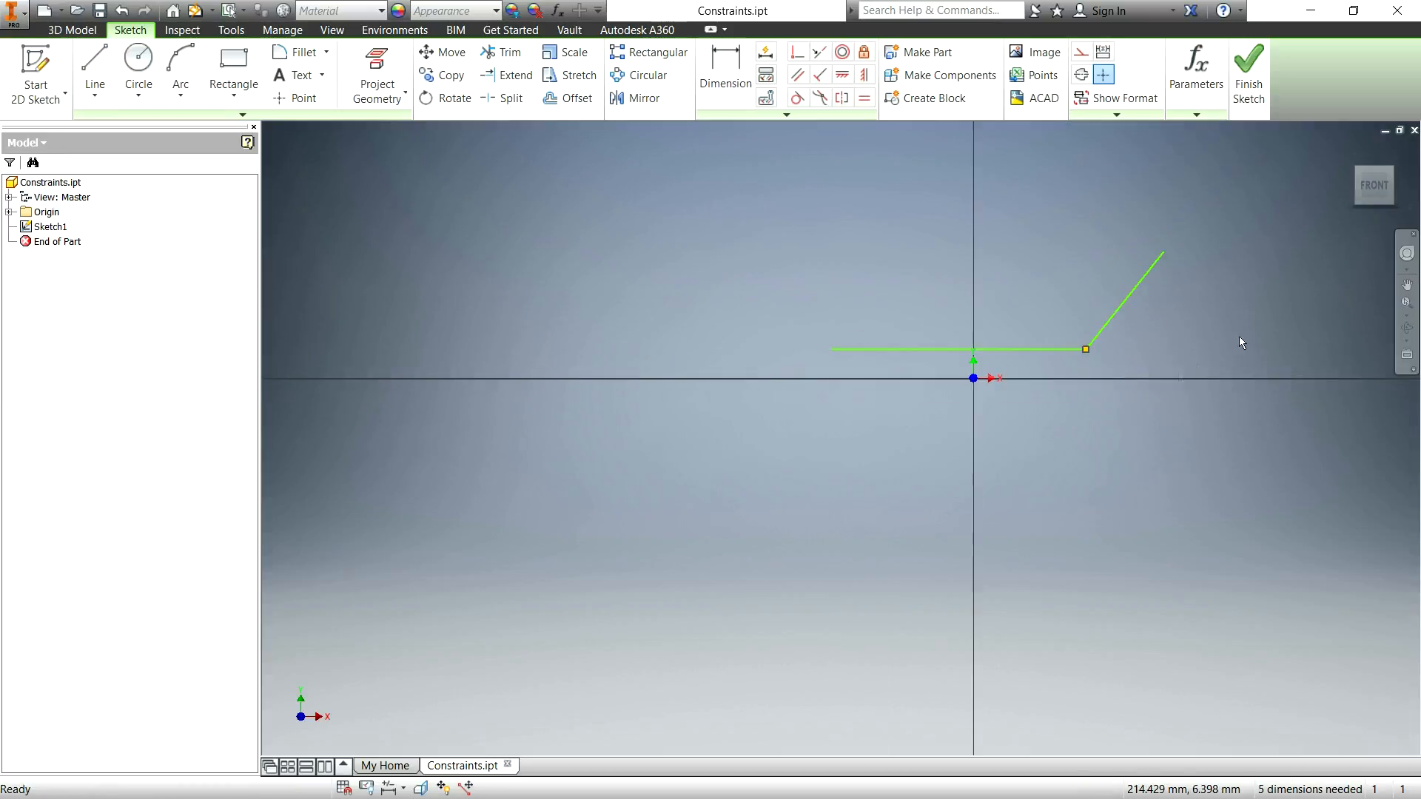
# Draw a control vertex spline looping over from the horizontal line's left end to the slanted line's upper end, with five intermediate vertices.
pyautogui.click(95, 95)
pyautogui.click(48, 175)
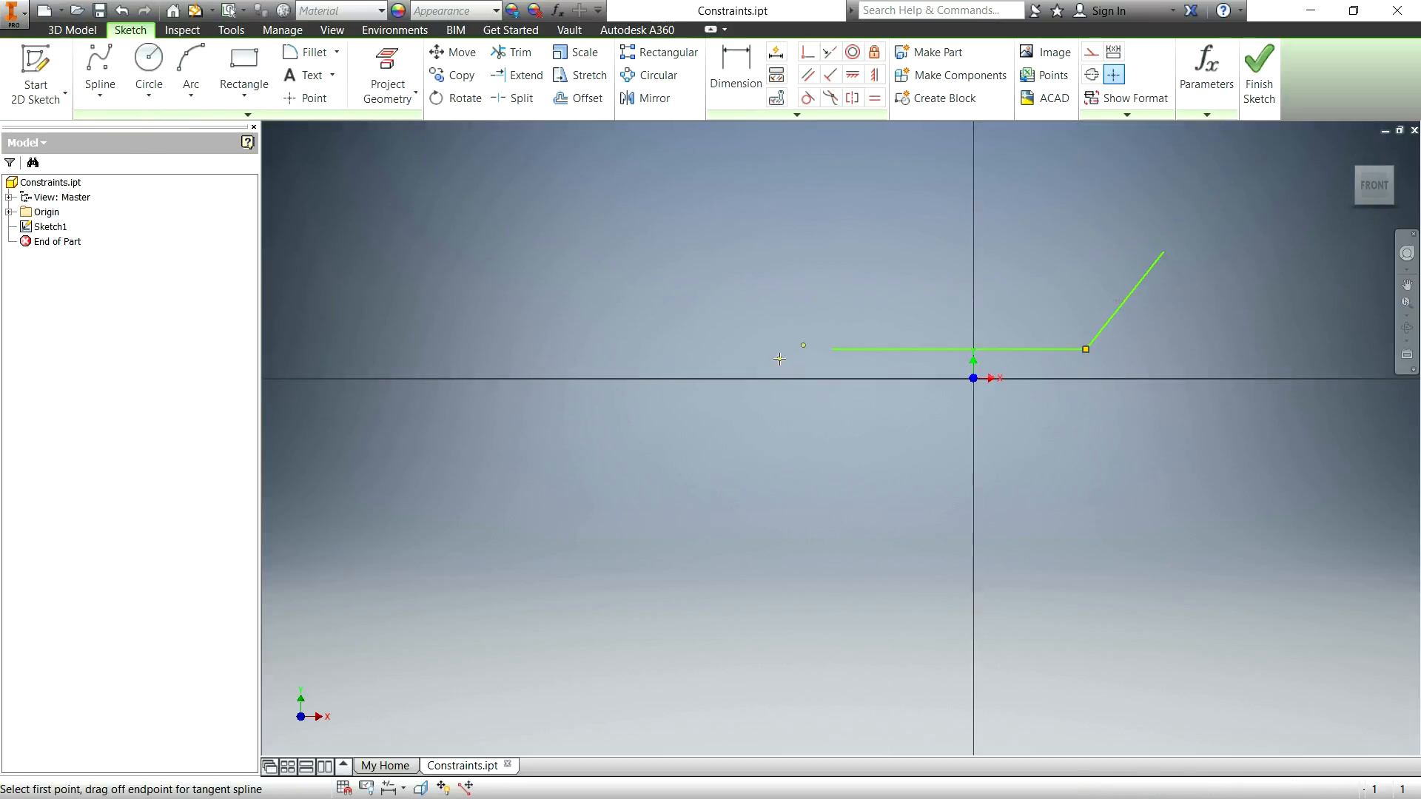
pyautogui.click(831, 348)
pyautogui.click(773, 375)
pyautogui.click(651, 177)
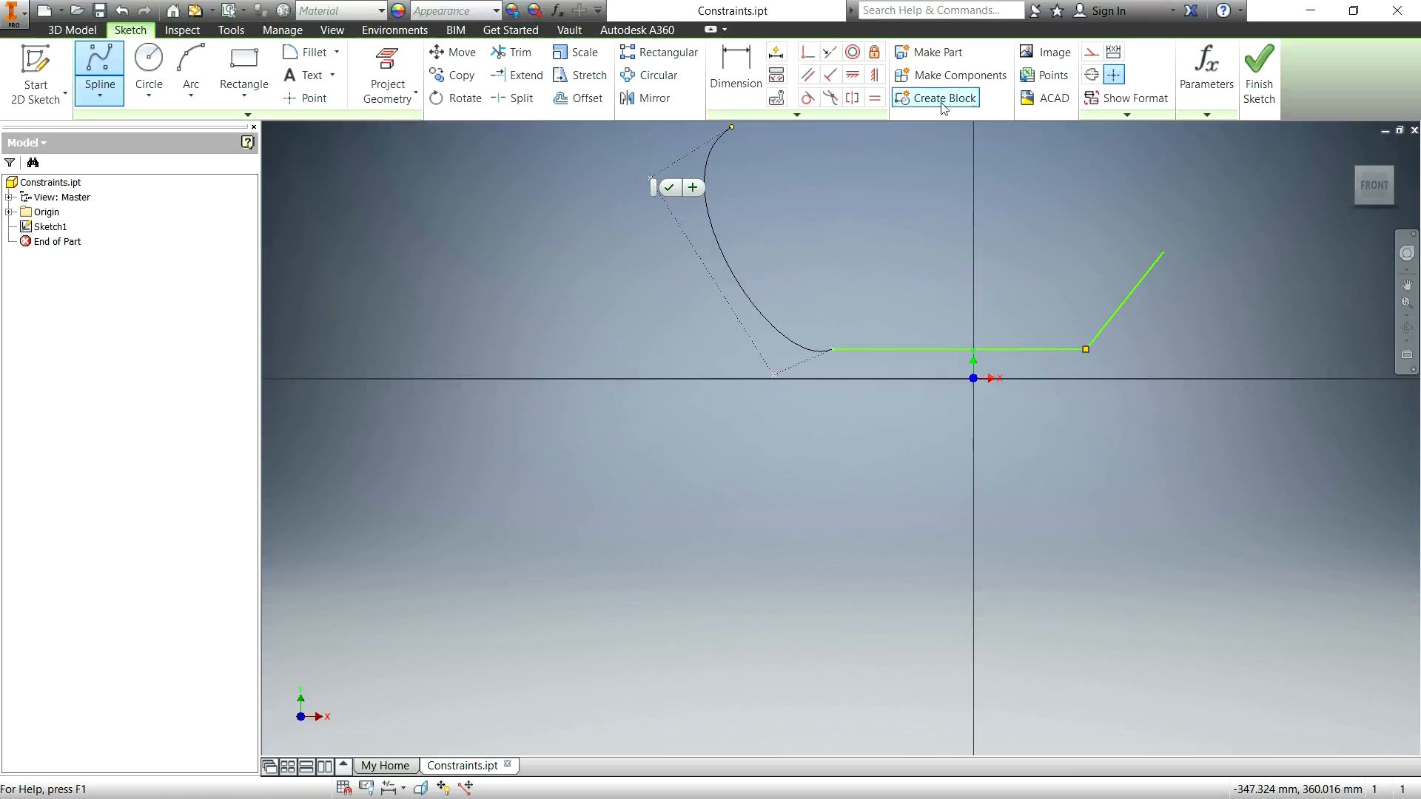
pyautogui.click(988, 139)
pyautogui.click(1275, 163)
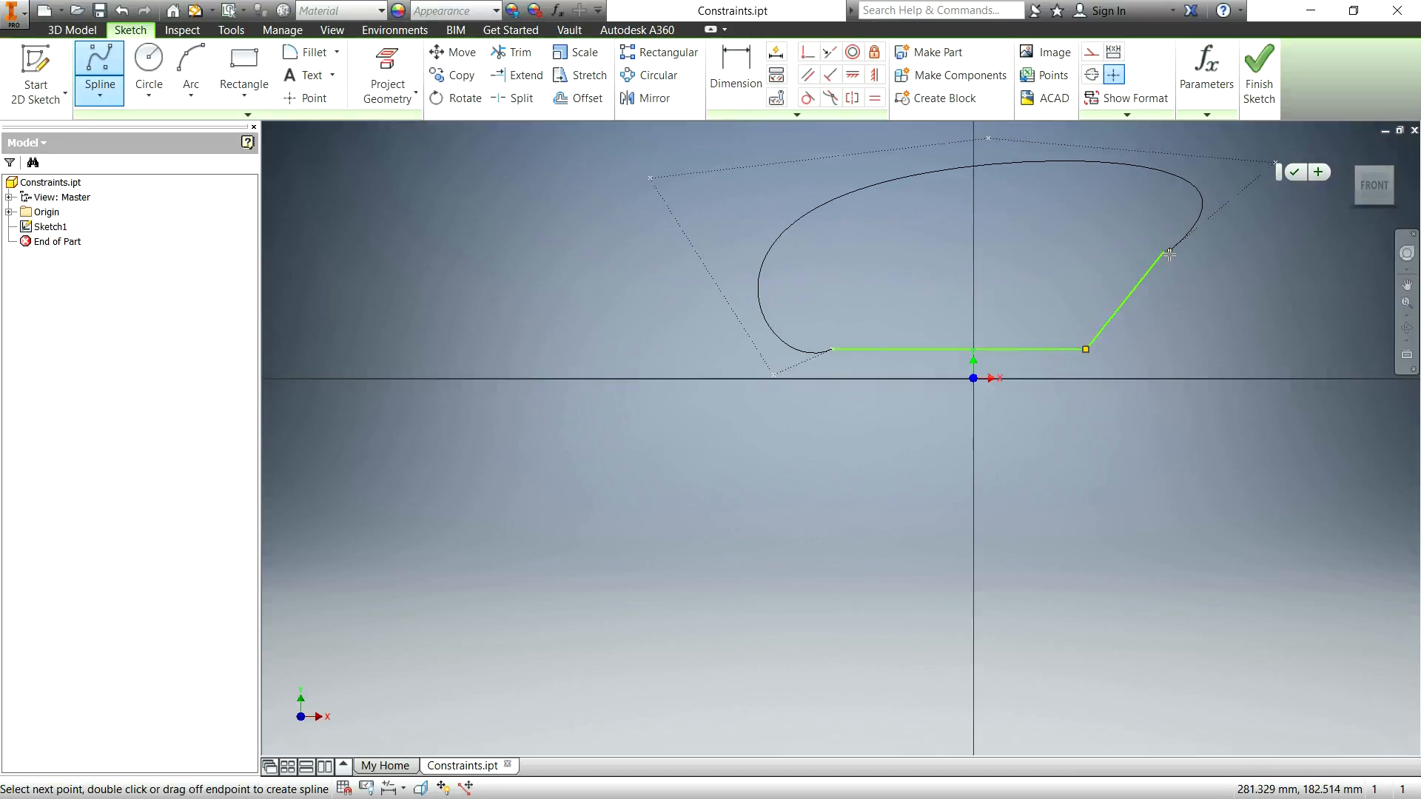
pyautogui.click(1239, 252)
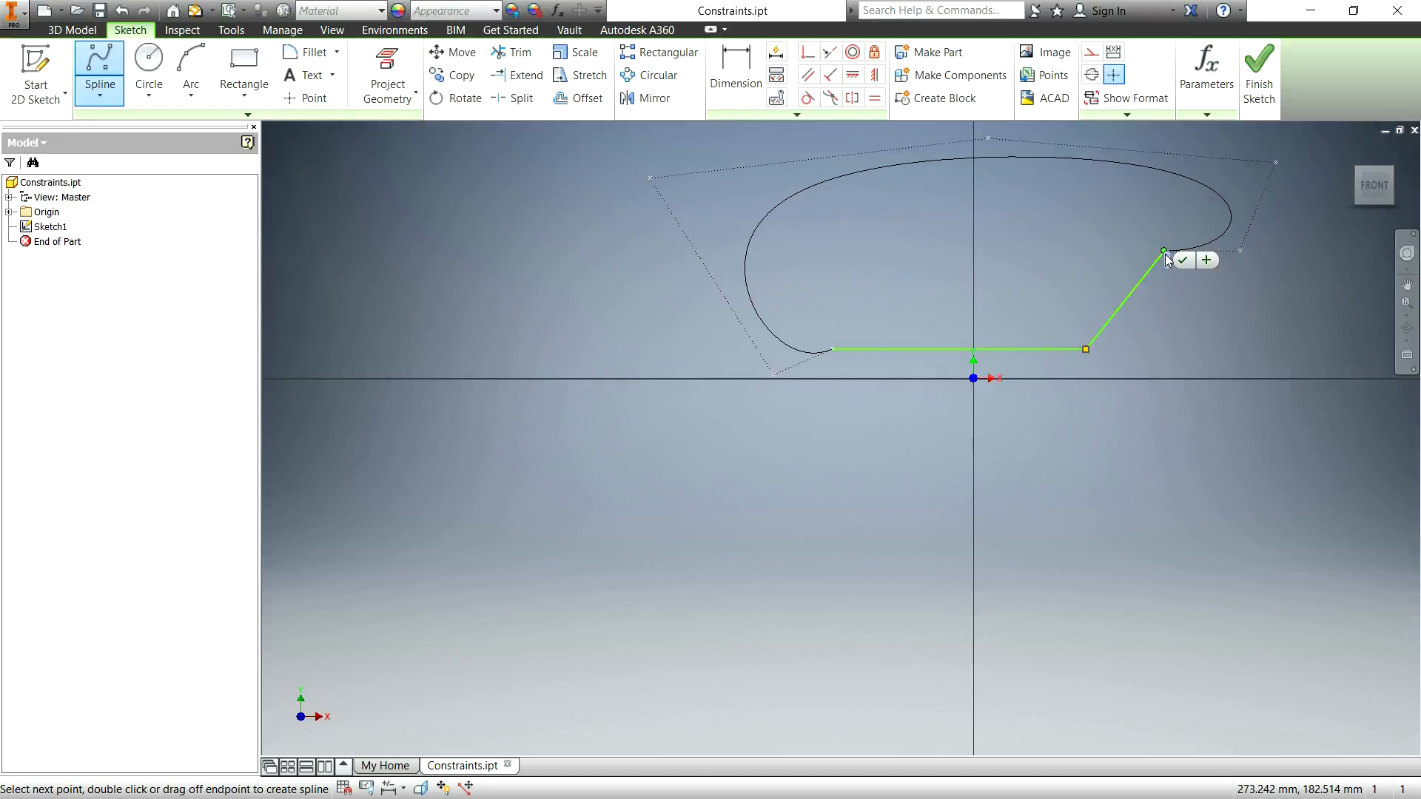
pyautogui.click(1182, 261)
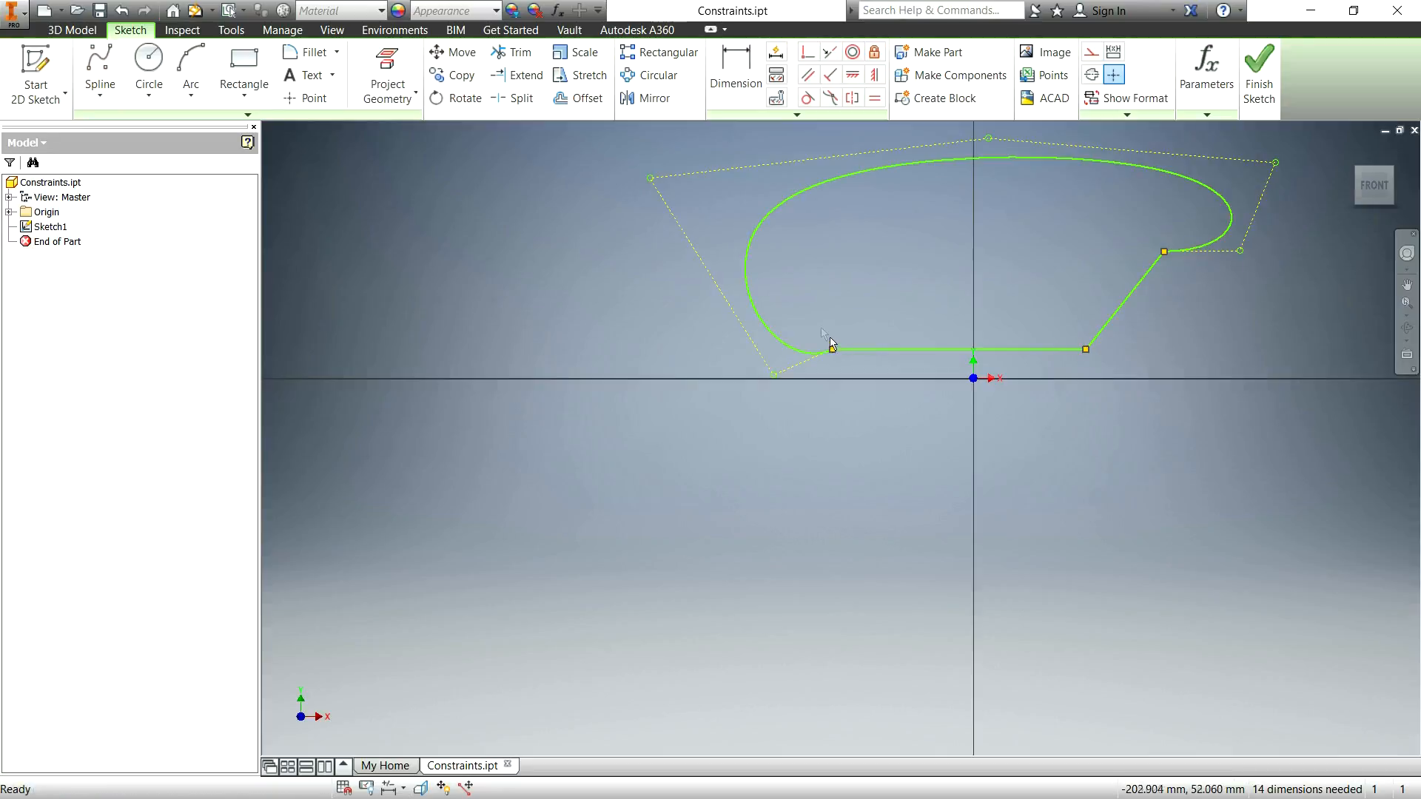
# Try smooth constraints between the looping spline and both lines, and undo them.
pyautogui.click(830, 97)
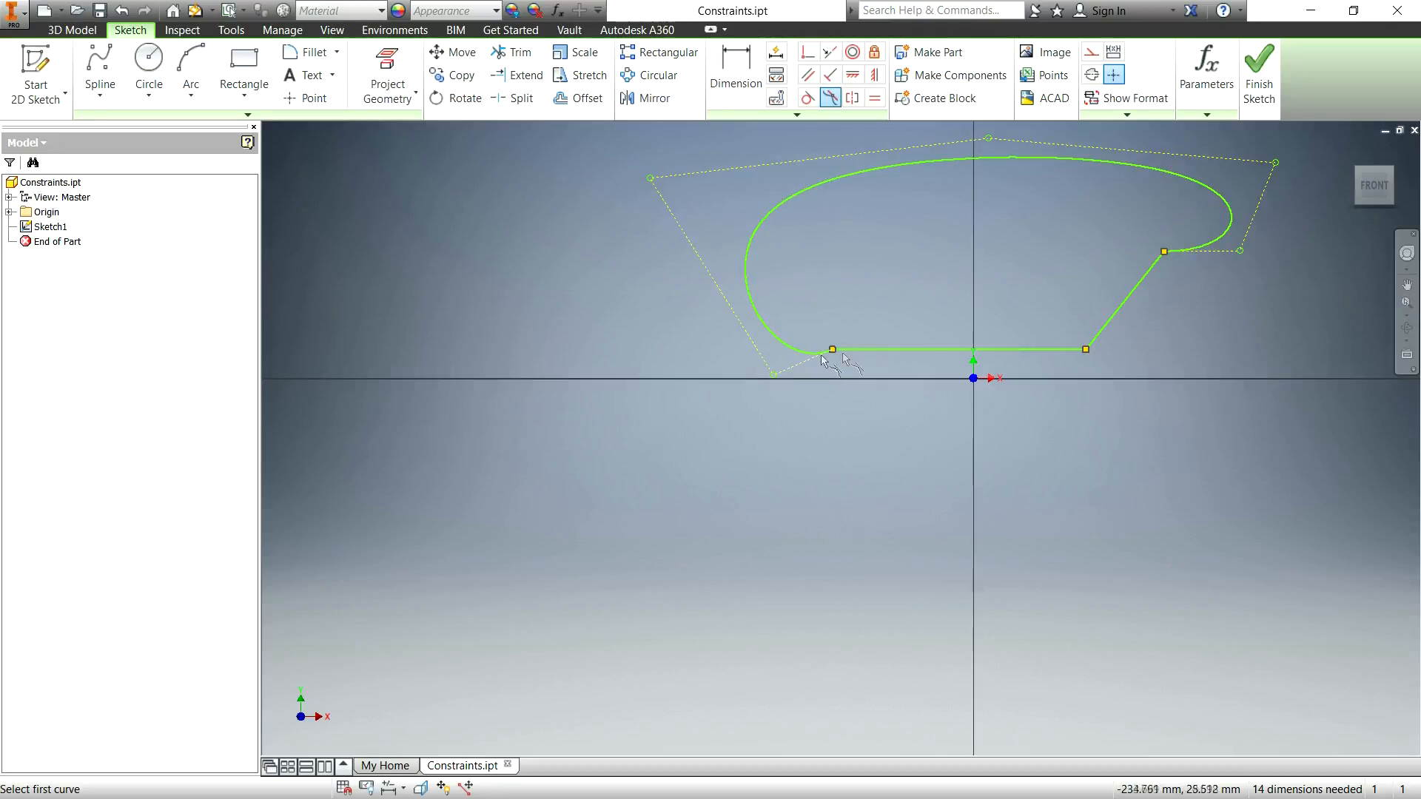
pyautogui.click(897, 354)
pyautogui.click(798, 352)
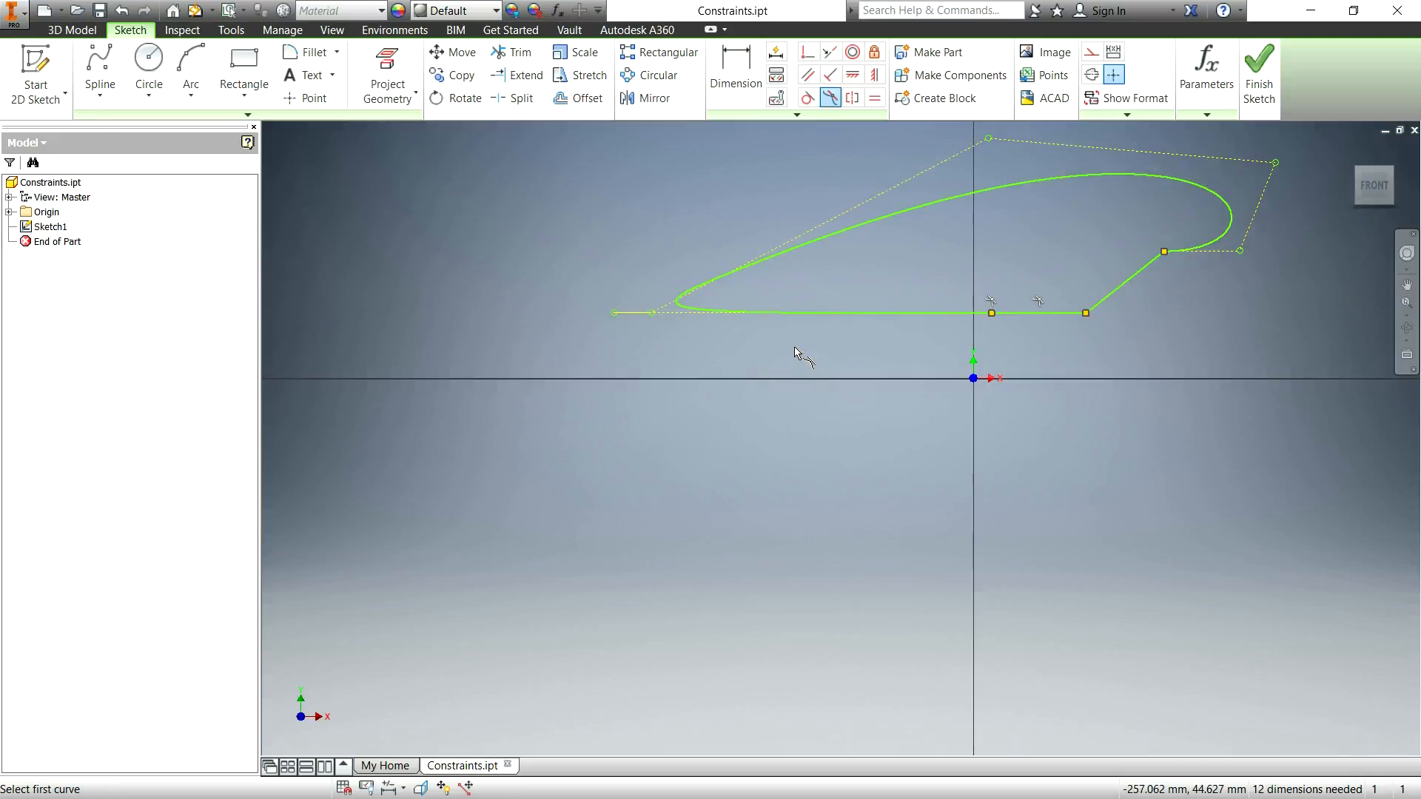
pyautogui.click(1156, 263)
pyautogui.click(1207, 238)
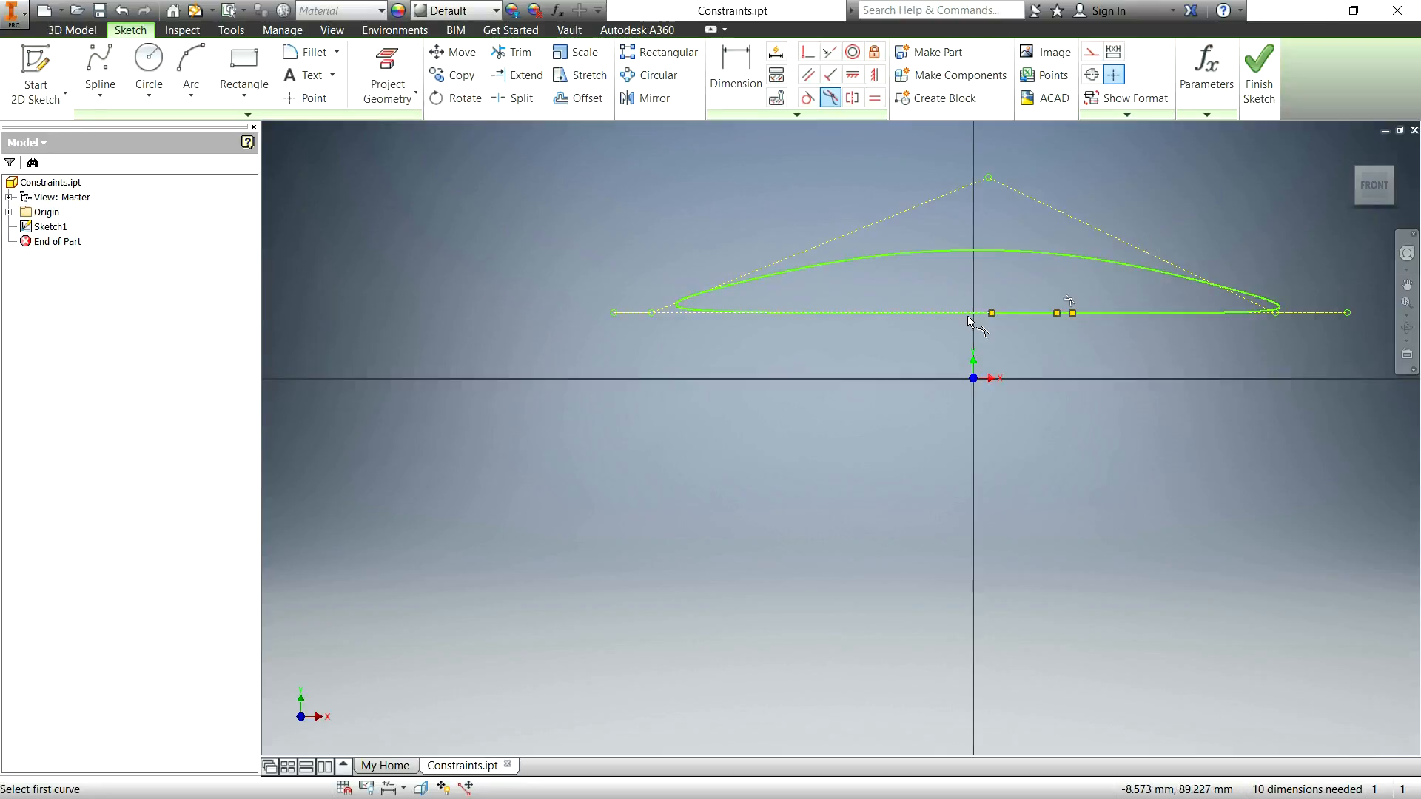
pyautogui.hotkey('ctrl', 'z')
pyautogui.hotkey('ctrl', 'z')
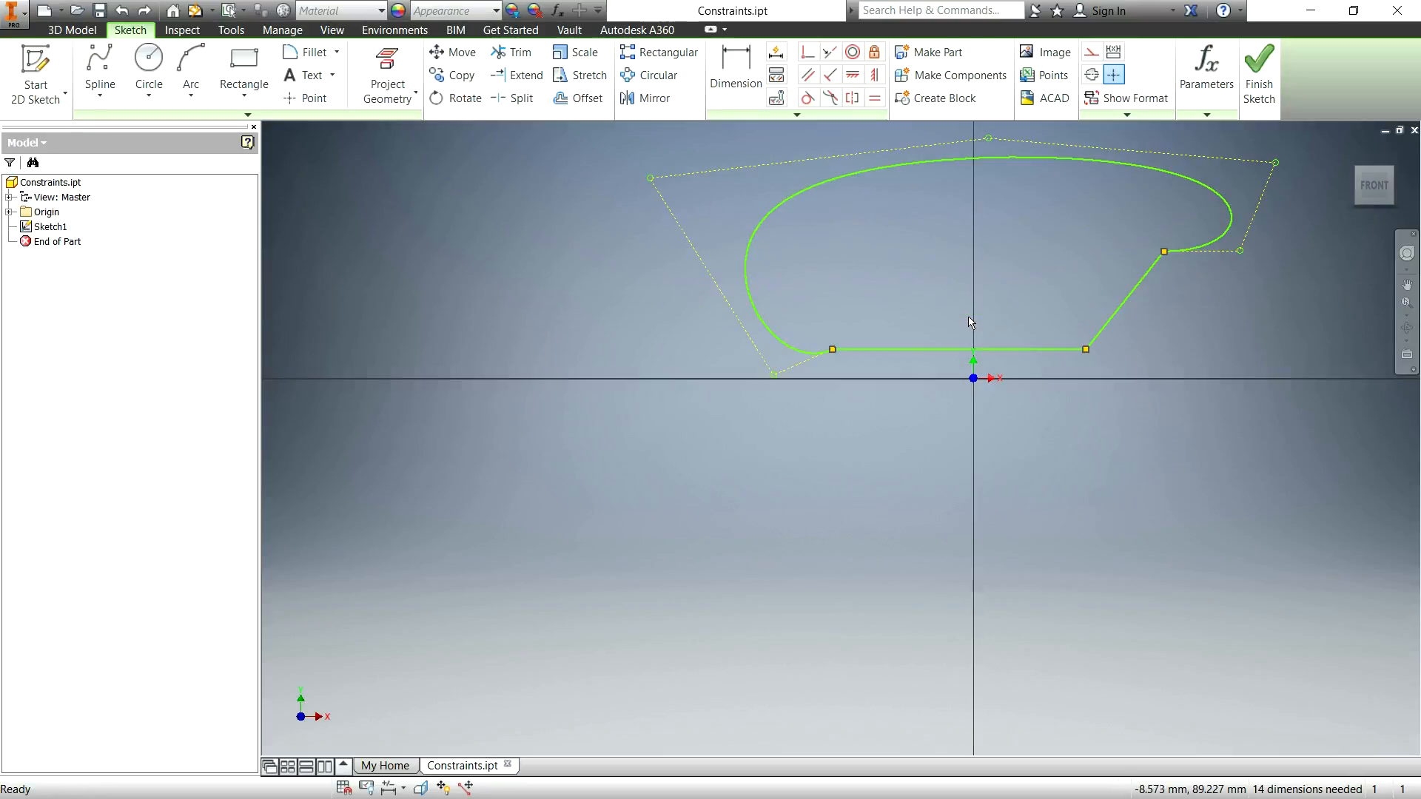
# Apply fix constraints to the slanted line and the horizontal line.
pyautogui.click(874, 51)
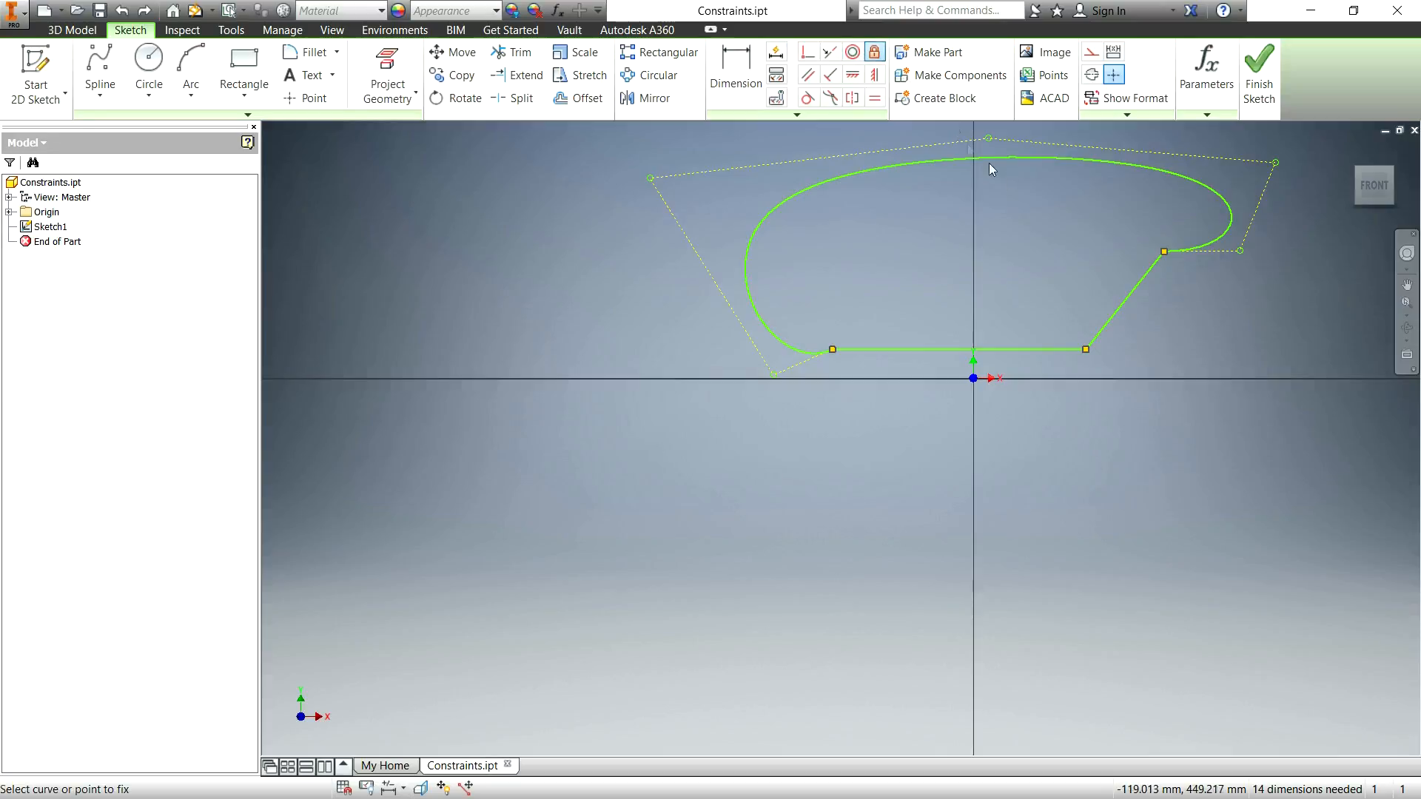
pyautogui.click(1122, 309)
pyautogui.click(1064, 349)
# Apply a smooth constraint between the fixed horizontal line and the spline.
pyautogui.click(830, 98)
pyautogui.click(864, 351)
pyautogui.click(803, 352)
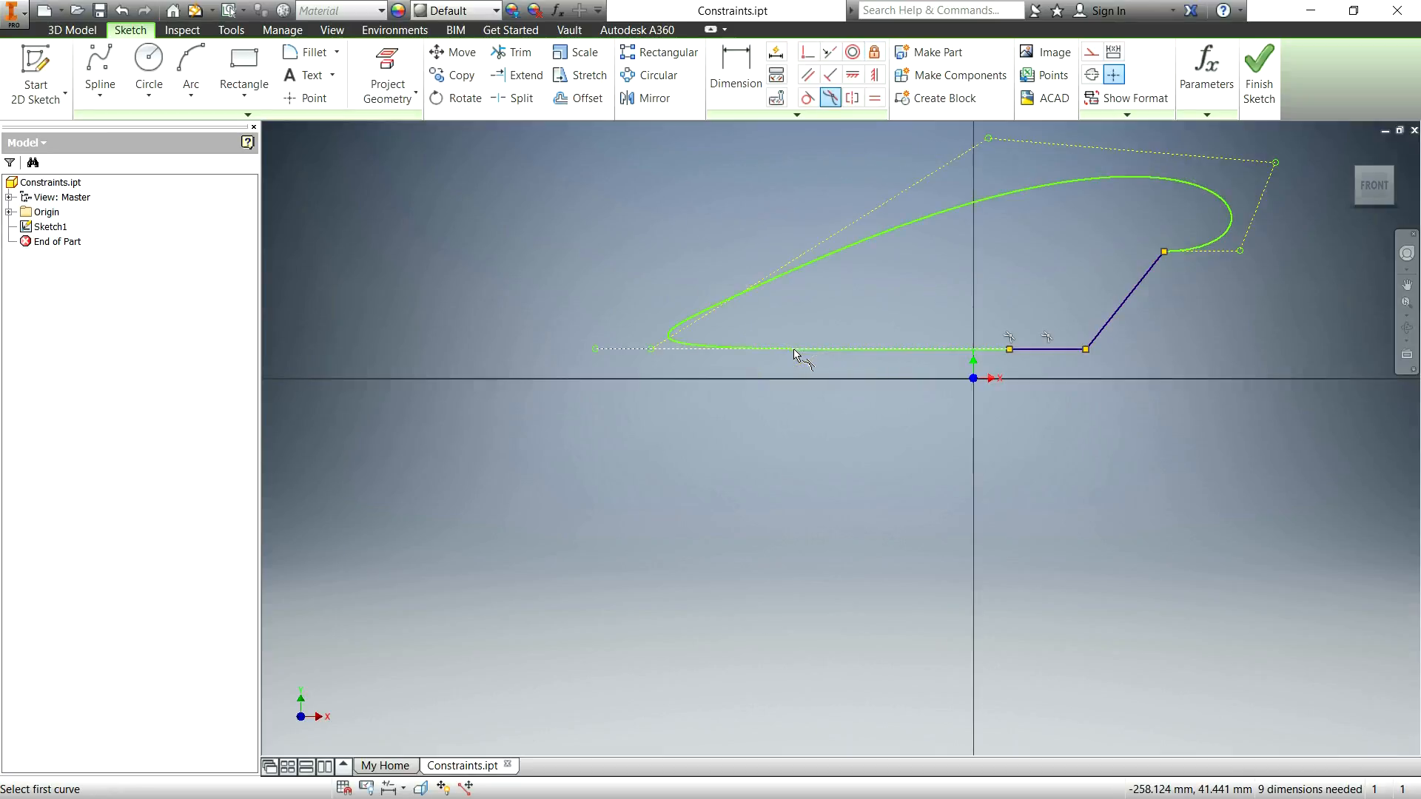
# Try to apply a smooth constraint between the slanted line and the spline, attempting it twice.
pyautogui.click(1150, 268)
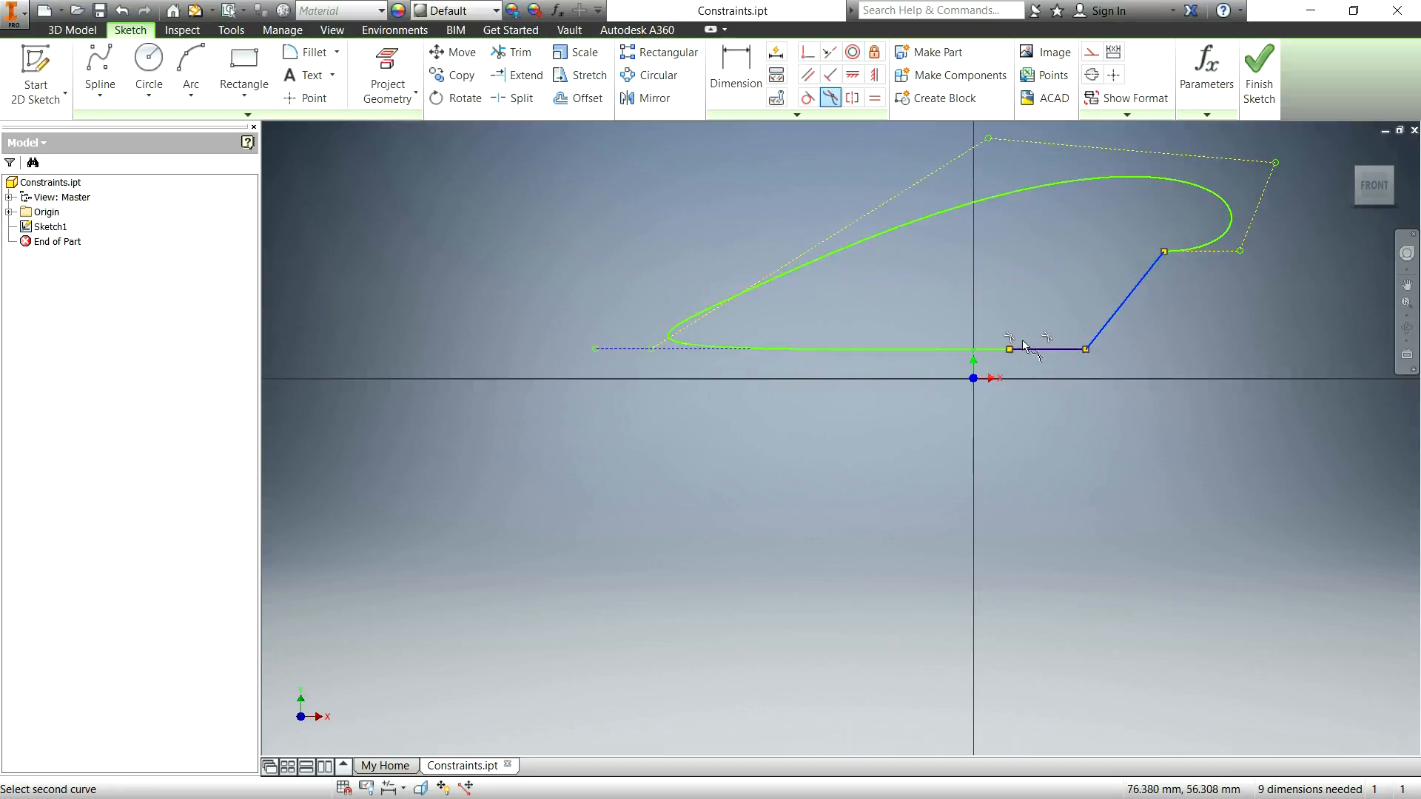
pyautogui.click(1198, 251)
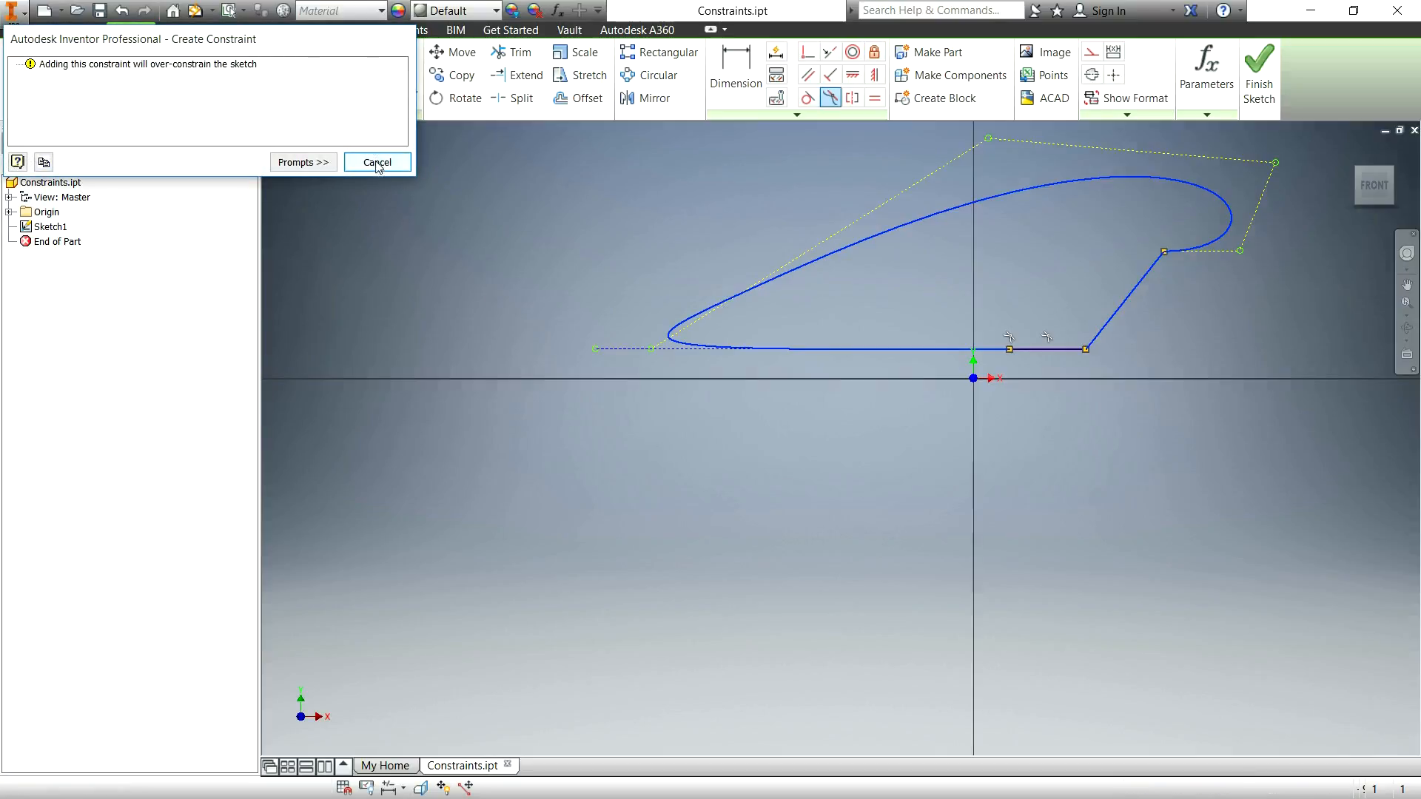
pyautogui.click(378, 162)
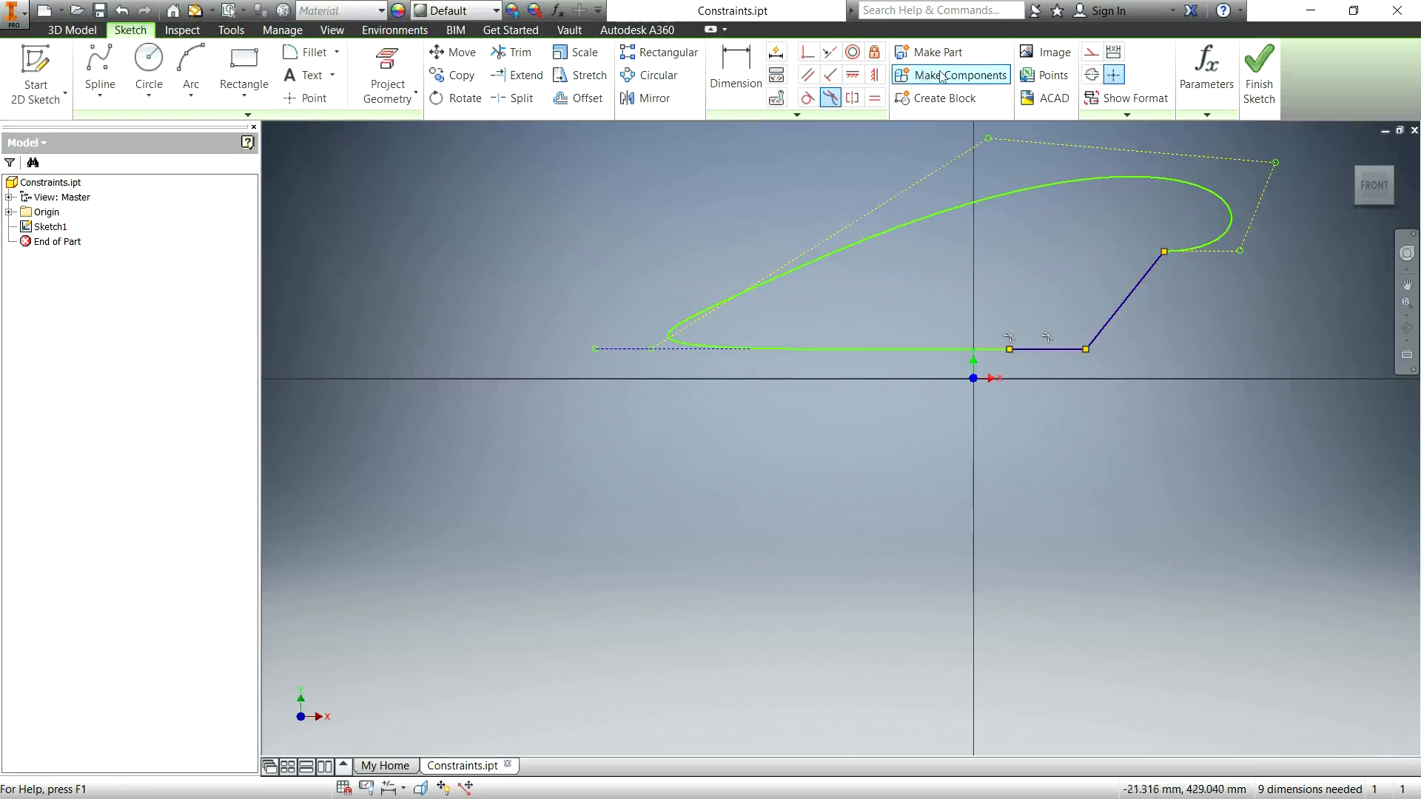
pyautogui.click(827, 108)
pyautogui.click(1155, 261)
pyautogui.click(1205, 250)
pyautogui.press('Escape')
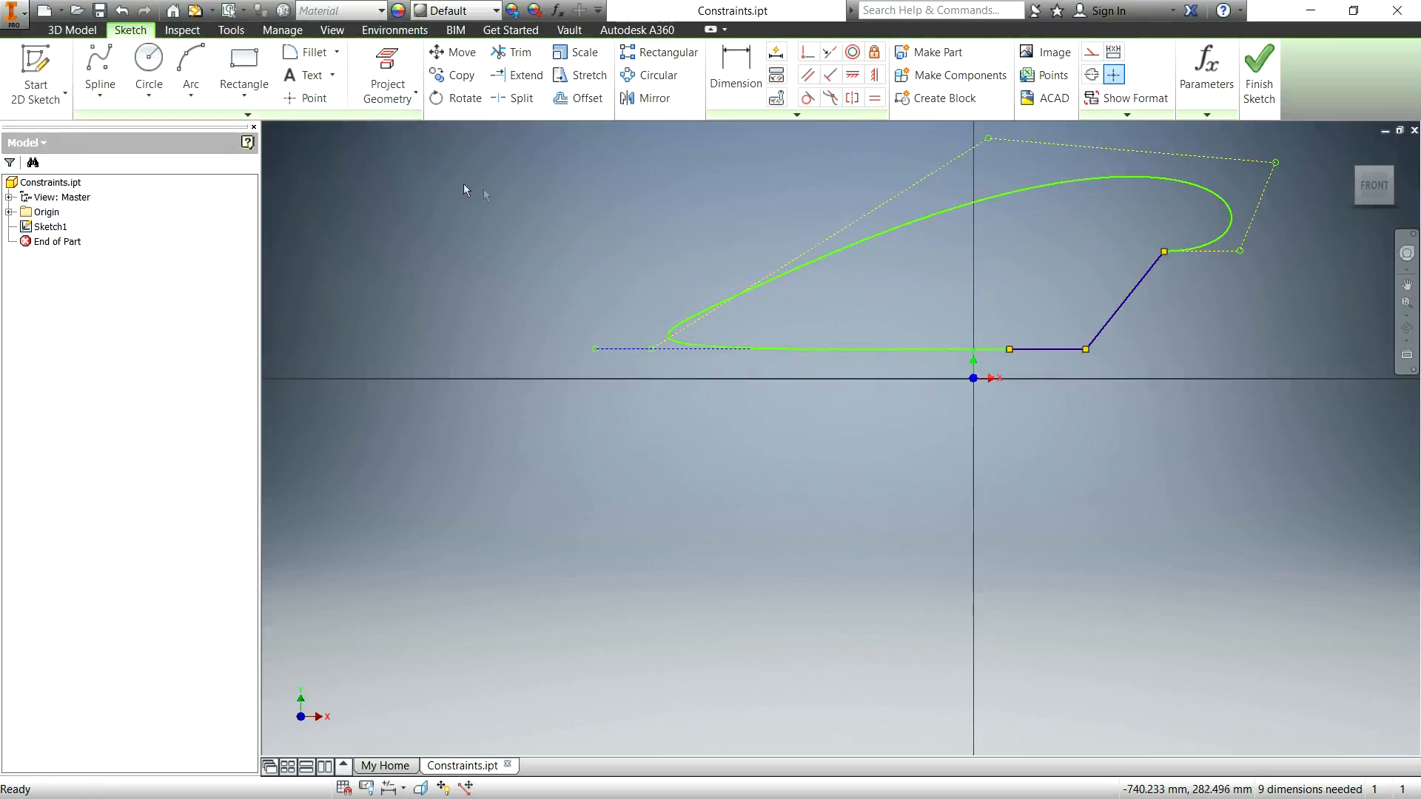
# Undo the smooth constraint at the horizontal line and fix that line in place again.
pyautogui.hotkey('ctrl', 'z')
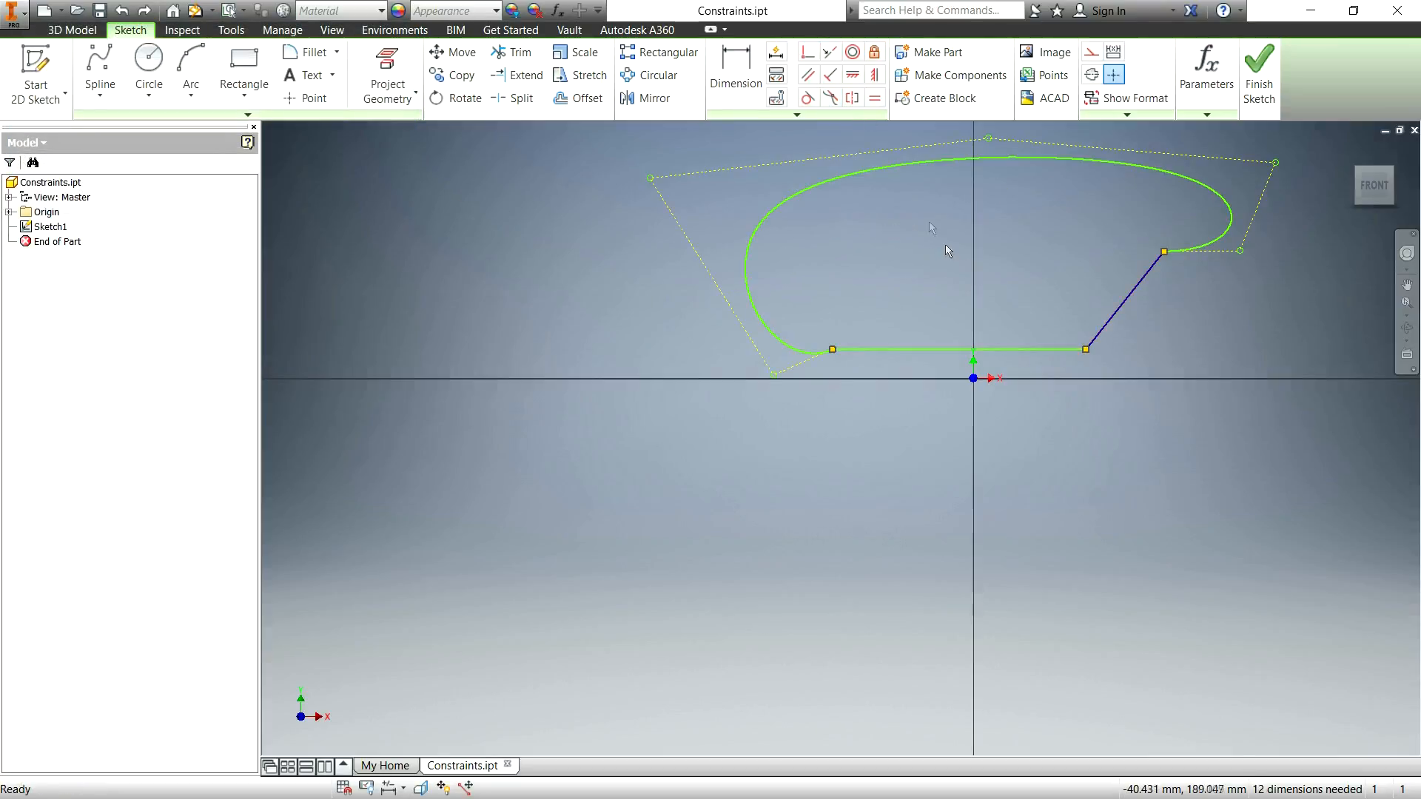
pyautogui.click(874, 52)
pyautogui.click(920, 348)
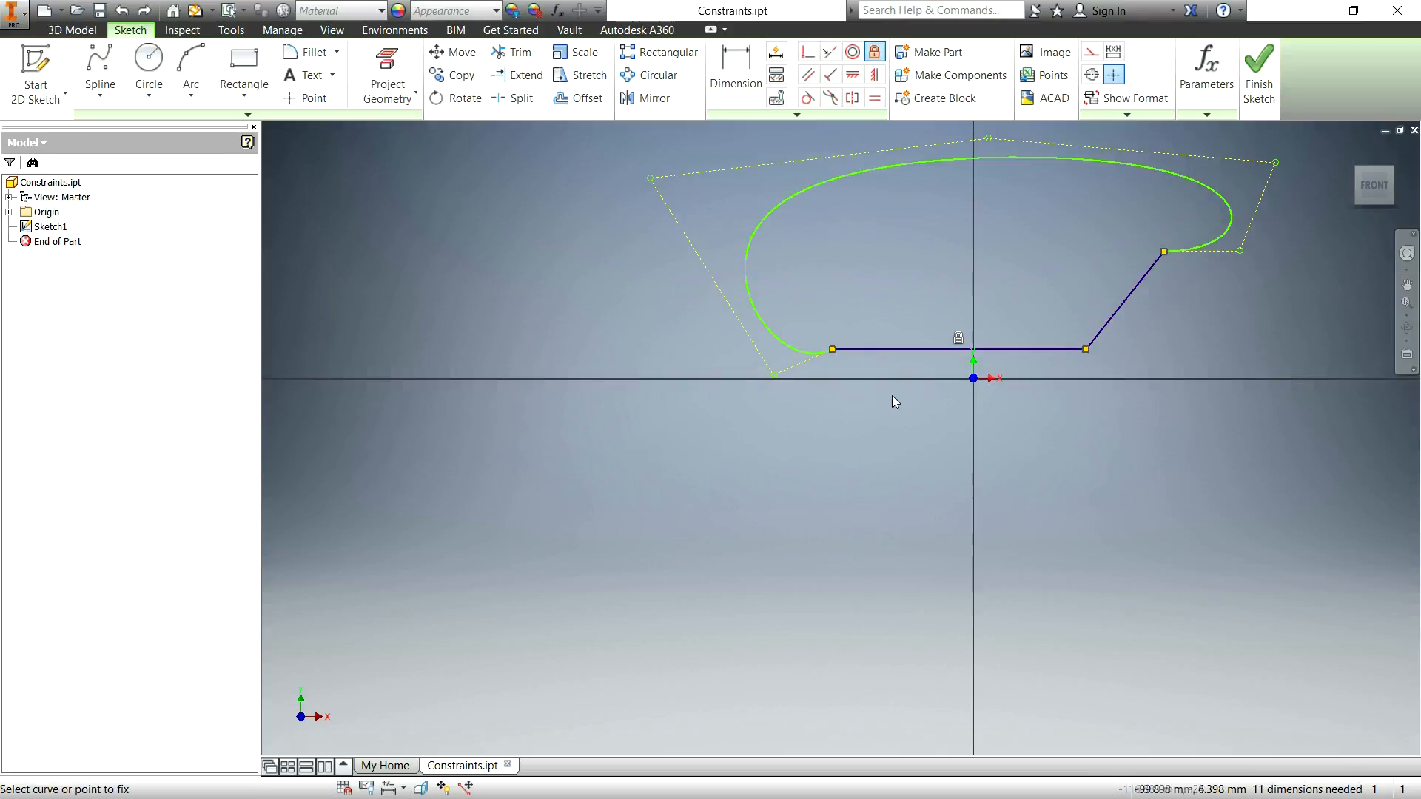
# Dimension the lengths of the horizontal line and the slanted line, accepting their current values.
pyautogui.click(740, 70)
pyautogui.click(1044, 351)
pyautogui.click(1102, 380)
pyautogui.click(1213, 449)
pyautogui.click(1125, 299)
pyautogui.click(1158, 318)
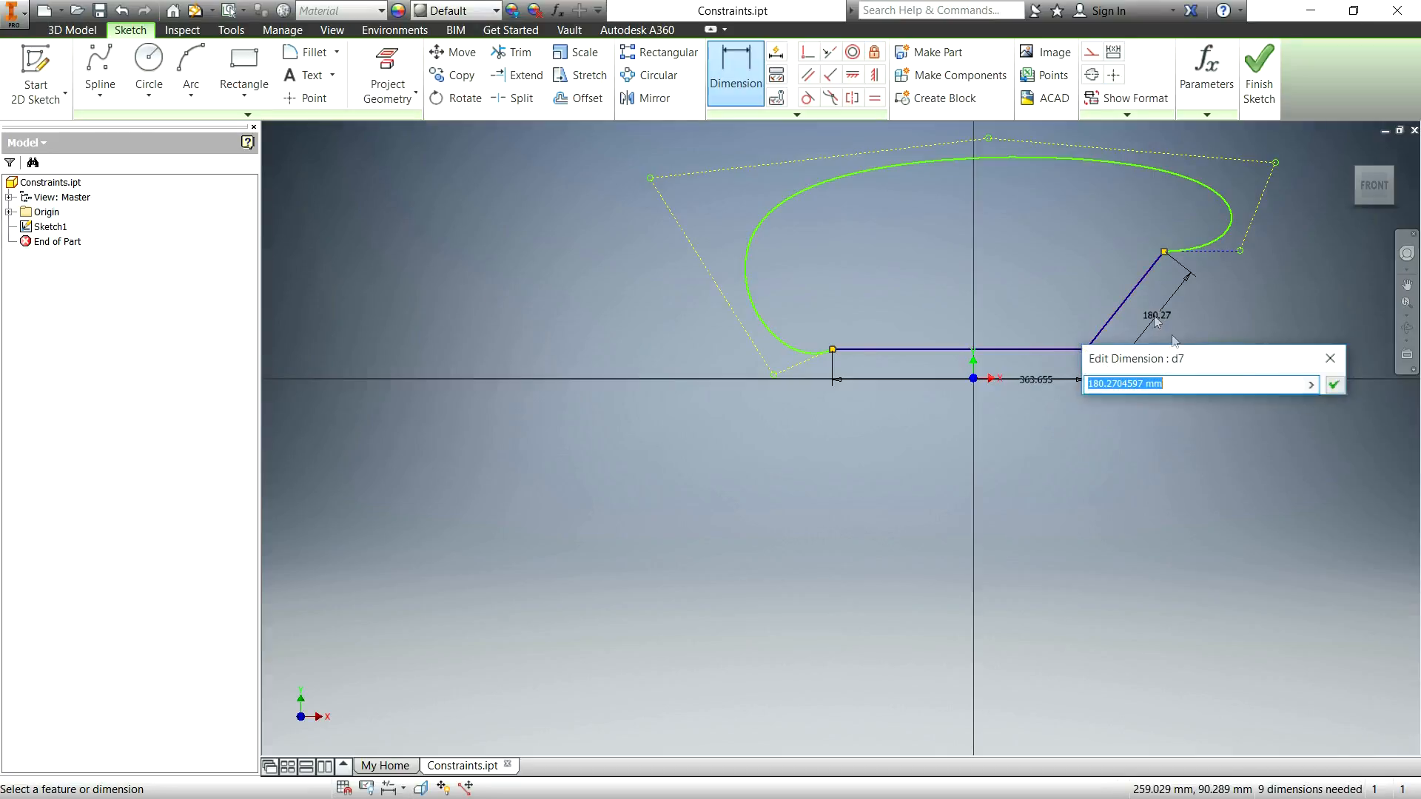
pyautogui.click(1332, 385)
# Try a smooth constraint between the spline and the dimensioned slanted line, and cancel it.
pyautogui.click(829, 98)
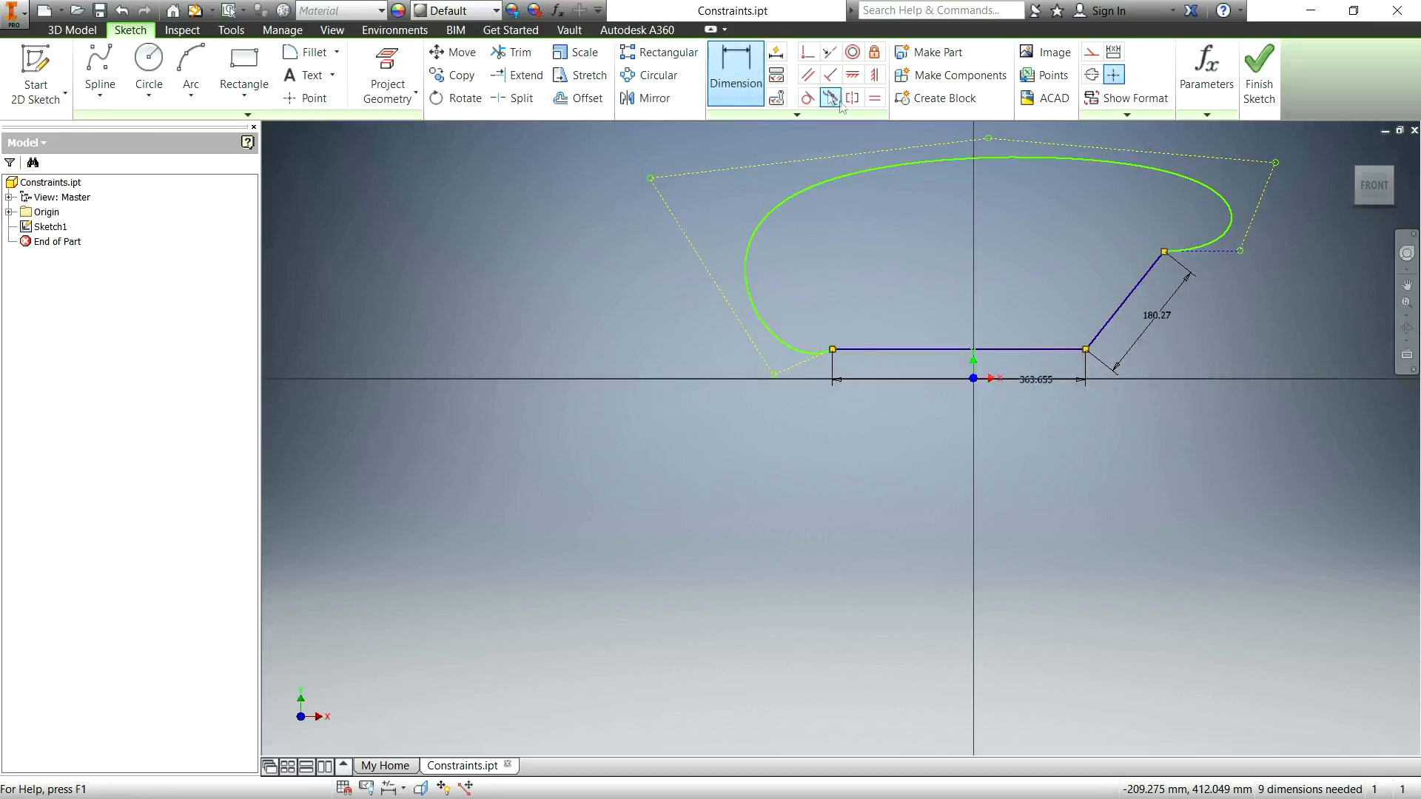
pyautogui.click(1221, 232)
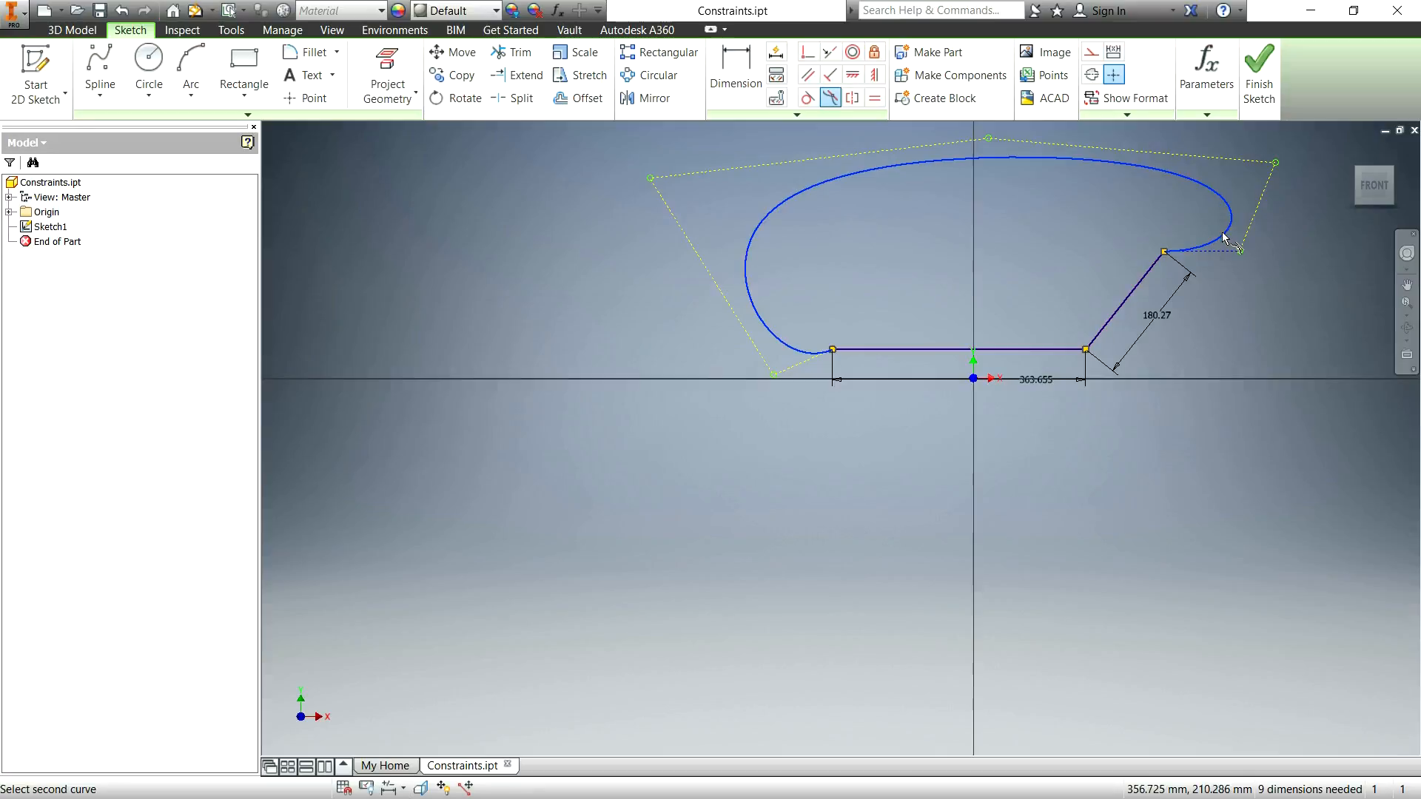
pyautogui.click(1136, 285)
pyautogui.click(372, 159)
pyautogui.press('Escape')
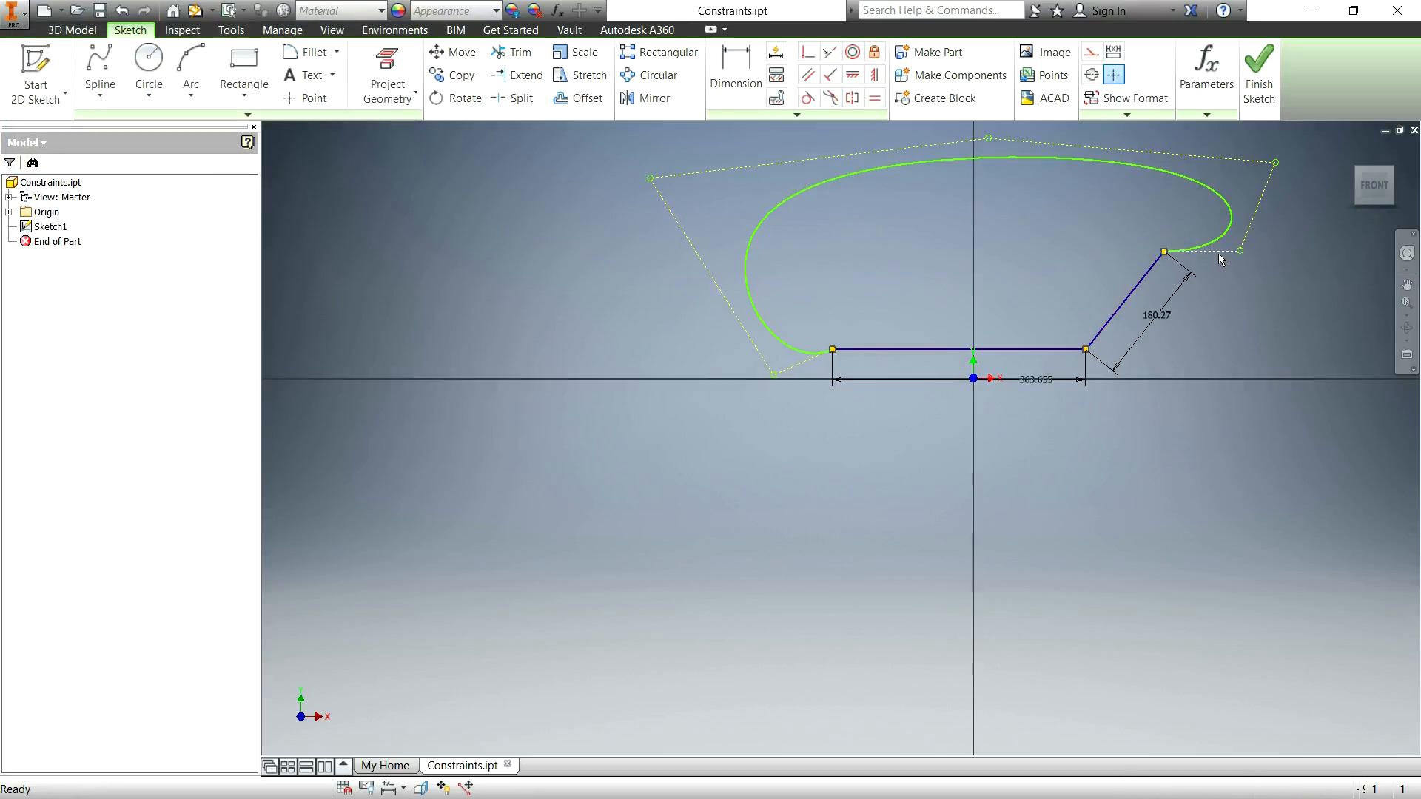
# Delete the horizontal constraint on the spline's control polygon segment that starts at the slanted line's upper end.
pyautogui.click(1215, 251)
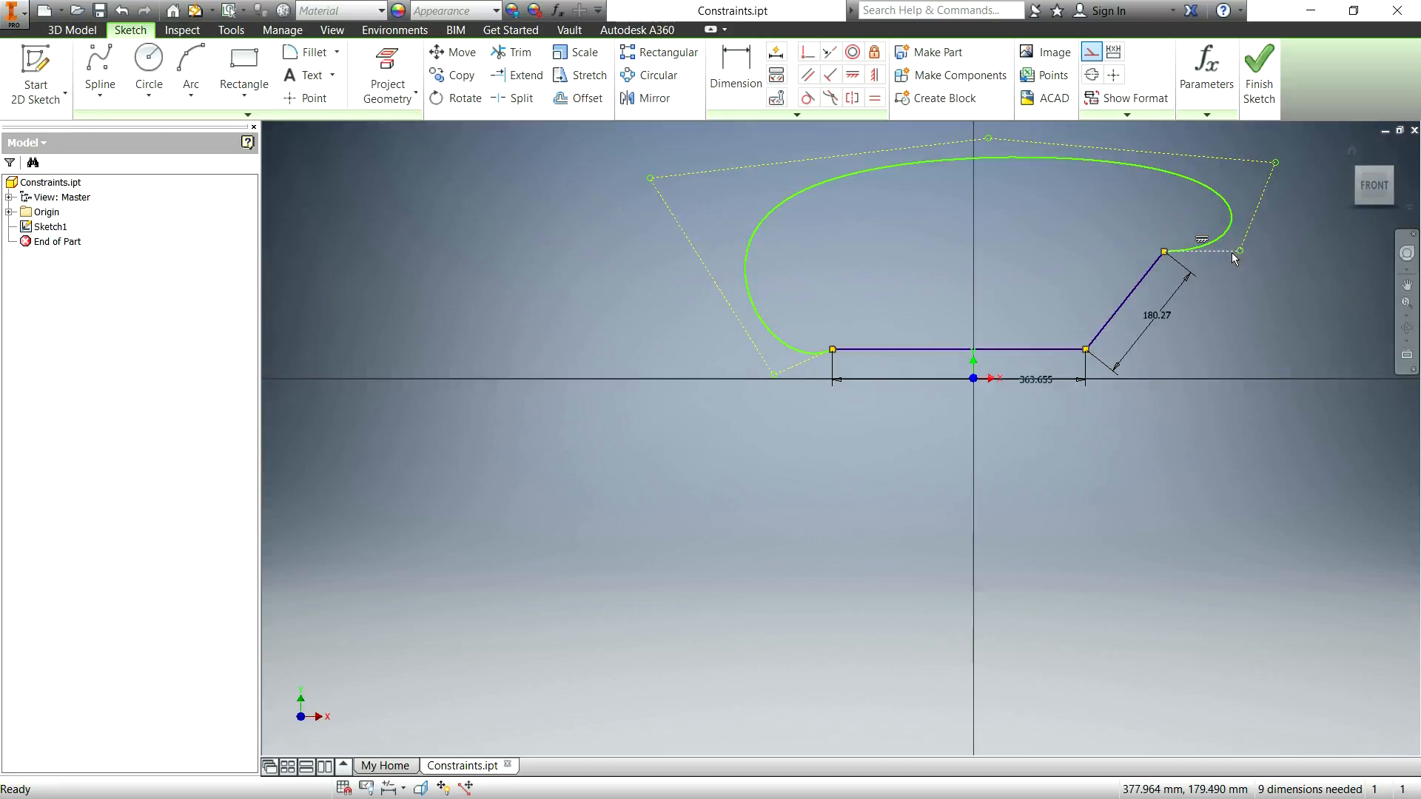
pyautogui.click(1205, 248)
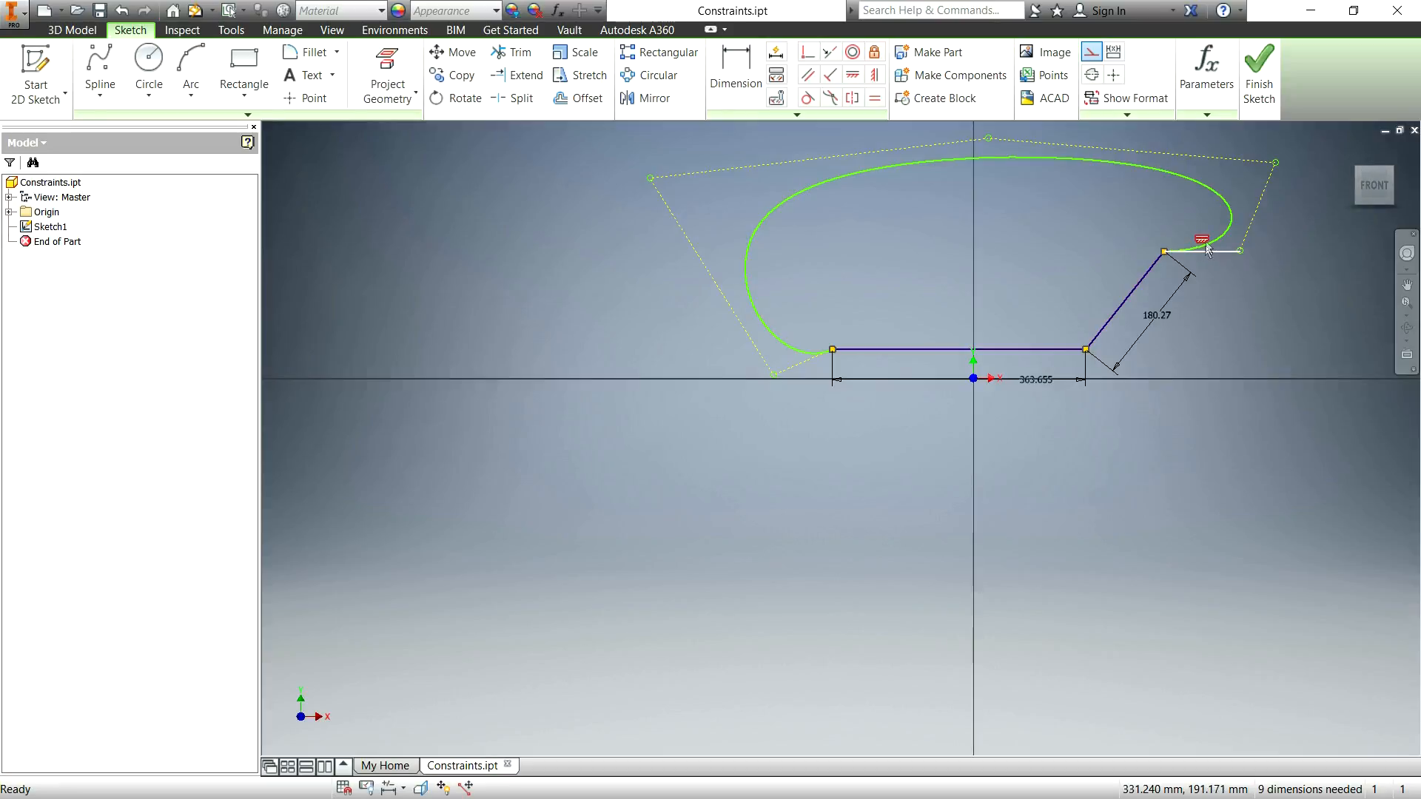
pyautogui.click(1310, 234)
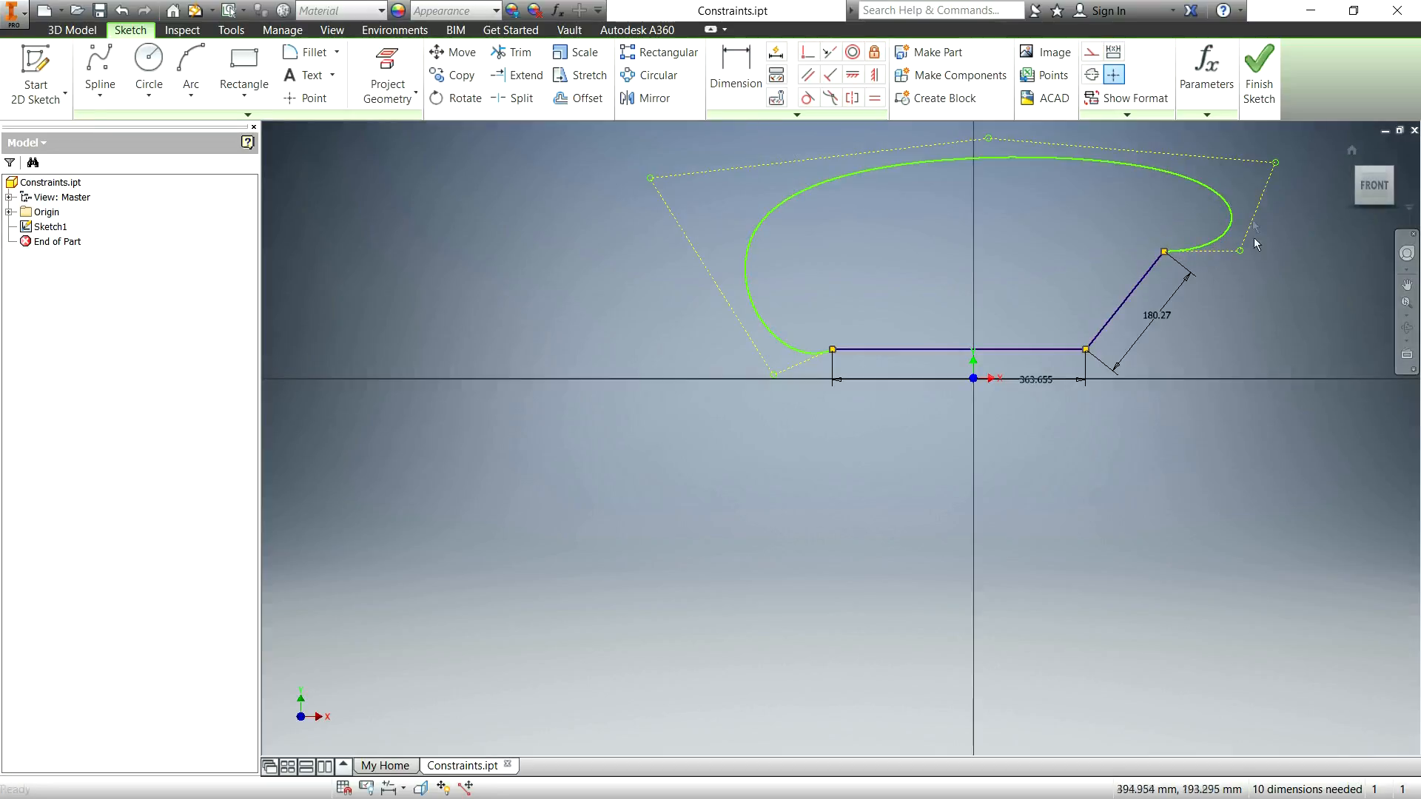
# Apply smooth constraints between the slanted line and the spline, and between the horizontal line and the spline's other end.
pyautogui.click(829, 98)
pyautogui.click(1140, 281)
pyautogui.click(1220, 235)
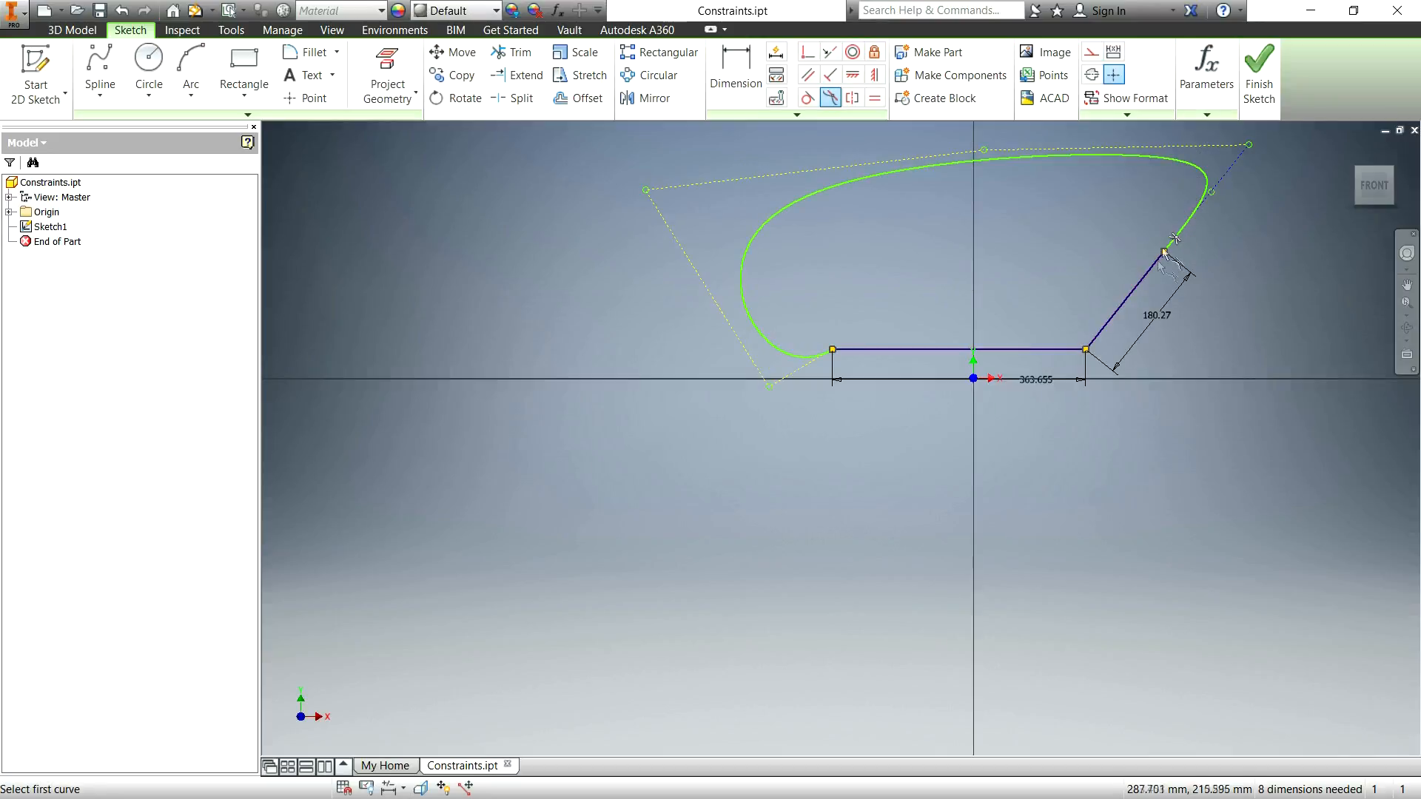
pyautogui.click(851, 352)
pyautogui.click(798, 357)
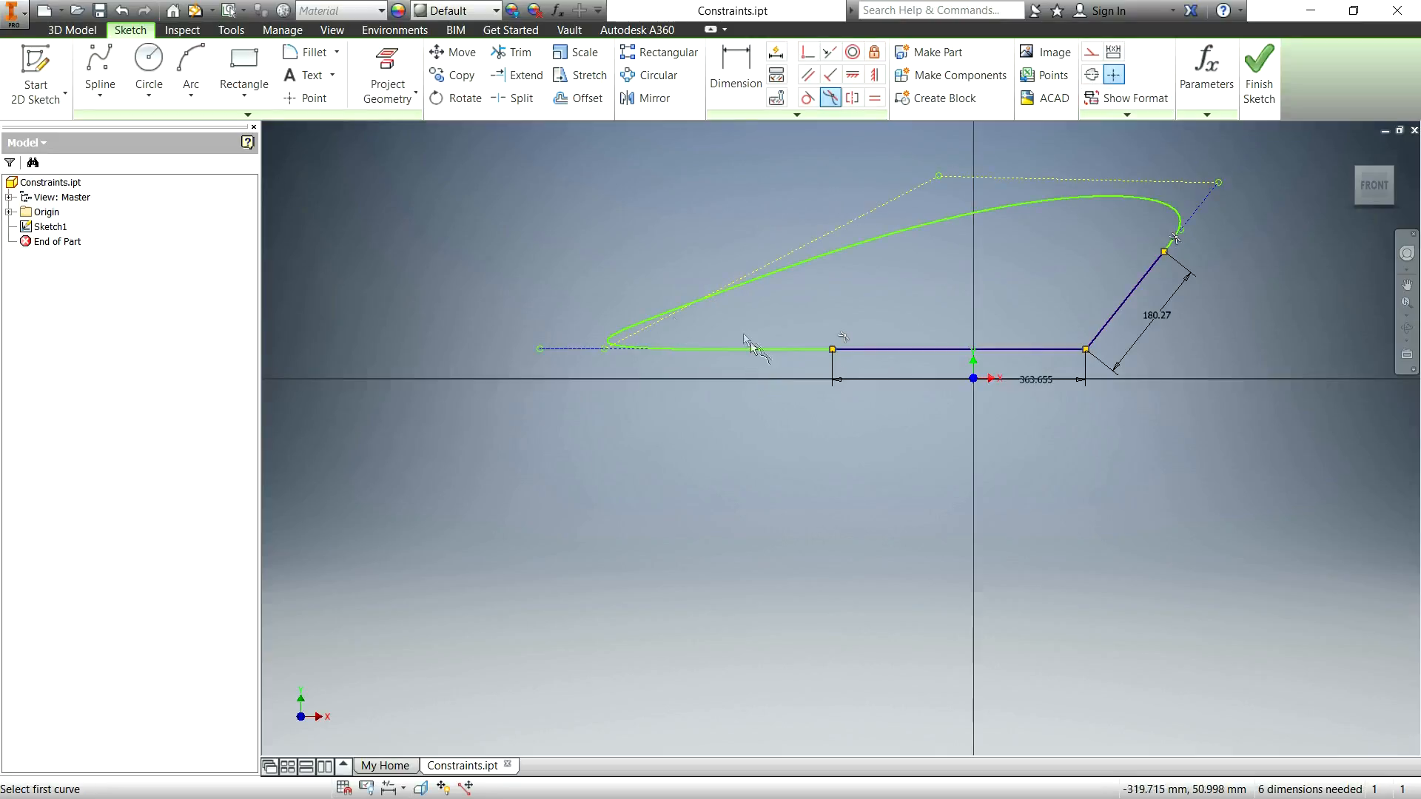
pyautogui.press('Escape')
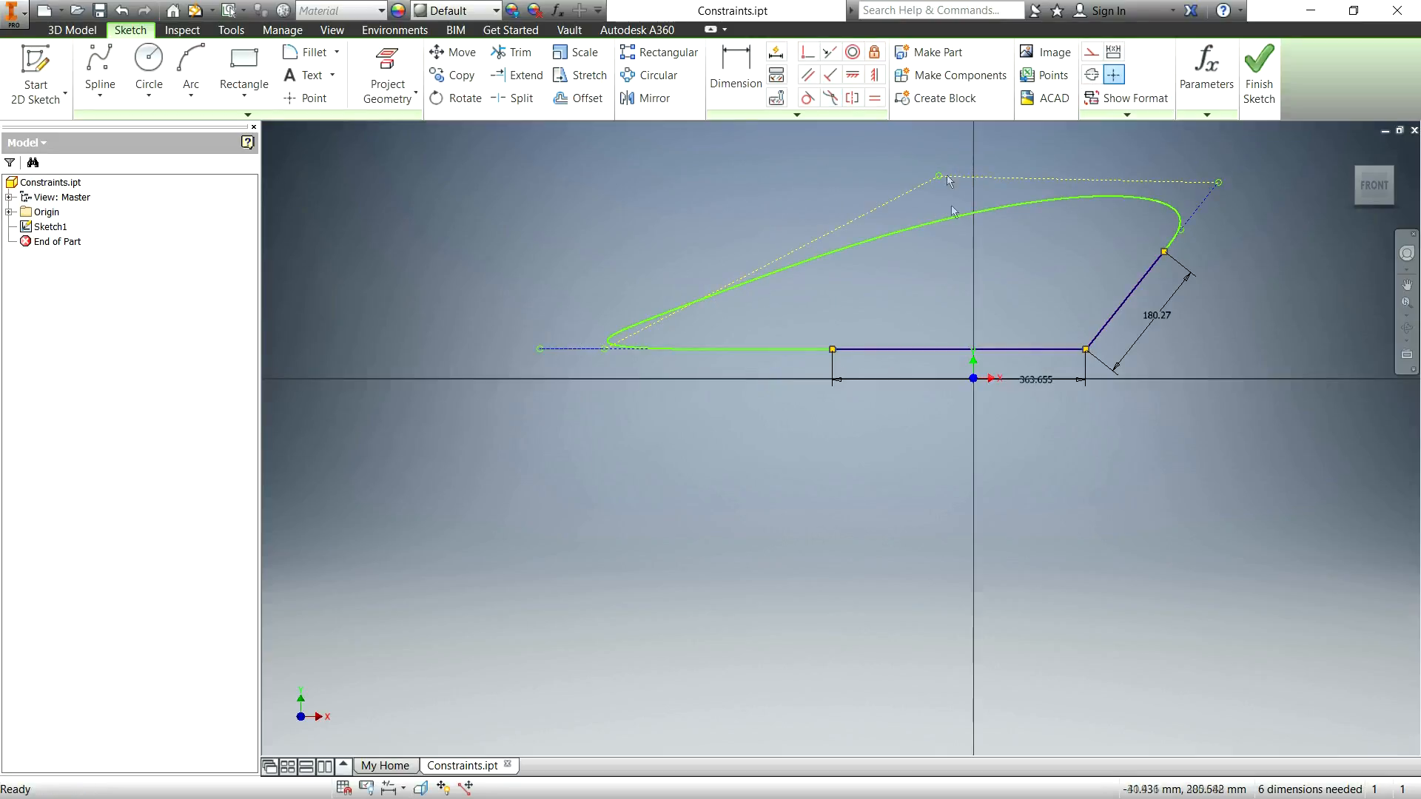
# Reshape the spline by moving its upper control vertex and pulling in the outer vertices aligned with the horizontal line.
pyautogui.scroll(-2, 1017, 348)
pyautogui.moveTo(972, 246); pyautogui.dragTo(972, 185)
pyautogui.moveTo(736, 349); pyautogui.dragTo(854, 318)
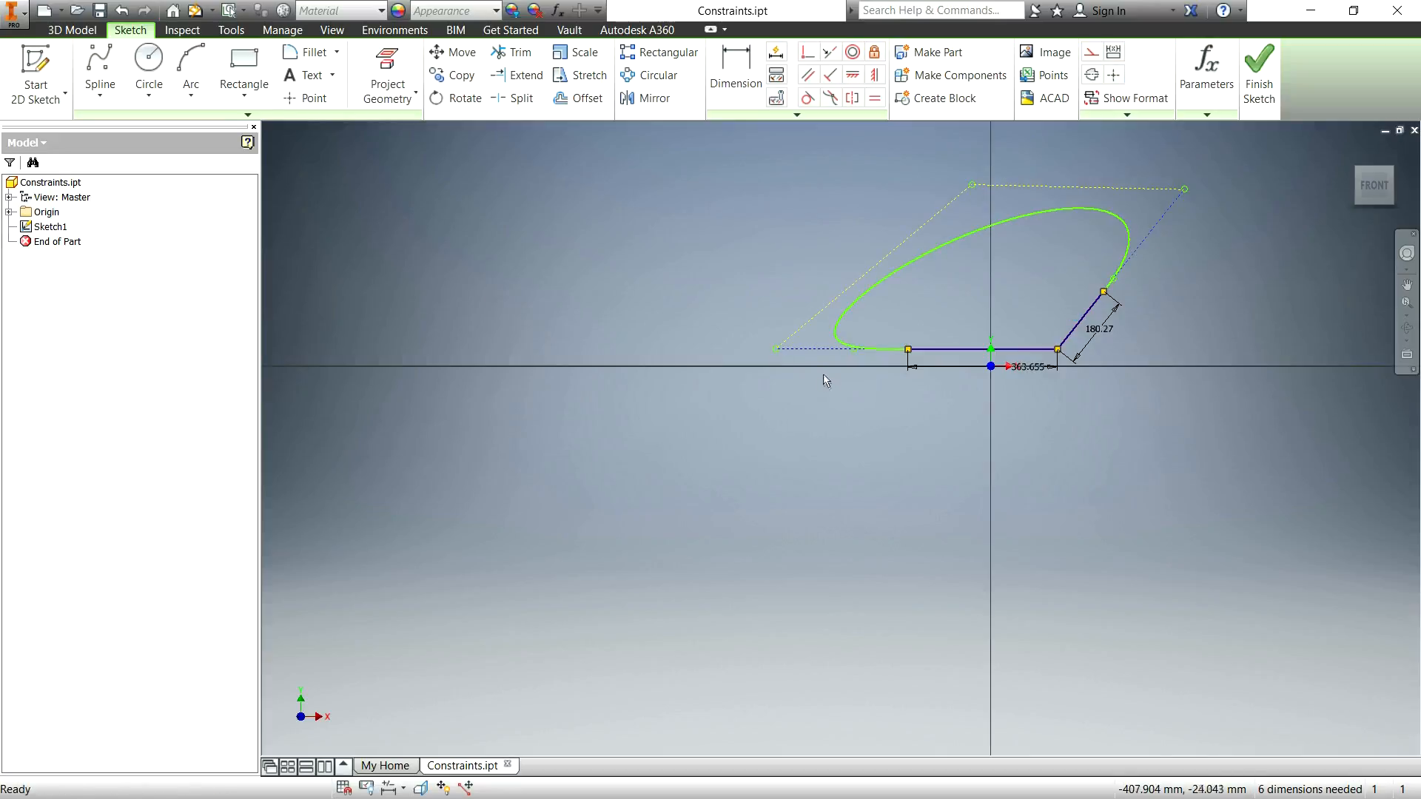
pyautogui.scroll(-5, 812, 344)
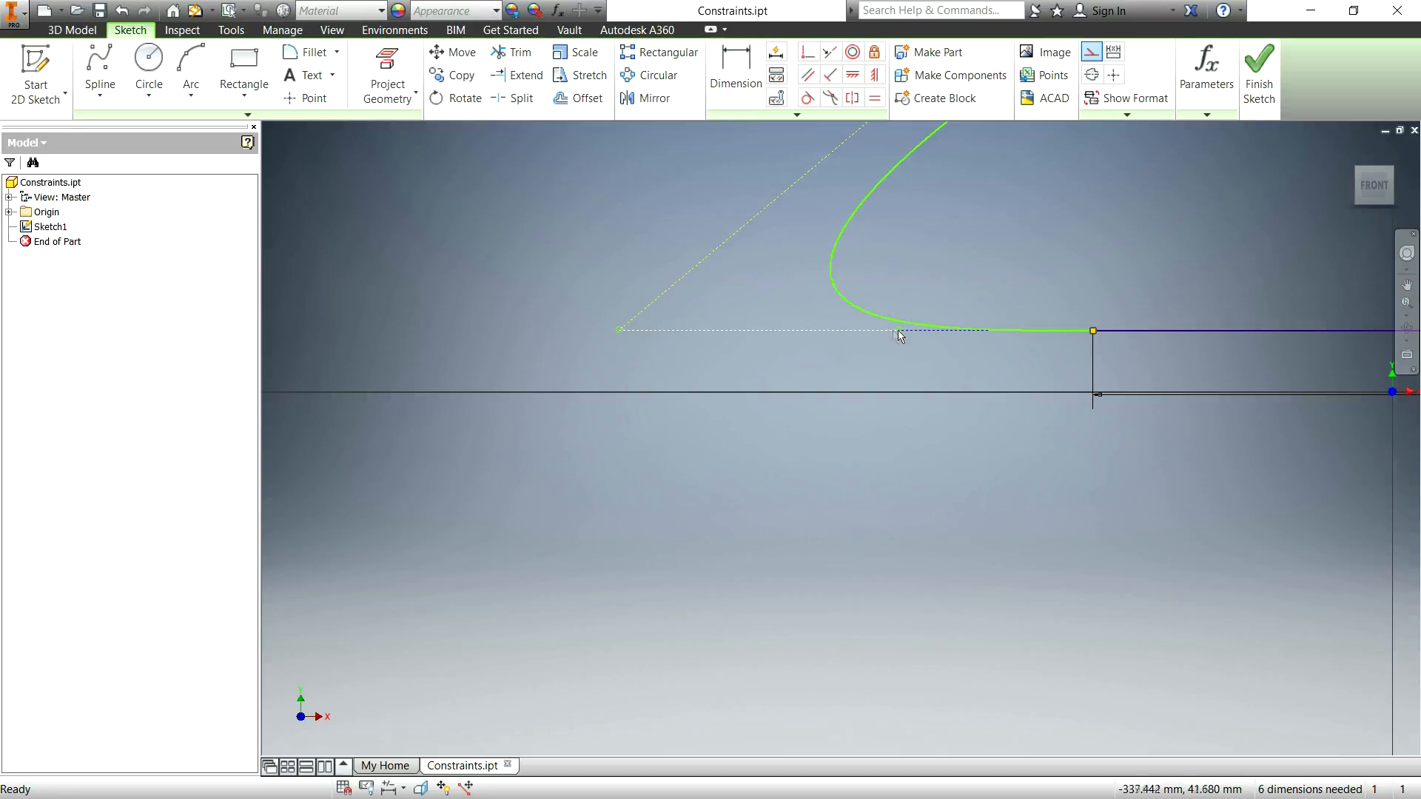
pyautogui.scroll(5, 885, 359)
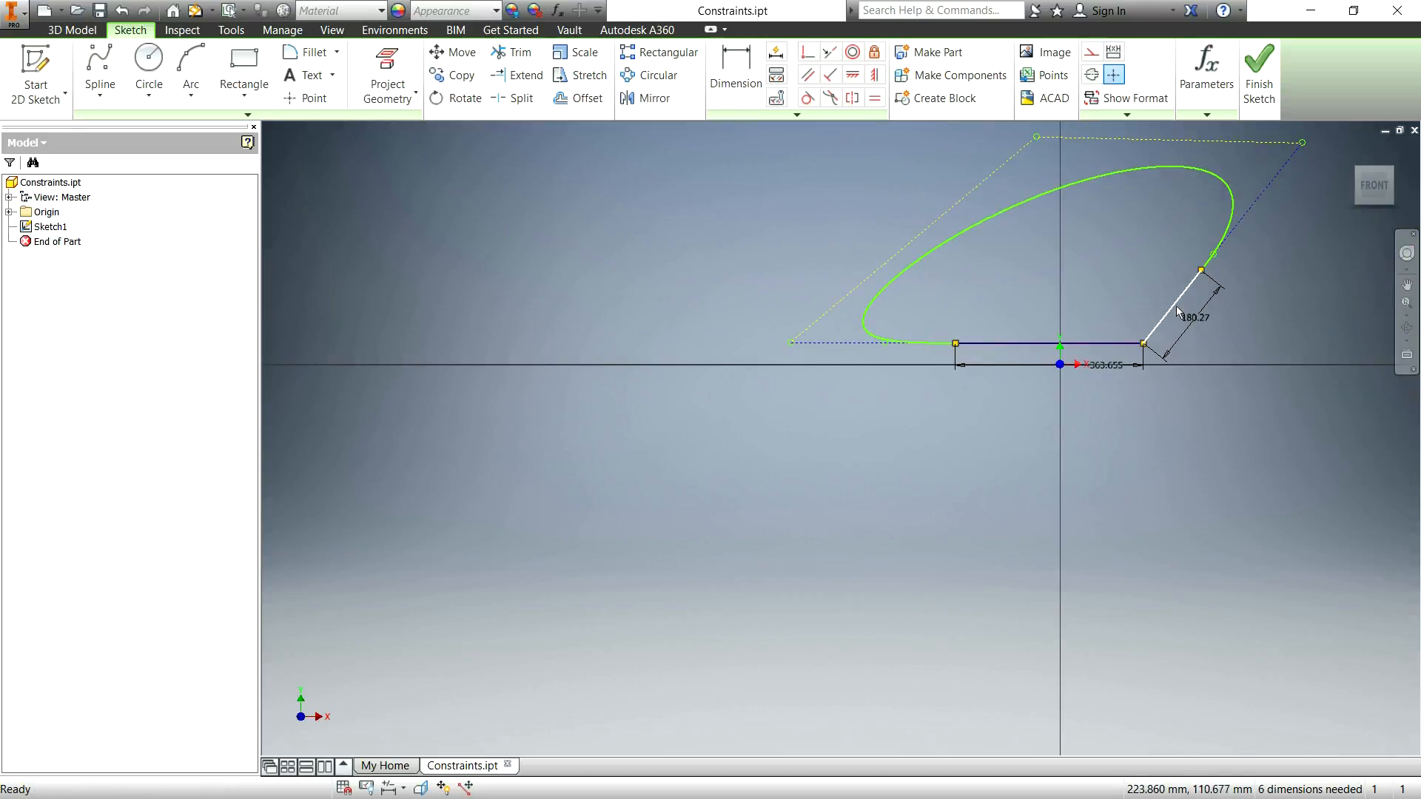
# Delete the smooth constraints between the spline and both the horizontal line and the slanted line.
pyautogui.click(1251, 206)
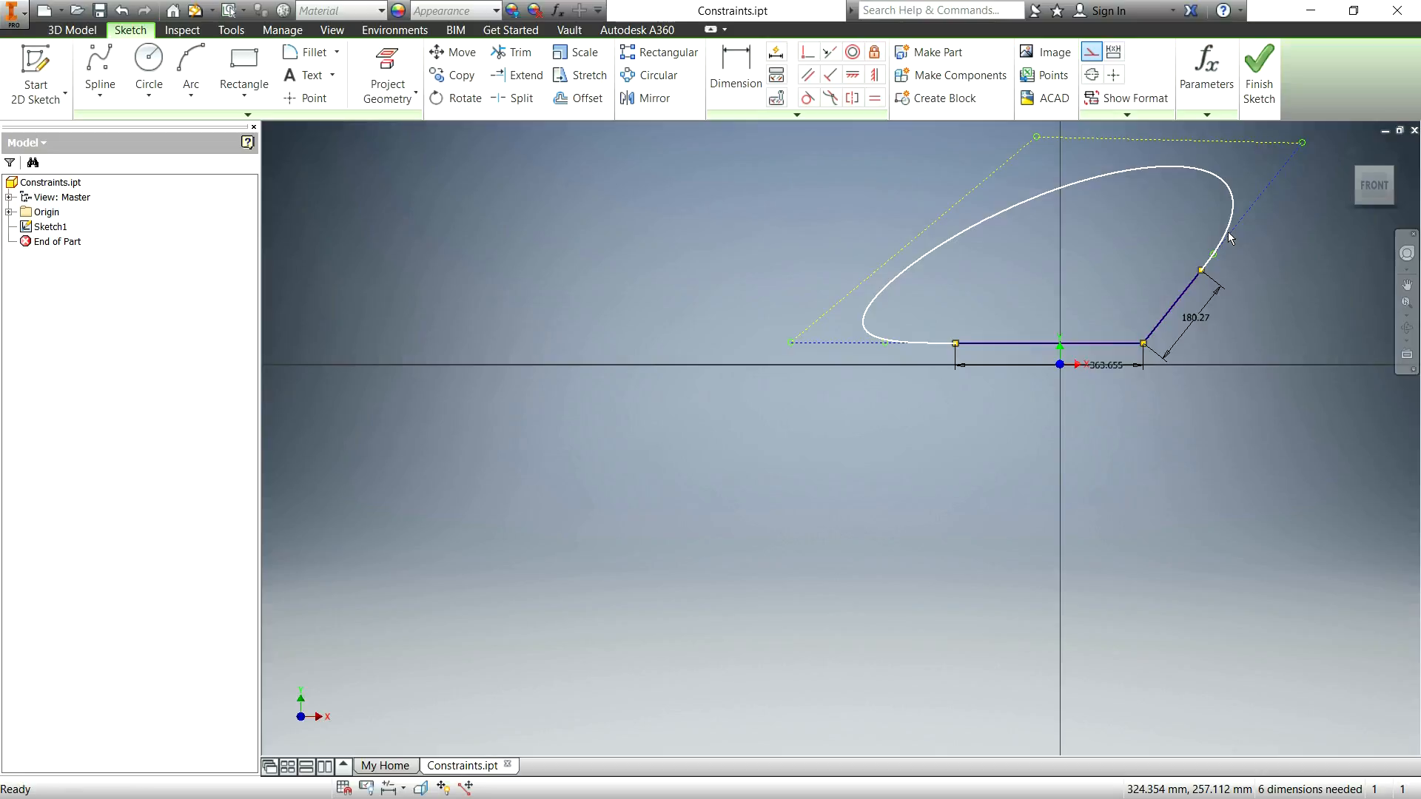
pyautogui.click(1149, 330)
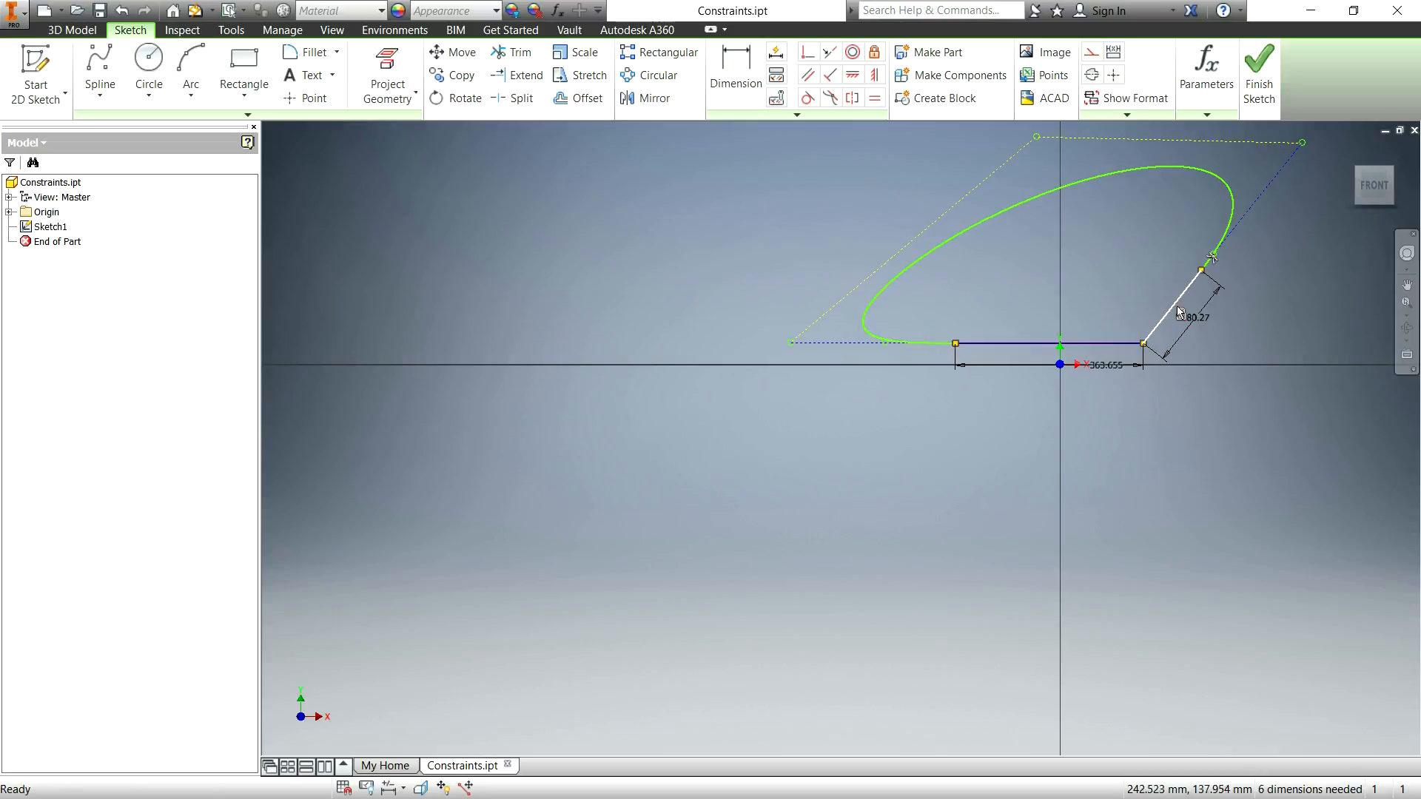
pyautogui.click(903, 330)
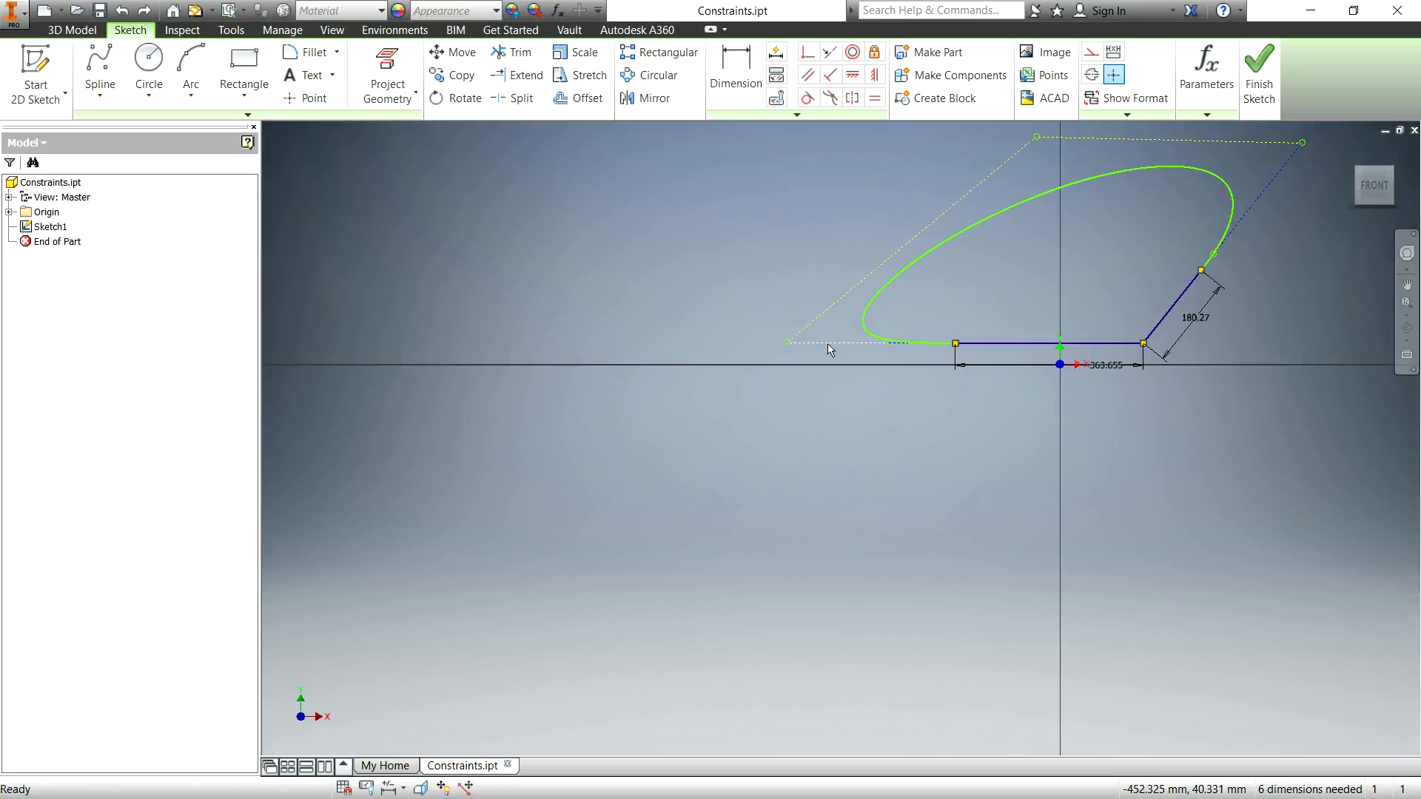
pyautogui.click(893, 345)
pyautogui.click(983, 345)
pyautogui.click(970, 329)
pyautogui.press('Delete')
pyautogui.click(1190, 283)
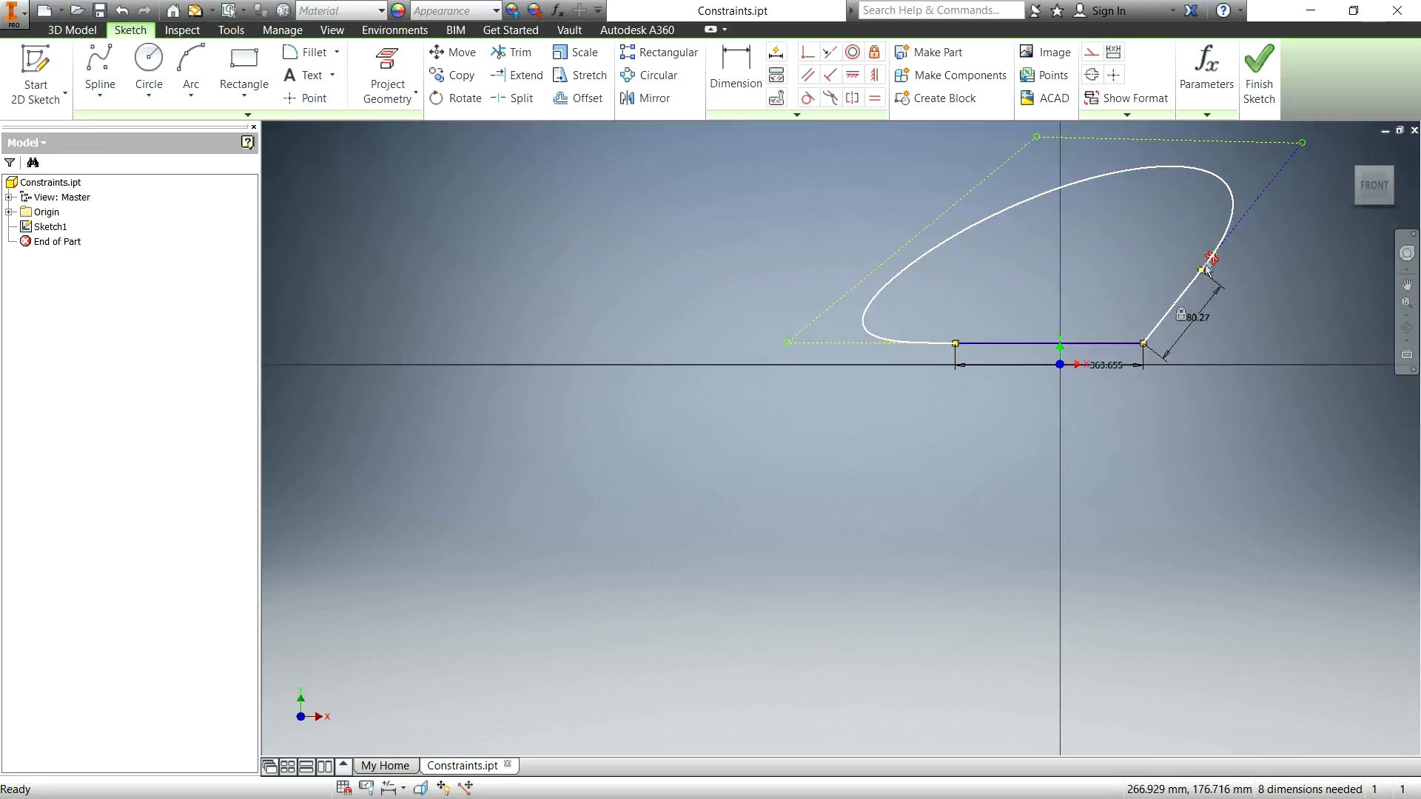
pyautogui.click(1215, 258)
pyautogui.press('Delete')
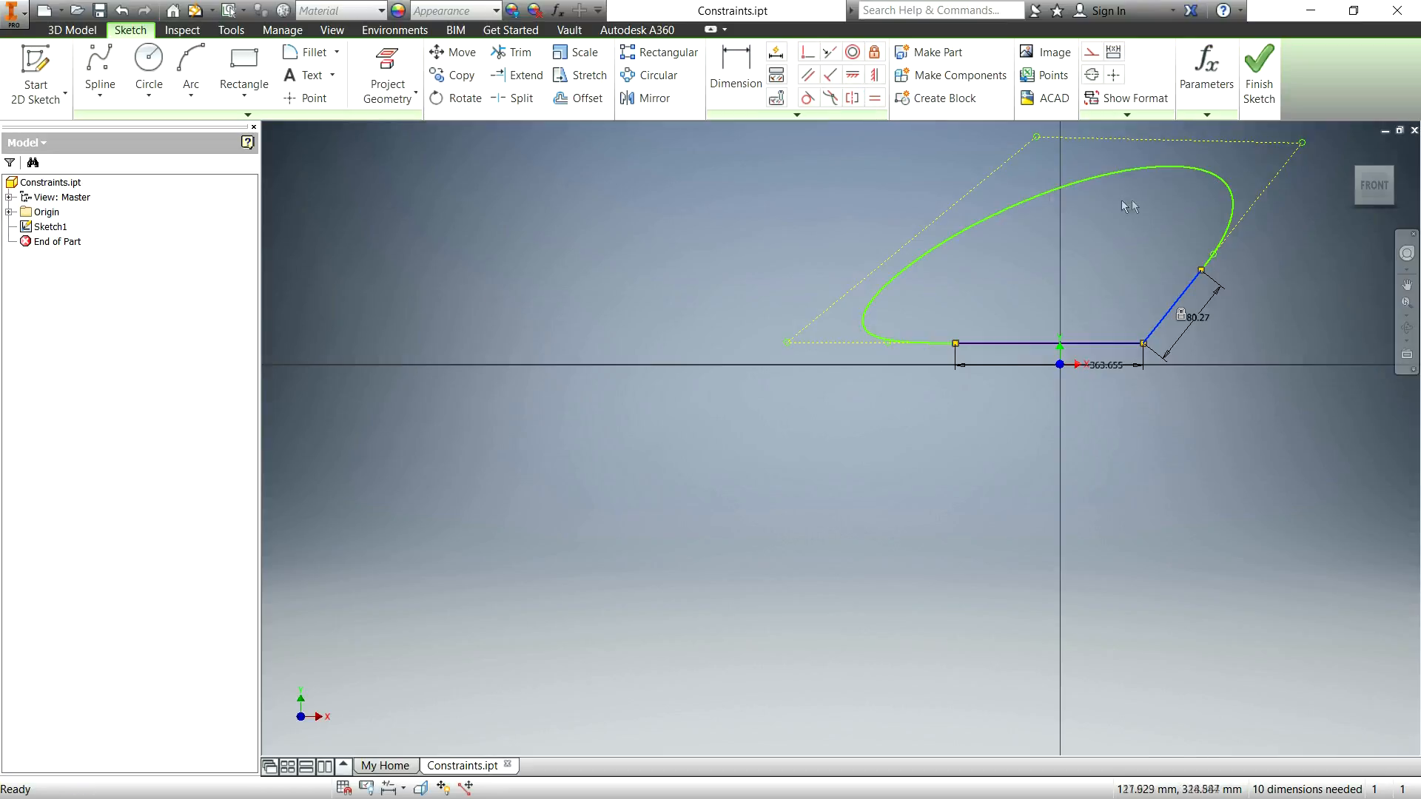
# Move three of the spline's control vertices, placing the one nearest the horizontal line's free end below that line.
pyautogui.moveTo(1301, 142); pyautogui.dragTo(1268, 140)
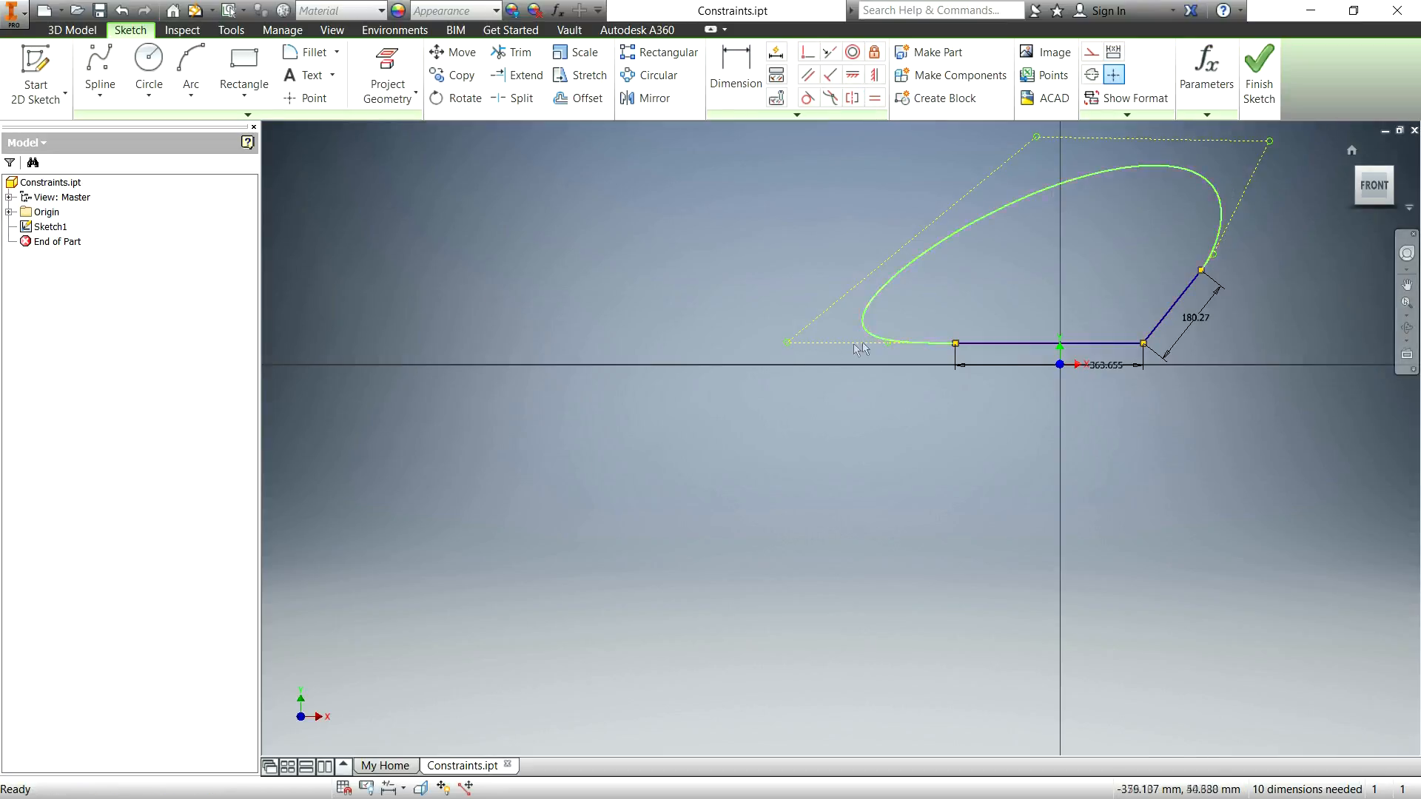
pyautogui.moveTo(786, 345); pyautogui.dragTo(792, 301)
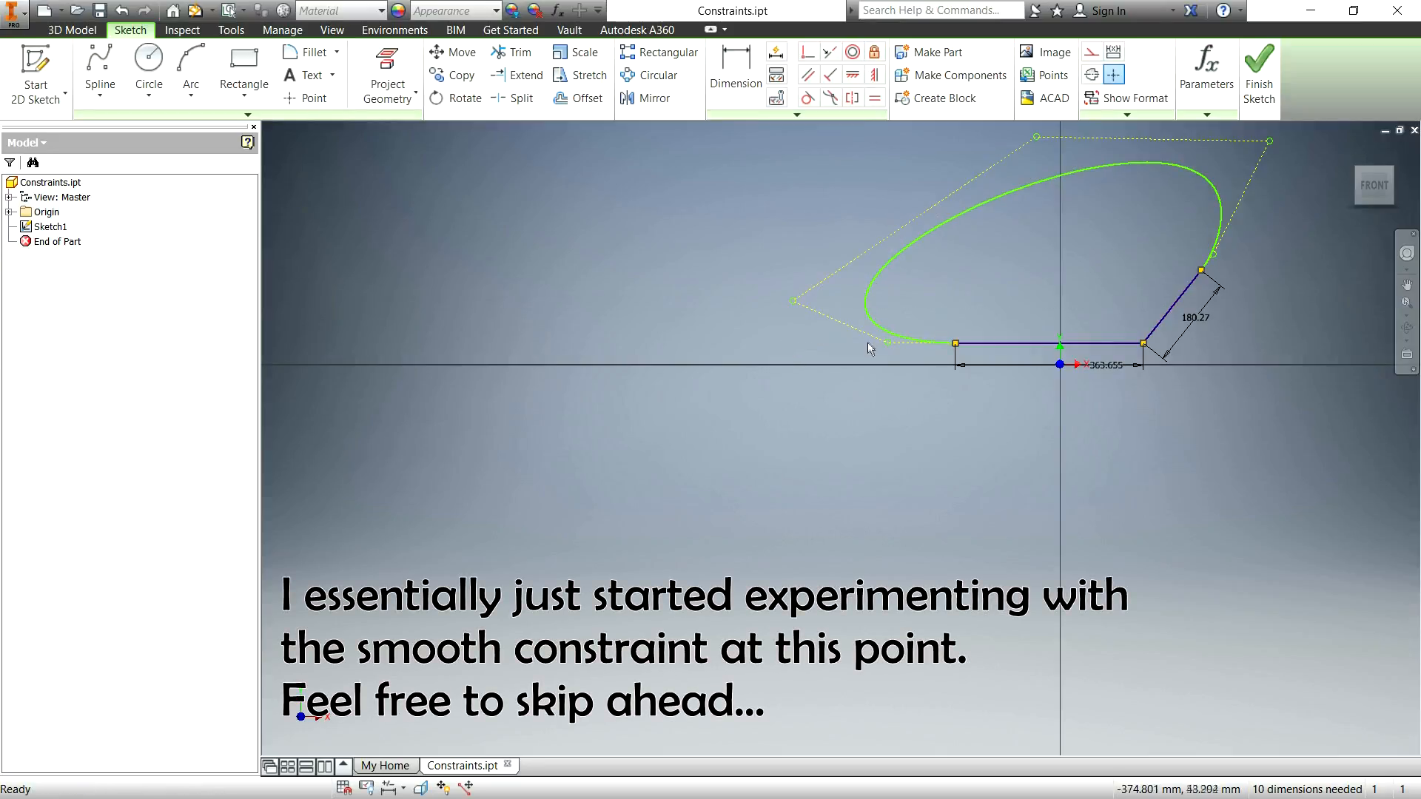
pyautogui.moveTo(887, 343); pyautogui.dragTo(862, 373)
# Make the spline's end control polygon segments collinear with the adjoining horizontal line and slanted line.
pyautogui.click(831, 55)
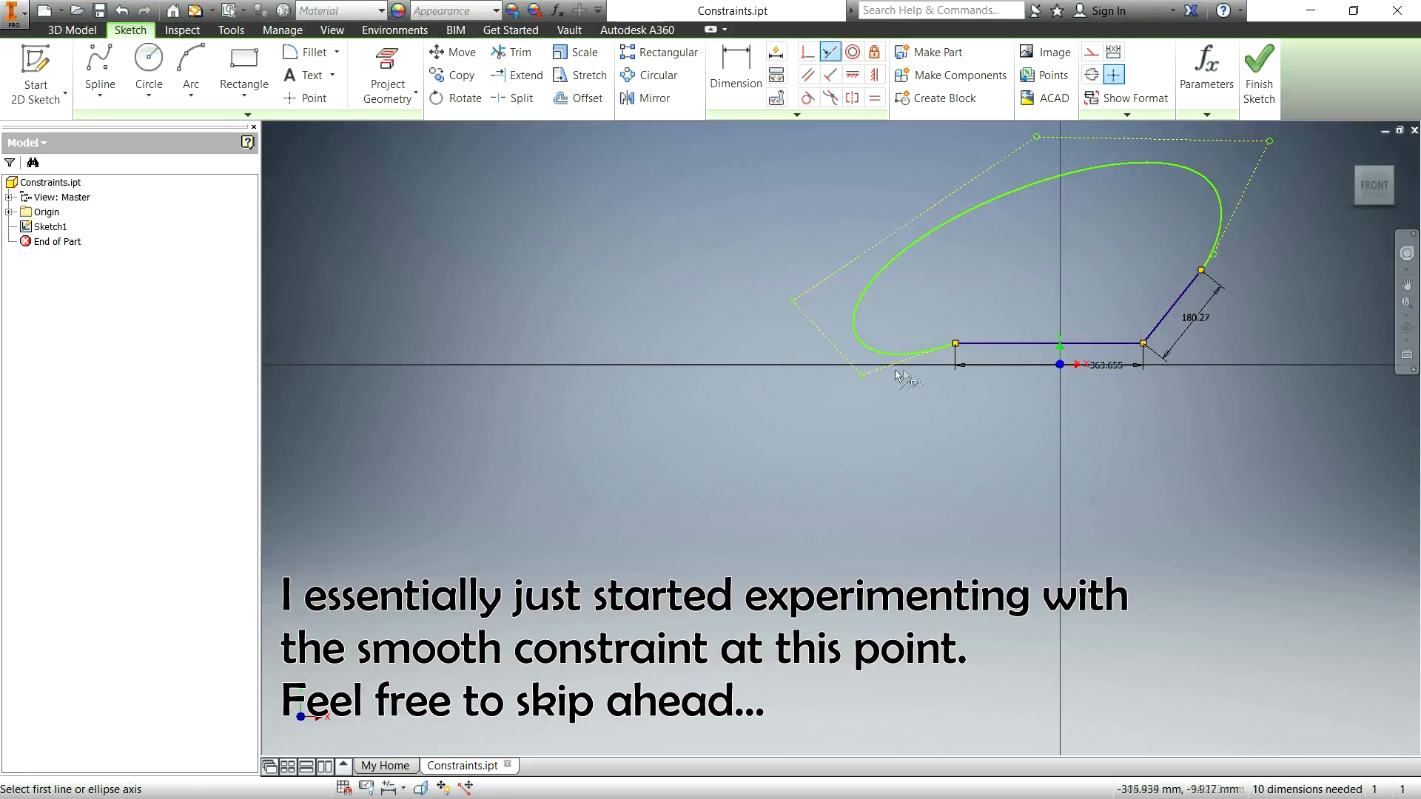
pyautogui.click(888, 367)
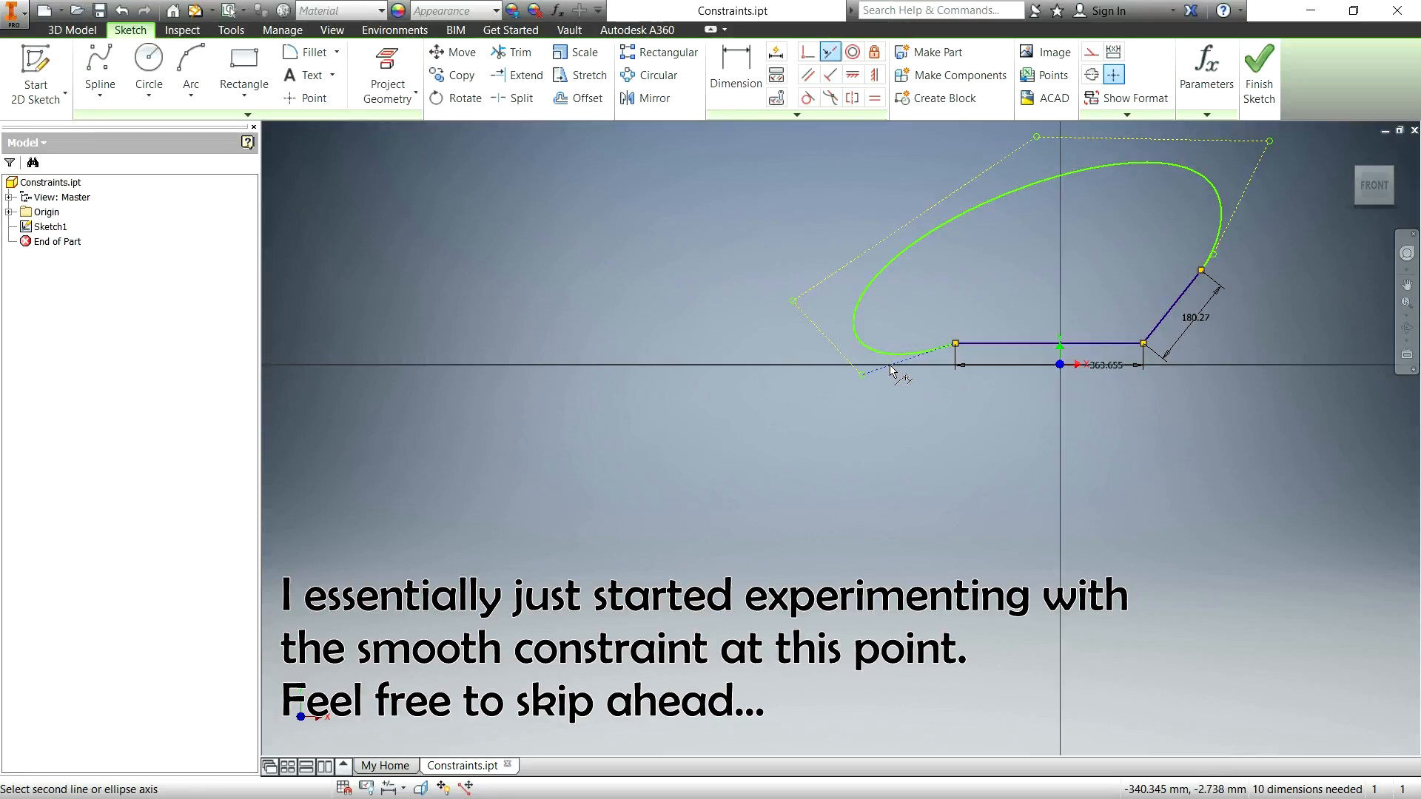
pyautogui.click(978, 344)
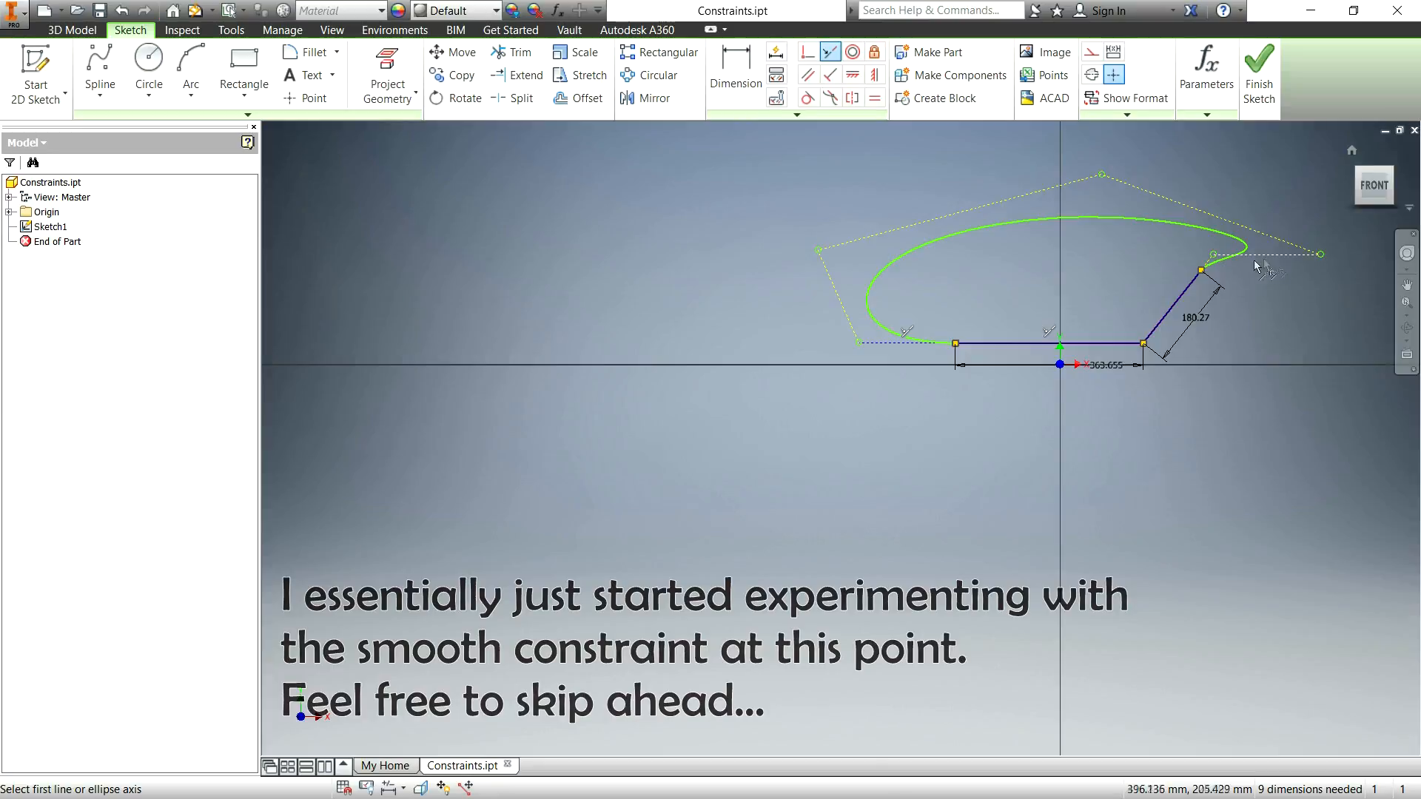
pyautogui.click(1206, 261)
pyautogui.click(1192, 281)
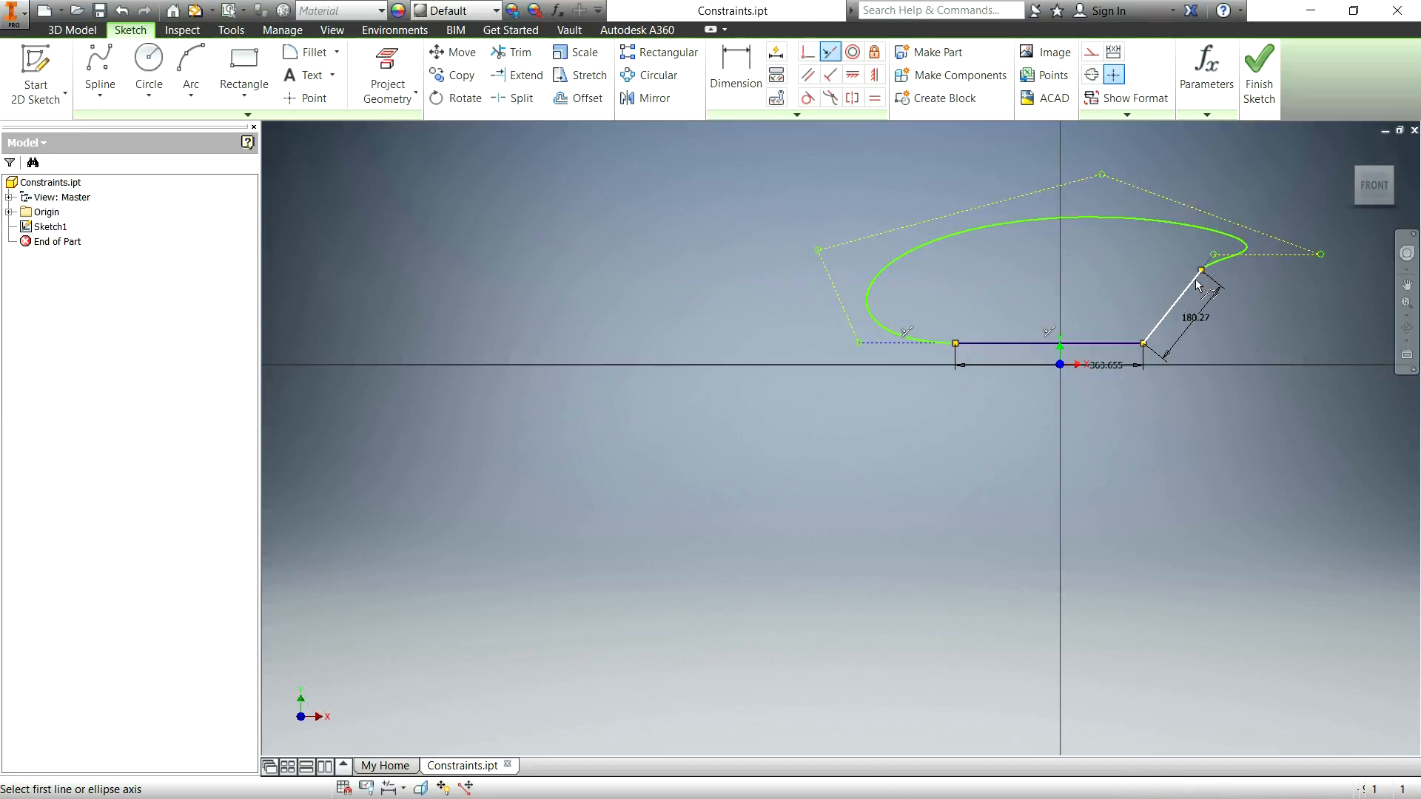
pyautogui.press('Escape')
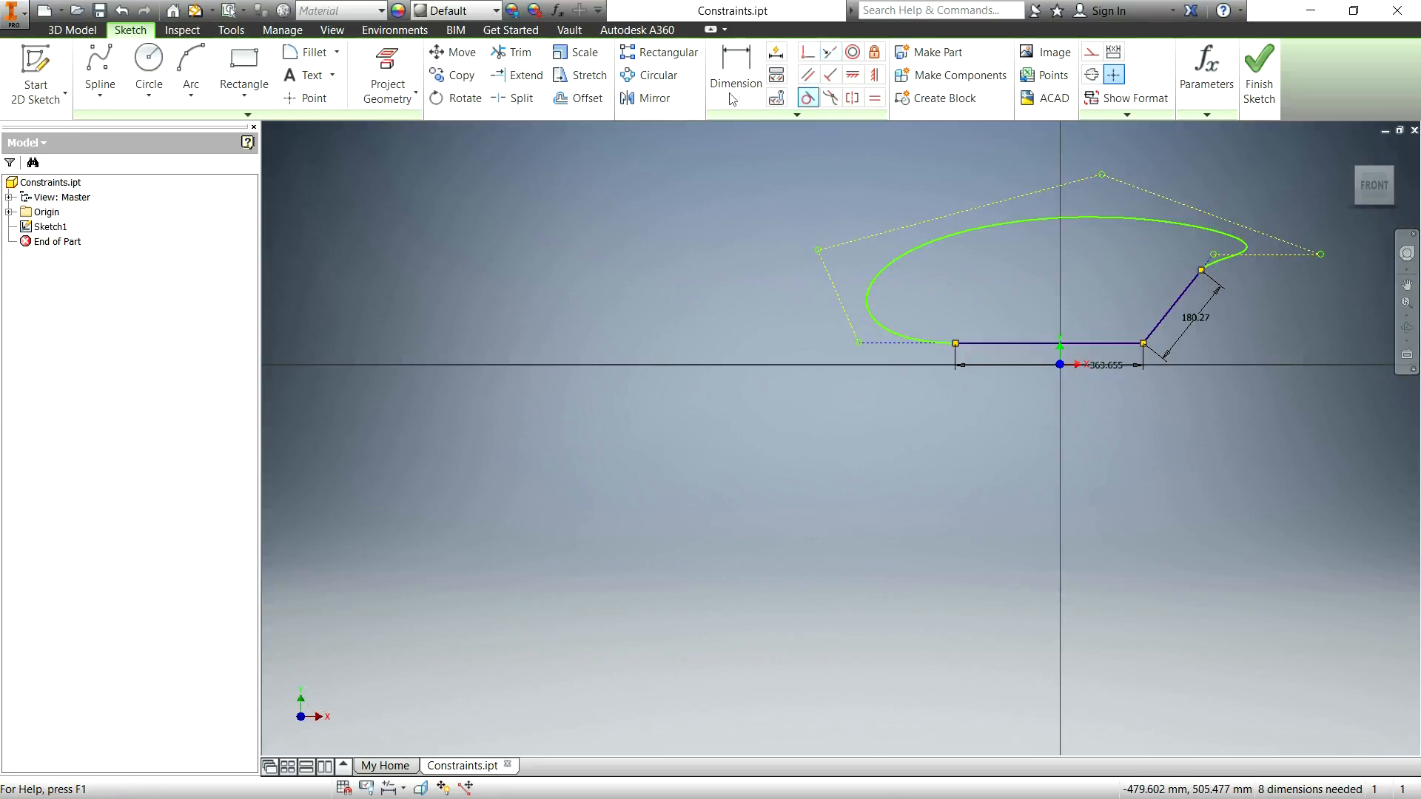
# Apply a smooth constraint between the slanted line and the spline with the collinear end segments.
pyautogui.click(831, 98)
pyautogui.click(1178, 298)
pyautogui.click(1222, 264)
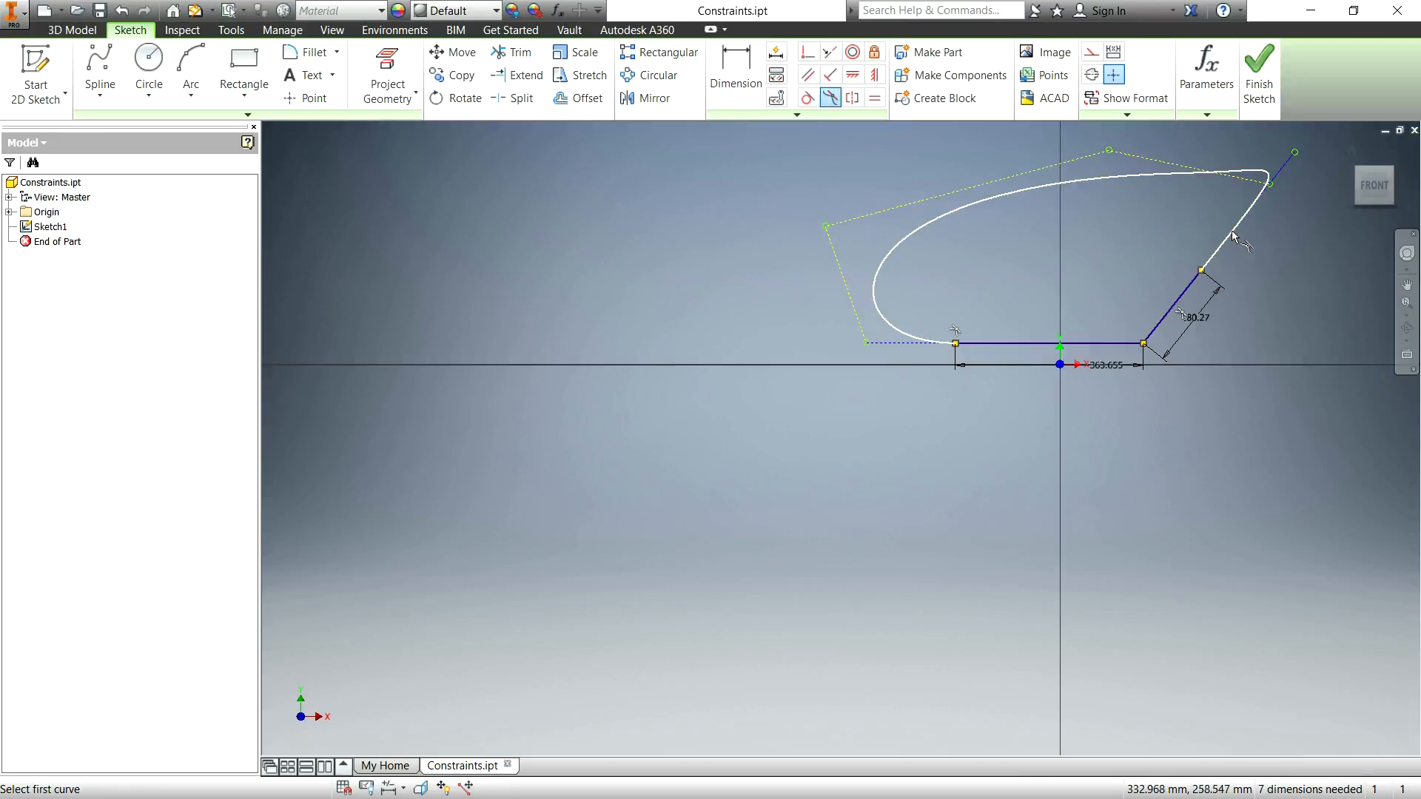
pyautogui.press('Escape')
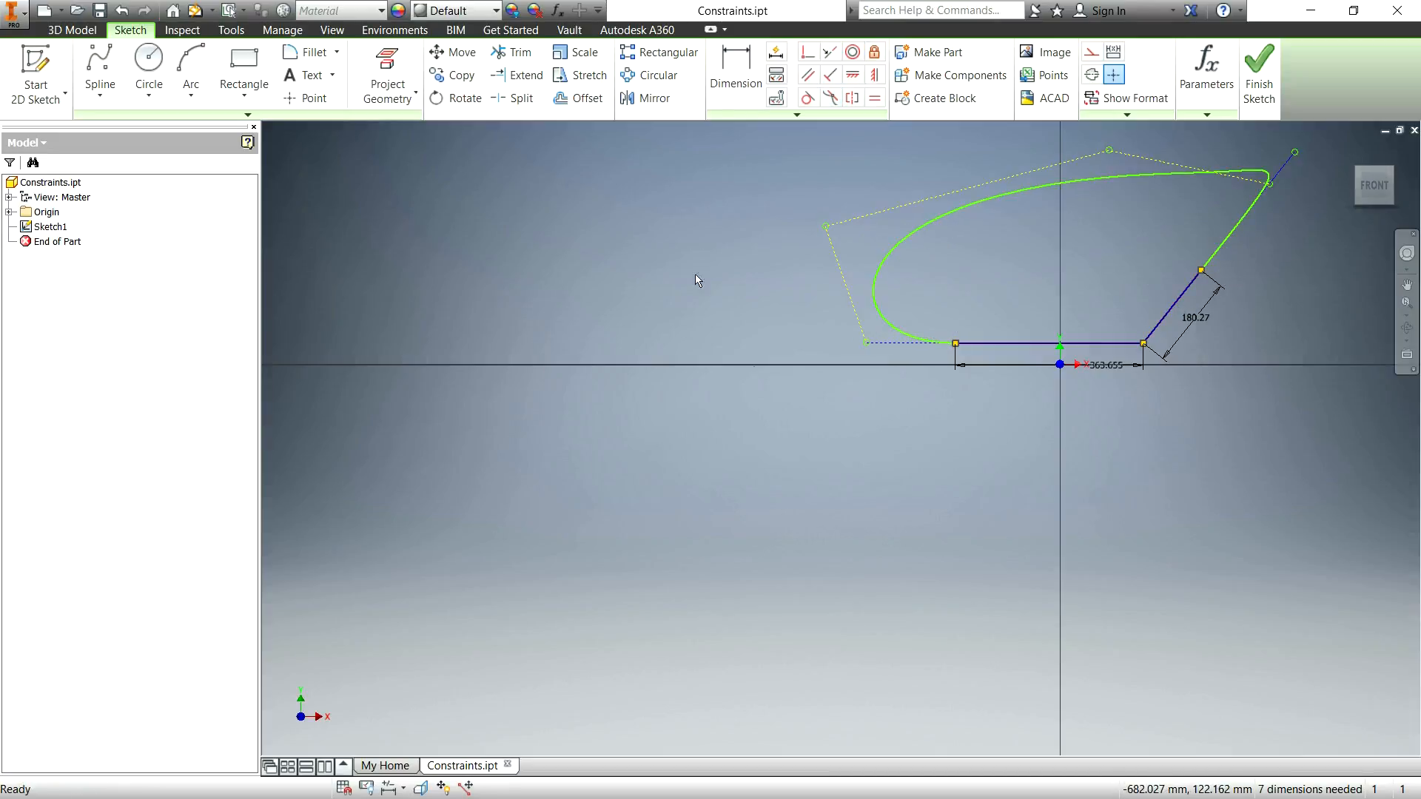
# Clear all geometry from the sketch and draw two separate three-vertex control vertex splines, one on each side of the origin.
pyautogui.moveTo(770, 154); pyautogui.dragTo(1289, 455)
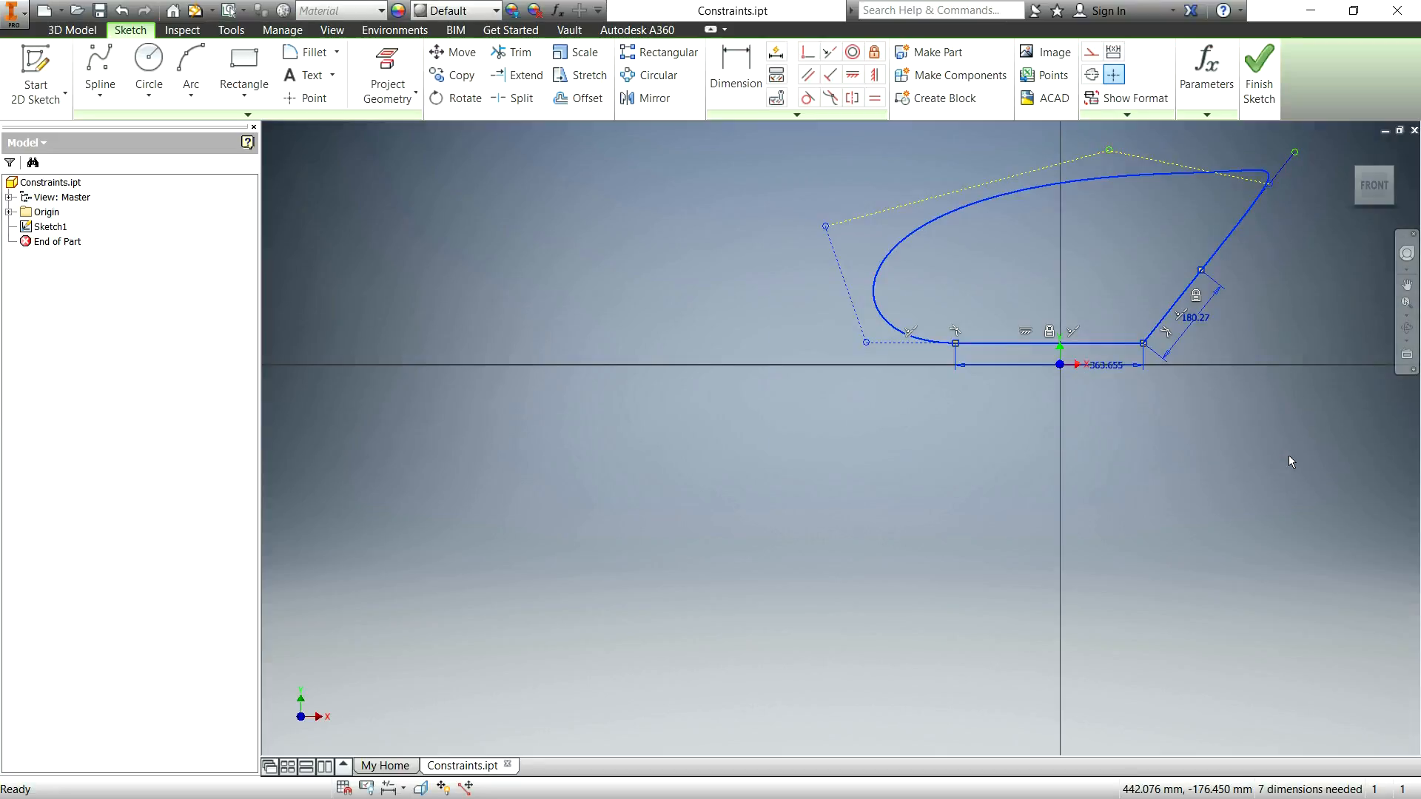
pyautogui.press('Delete')
pyautogui.click(99, 65)
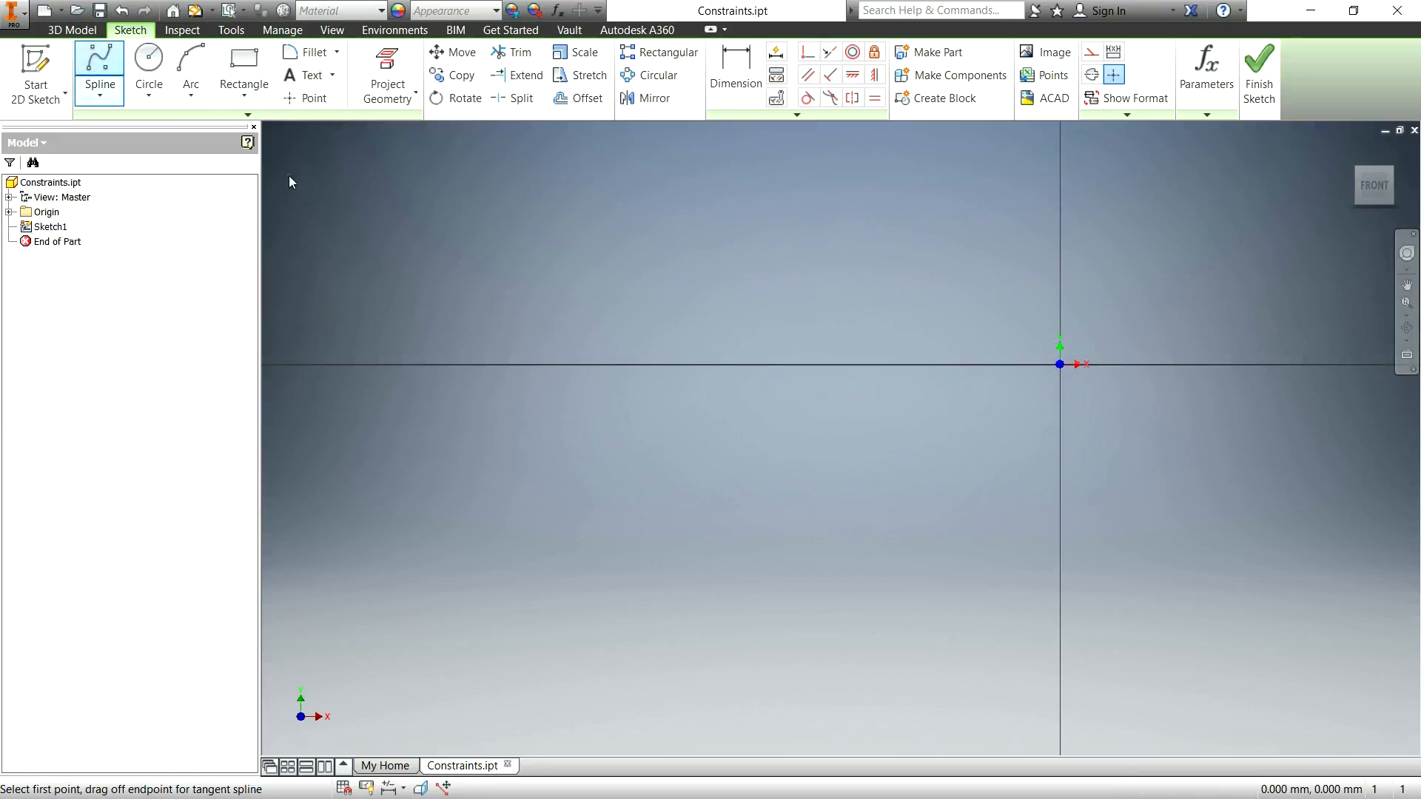
pyautogui.click(875, 429)
pyautogui.click(713, 291)
pyautogui.click(939, 200)
pyautogui.click(959, 209)
pyautogui.scroll(-2, 873, 315)
pyautogui.click(1060, 222)
pyautogui.click(1220, 159)
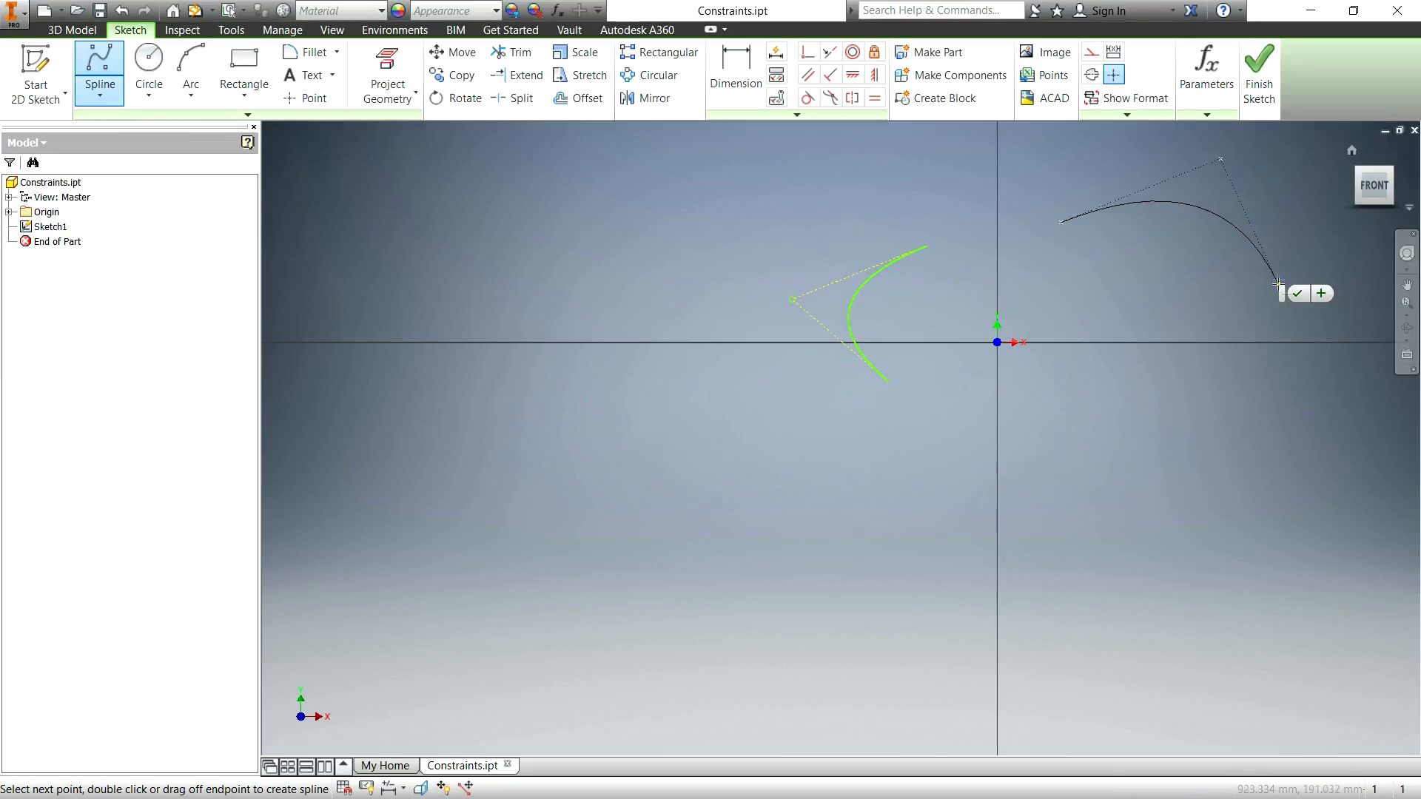
pyautogui.click(1298, 293)
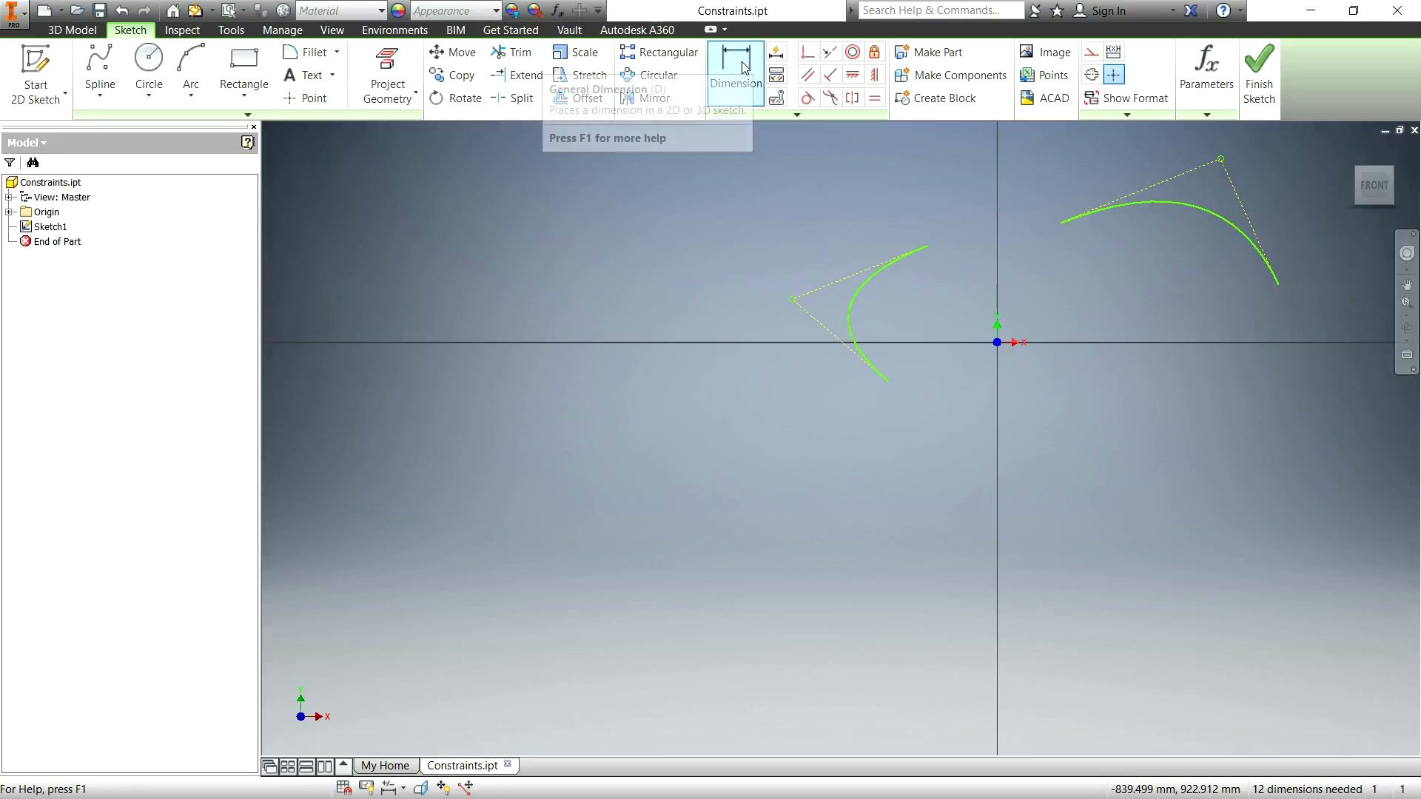
# Join the two three-vertex splines with a smooth constraint.
pyautogui.click(829, 98)
pyautogui.click(887, 263)
pyautogui.click(1170, 198)
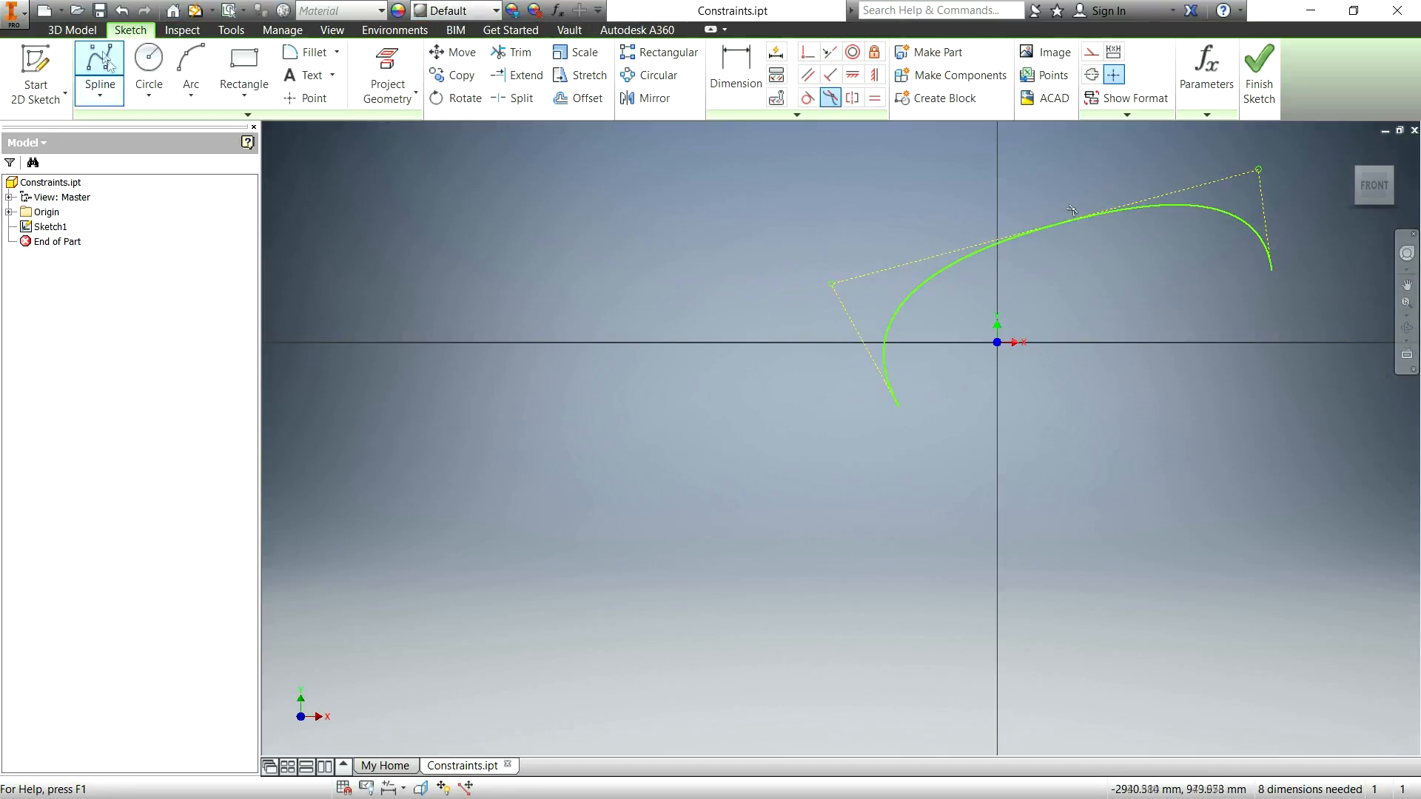
# Draw a bowl-shaped control vertex spline with four vertices below and to the left of the joined splines.
pyautogui.click(107, 64)
pyautogui.click(679, 418)
pyautogui.click(673, 525)
pyautogui.click(857, 557)
pyautogui.click(951, 467)
pyautogui.click(969, 477)
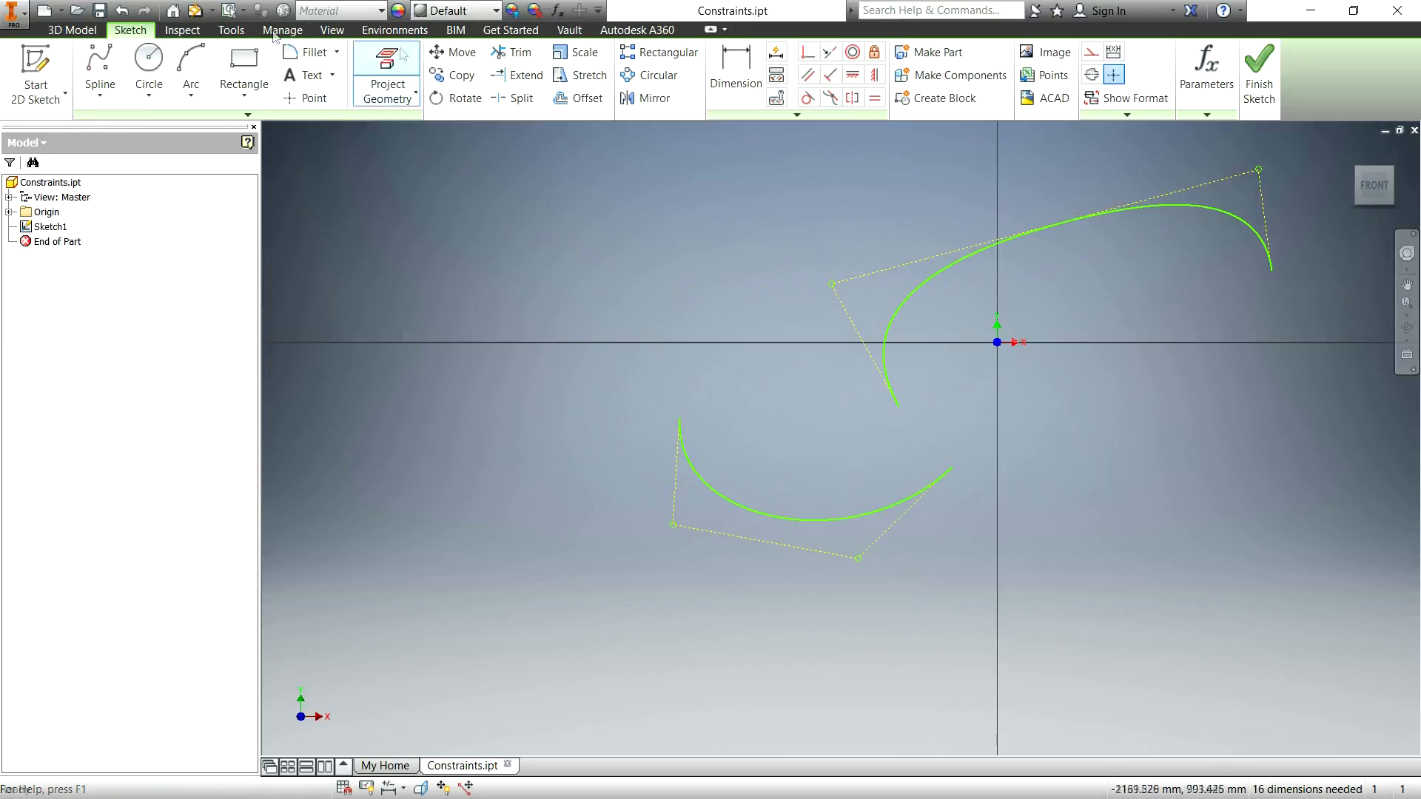
# Draw a wavy, roughly vertical control vertex spline with five vertices below and to the right of the origin.
pyautogui.click(100, 67)
pyautogui.click(1257, 723)
pyautogui.click(1109, 650)
pyautogui.click(1365, 607)
pyautogui.click(1061, 541)
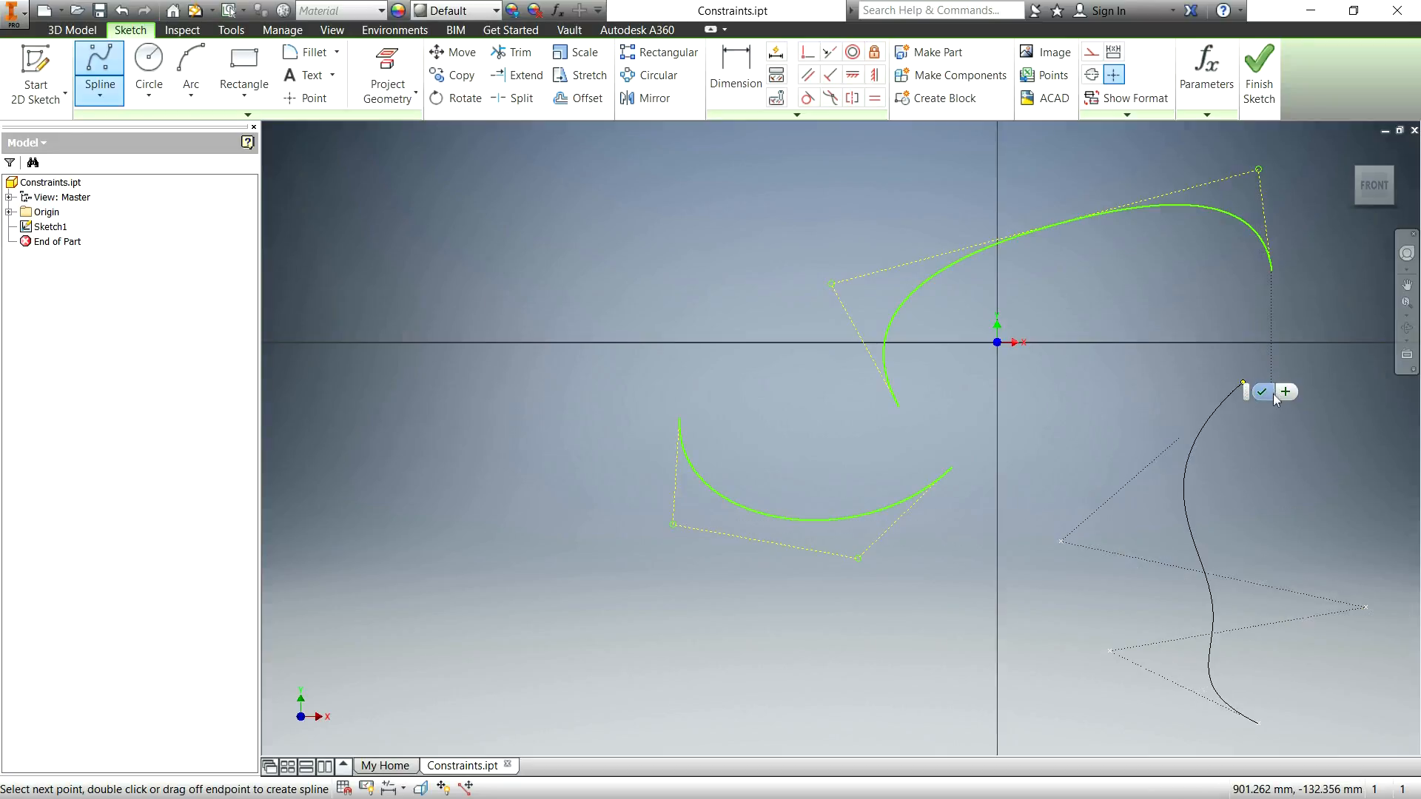
pyautogui.click(1262, 392)
# Try a smooth constraint between the bowl-shaped spline and the wavy spline, and undo it.
pyautogui.click(830, 97)
pyautogui.click(920, 490)
pyautogui.click(1197, 437)
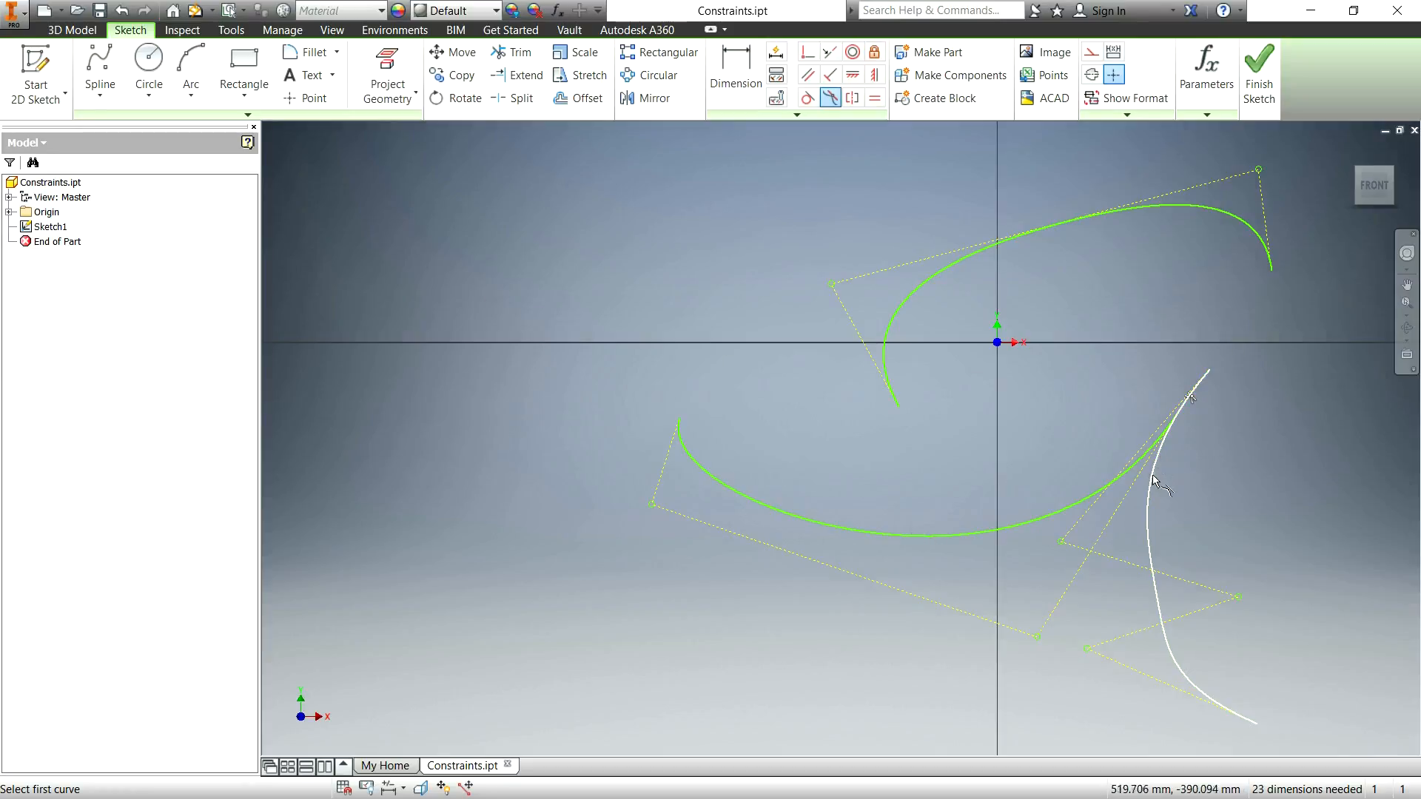
pyautogui.hotkey('ctrl', 'z')
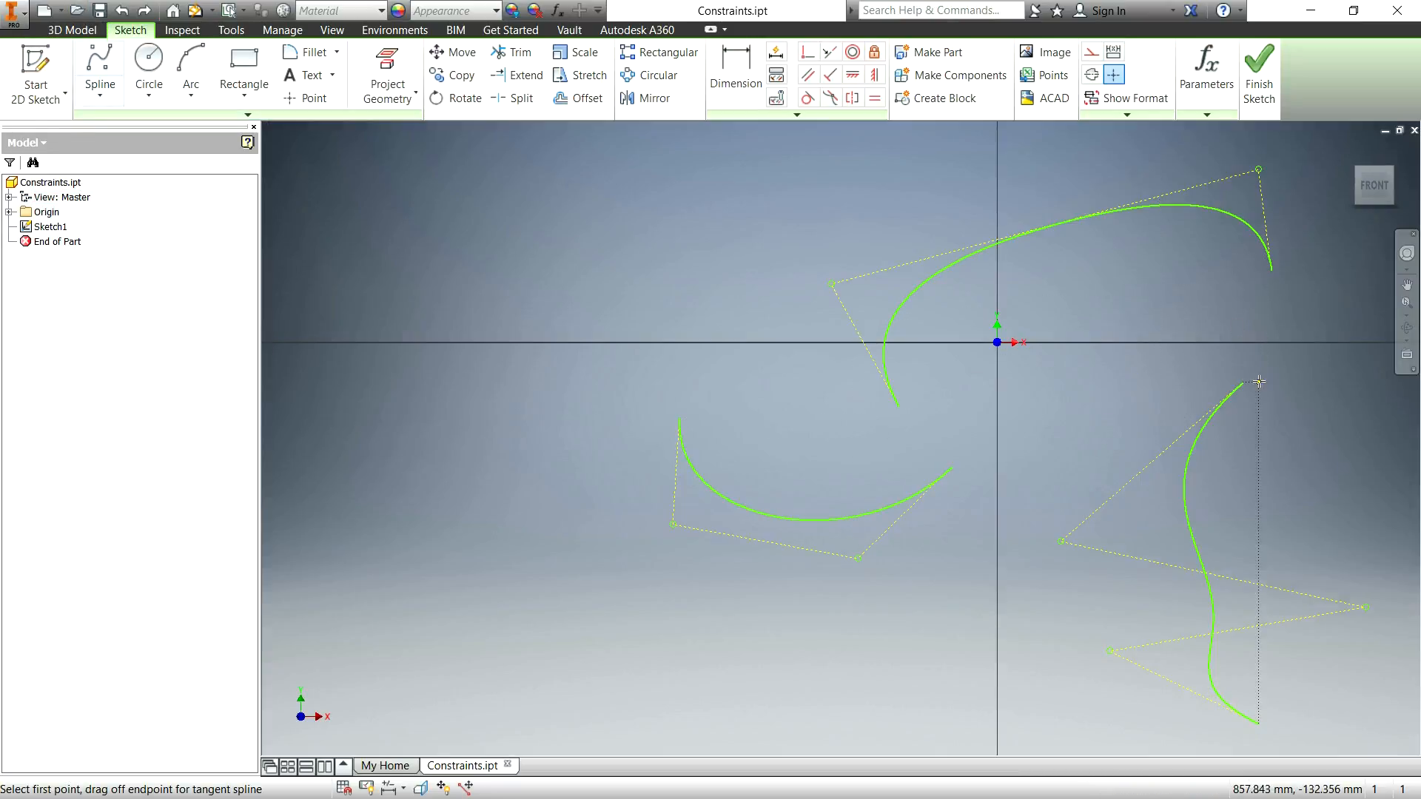
pyautogui.click(1278, 396)
pyautogui.click(1254, 300)
pyautogui.press('Escape')
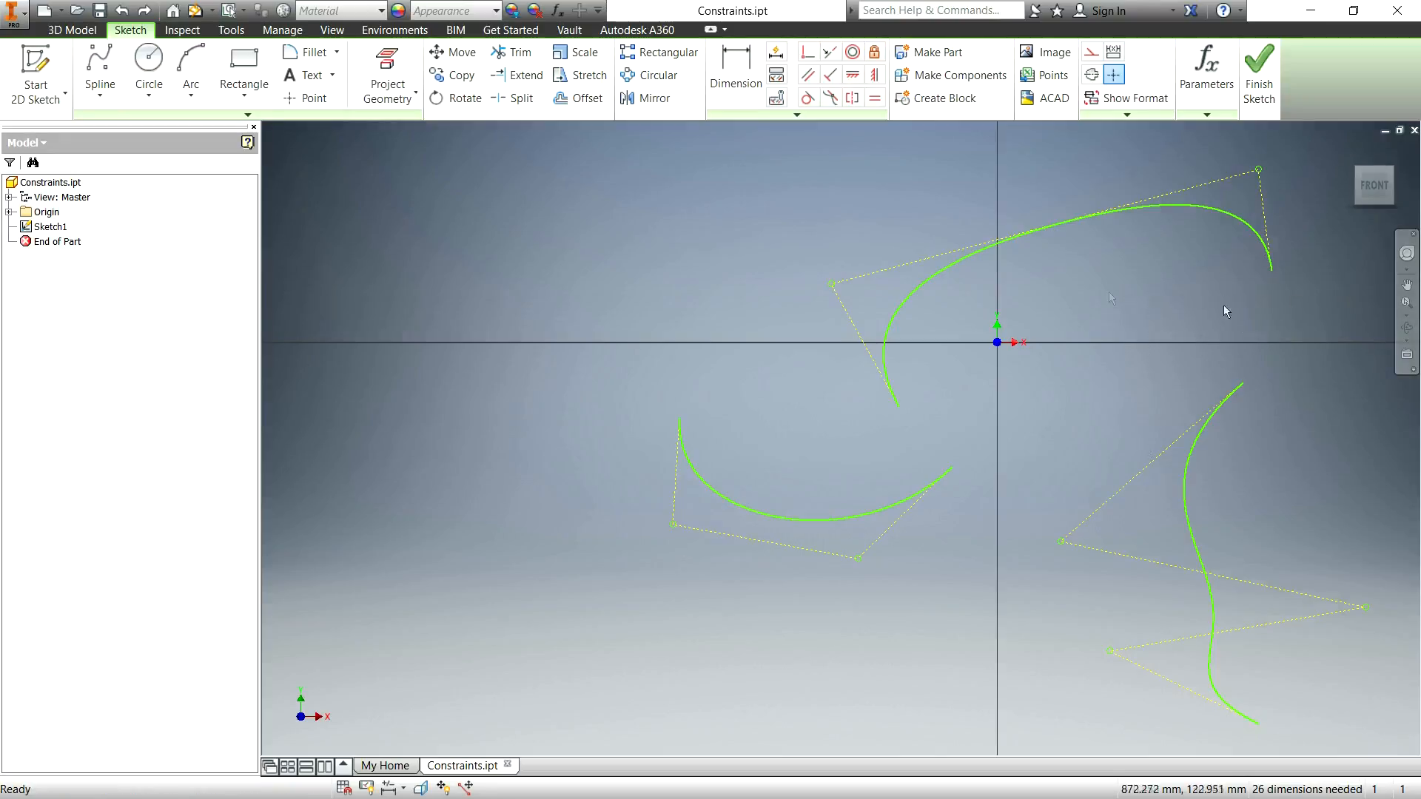
# Apply a smooth constraint between the wavy spline's upper end and the adjacent end of the upper spline pair.
pyautogui.click(836, 94)
pyautogui.click(1223, 403)
pyautogui.click(1265, 246)
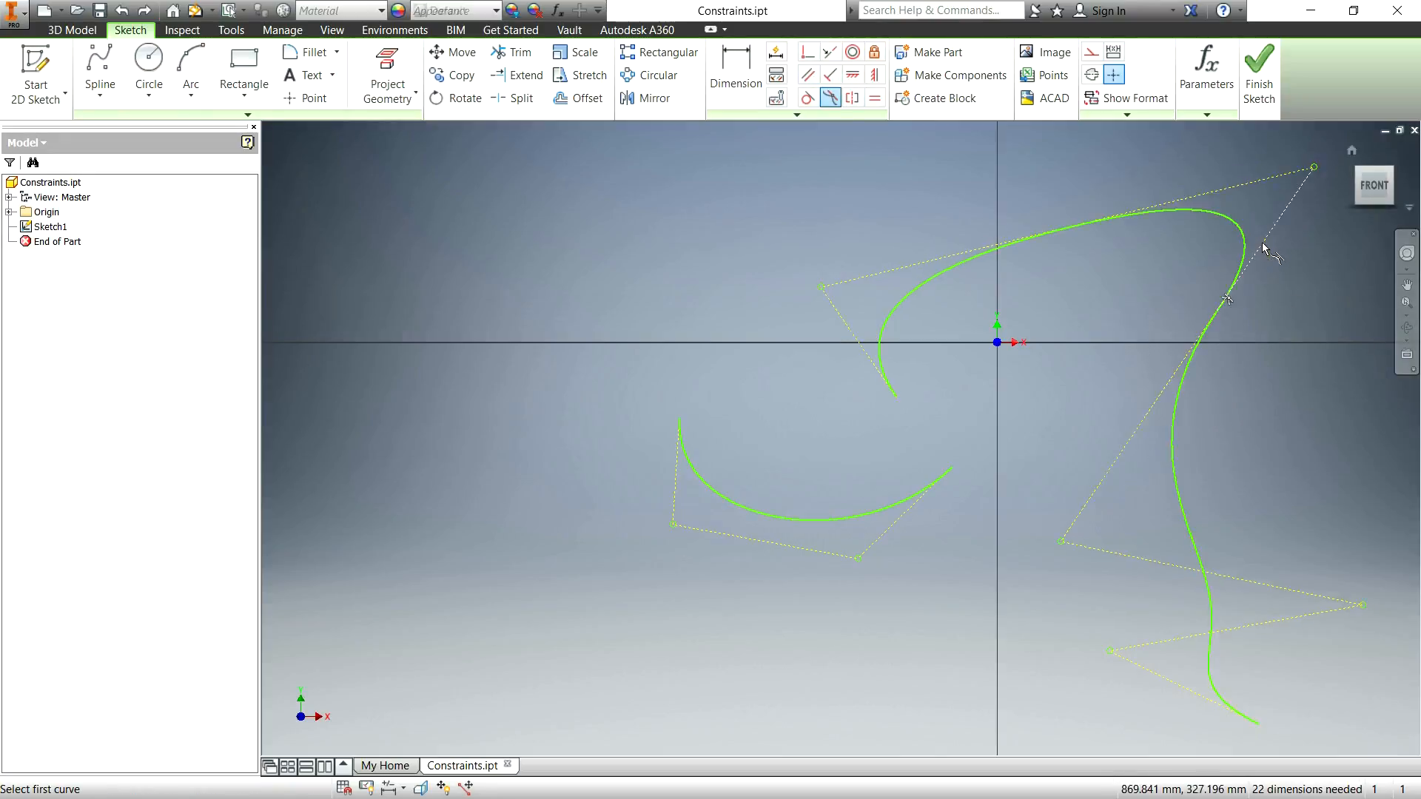
# Apply a smooth constraint between the bowl-shaped spline and the free end of the upper spline chain.
pyautogui.click(953, 471)
pyautogui.click(893, 380)
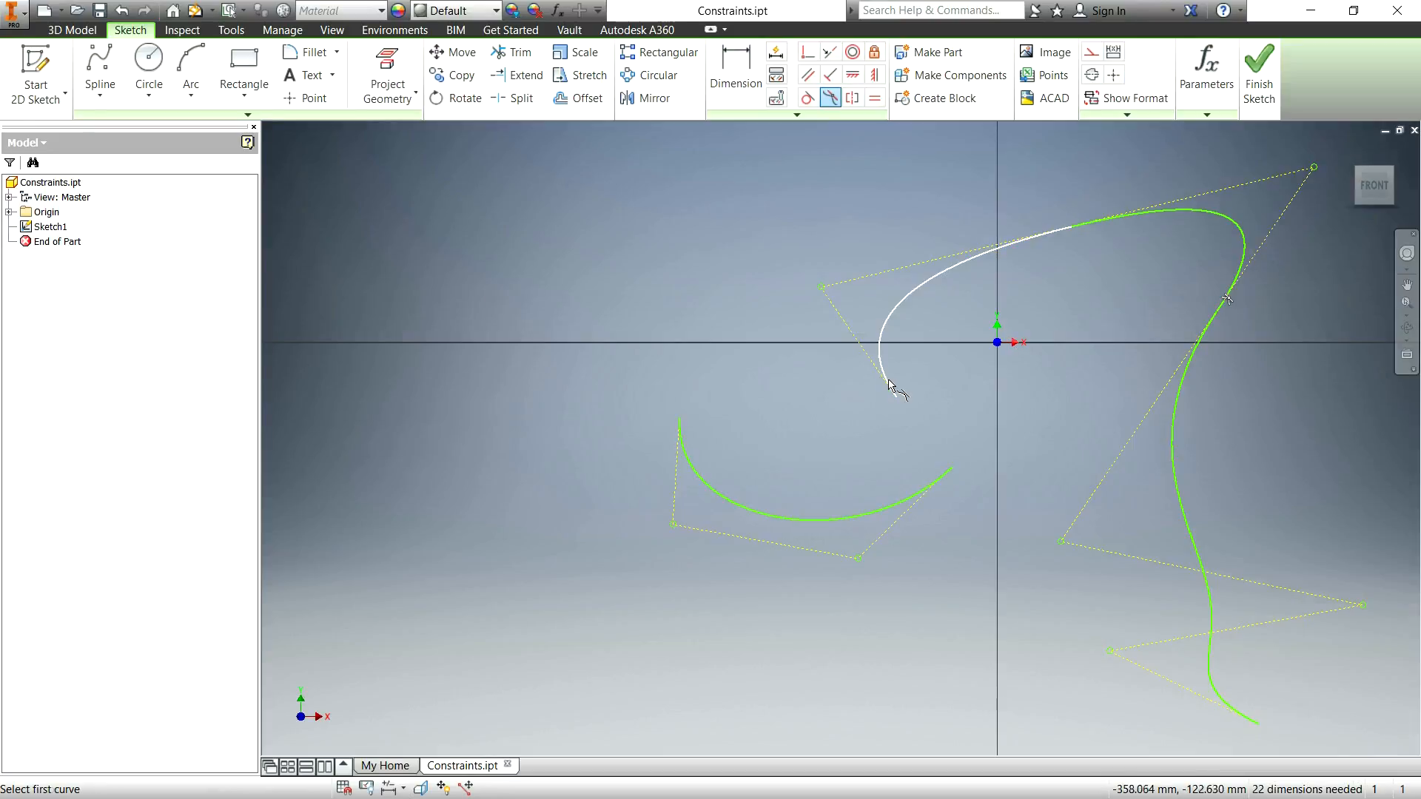
pyautogui.click(890, 381)
pyautogui.click(931, 486)
pyautogui.click(934, 488)
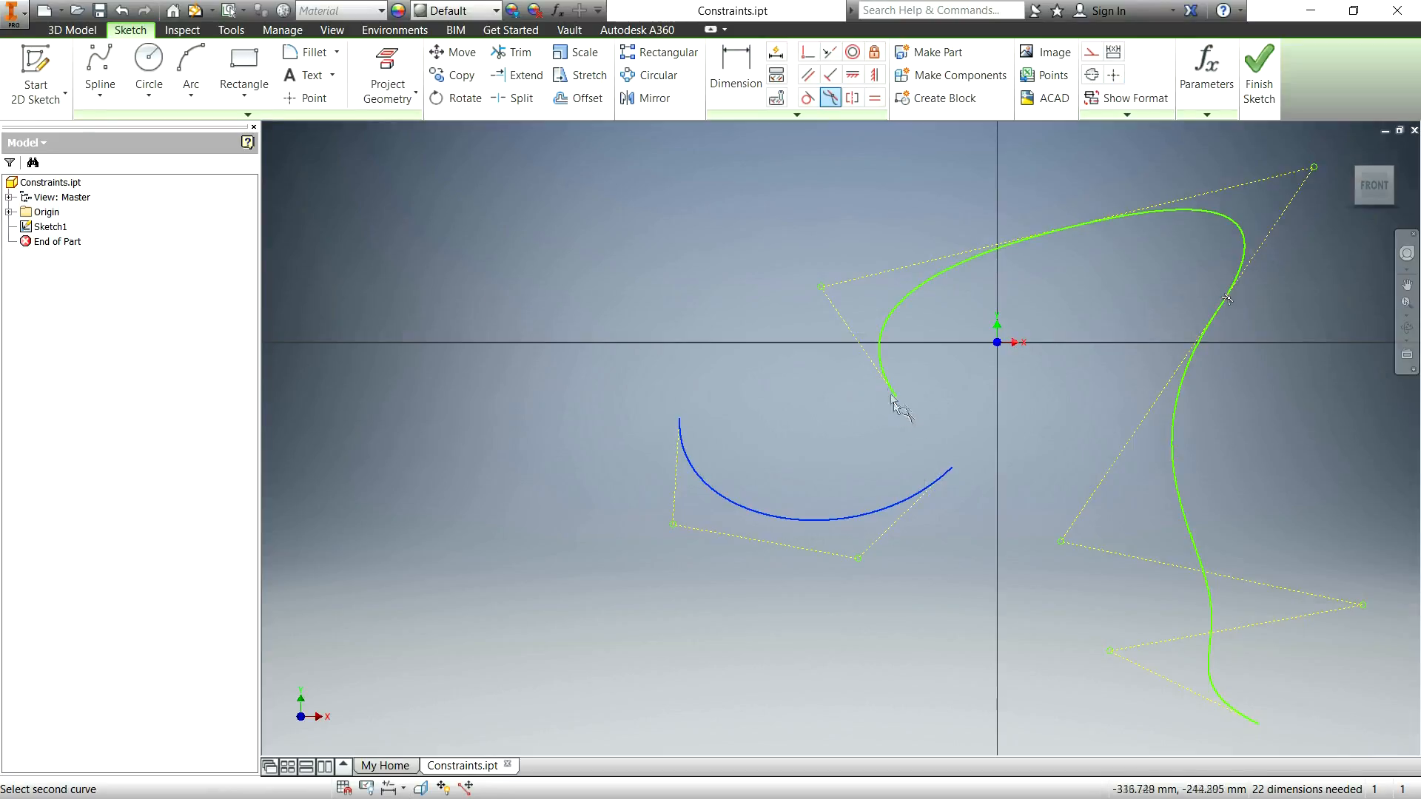
pyautogui.click(891, 385)
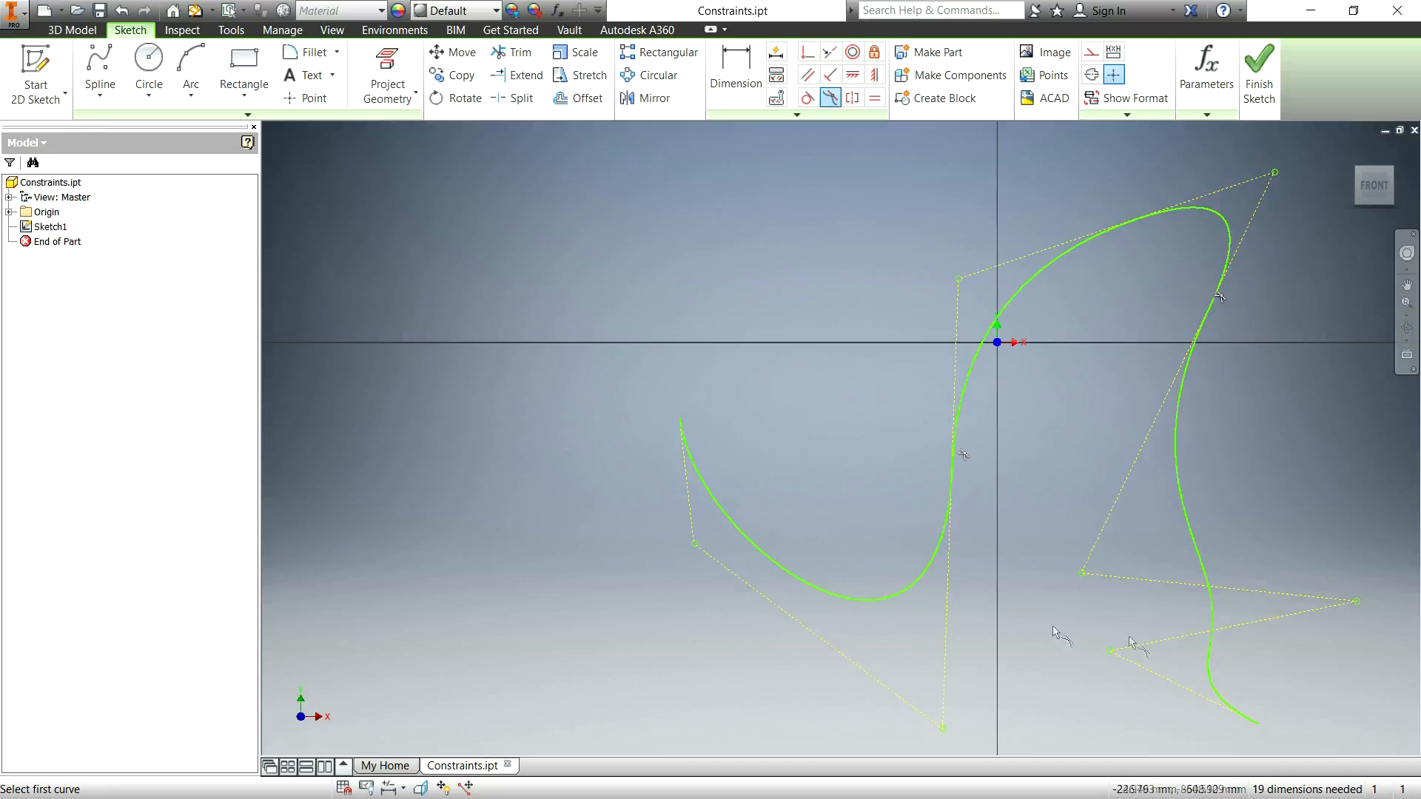
# Delete all the splines so the sketch is empty again.
pyautogui.press('Escape')
pyautogui.moveTo(583, 156); pyautogui.dragTo(1415, 707)
pyautogui.press('Delete')
pyautogui.moveTo(976, 191); pyautogui.dragTo(1371, 755)
pyautogui.press('Delete')
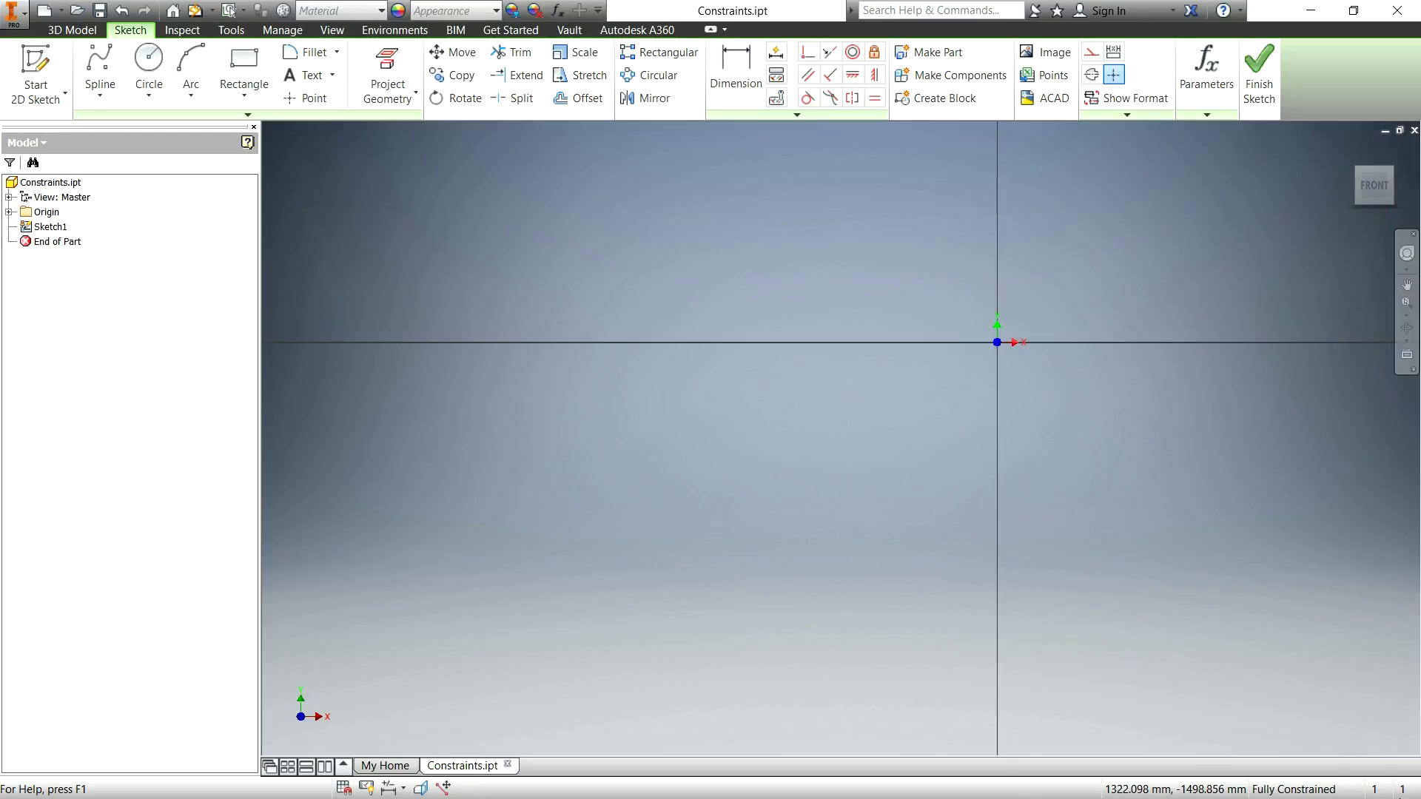
# Draw two connected lines forming an open V above and to the left of the sketch origin.
pyautogui.click(1347, 151)
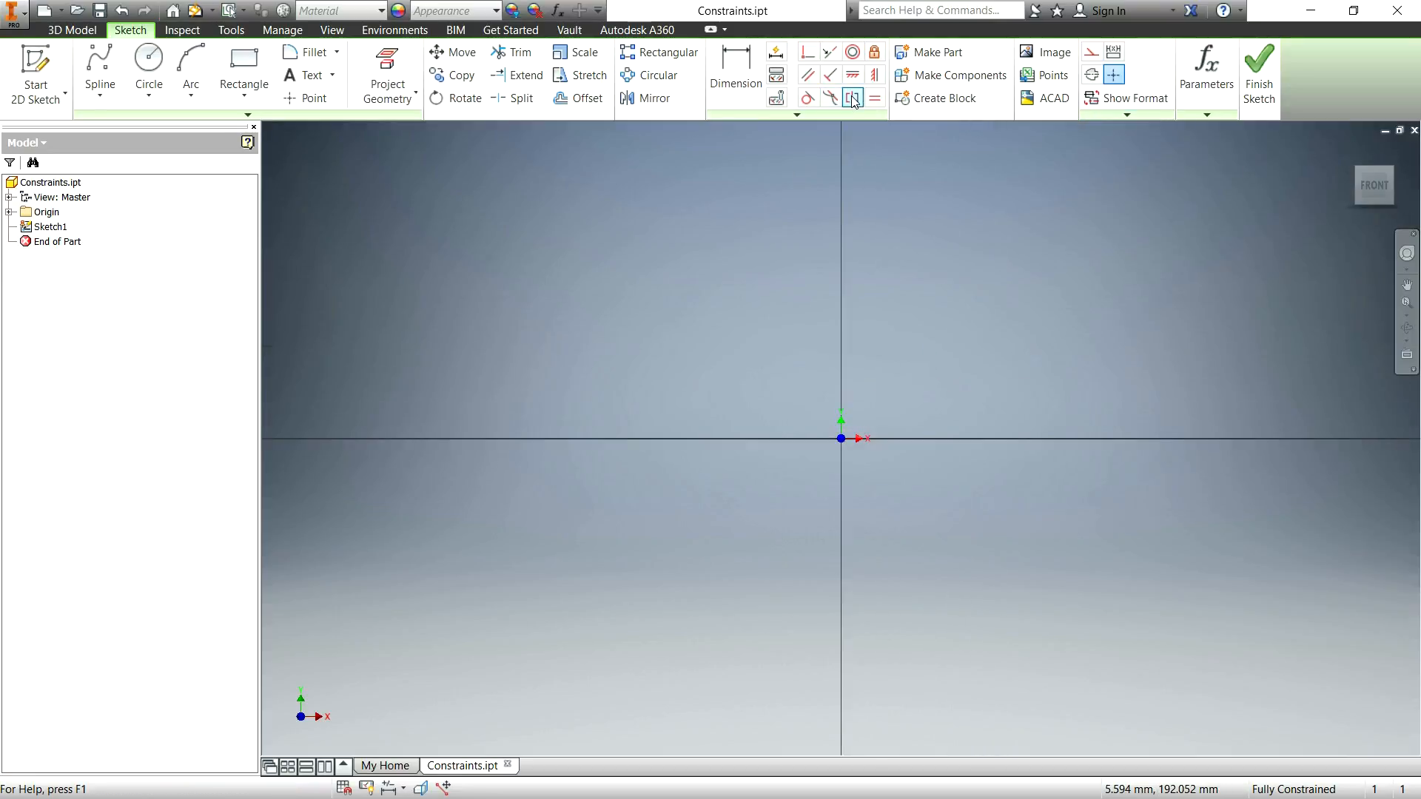
pyautogui.click(100, 95)
pyautogui.click(82, 120)
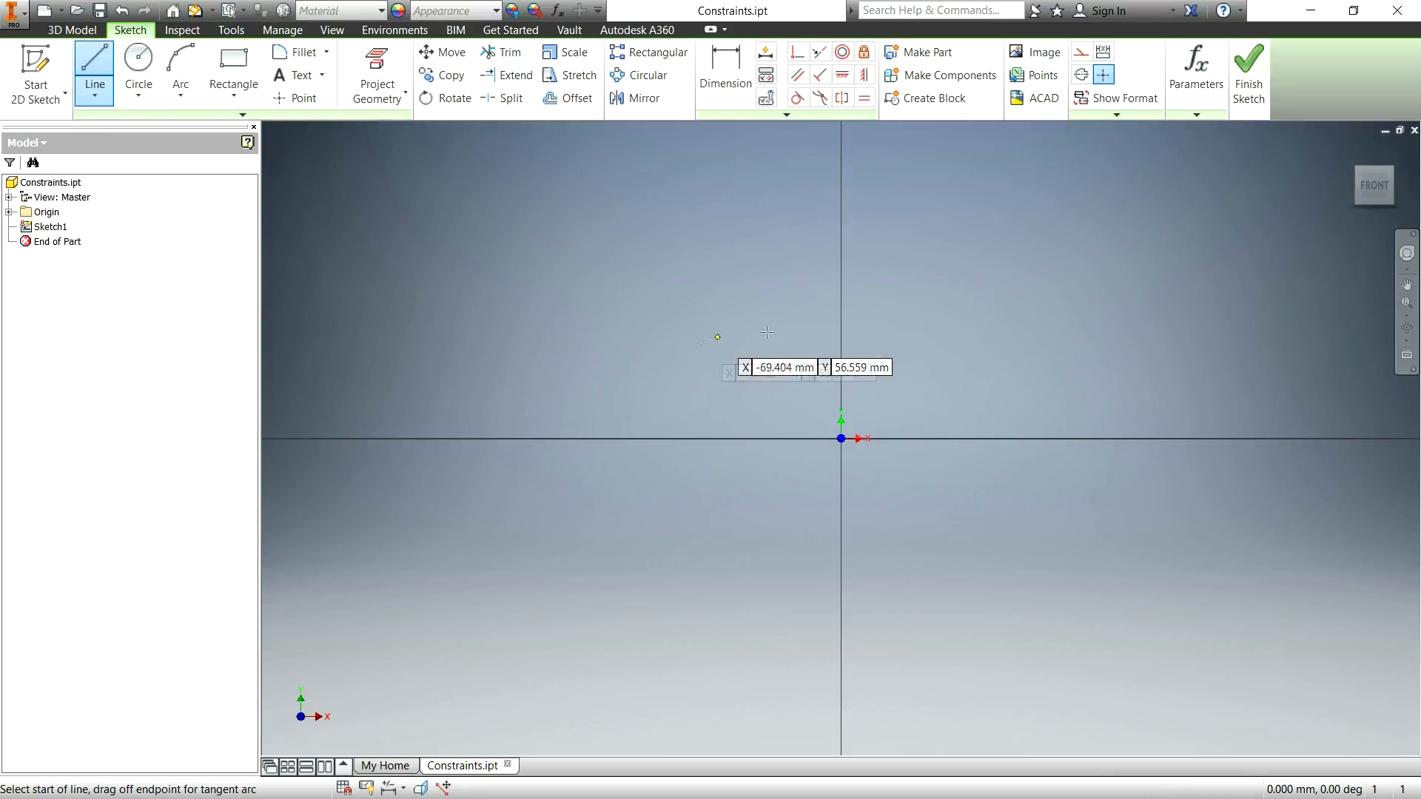
pyautogui.click(497, 232)
pyautogui.click(681, 392)
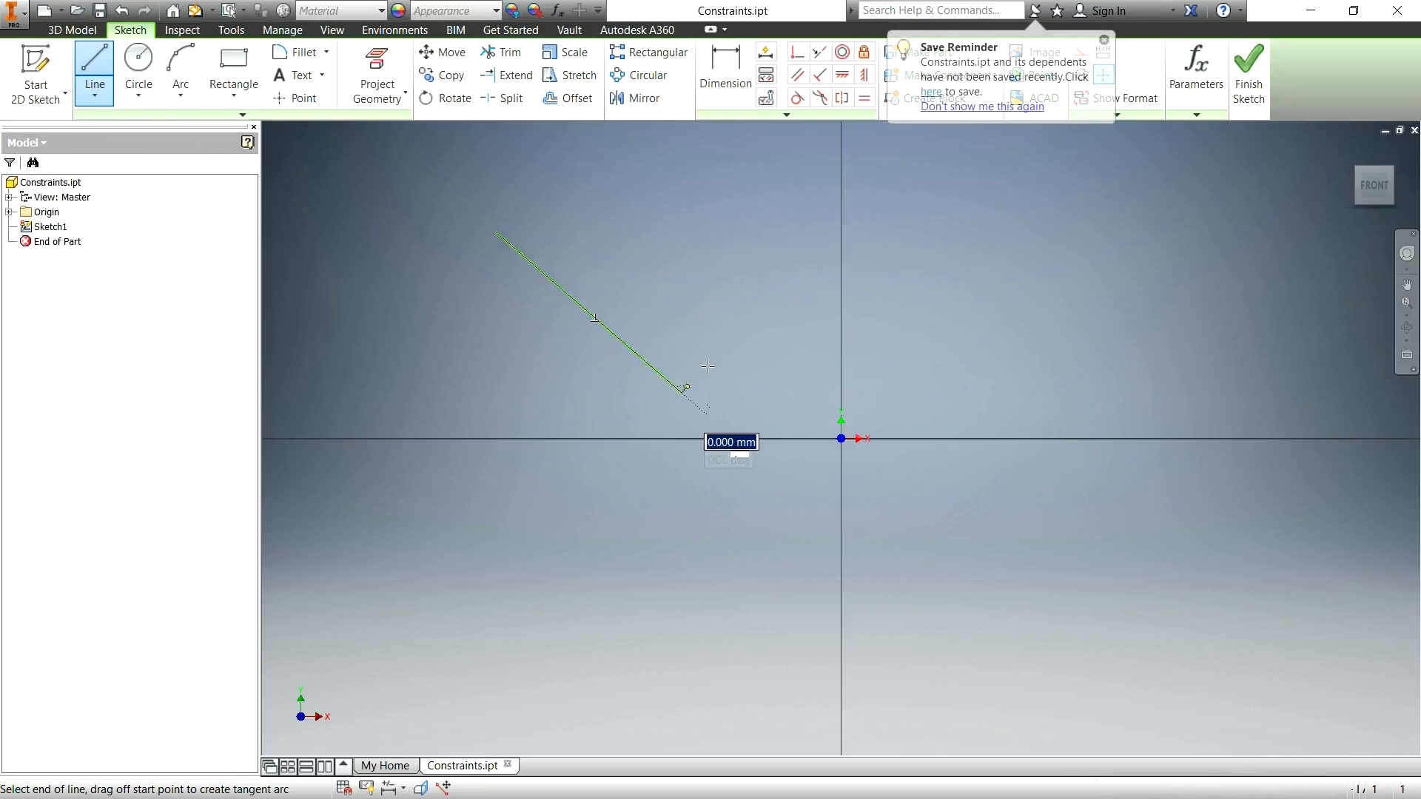
pyautogui.press('Escape')
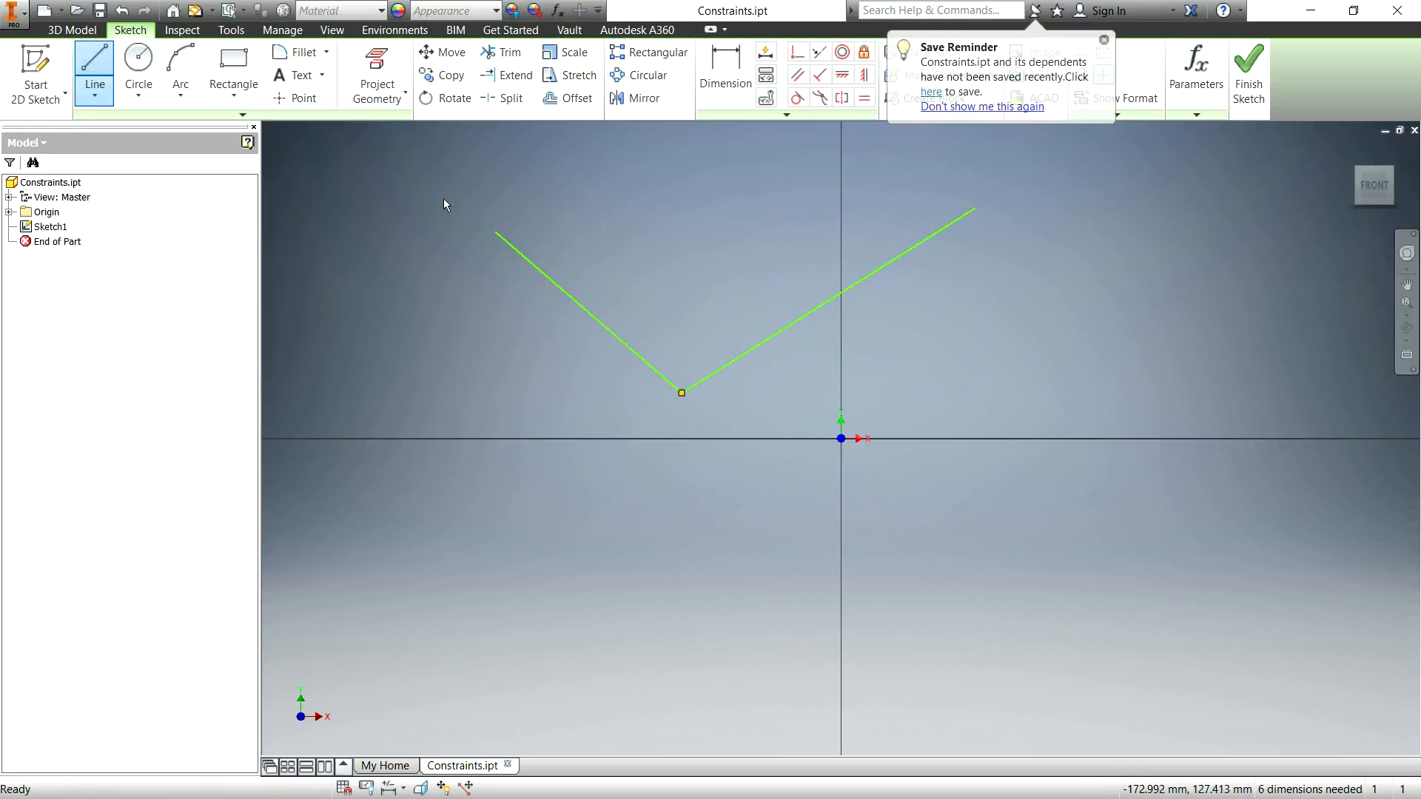
# Draw a third line from the V's vertex up between the two arms, and move the right arm's free end up and inward.
pyautogui.click(98, 60)
pyautogui.click(681, 393)
pyautogui.click(724, 155)
pyautogui.press('Escape')
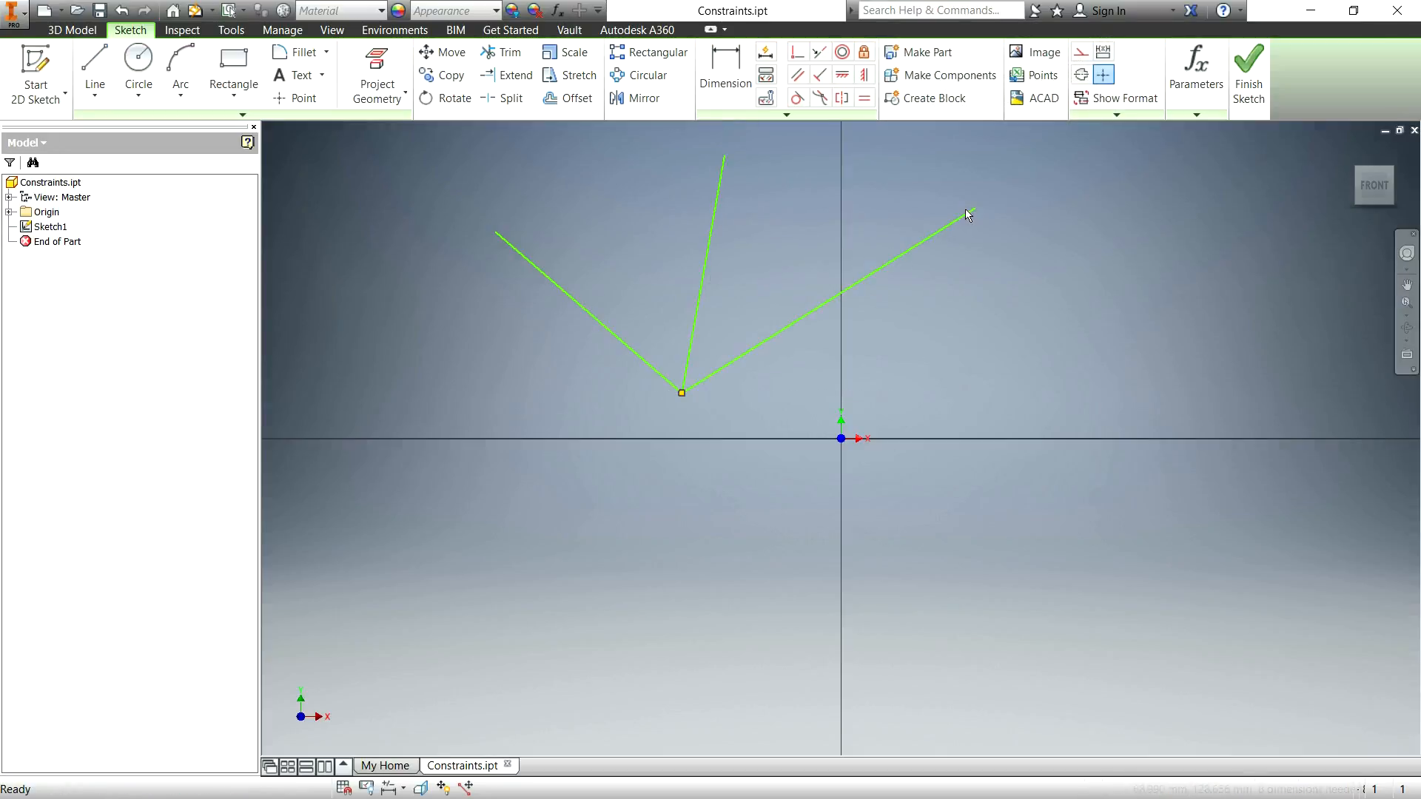
pyautogui.moveTo(974, 208); pyautogui.dragTo(919, 188)
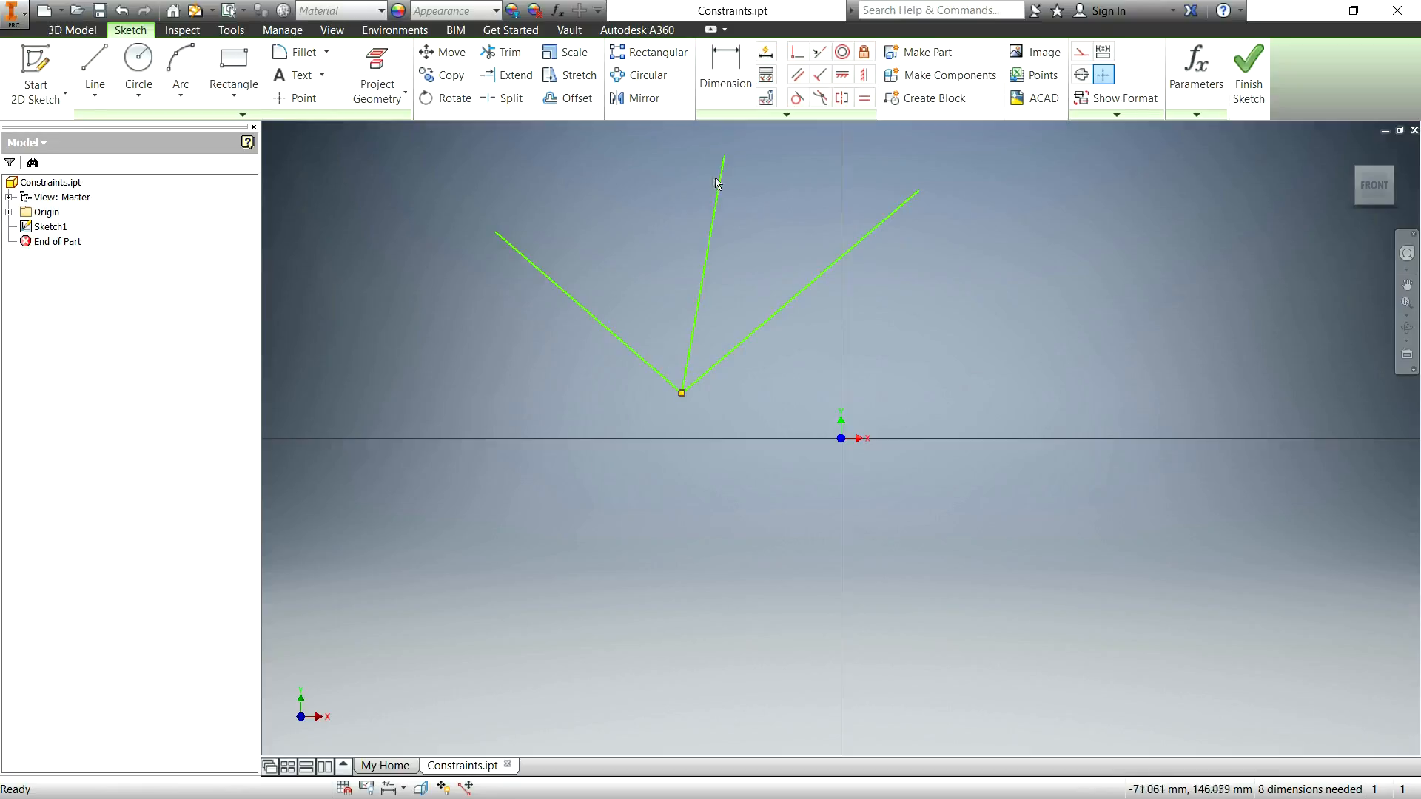
# Apply a symmetric constraint between the left and right lines, using the middle line as the symmetry line.
pyautogui.click(841, 99)
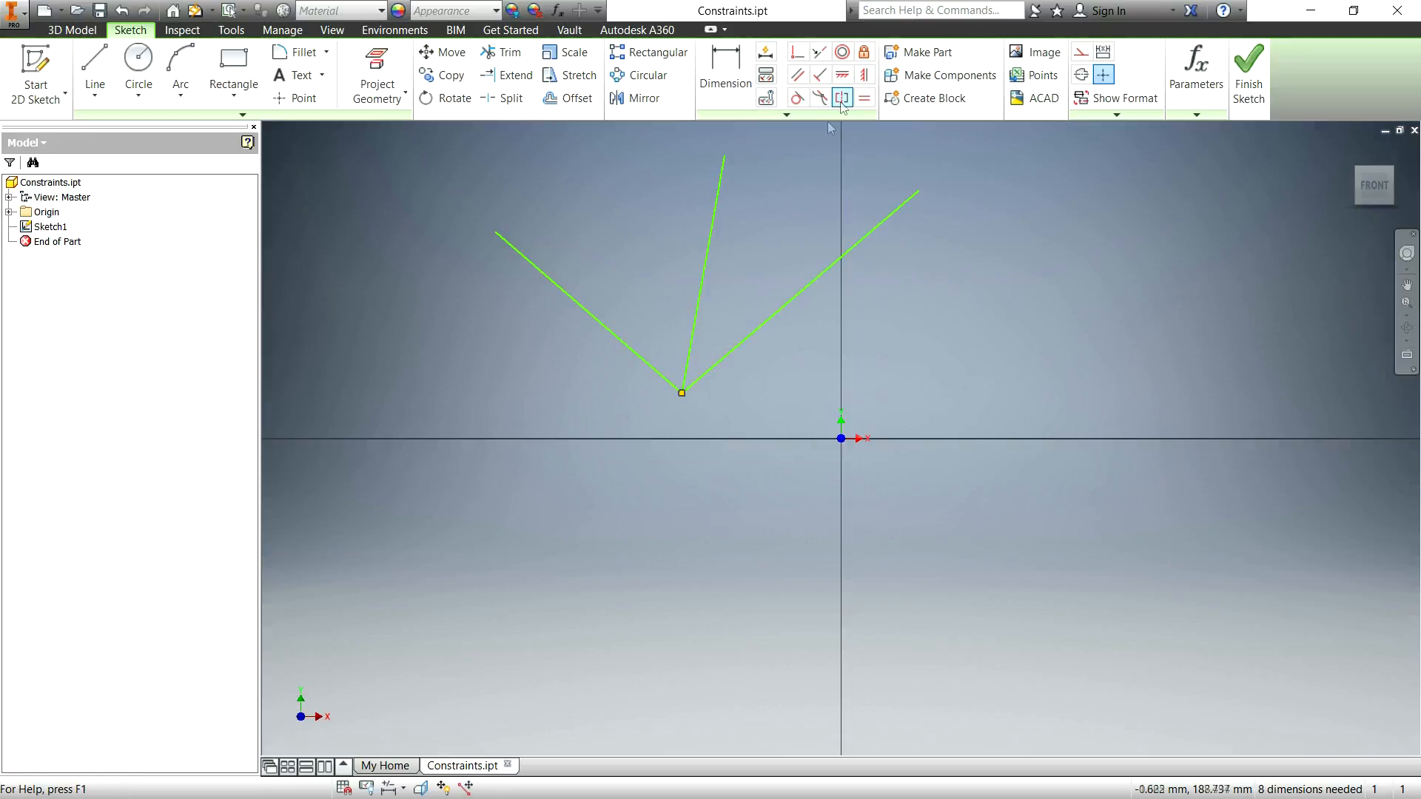
pyautogui.click(600, 327)
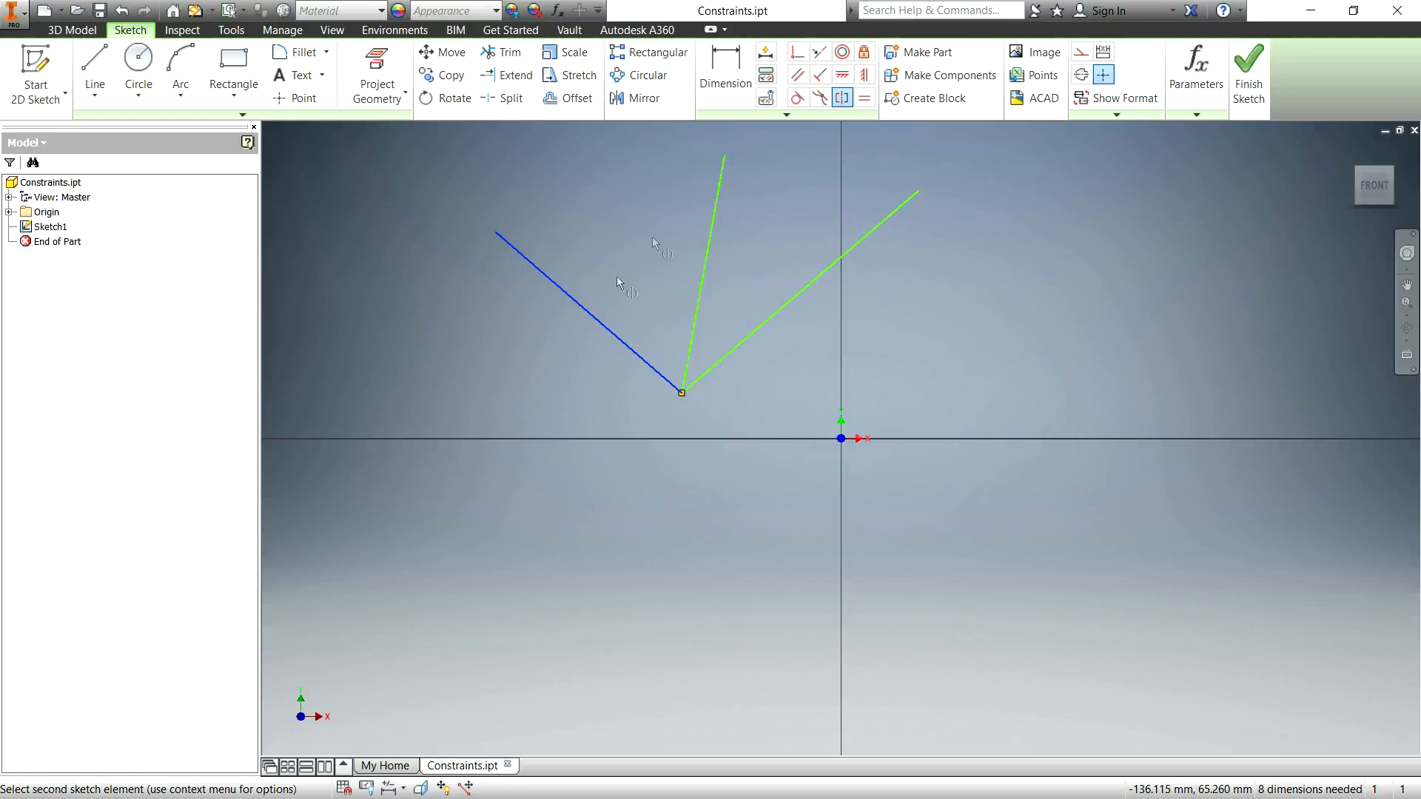
pyautogui.click(832, 274)
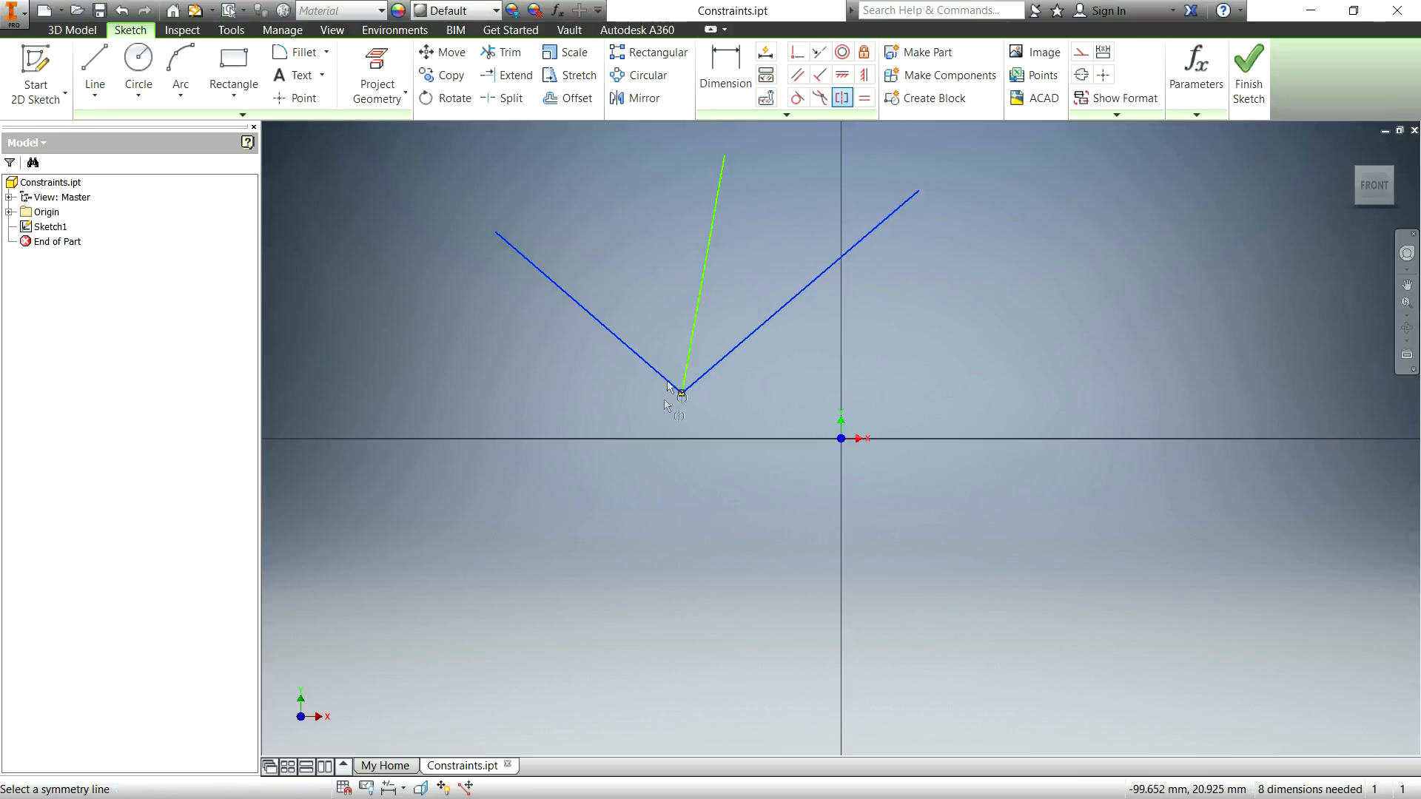
pyautogui.click(707, 260)
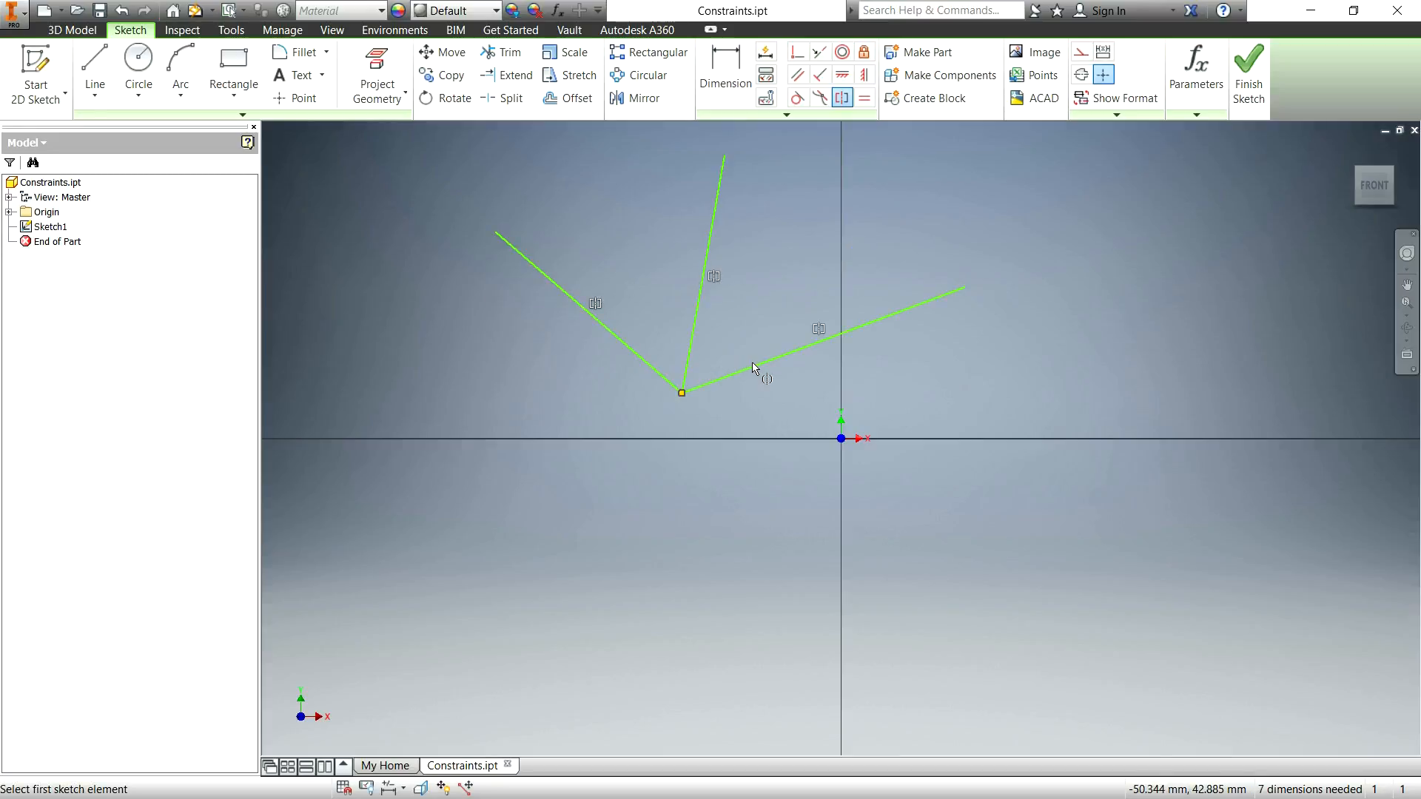
pyautogui.press('Escape')
# Dimension the angle between the left and middle lines and set it to 20 degrees.
pyautogui.click(725, 74)
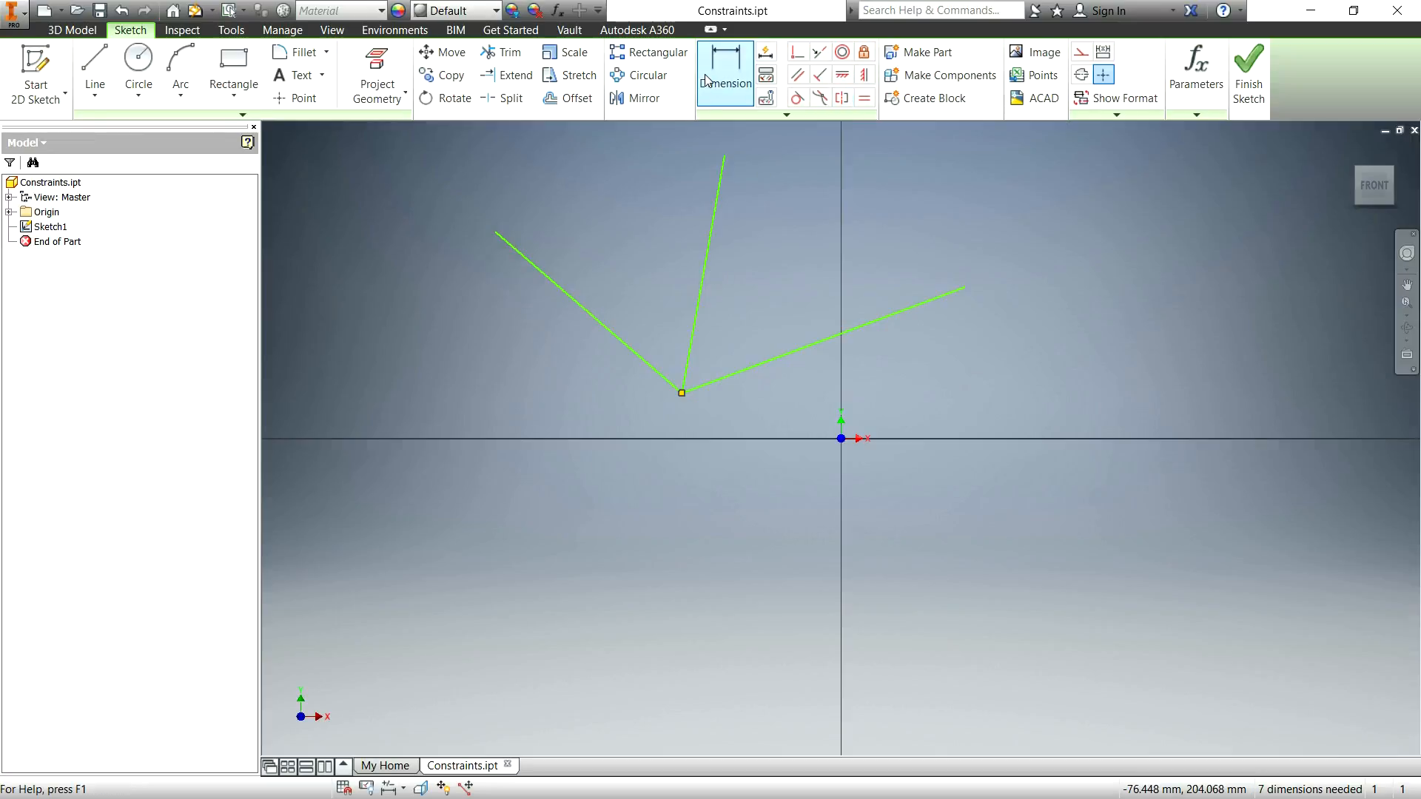
pyautogui.click(701, 287)
pyautogui.click(614, 337)
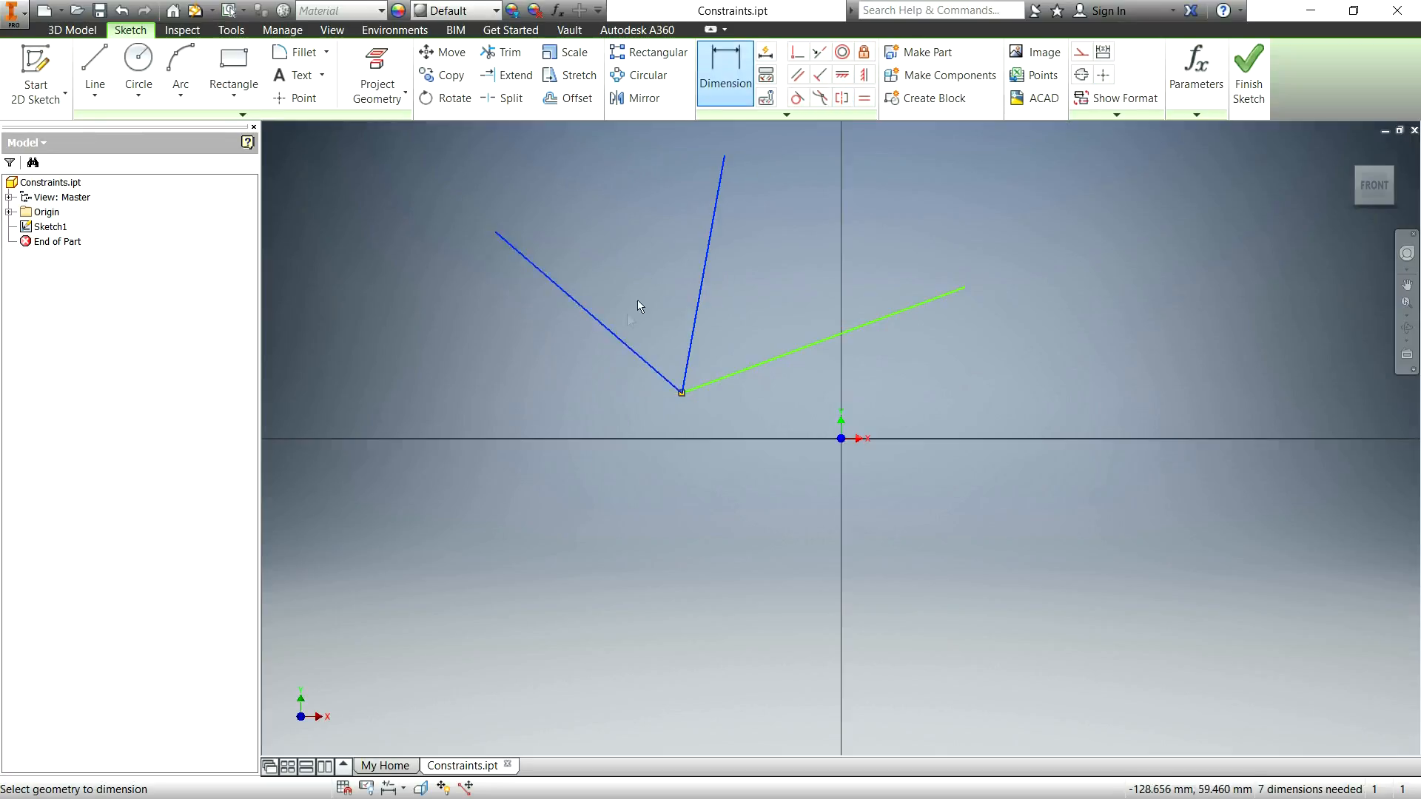
pyautogui.click(643, 290)
pyautogui.click(818, 358)
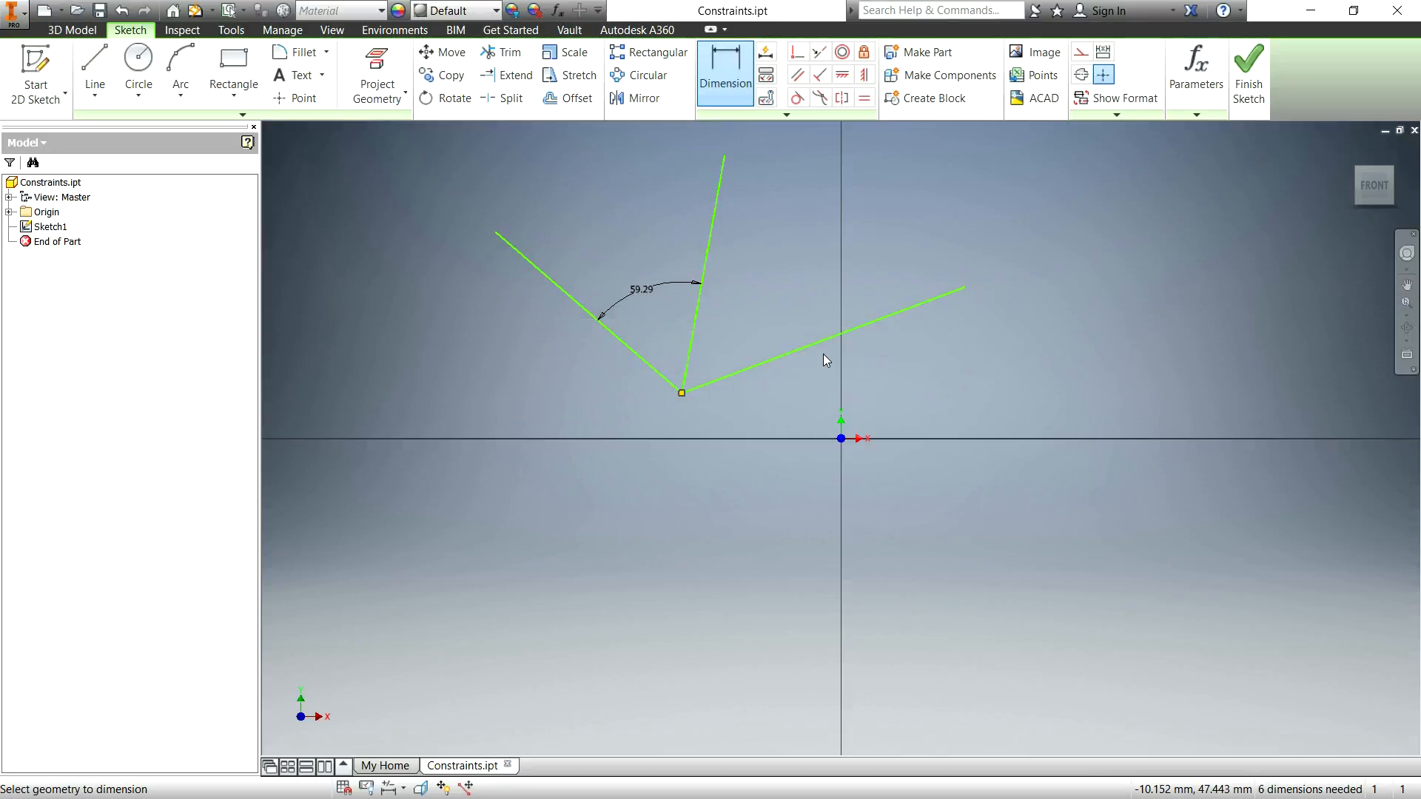
pyautogui.doubleClick(655, 289)
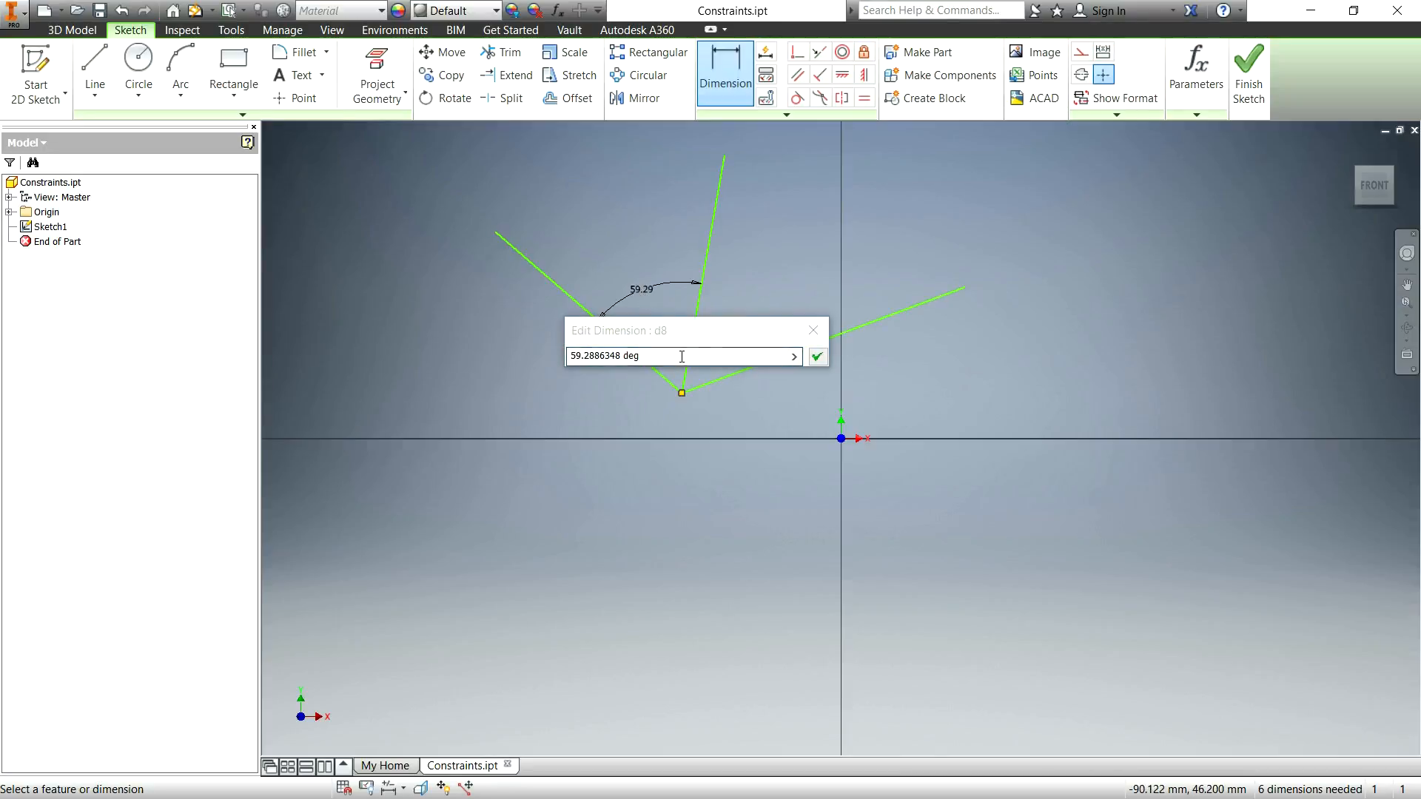
pyautogui.write('20')
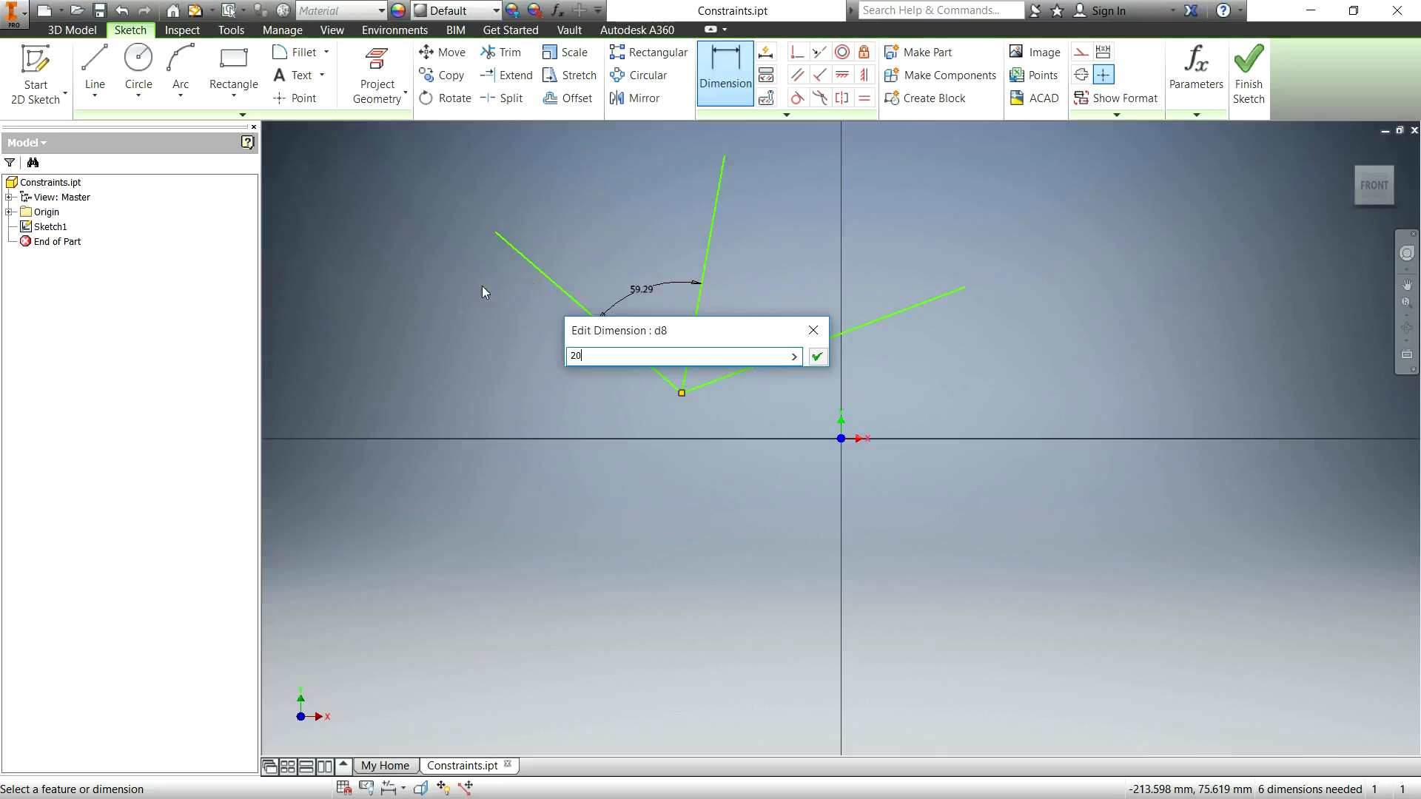
pyautogui.press('Return')
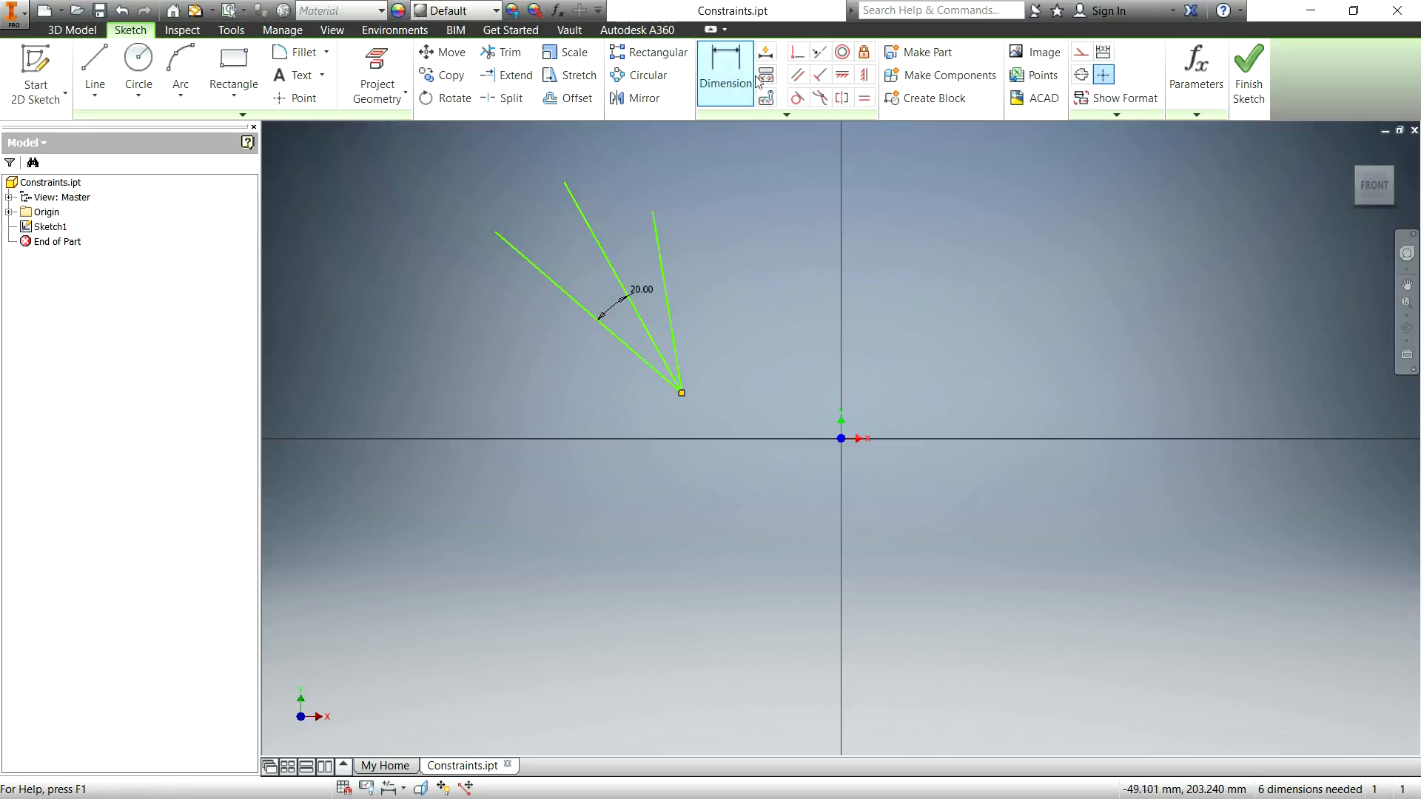
# Make the middle line vertical and set the angle between it and the left line to 50 degrees.
pyautogui.click(864, 74)
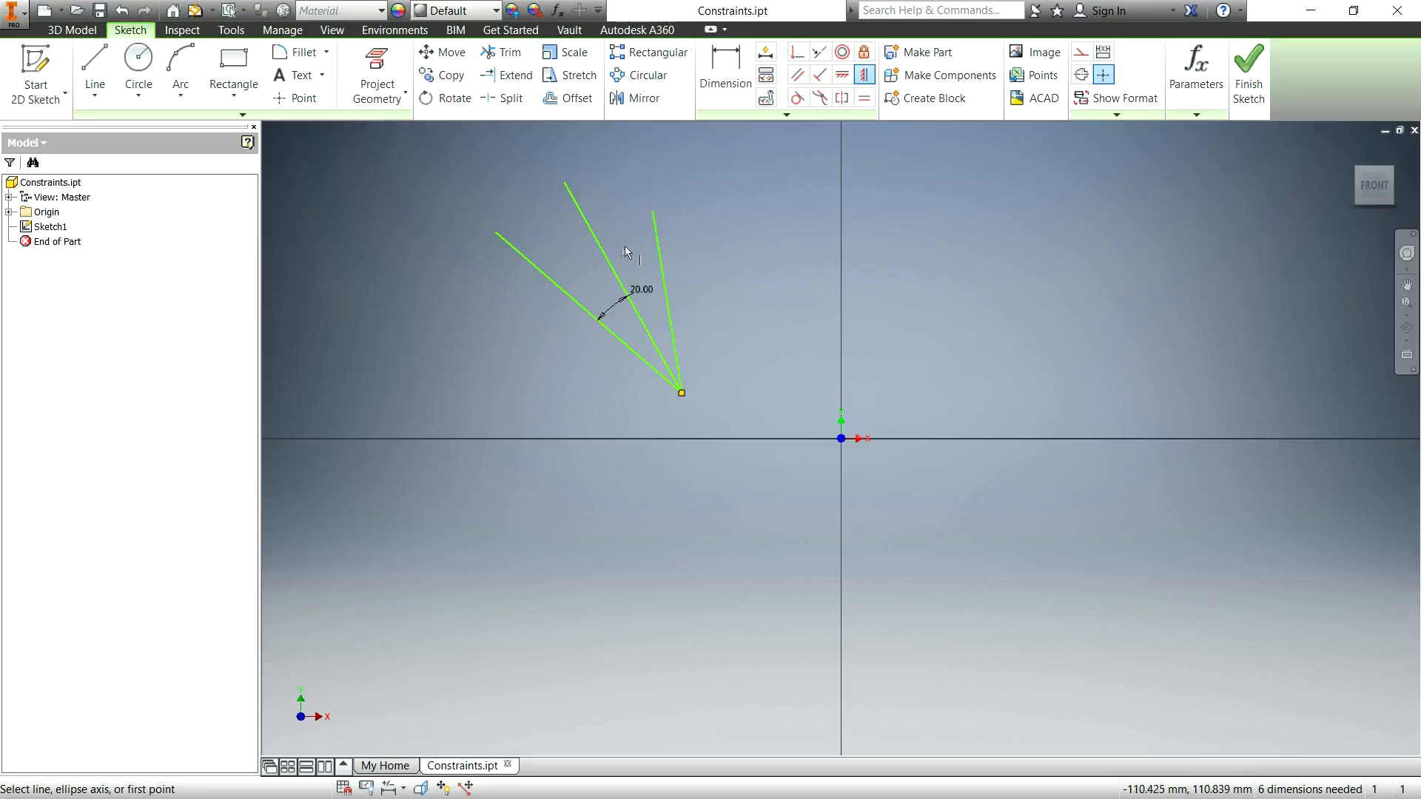
pyautogui.click(606, 258)
pyautogui.press('Escape')
pyautogui.doubleClick(665, 305)
pyautogui.write('50')
pyautogui.press('Return')
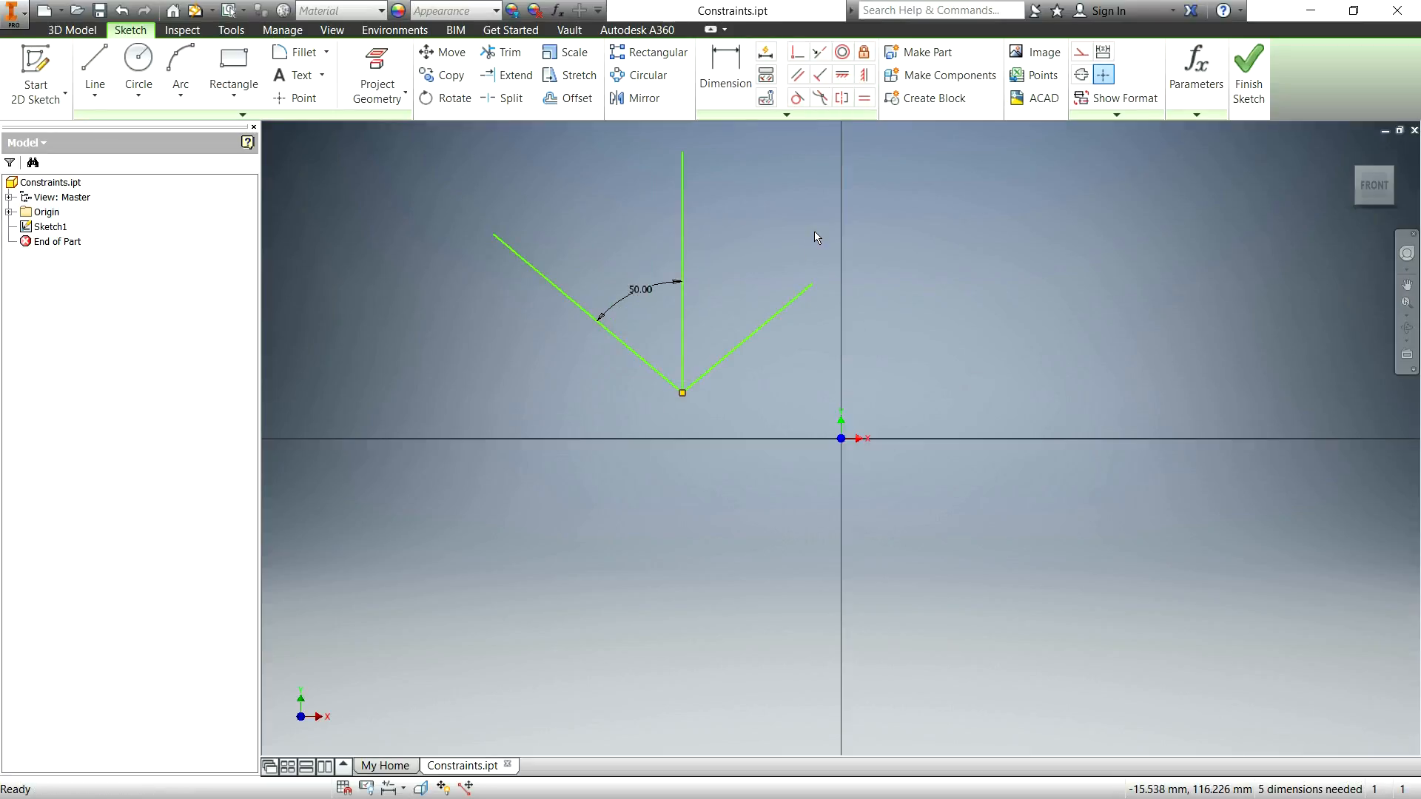
# Preview the angle dimension between the vertical middle line and the right line without placing it.
pyautogui.press('d')
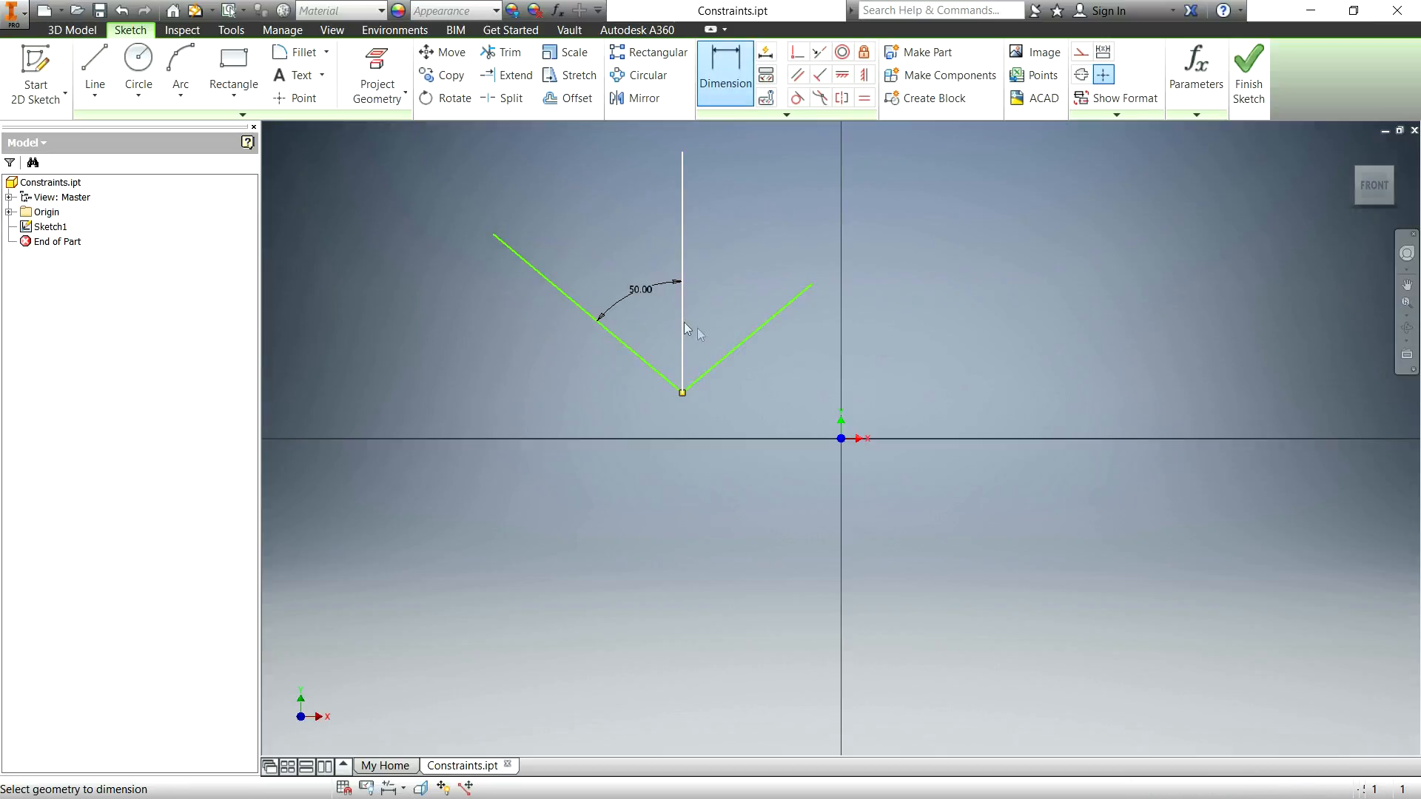
pyautogui.click(684, 322)
pyautogui.click(729, 353)
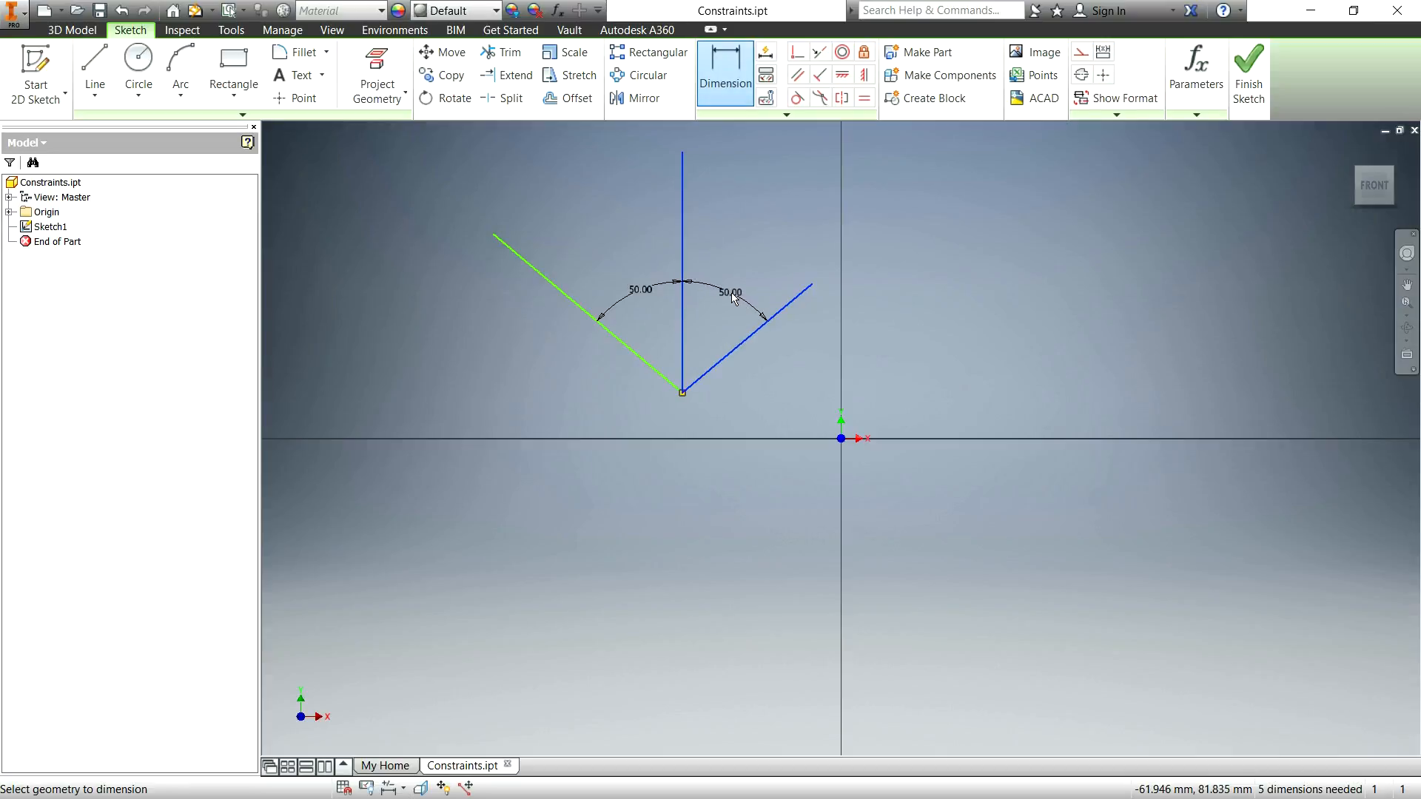
pyautogui.press('Escape')
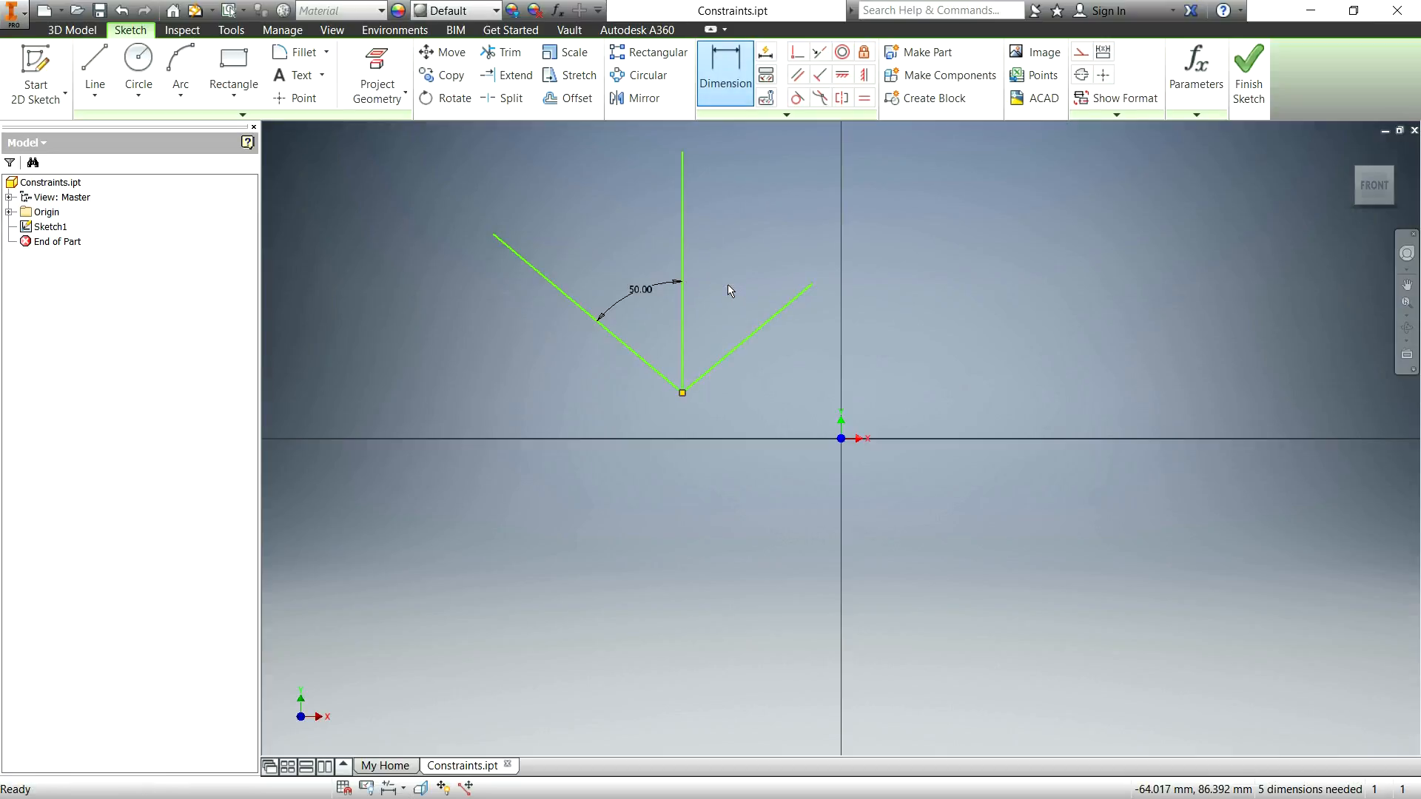
pyautogui.press('Escape')
# Delete the three lines and their angle dimension so the sketch is empty.
pyautogui.moveTo(486, 161); pyautogui.dragTo(881, 405)
pyautogui.press('Delete')
pyautogui.click(682, 318)
pyautogui.press('Delete')
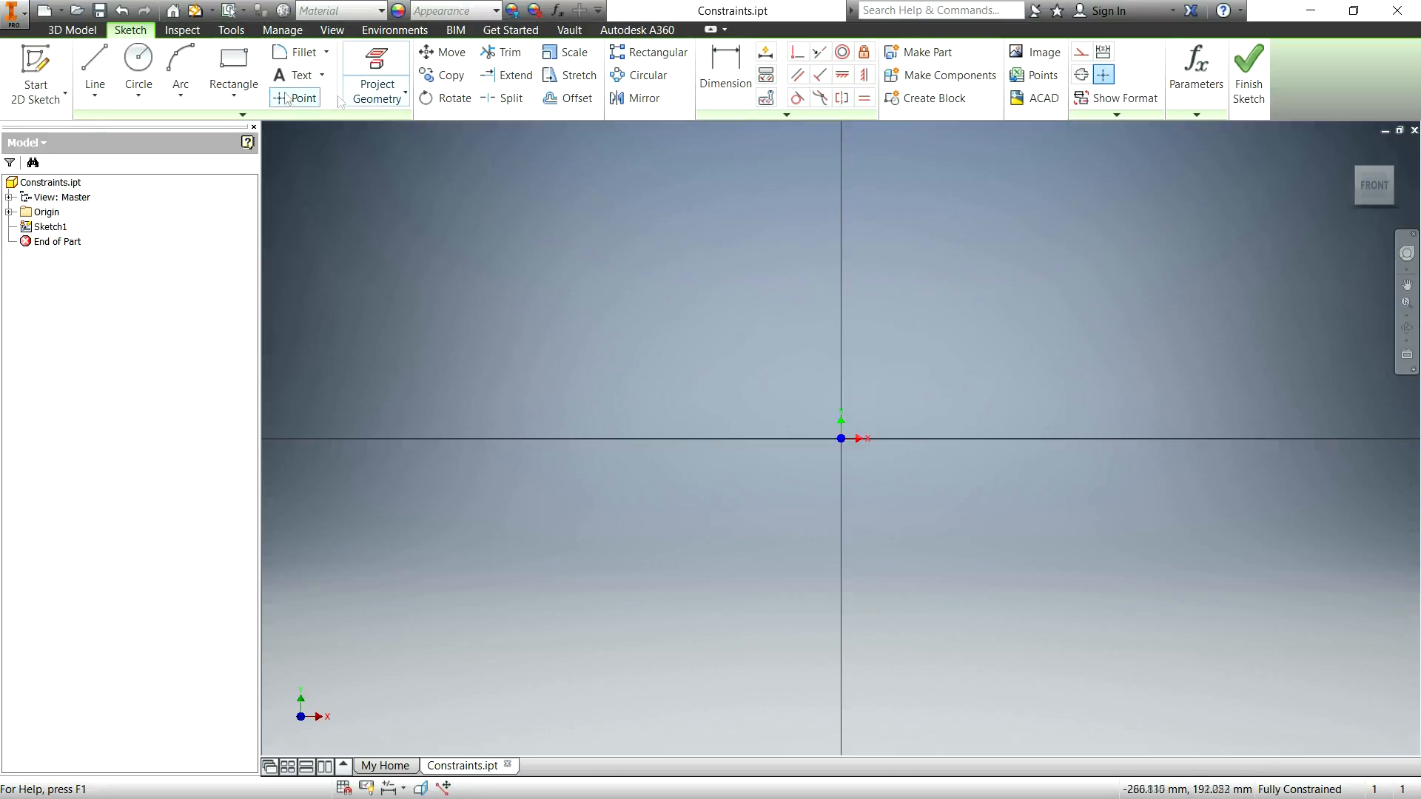
# Draw a vertical line in the area right of the sketch origin and convert it to construction geometry.
pyautogui.click(95, 70)
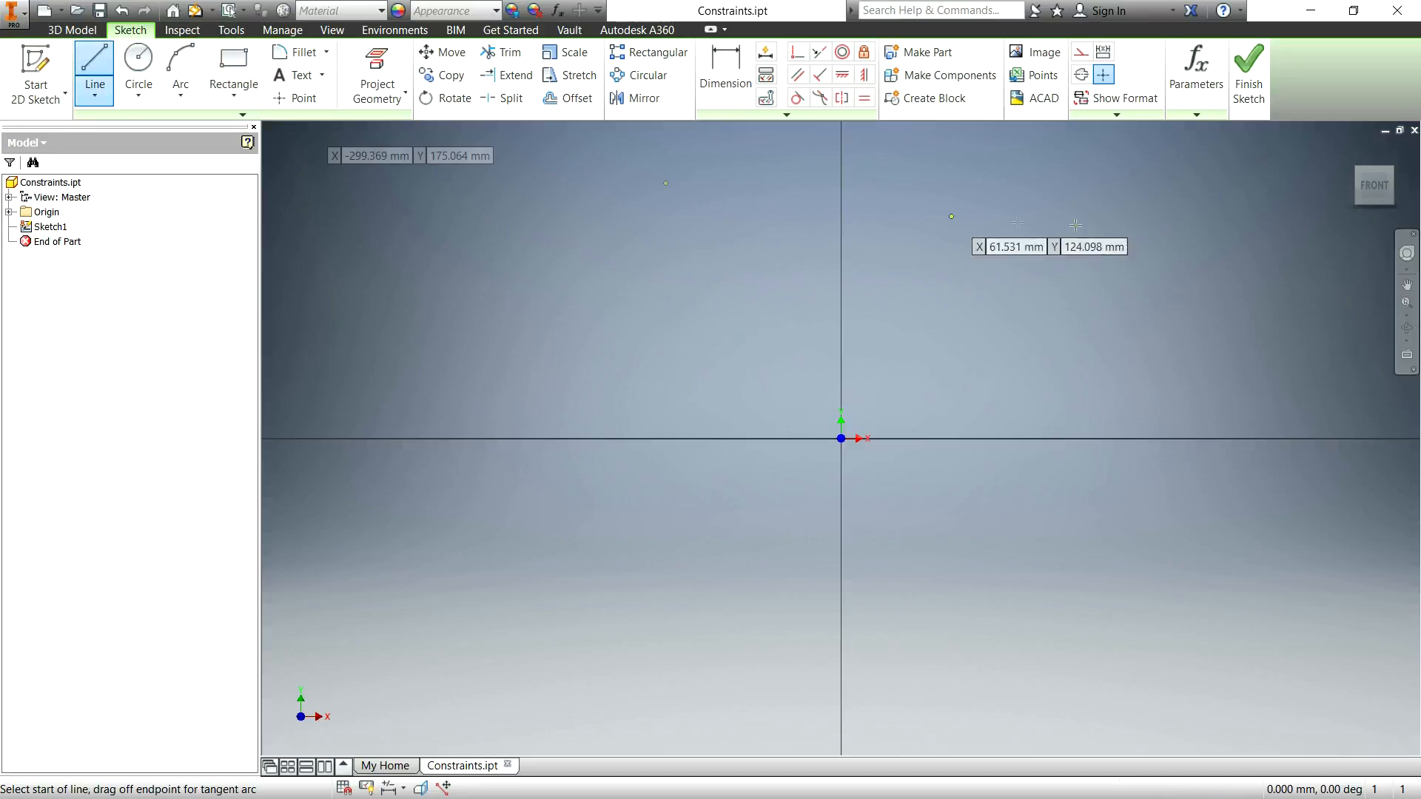
pyautogui.click(985, 169)
pyautogui.click(985, 408)
pyautogui.press('Escape')
pyautogui.rightClick(985, 331)
pyautogui.click(1080, 339)
# Draw a wide rectangle across the vertical construction line, extending much farther to its right.
pyautogui.click(233, 71)
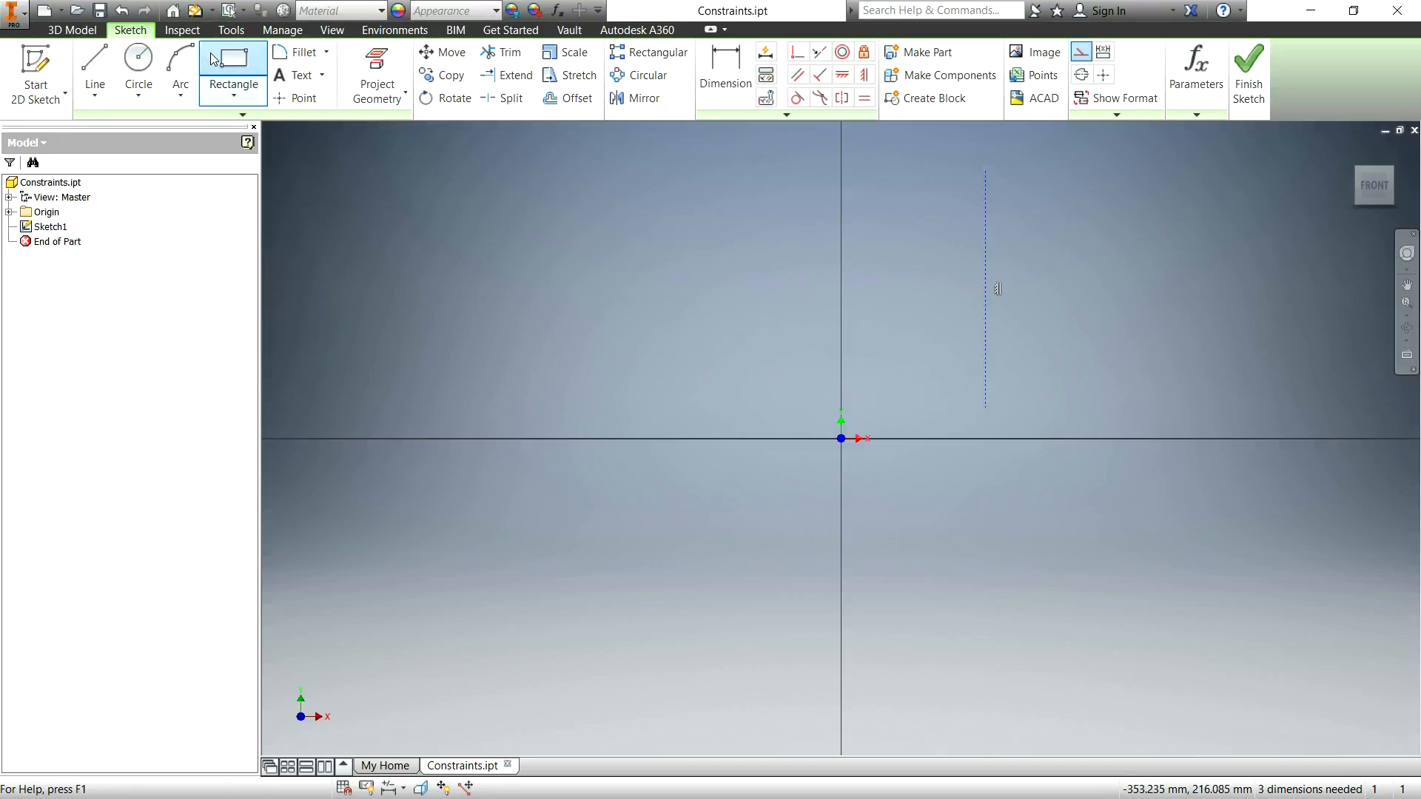
pyautogui.click(887, 224)
pyautogui.click(1263, 335)
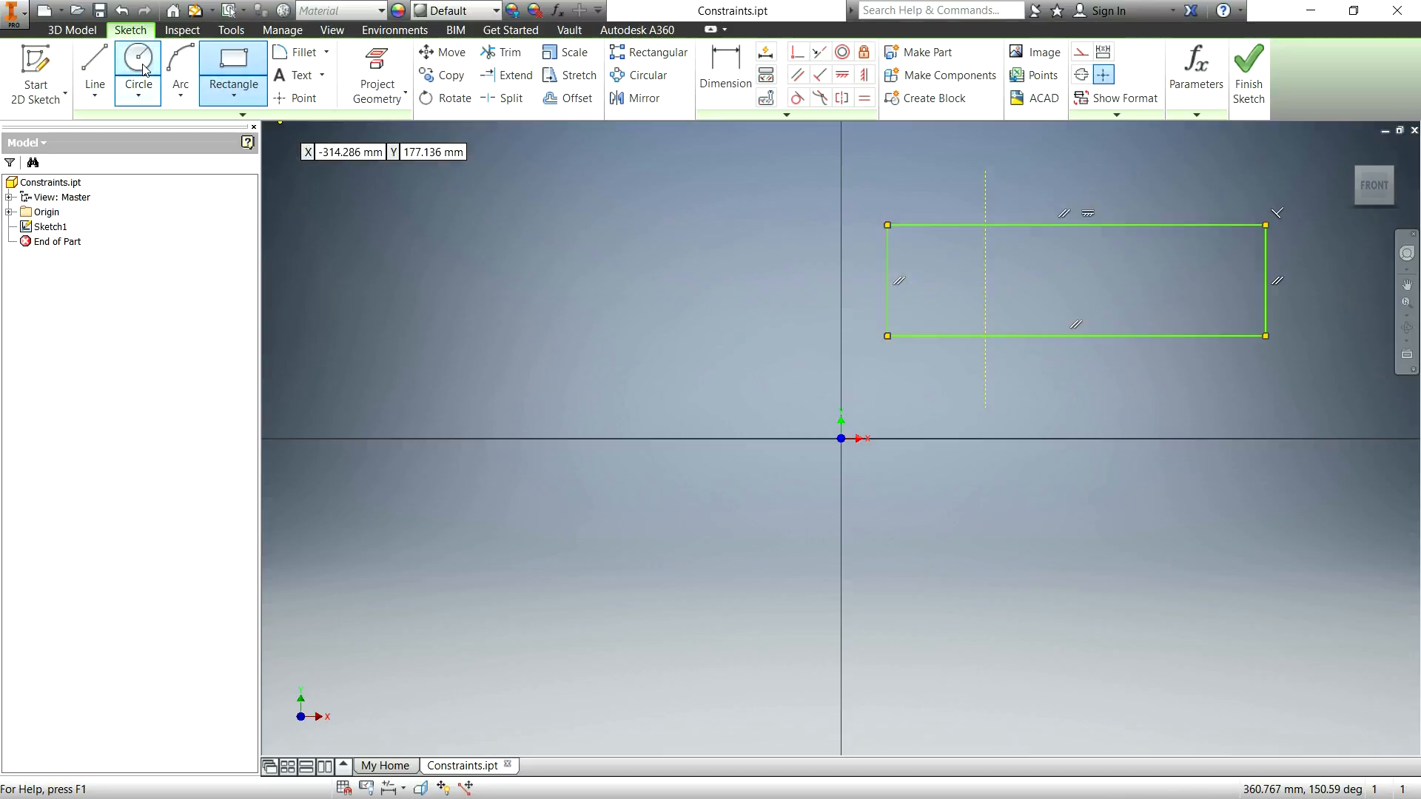
# Draw a large circle left of the rectangle and a small circle inside the rectangle's right part.
pyautogui.press('c')
pyautogui.click(803, 252)
pyautogui.click(755, 278)
pyautogui.click(1146, 281)
pyautogui.click(1161, 296)
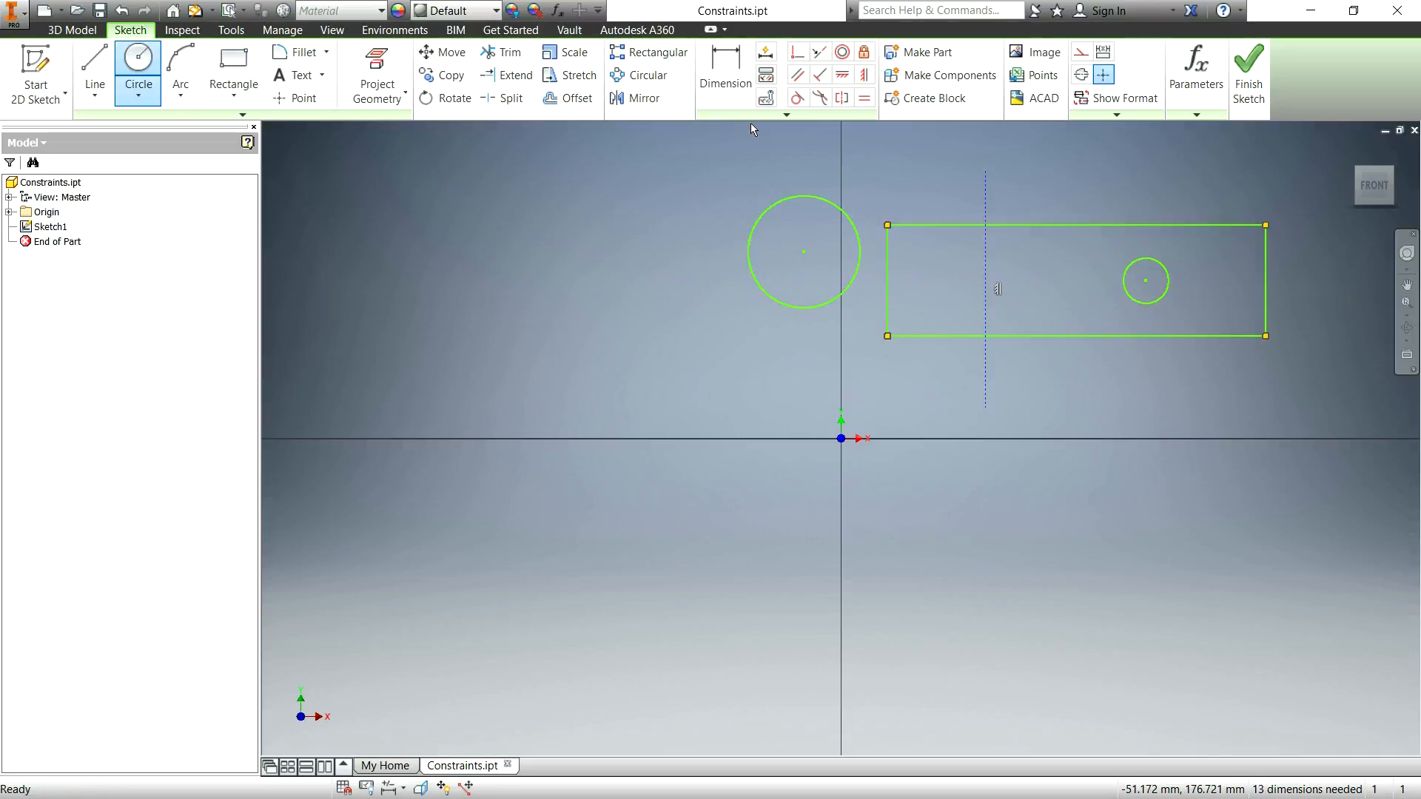
pyautogui.press('Escape')
# Make the two circles symmetric about the vertical construction line and test the link by pulling the right circle lower and resizing it.
pyautogui.click(728, 92)
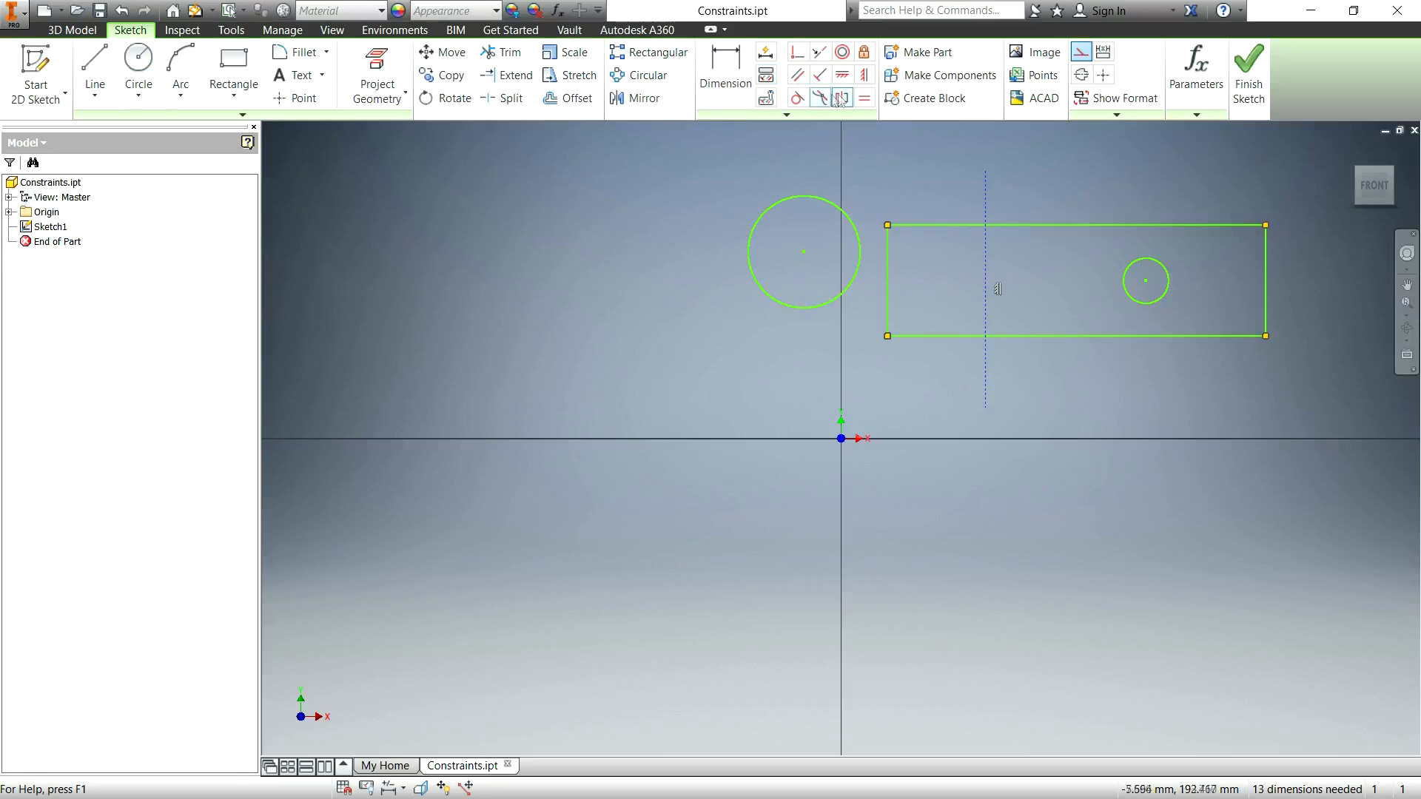
pyautogui.click(858, 265)
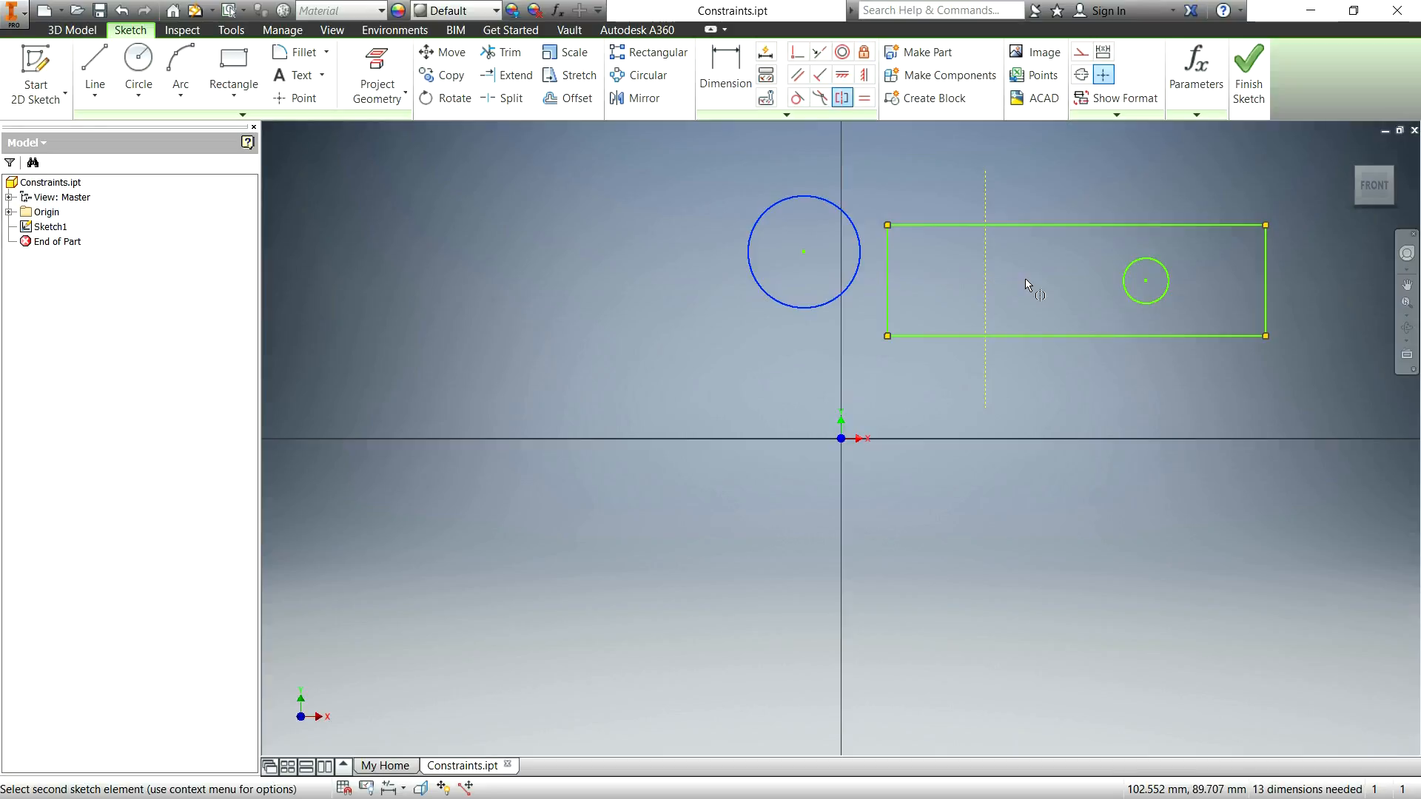
pyautogui.click(1131, 271)
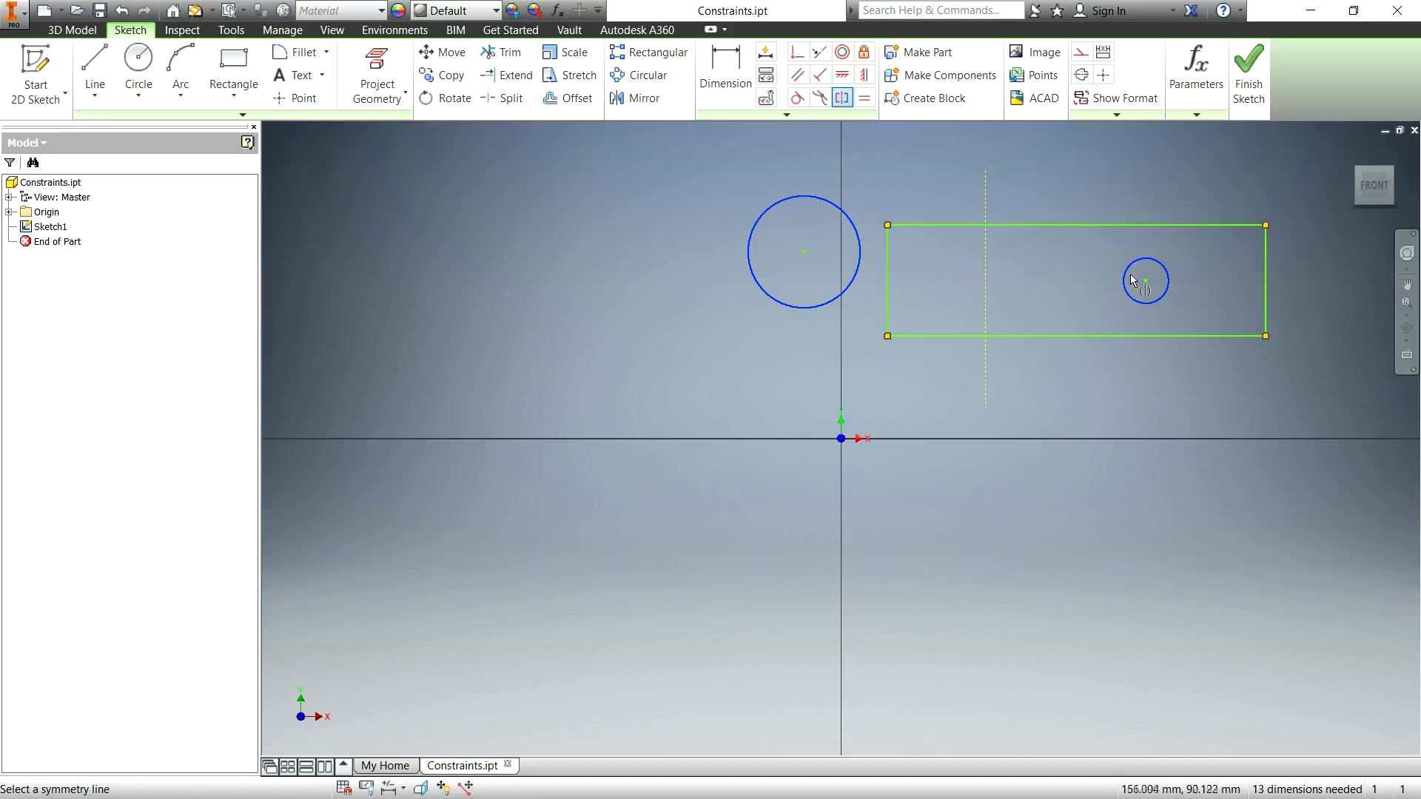
pyautogui.click(985, 288)
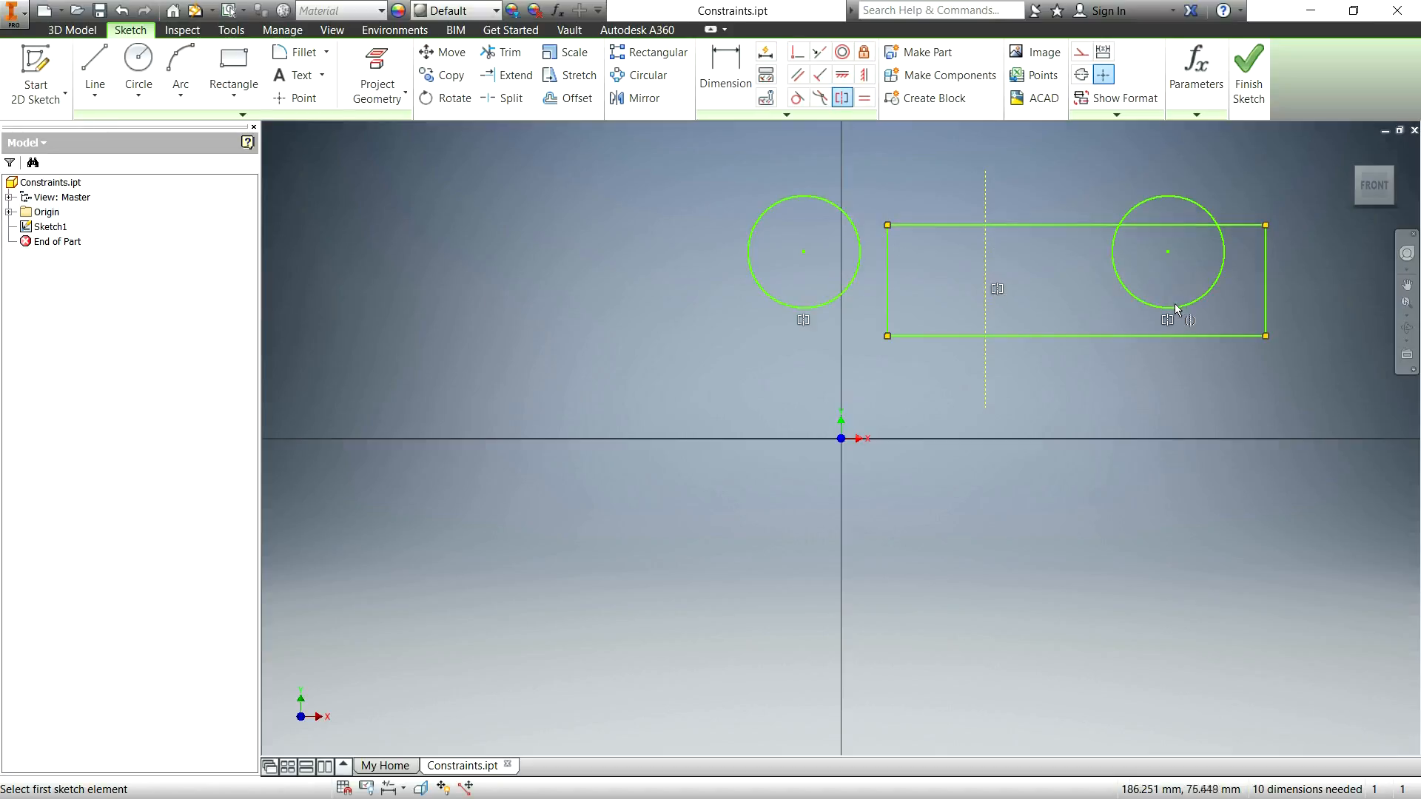
pyautogui.press('Escape')
pyautogui.moveTo(1214, 282); pyautogui.dragTo(1169, 367)
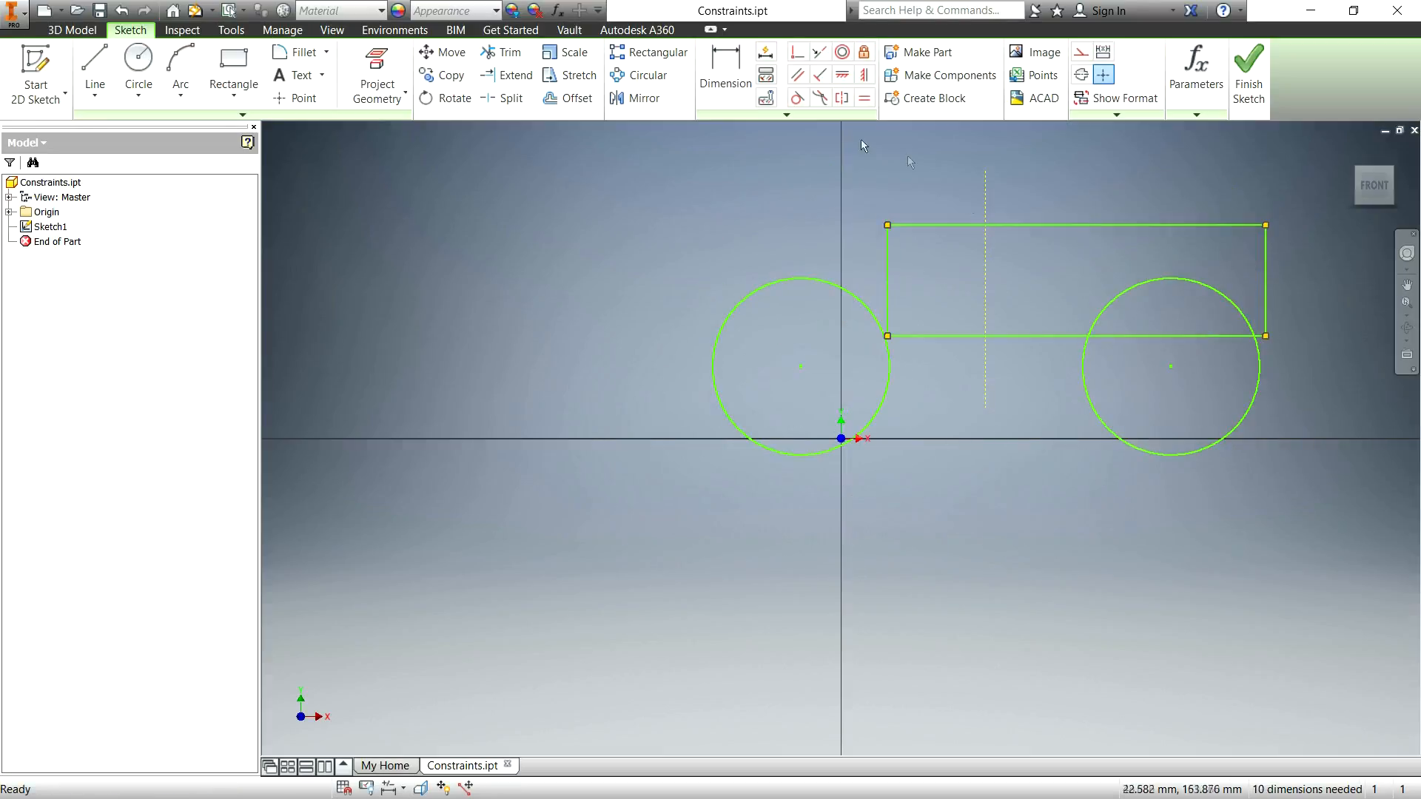
# Apply a symmetric constraint between the rectangle's left and right sides about the vertical construction line.
pyautogui.click(842, 104)
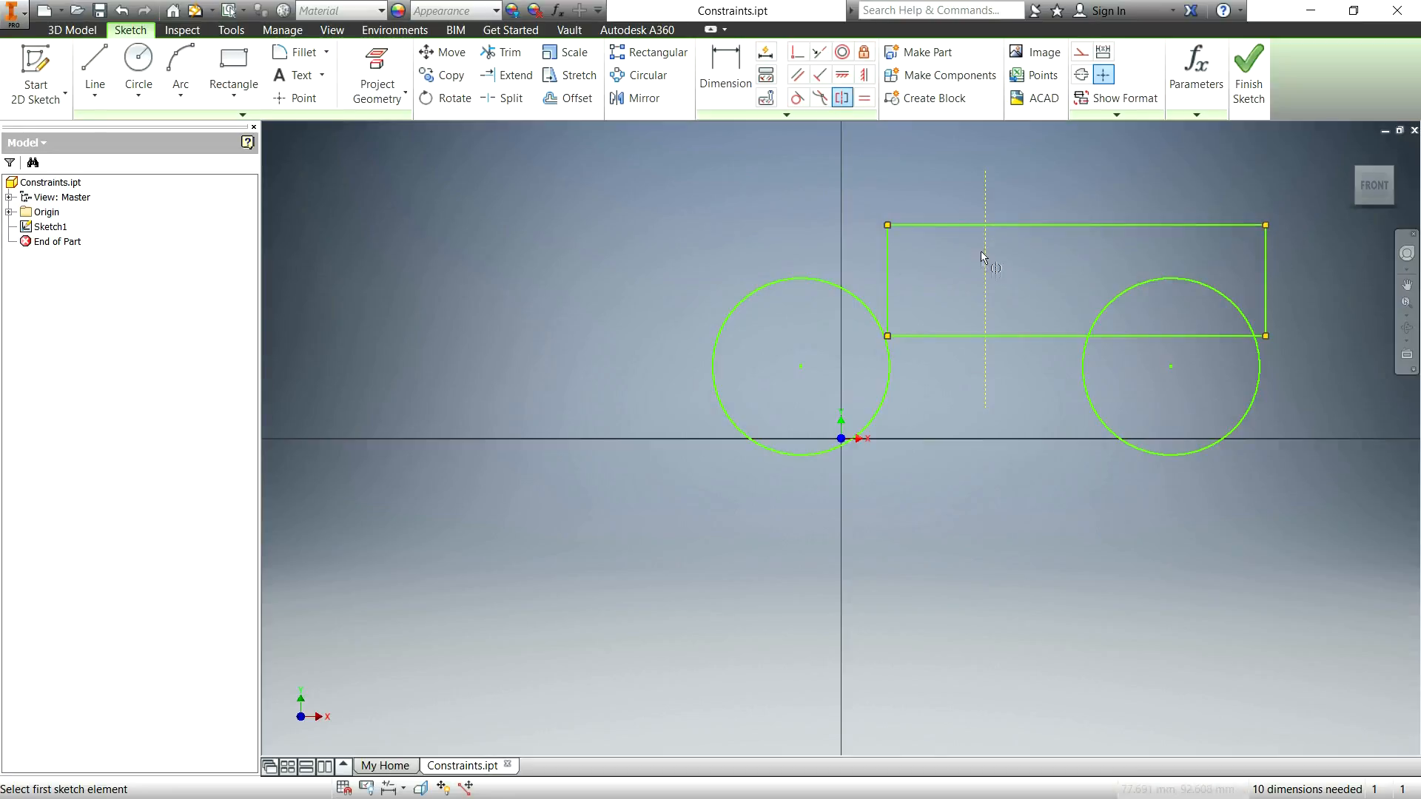
pyautogui.click(888, 261)
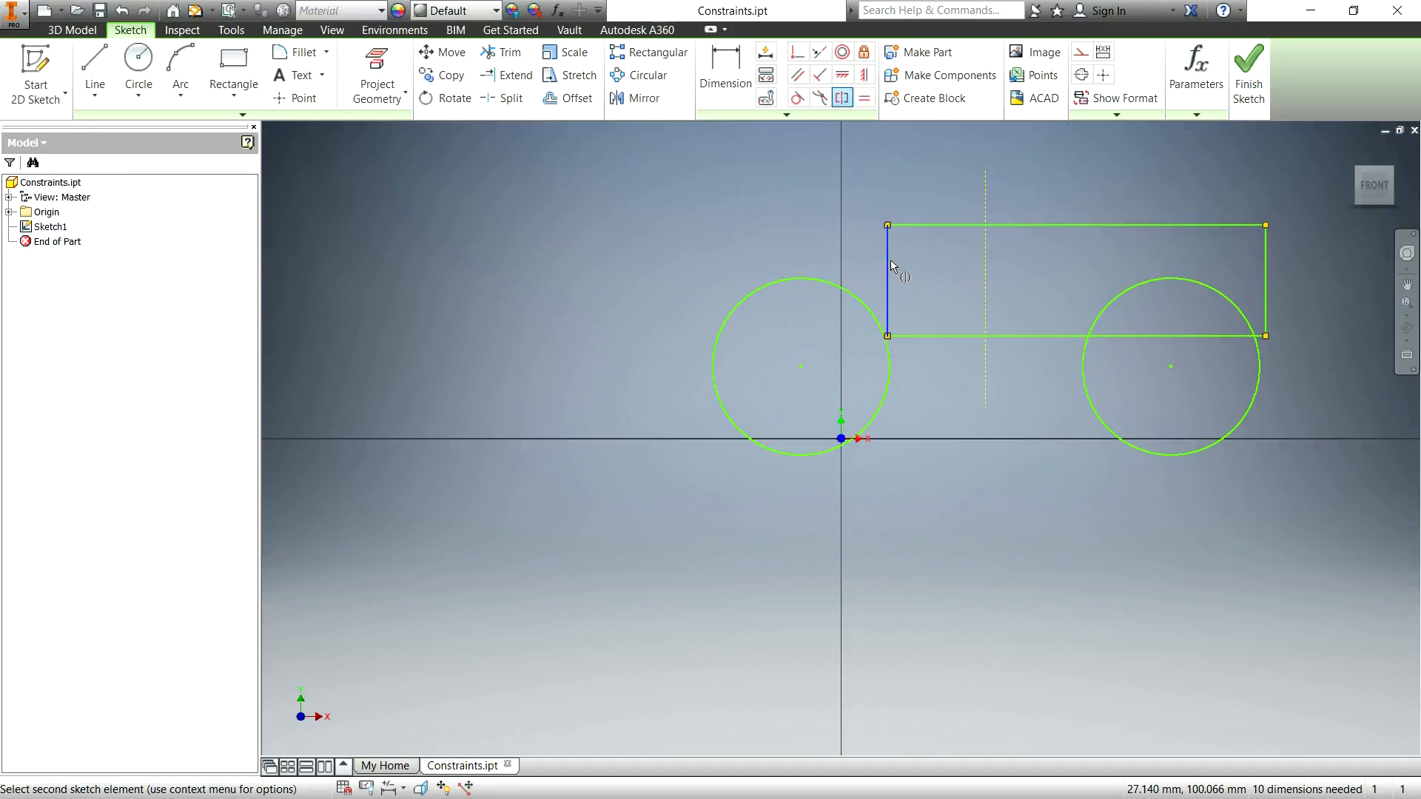
pyautogui.click(1265, 256)
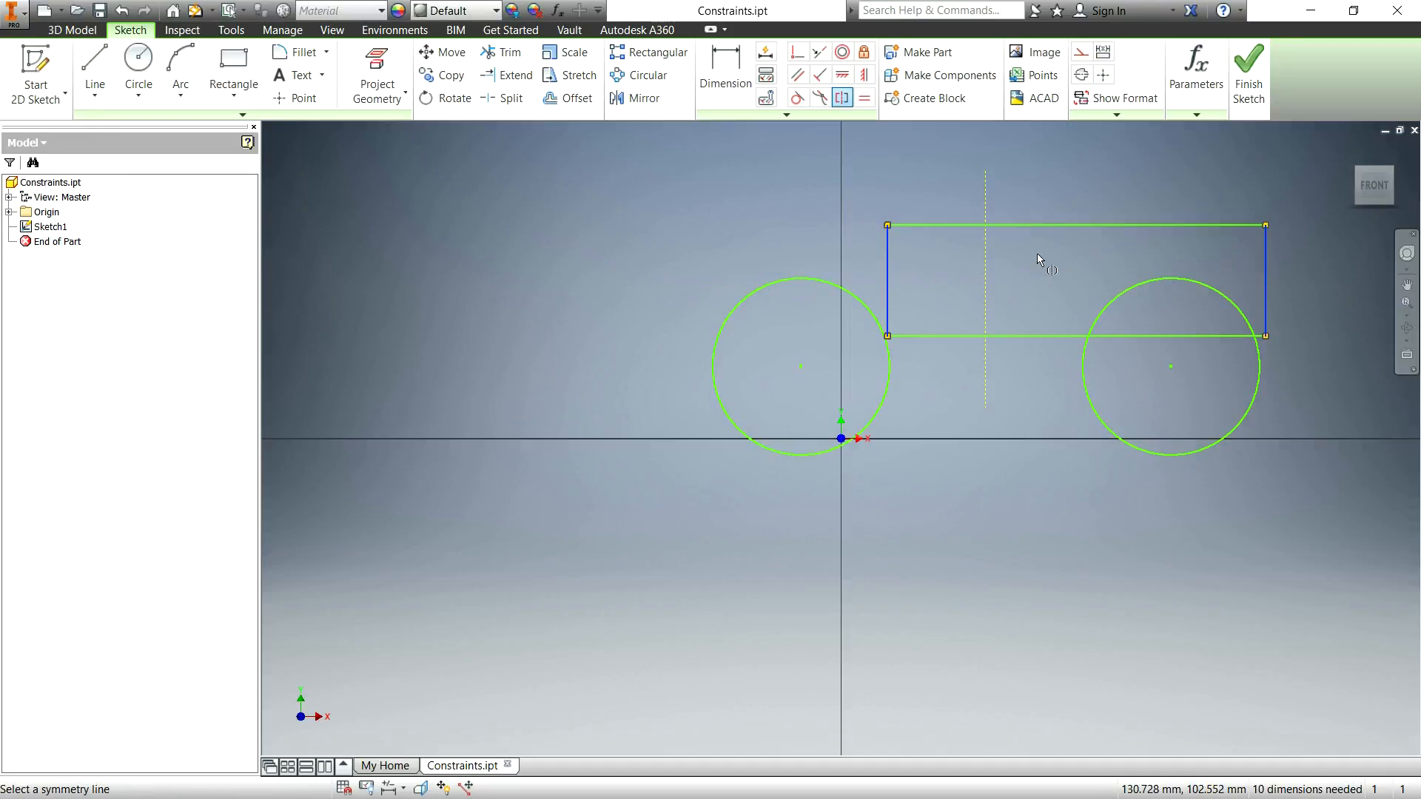
pyautogui.click(983, 256)
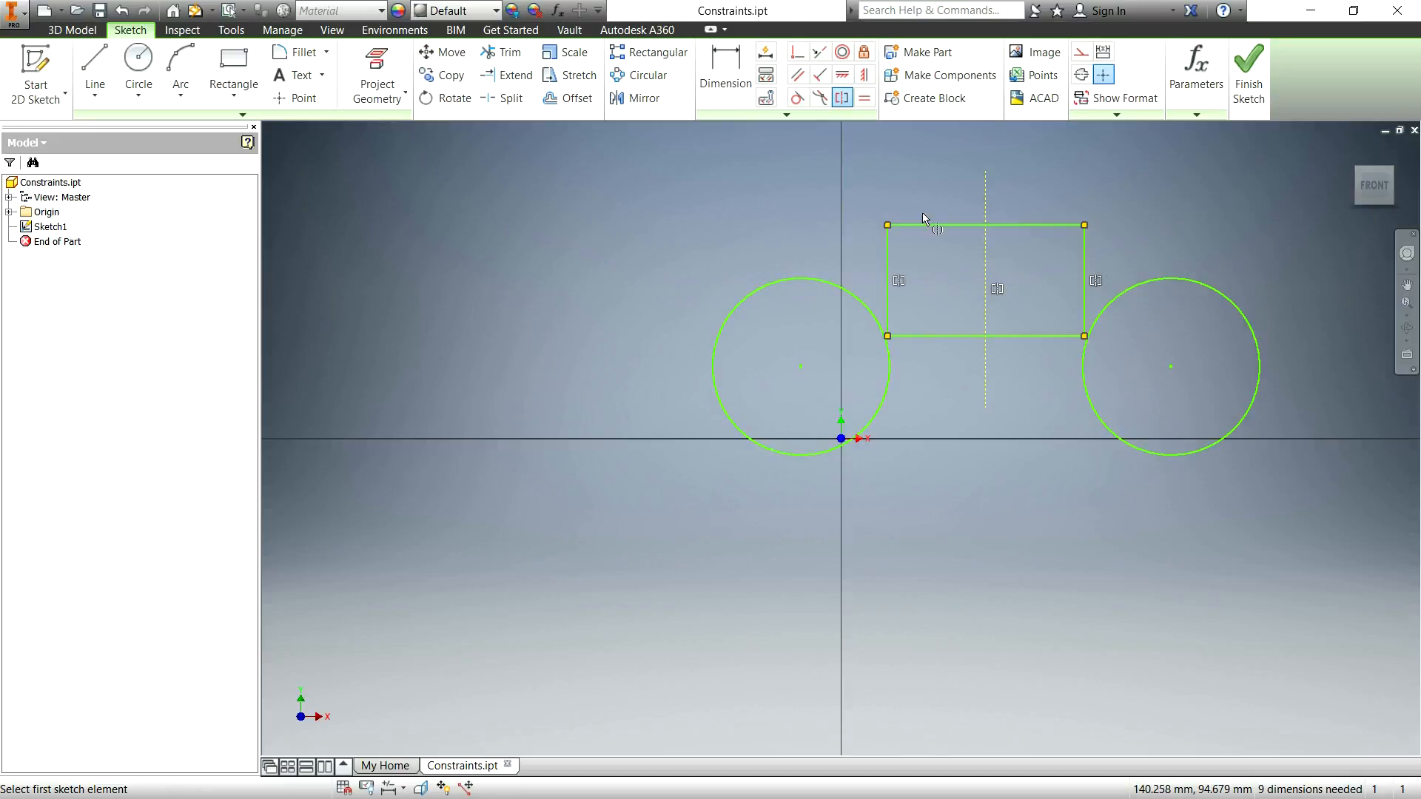
# Test the rectangle's symmetry by pulling its right side outward, enlarge it upward and downward, and move the right circle up inside it.
pyautogui.press('Escape')
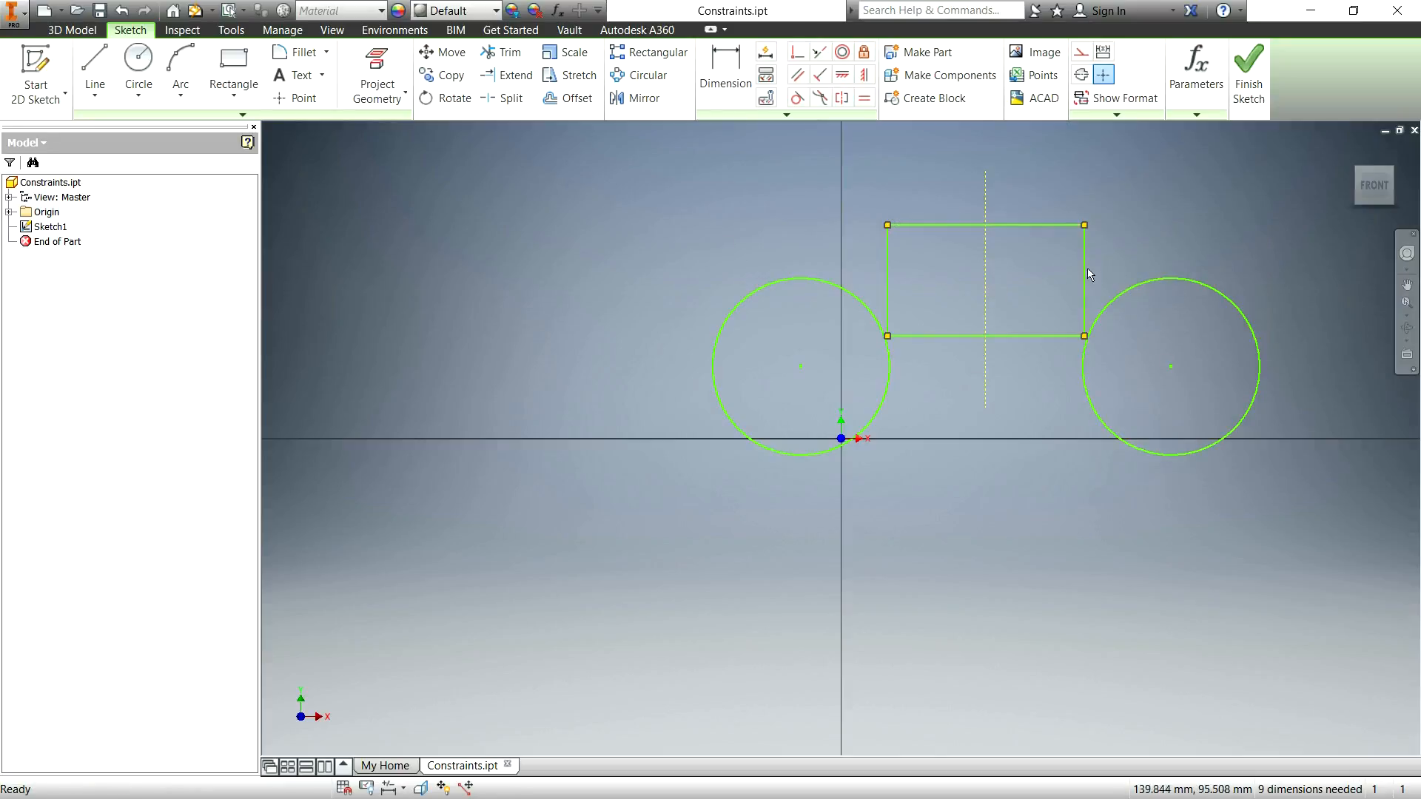
pyautogui.moveTo(1088, 273); pyautogui.dragTo(1111, 291)
pyautogui.moveTo(1216, 255); pyautogui.dragTo(1156, 249)
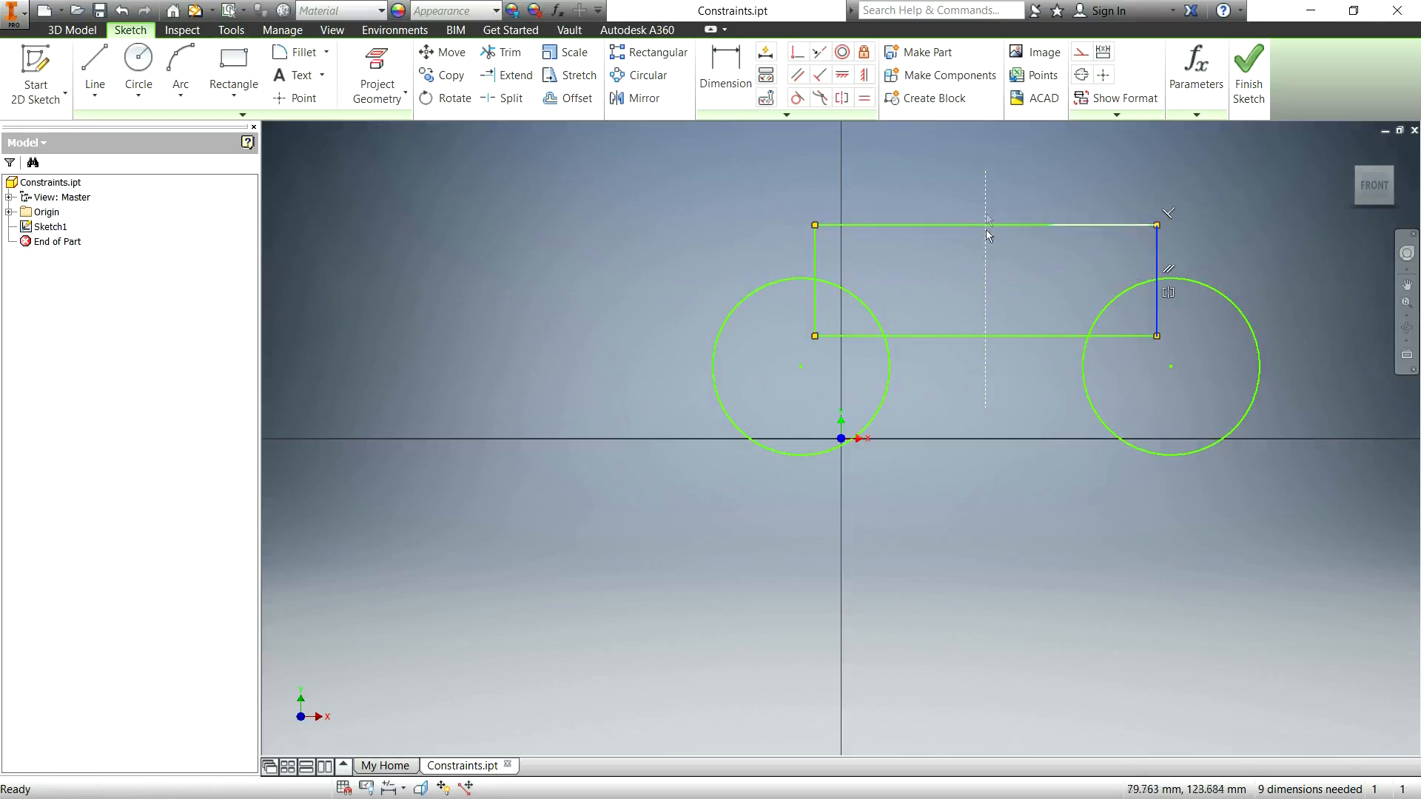
pyautogui.moveTo(1009, 224); pyautogui.dragTo(1019, 158)
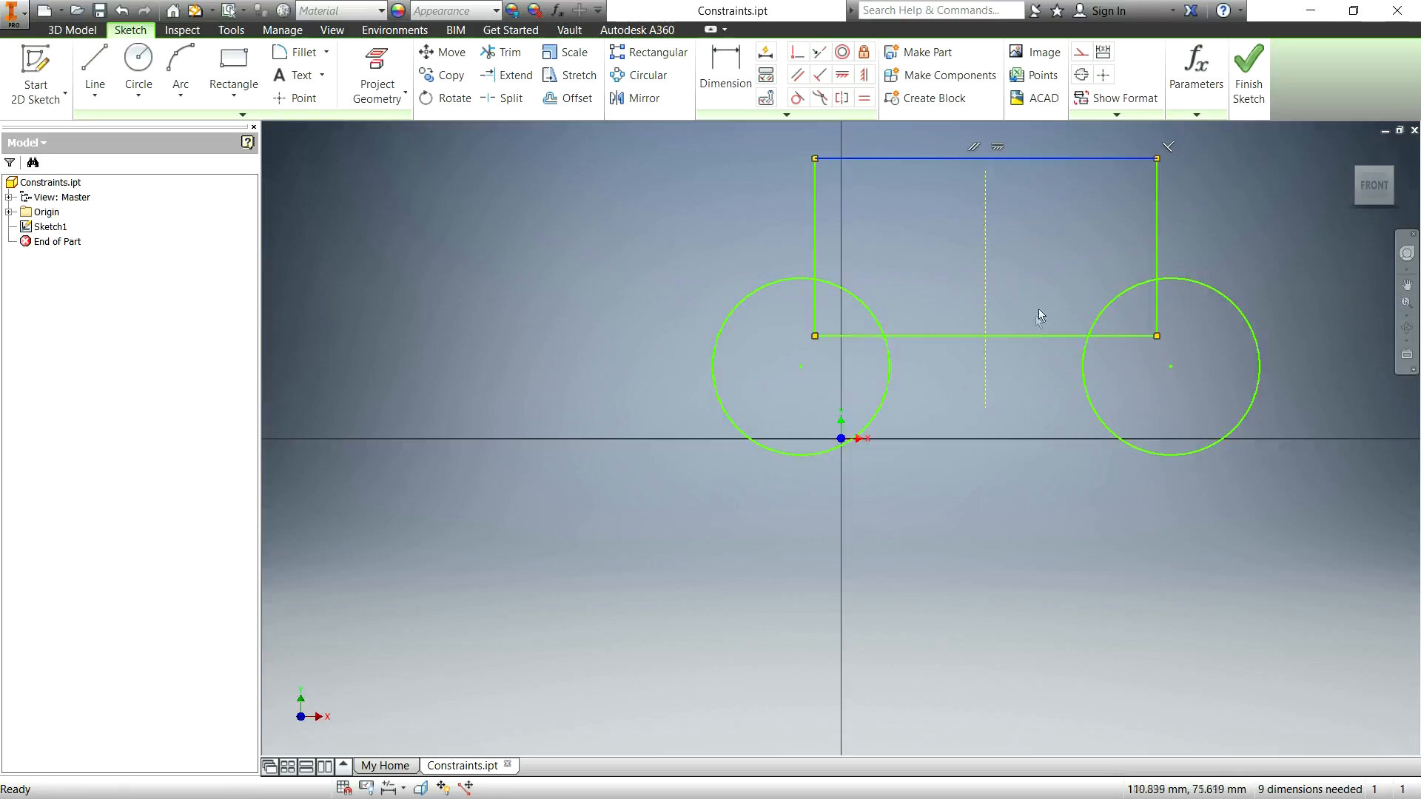
pyautogui.moveTo(1035, 336); pyautogui.dragTo(1088, 437)
pyautogui.moveTo(1328, 329); pyautogui.dragTo(1332, 325)
pyautogui.moveTo(1169, 366); pyautogui.dragTo(1199, 296)
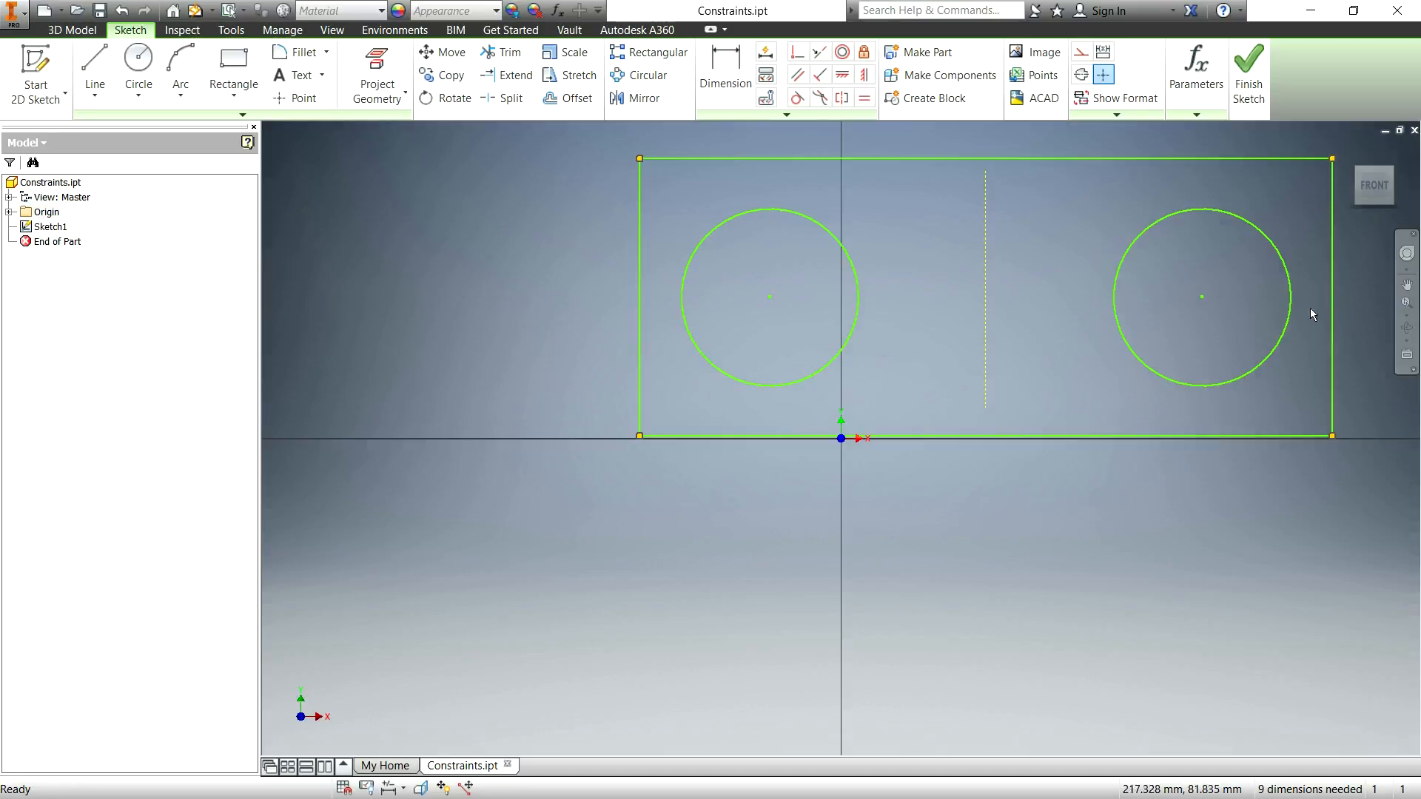
# Draw a horizontal line across the rectangle, extending past both vertical sides, and convert it to construction.
pyautogui.click(95, 70)
pyautogui.click(538, 280)
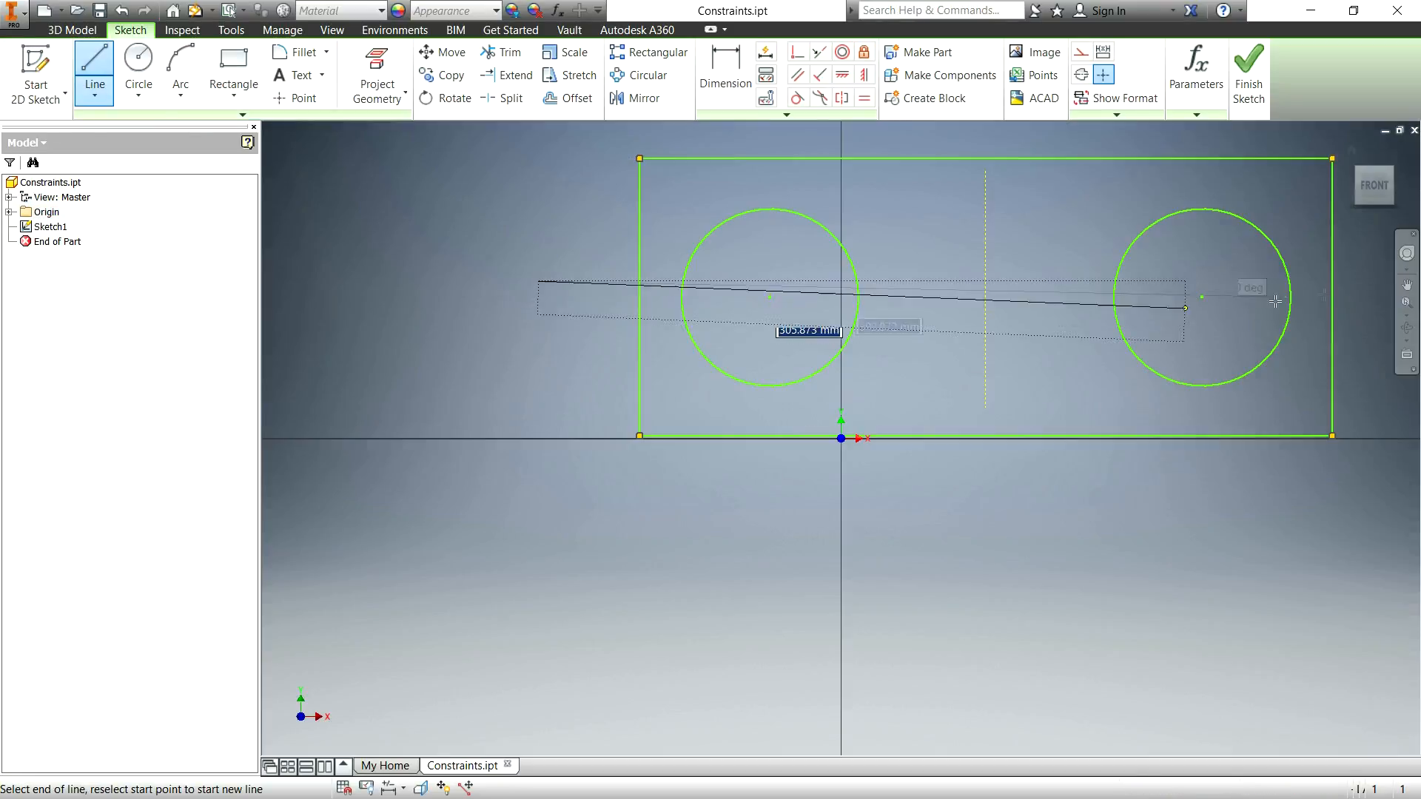
pyautogui.click(1376, 279)
pyautogui.rightClick(1035, 282)
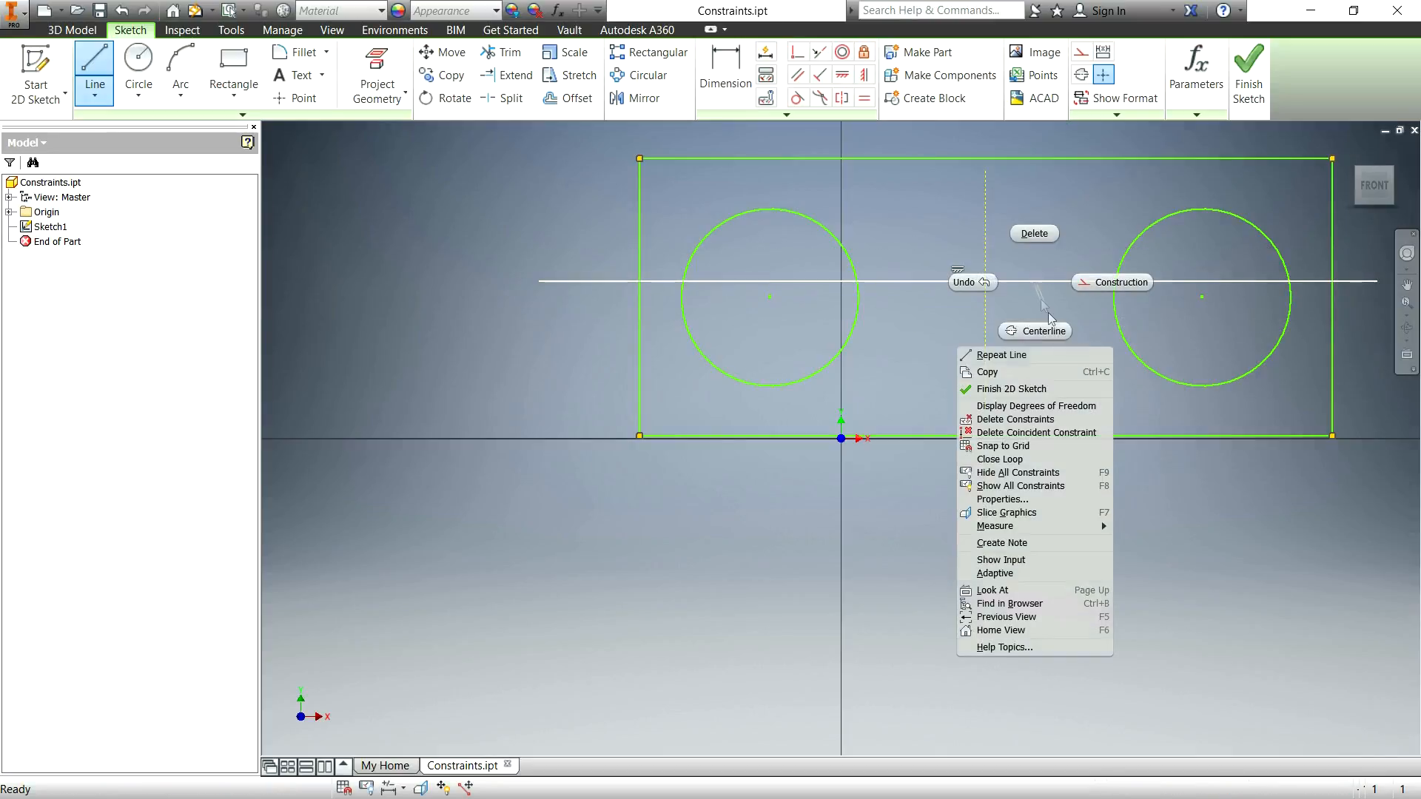
pyautogui.click(1101, 293)
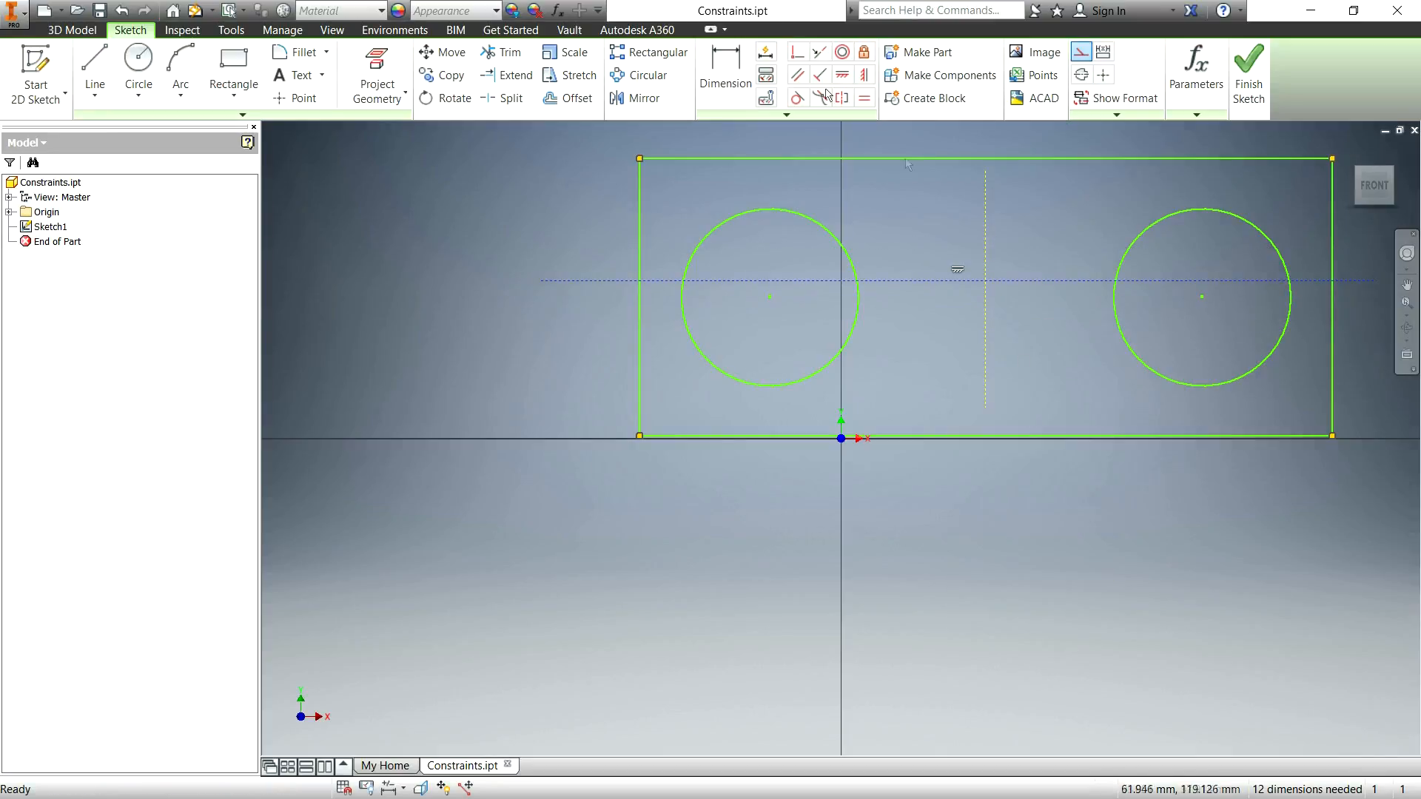
# Apply a symmetric constraint between the rectangle's top and bottom sides about the horizontal construction line.
pyautogui.click(842, 97)
pyautogui.click(1016, 159)
pyautogui.click(1050, 433)
pyautogui.click(1041, 280)
pyautogui.press('Escape')
# Test both symmetries by pulling the rectangle's bottom, top and right sides to change its height and width.
pyautogui.moveTo(1285, 438); pyautogui.dragTo(1201, 538)
pyautogui.moveTo(1330, 412); pyautogui.dragTo(1297, 412)
pyautogui.scroll(-5, 1300, 409)
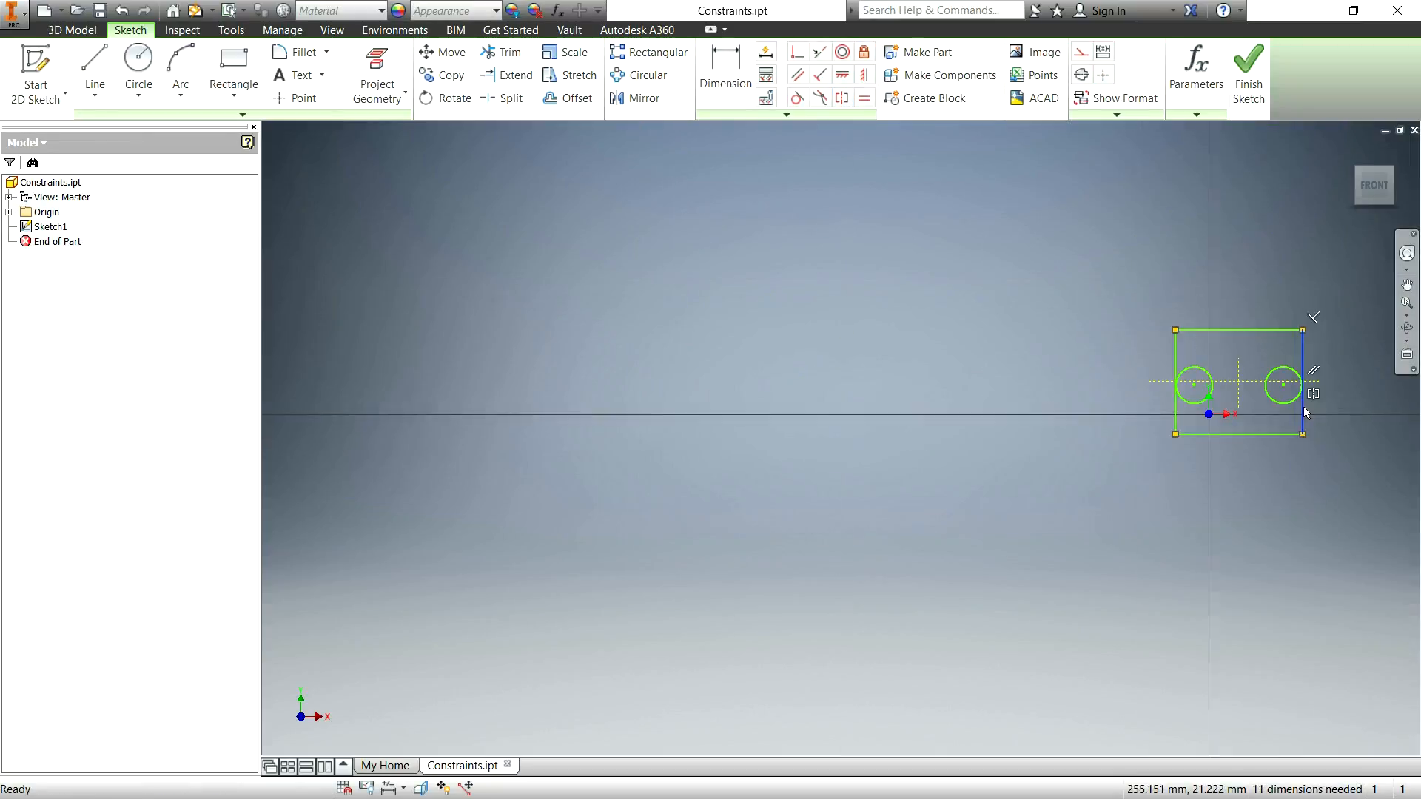
pyautogui.scroll(3, 764, 507)
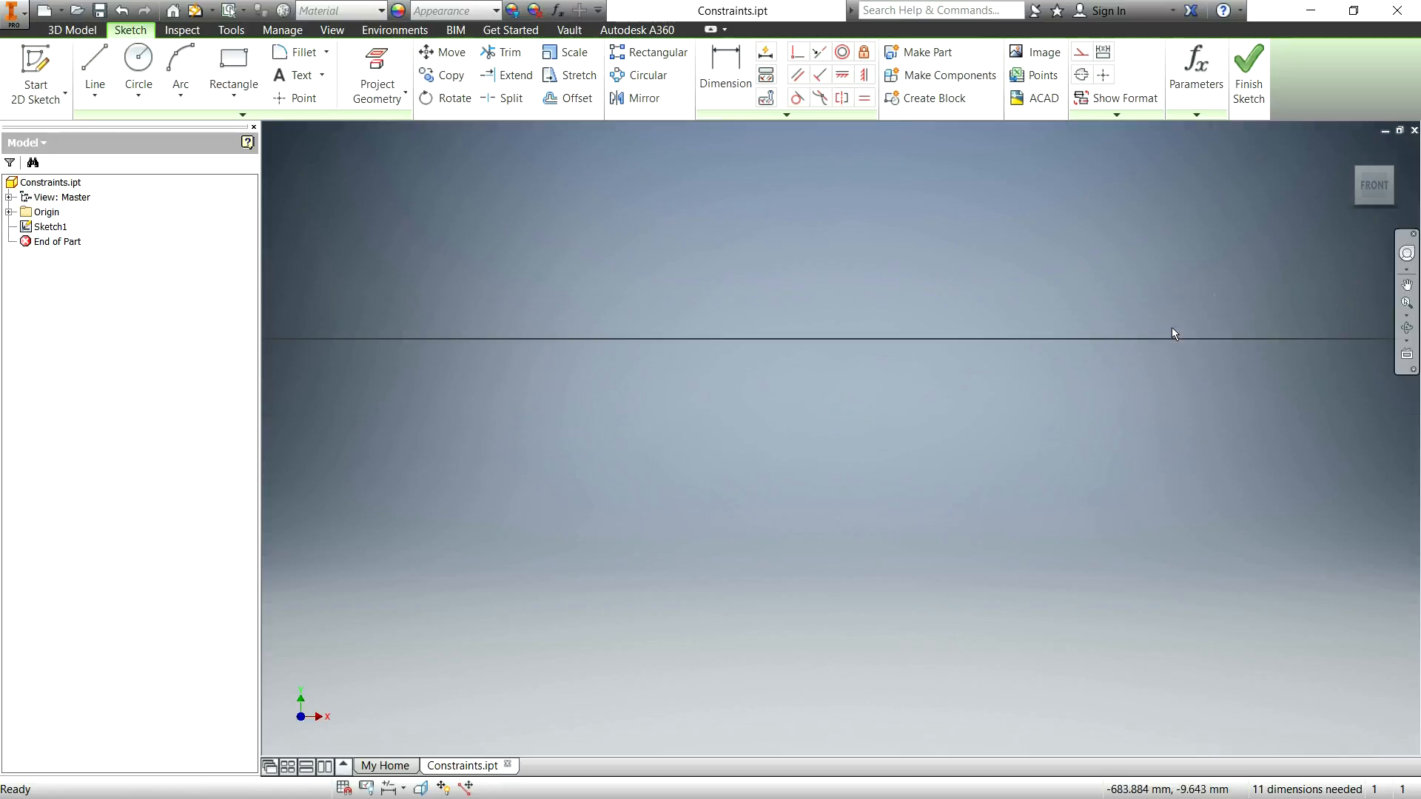
pyautogui.click(1365, 186)
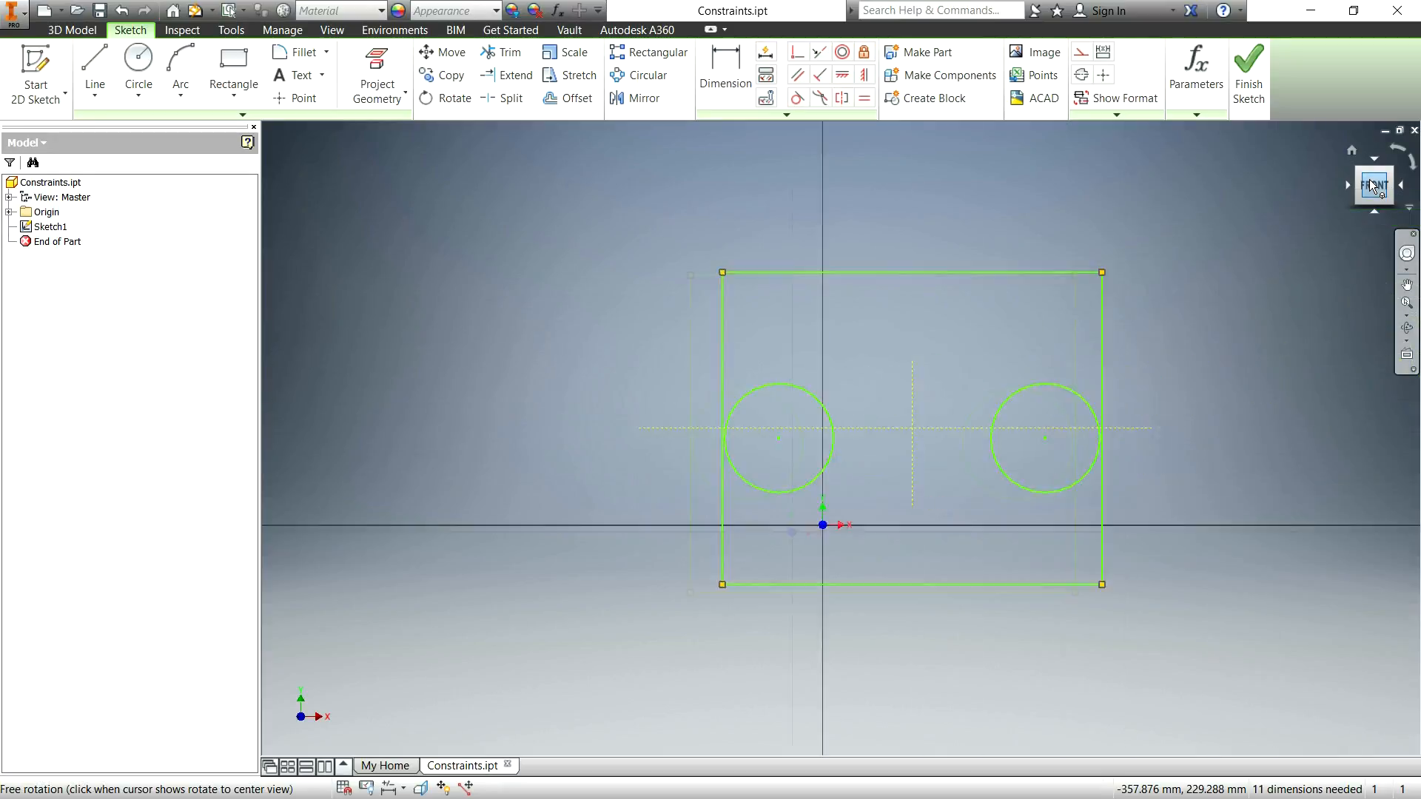
pyautogui.moveTo(913, 279); pyautogui.dragTo(913, 349)
pyautogui.click(1054, 384)
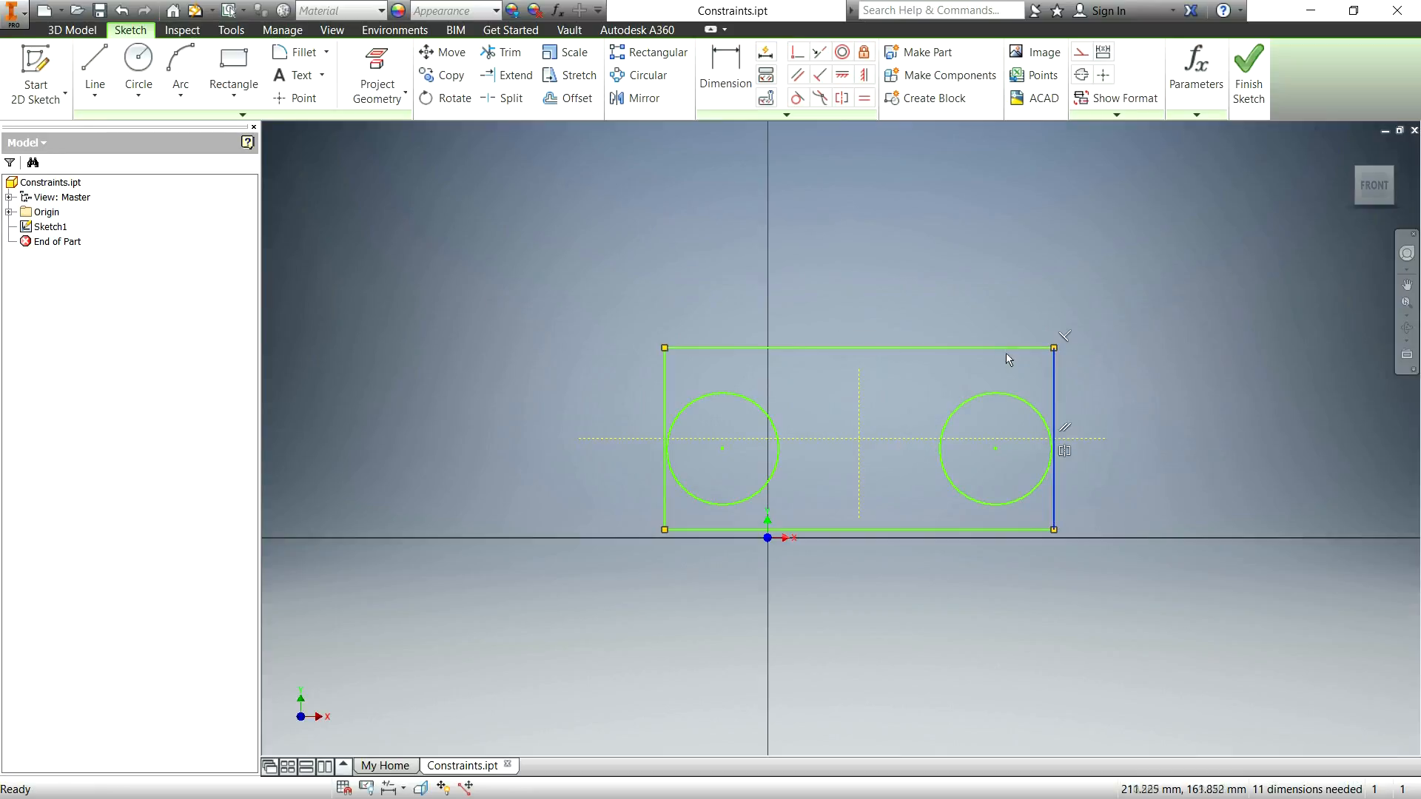
pyautogui.moveTo(1054, 373); pyautogui.dragTo(1087, 378)
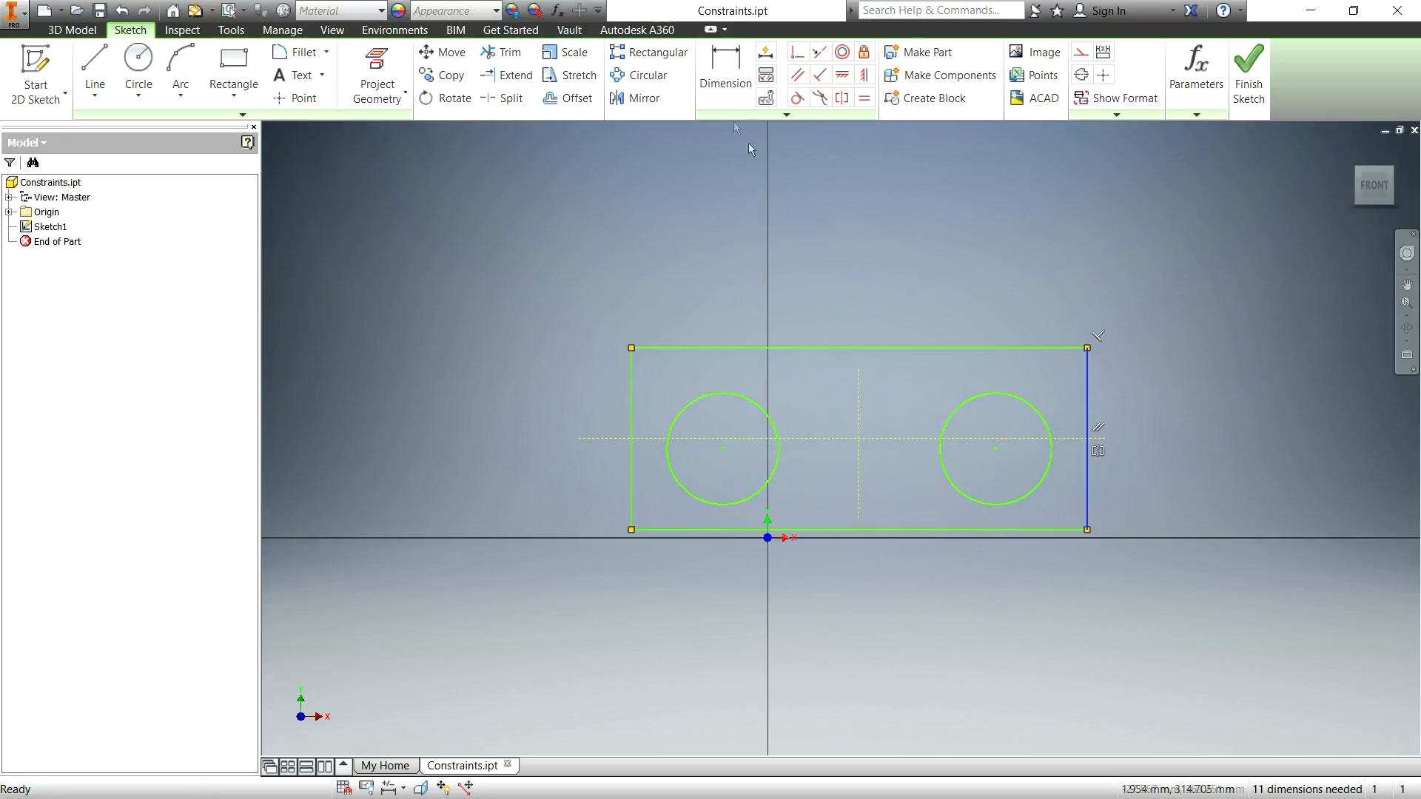
# Try to make the two circles symmetric about the horizontal construction line as well, inspect the sketch and undo the constraint.
pyautogui.click(842, 98)
pyautogui.click(992, 402)
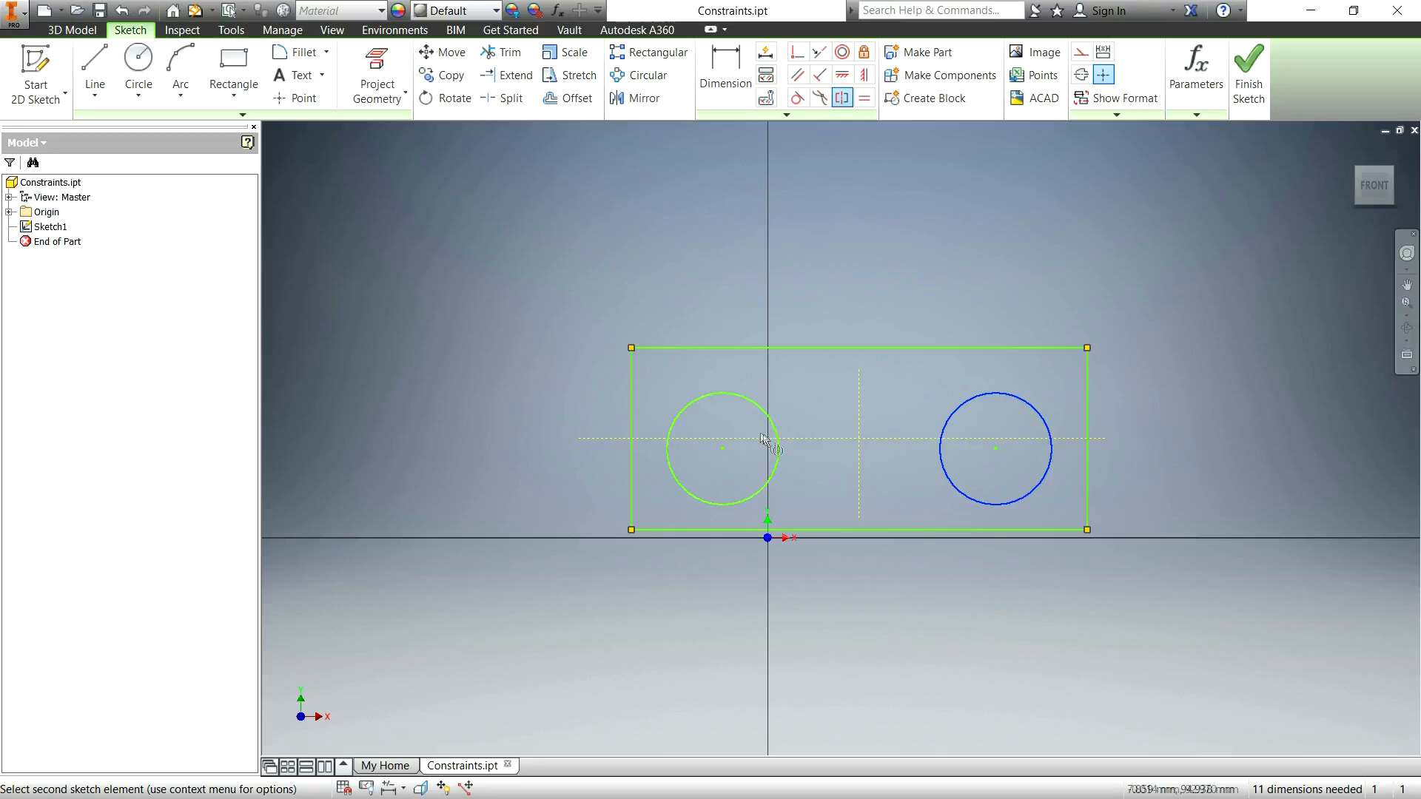
pyautogui.click(769, 420)
pyautogui.click(810, 438)
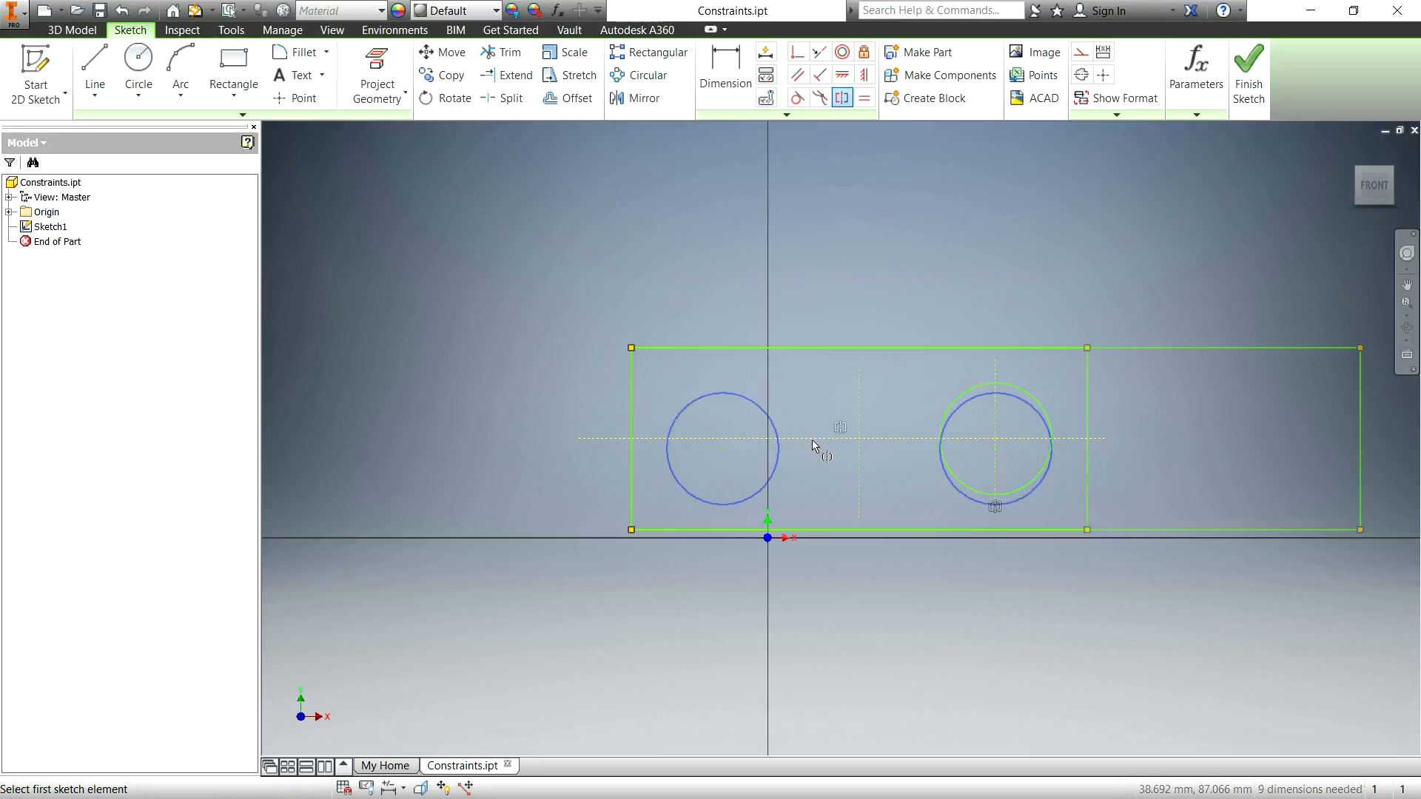
pyautogui.scroll(3, 931, 488)
pyautogui.scroll(-4, 1005, 483)
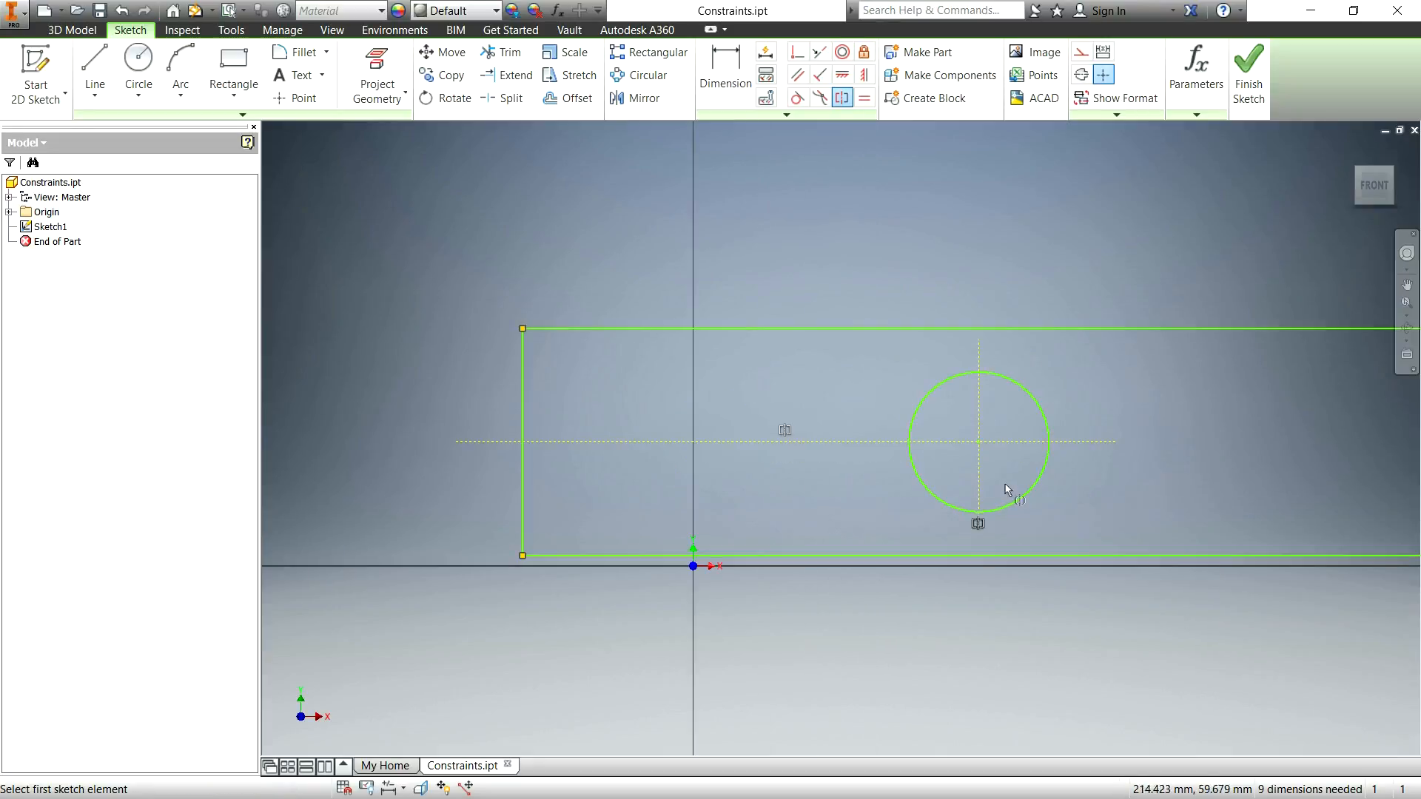
pyautogui.scroll(2, 1005, 482)
pyautogui.press('Escape')
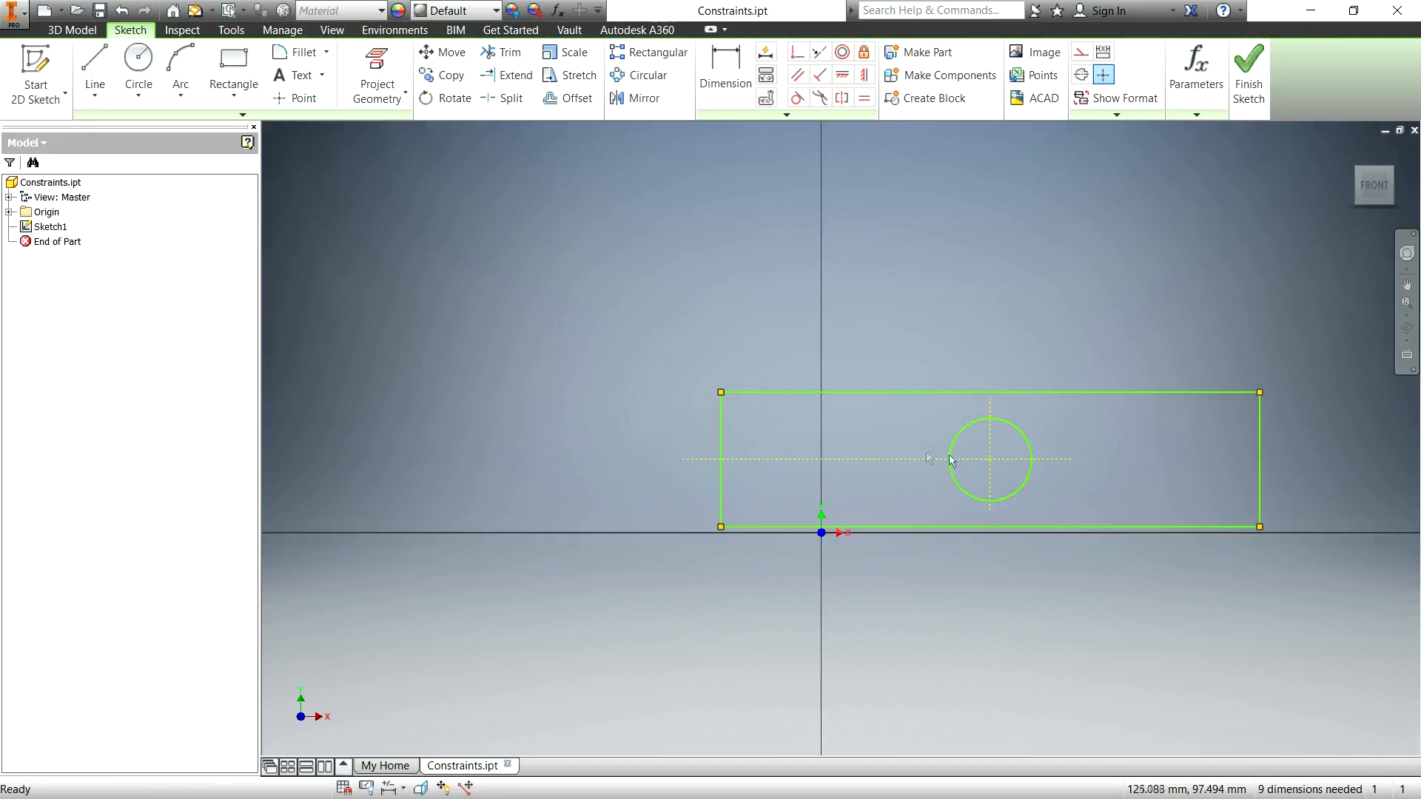
pyautogui.scroll(3, 1015, 449)
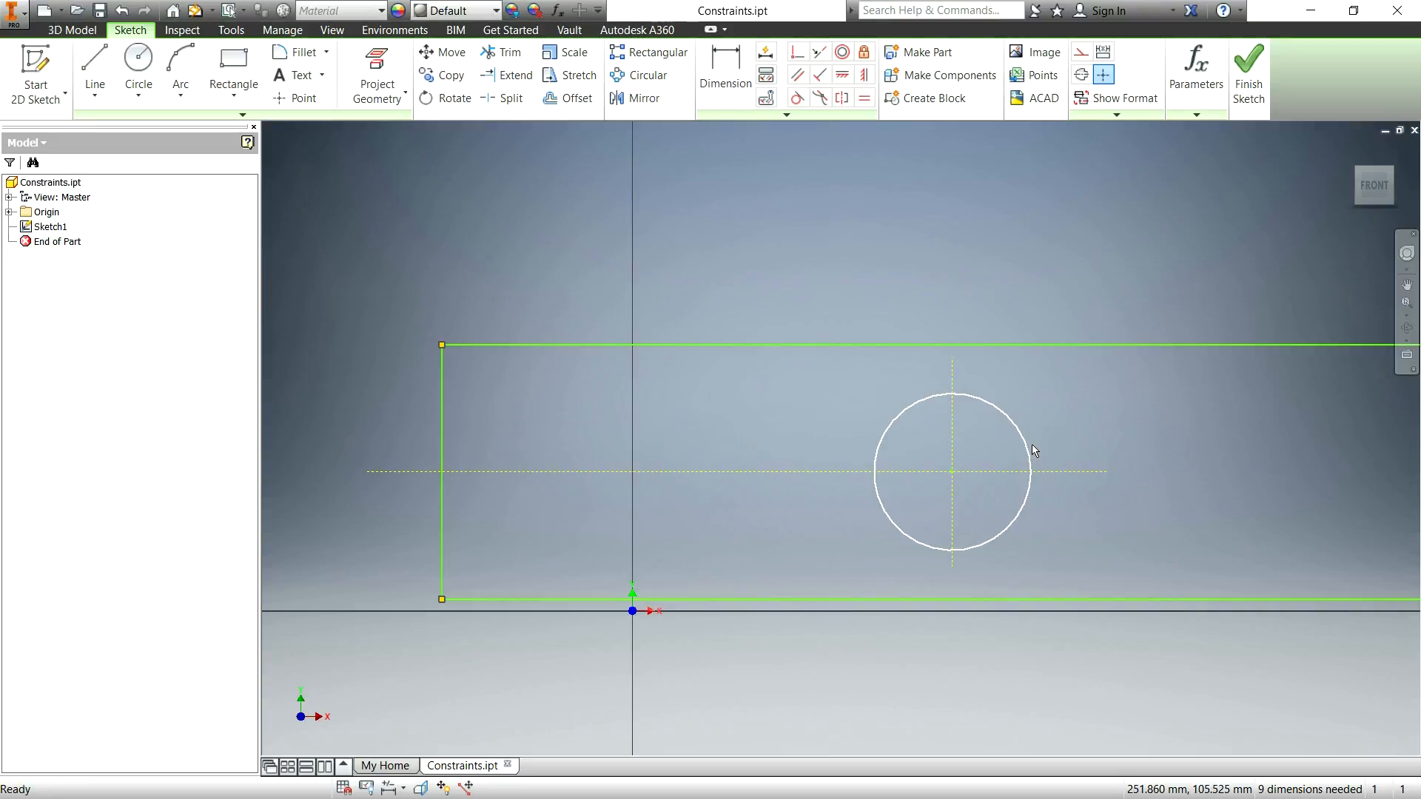
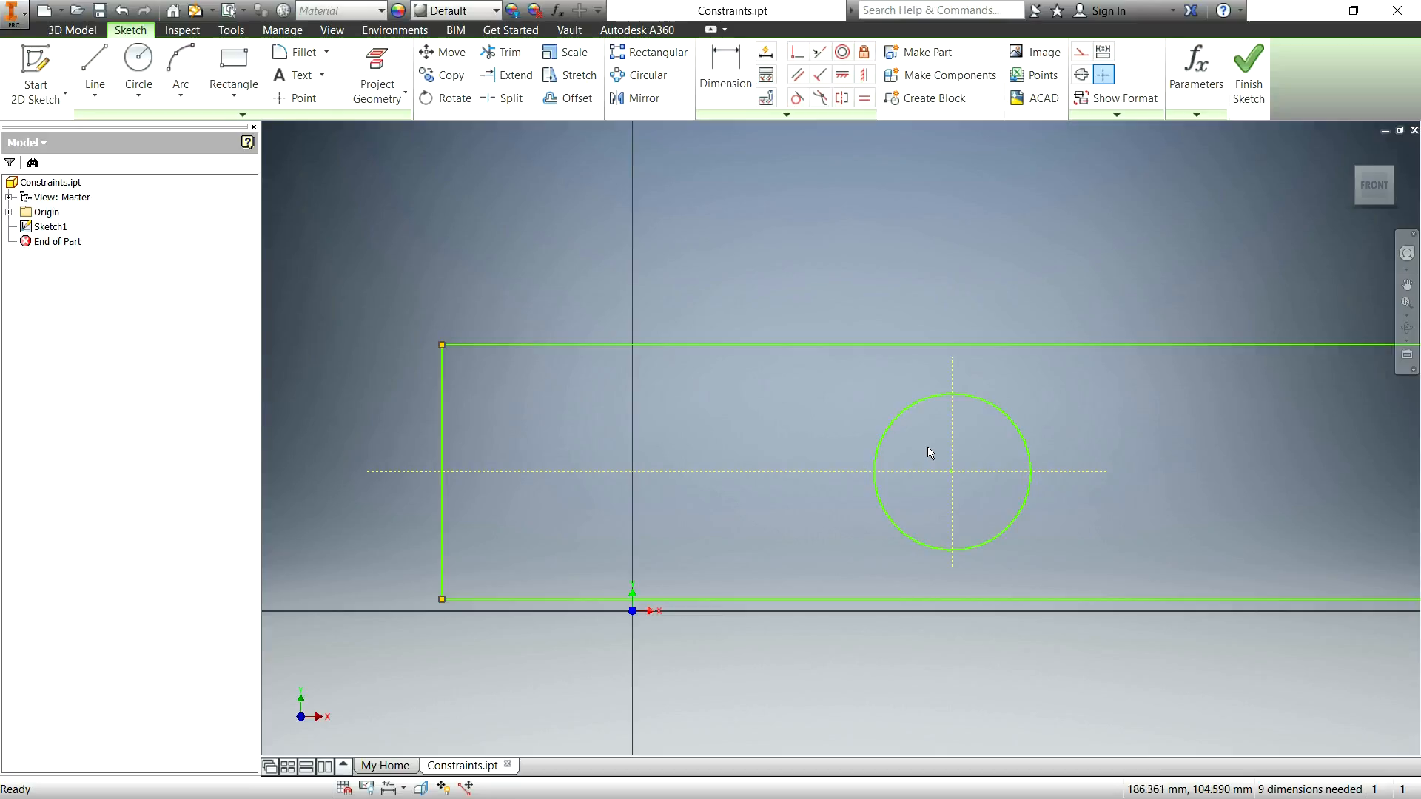
pyautogui.hotkey('ctrl', 'z')
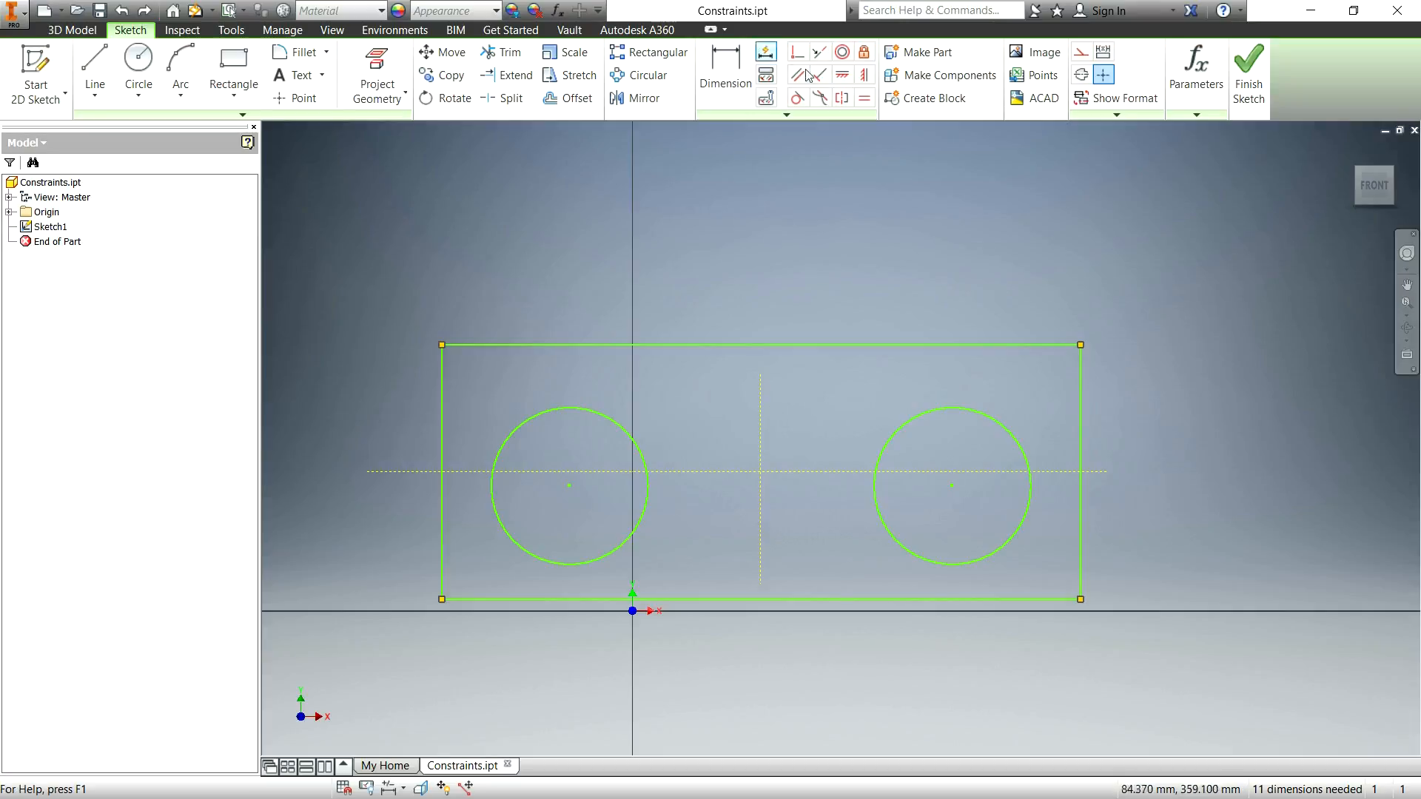
# Delete the rectangle, both circles and the two construction lines from the sketch.
pyautogui.moveTo(363, 294)
pyautogui.mouseDown()
pyautogui.moveTo(1095, 657)
pyautogui.moveTo(1224, 689)
pyautogui.mouseUp()
pyautogui.press('Delete')
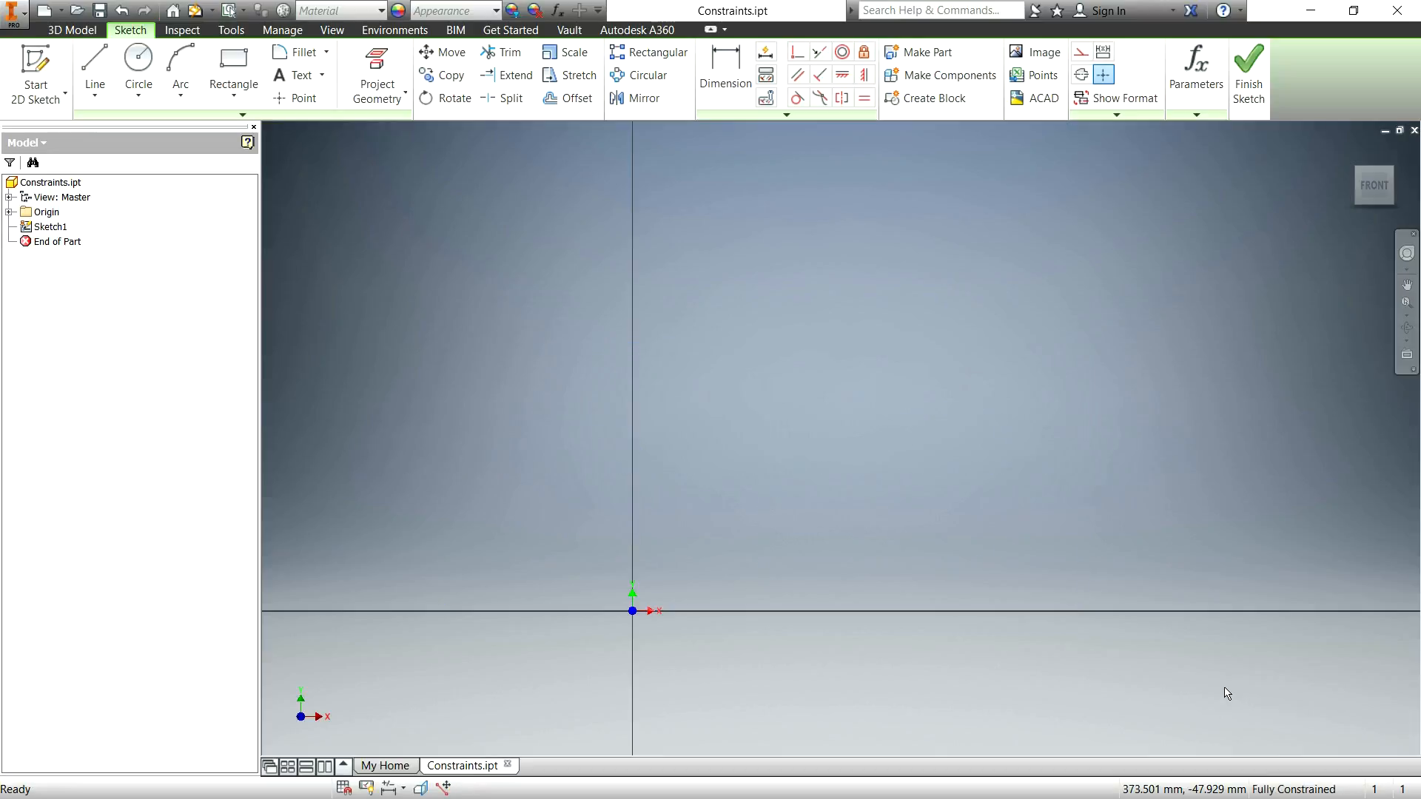
# Draw a closed irregular four-sided shape from connected lines, mostly left of the origin.
pyautogui.click(1365, 186)
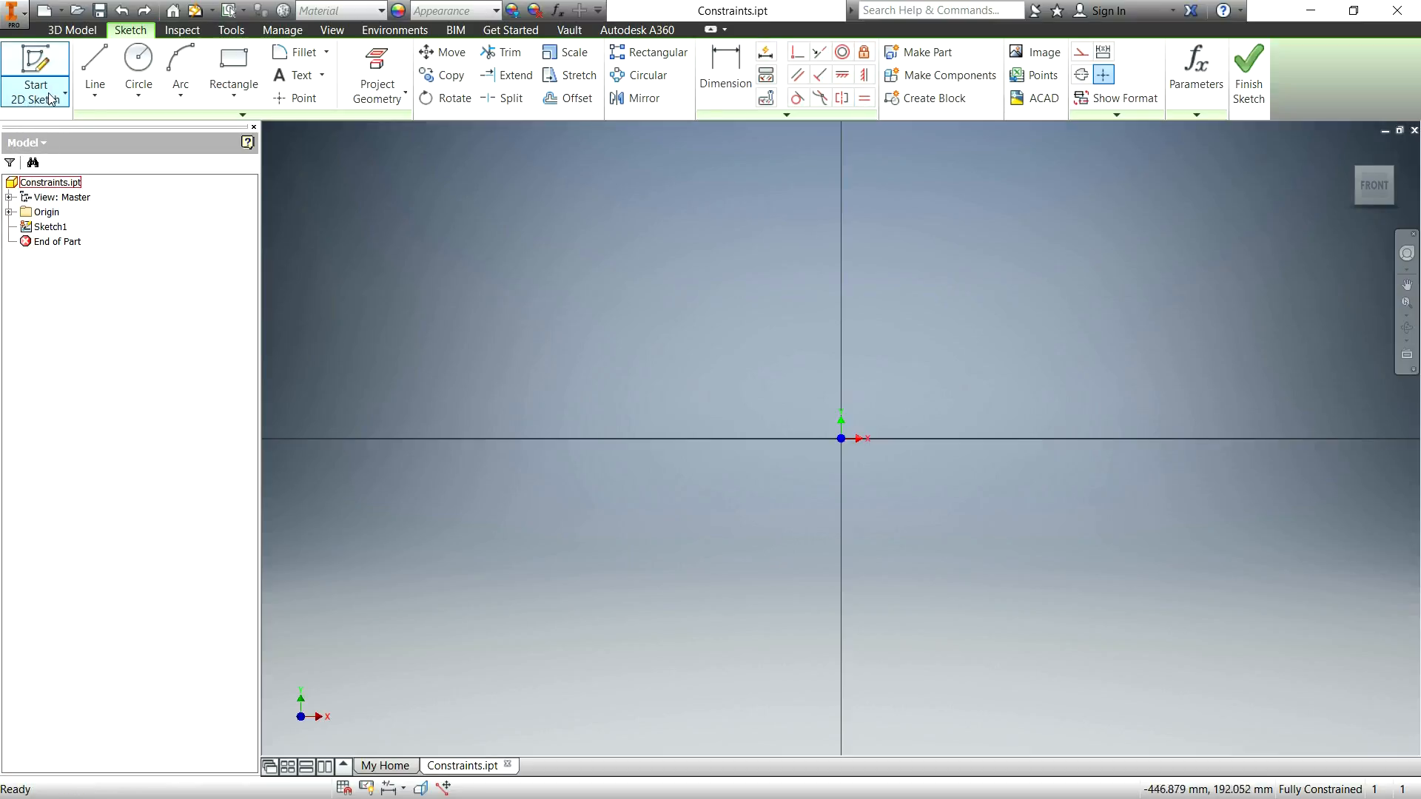
pyautogui.click(95, 71)
pyautogui.click(630, 243)
pyautogui.click(468, 307)
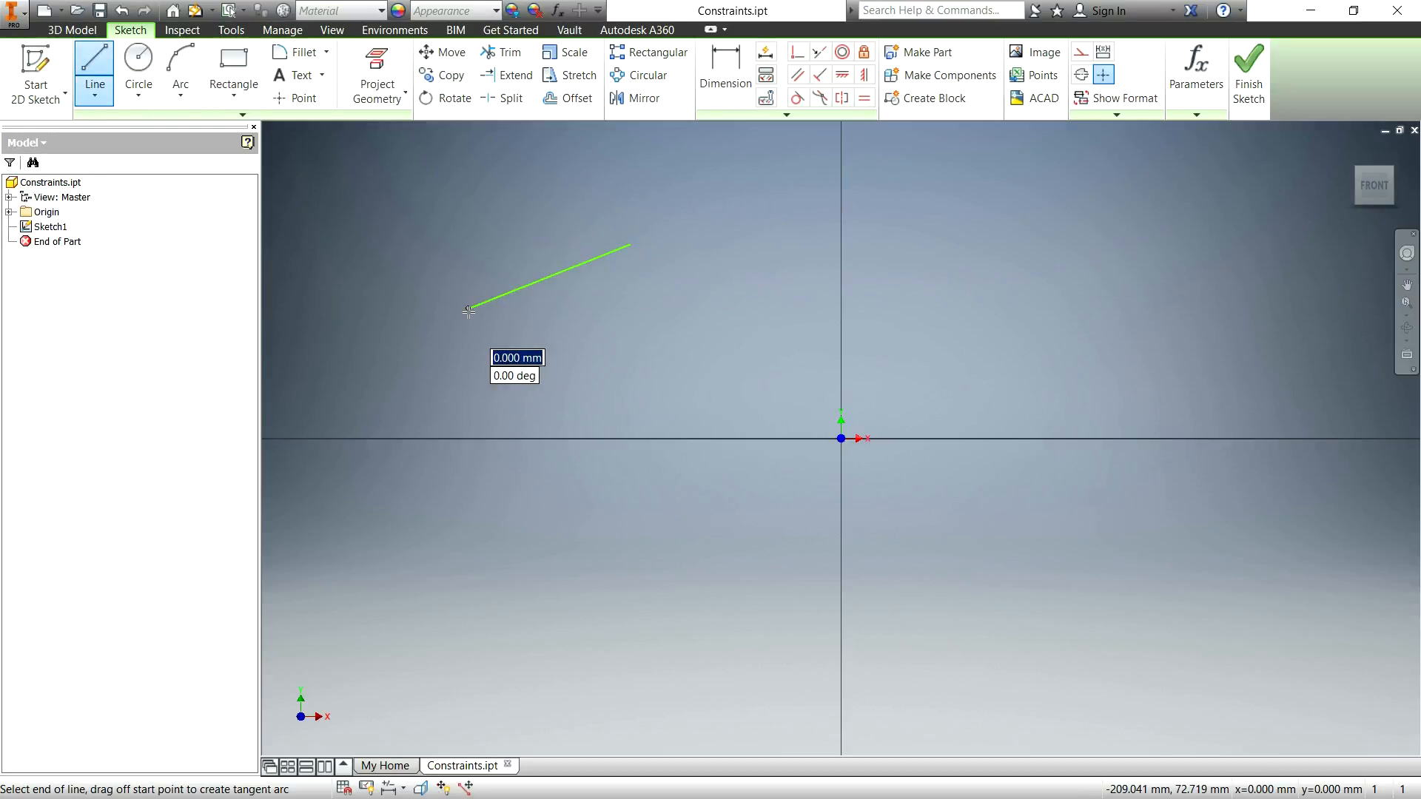
pyautogui.click(598, 539)
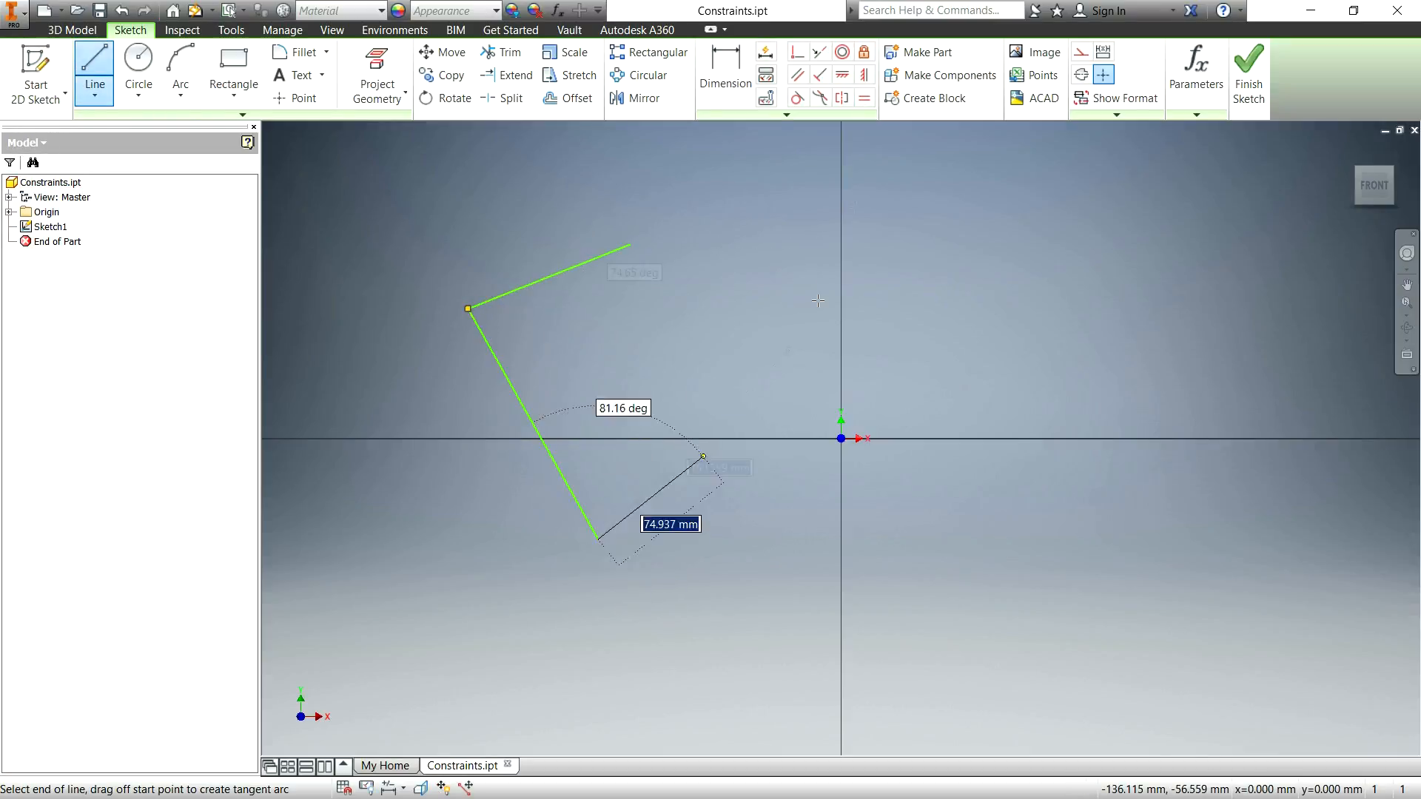
pyautogui.click(932, 298)
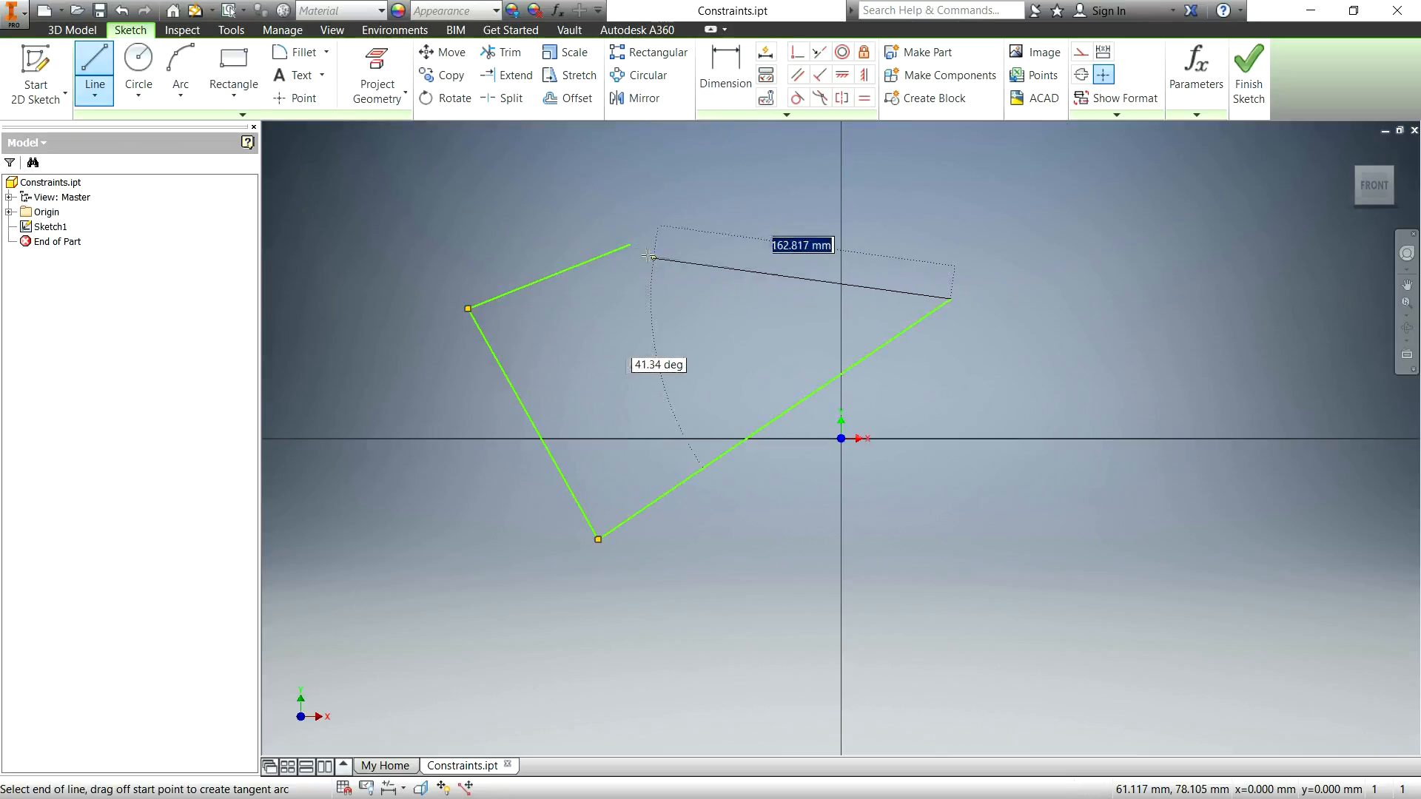
pyautogui.click(630, 243)
pyautogui.press('Escape')
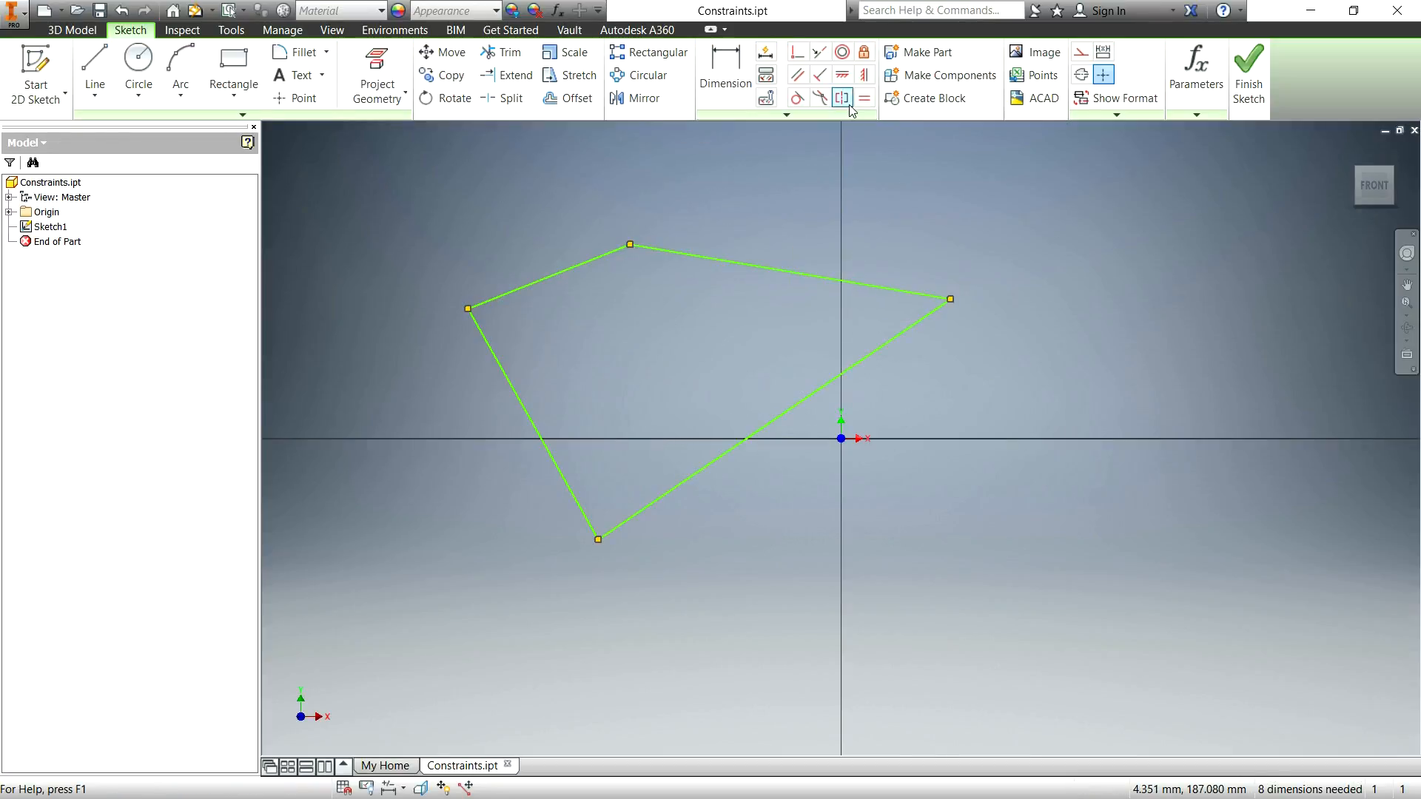
# Apply equal constraints between the upper-right and lower-left sides and between the upper-left and lower-right sides of the four-sided shape.
pyautogui.click(864, 97)
pyautogui.click(760, 269)
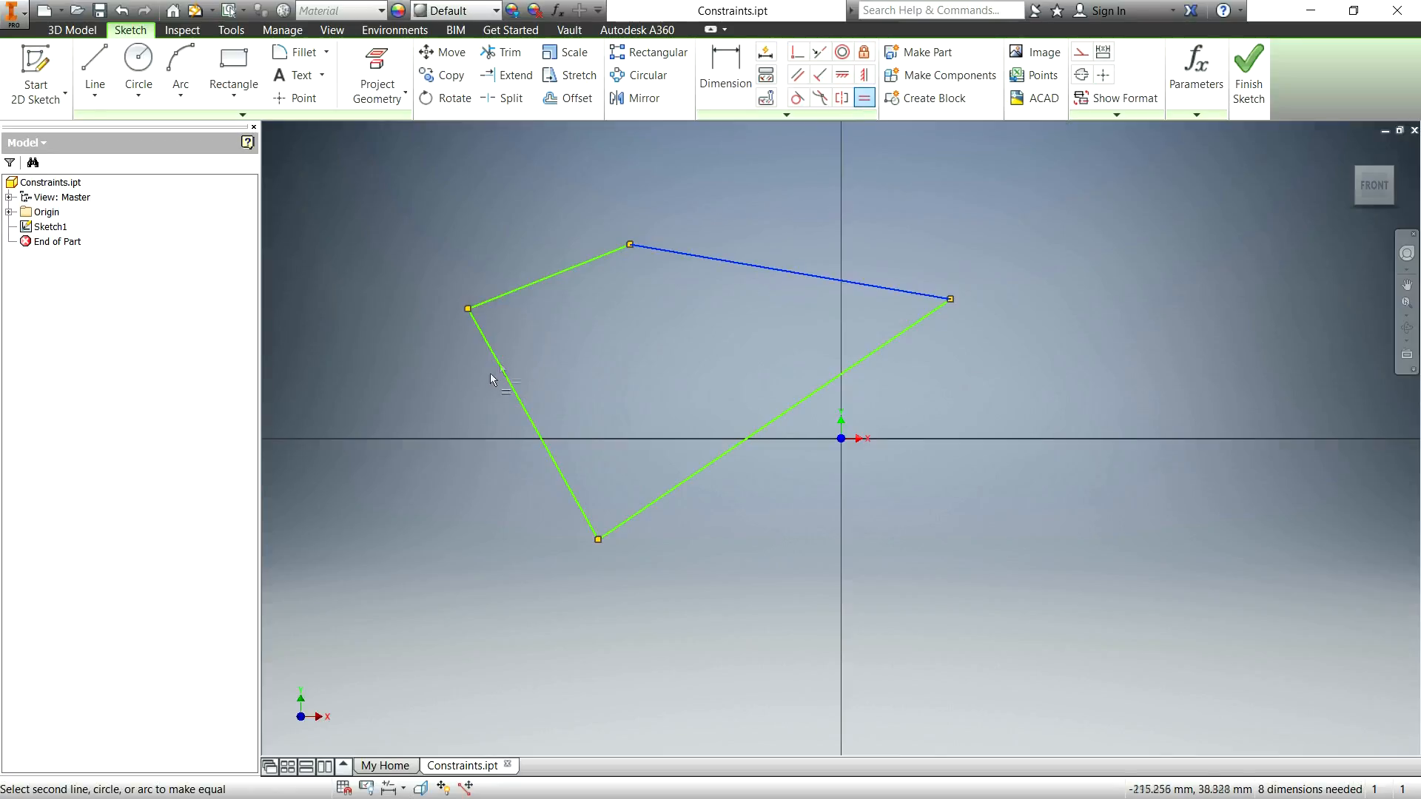
pyautogui.click(509, 380)
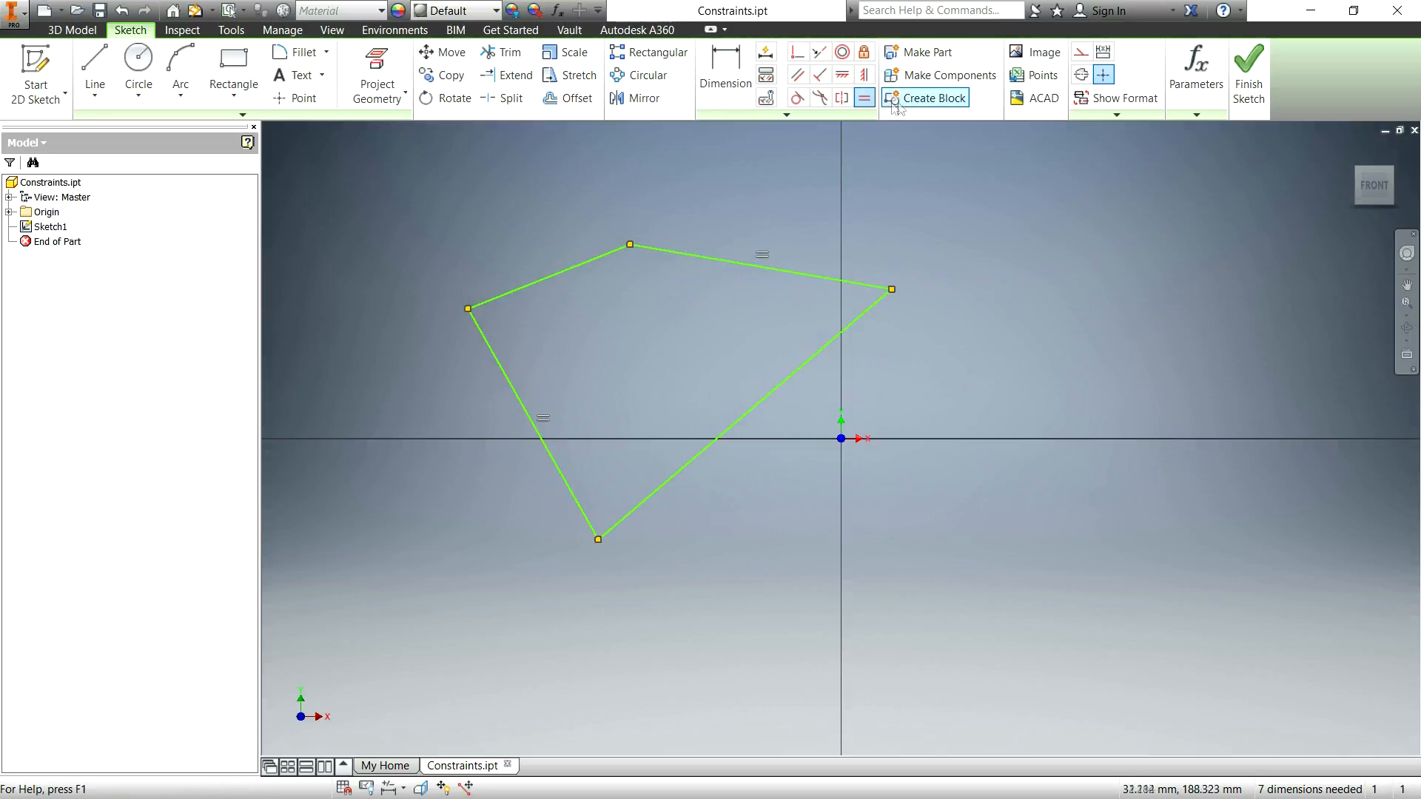
pyautogui.click(862, 98)
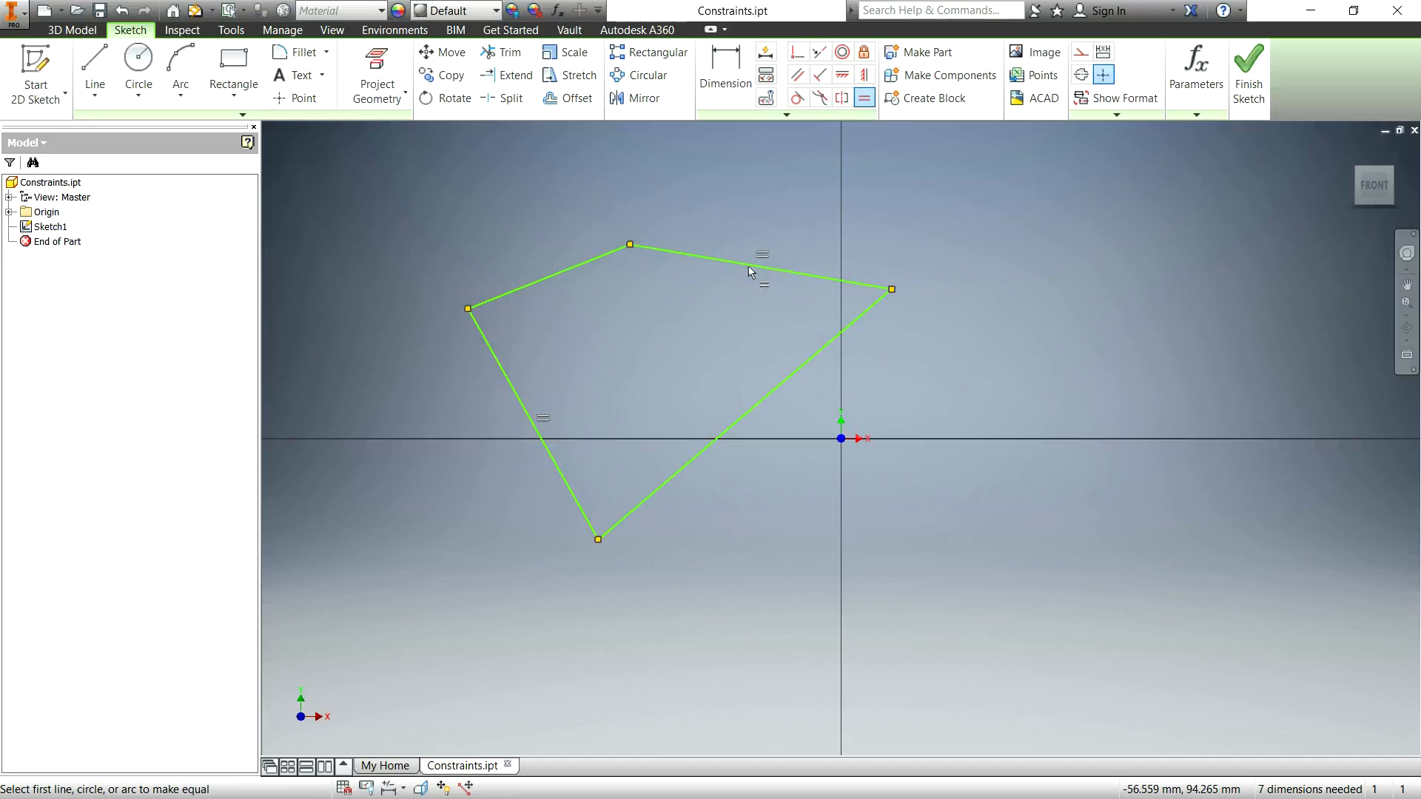
pyautogui.click(580, 265)
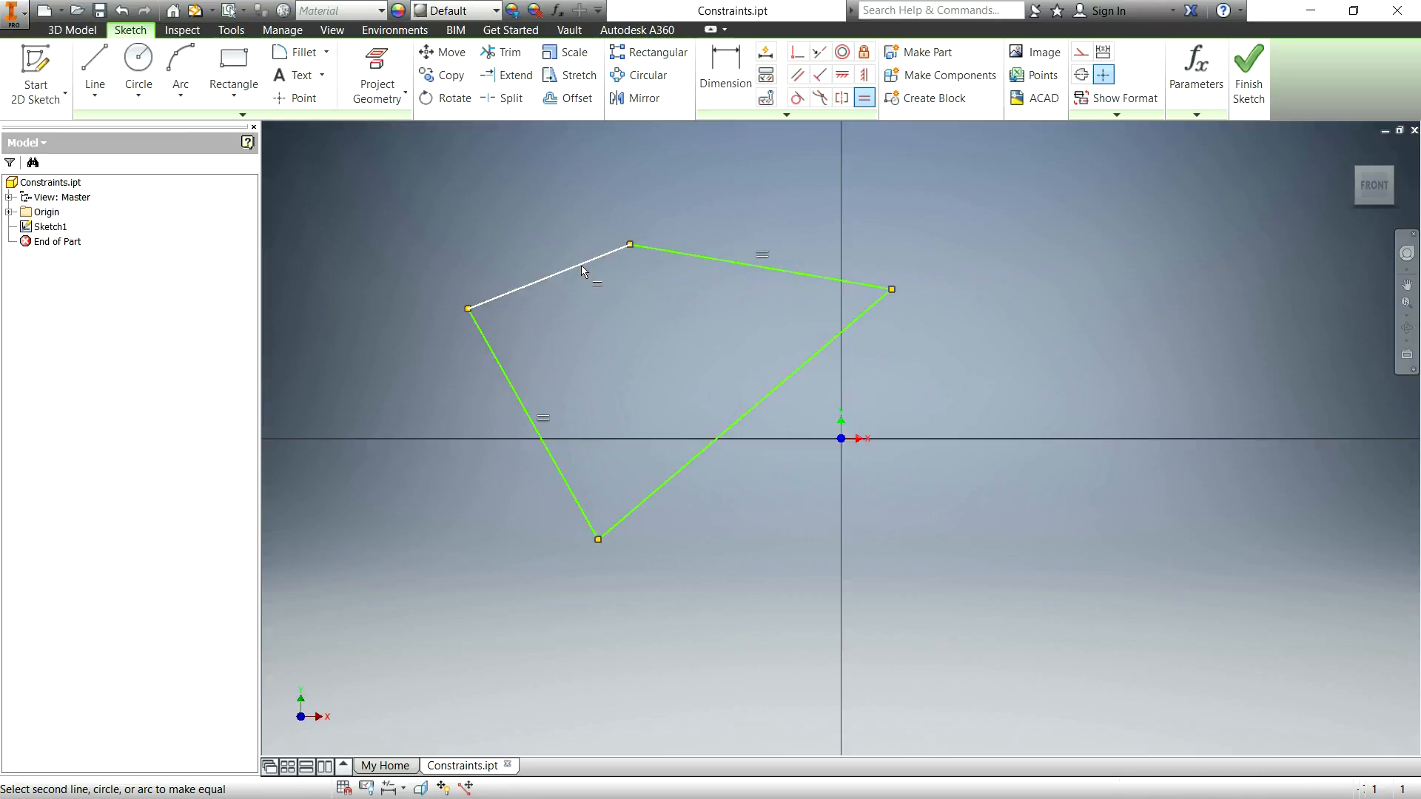
pyautogui.click(753, 413)
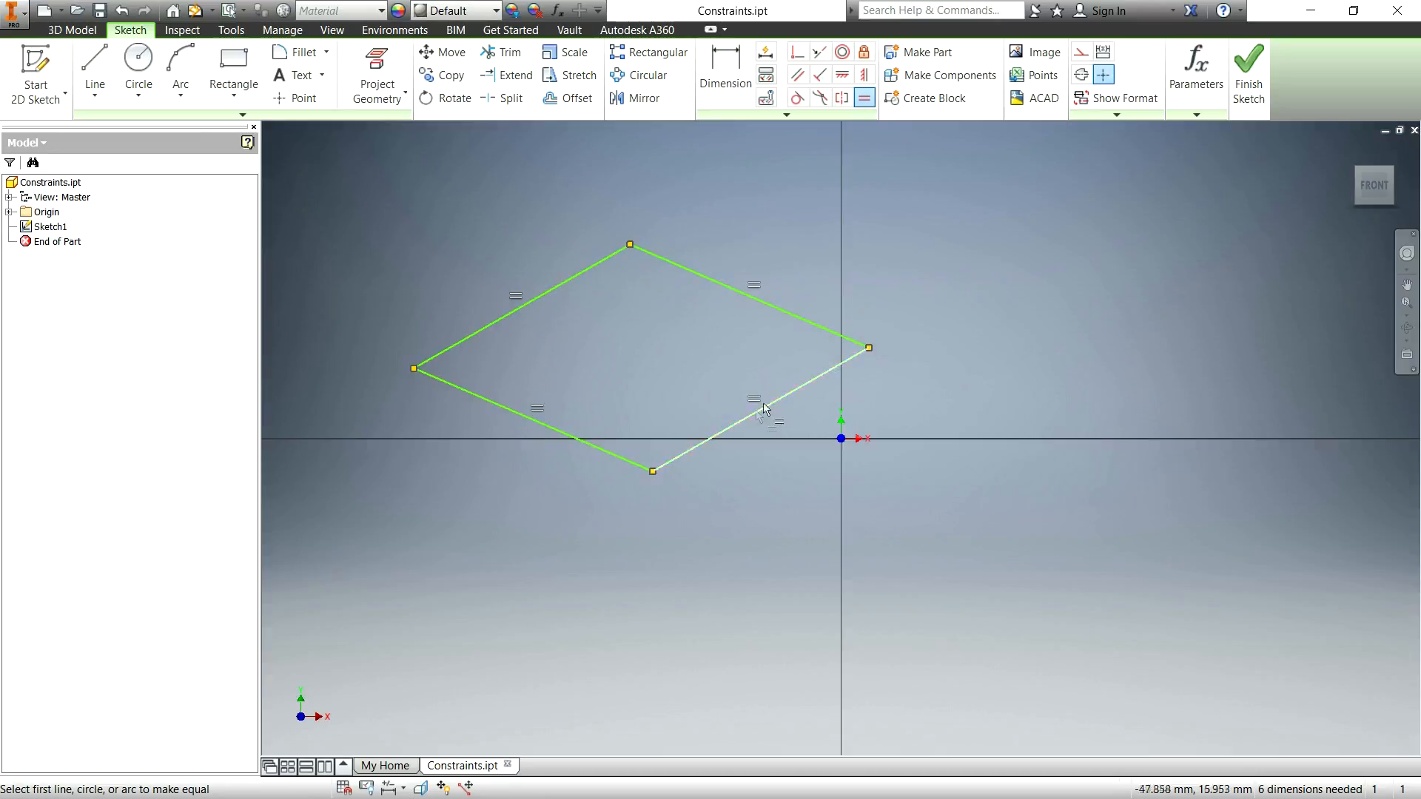
# Dimension the four-sided shape's lower-right side at 100 mm and add a driven length dimension to its upper-left side.
pyautogui.press('d')
pyautogui.click(778, 402)
pyautogui.click(804, 427)
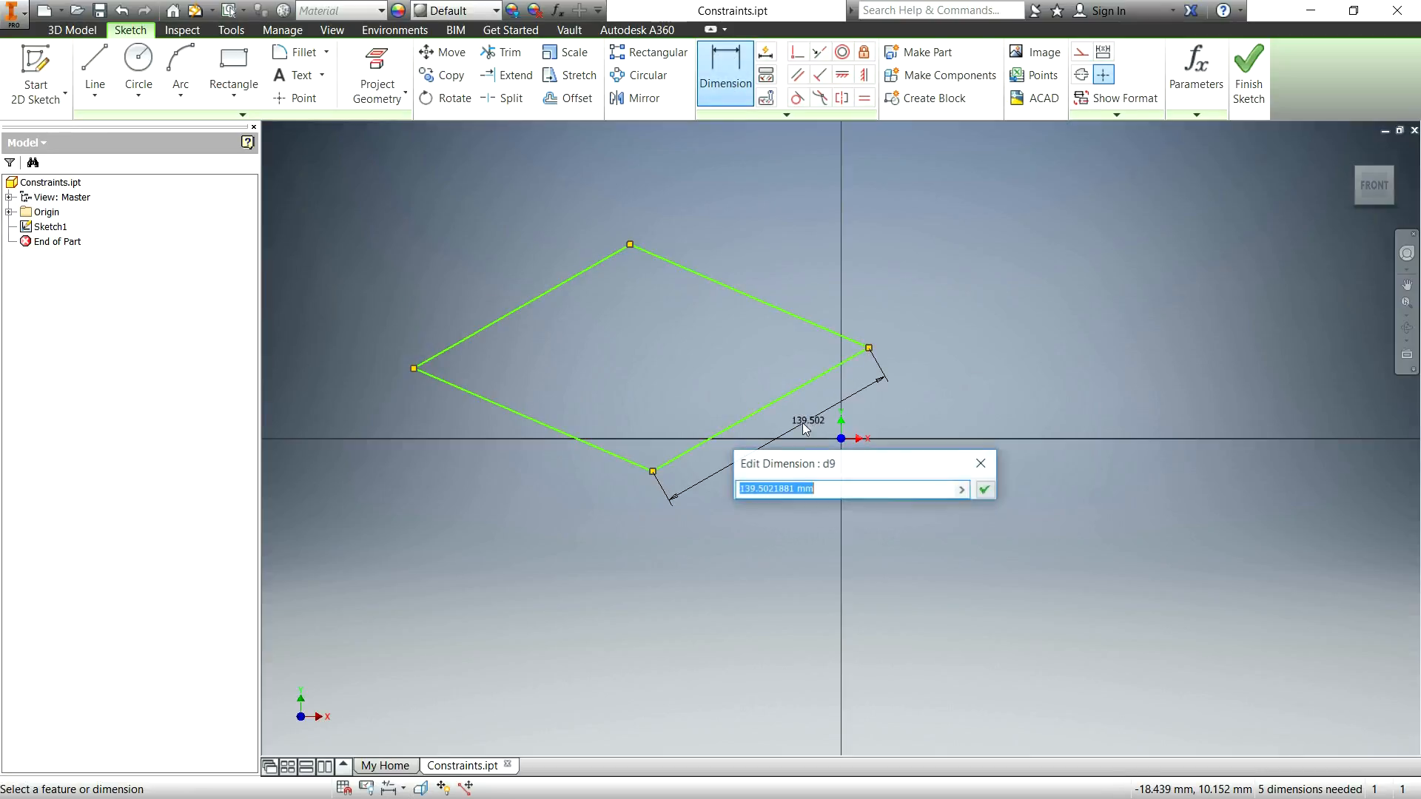
pyautogui.write('100')
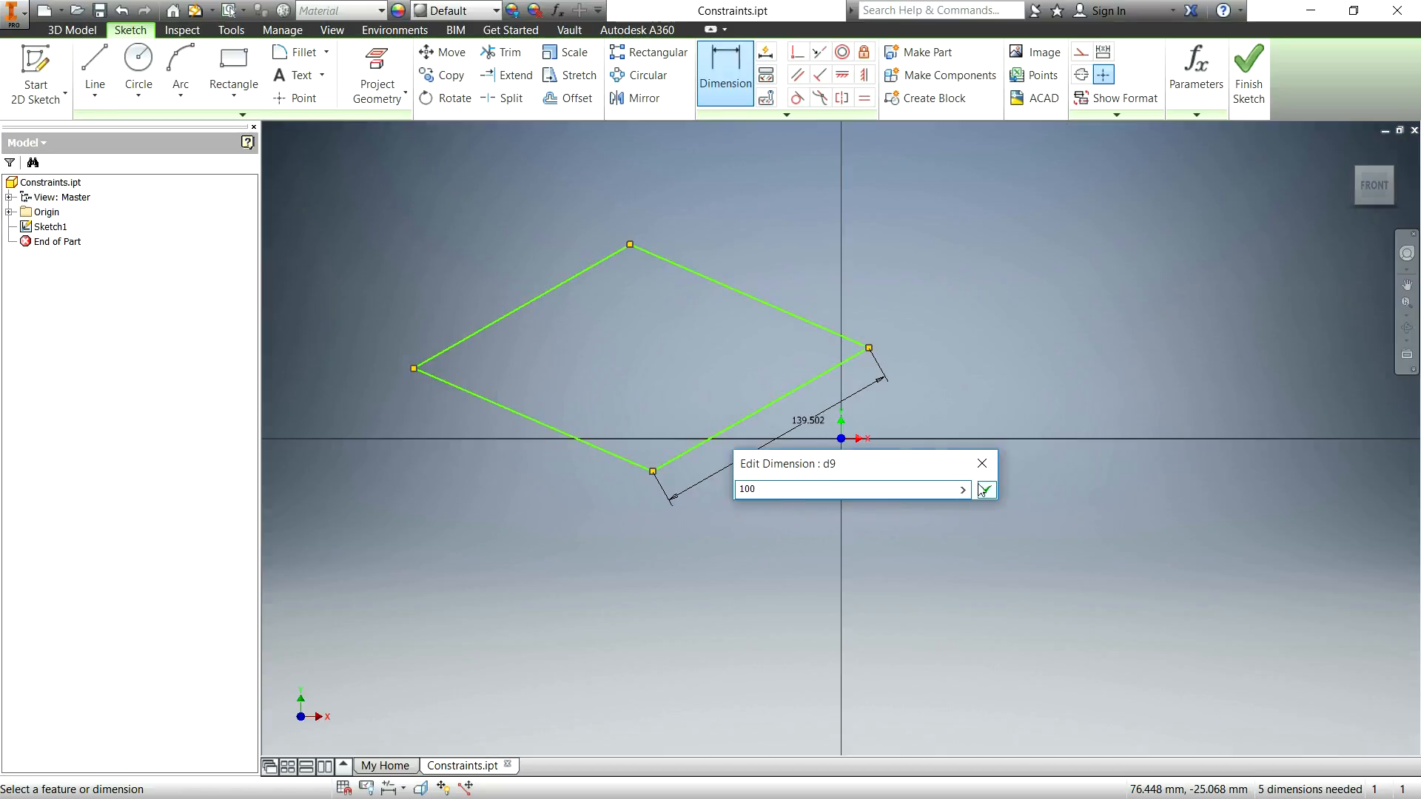
pyautogui.click(984, 490)
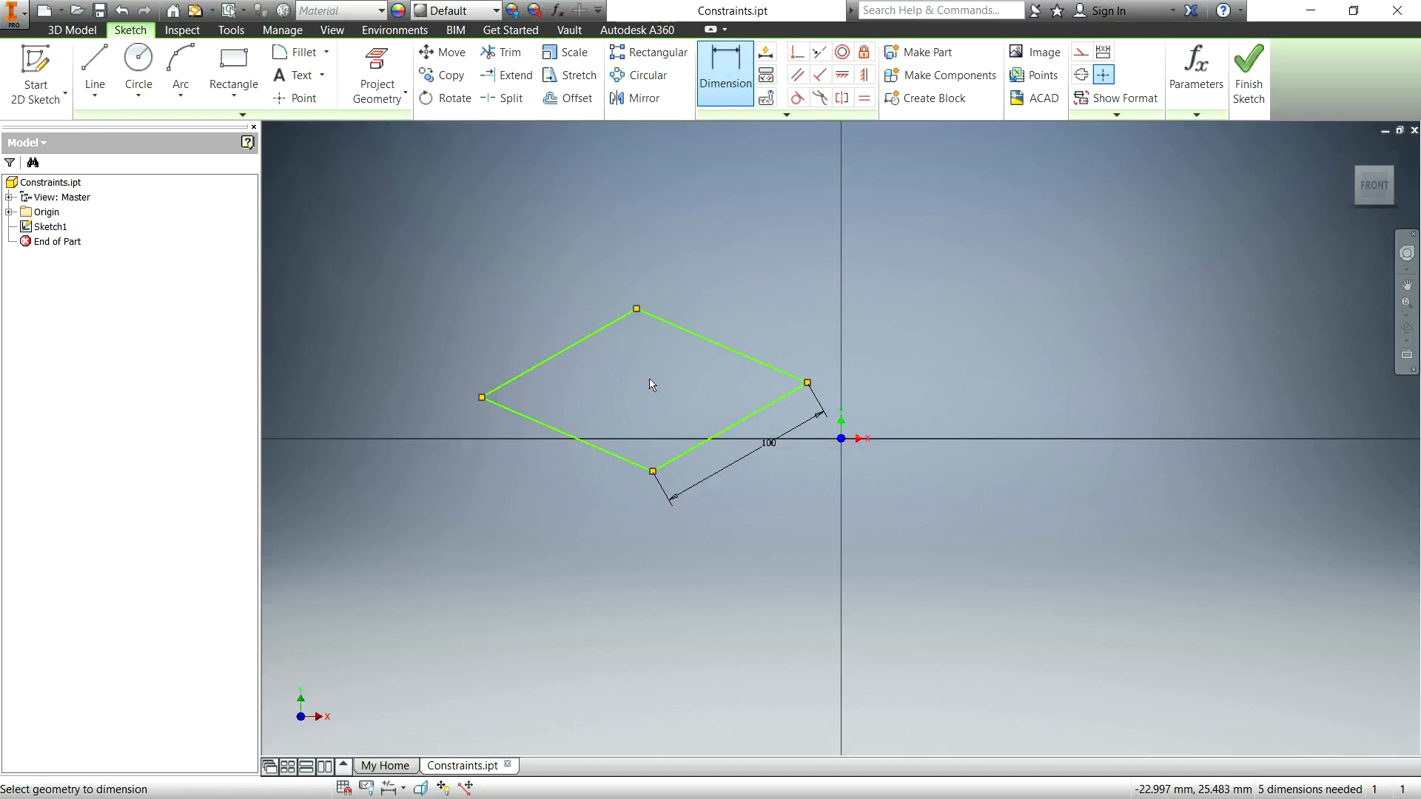
pyautogui.click(579, 344)
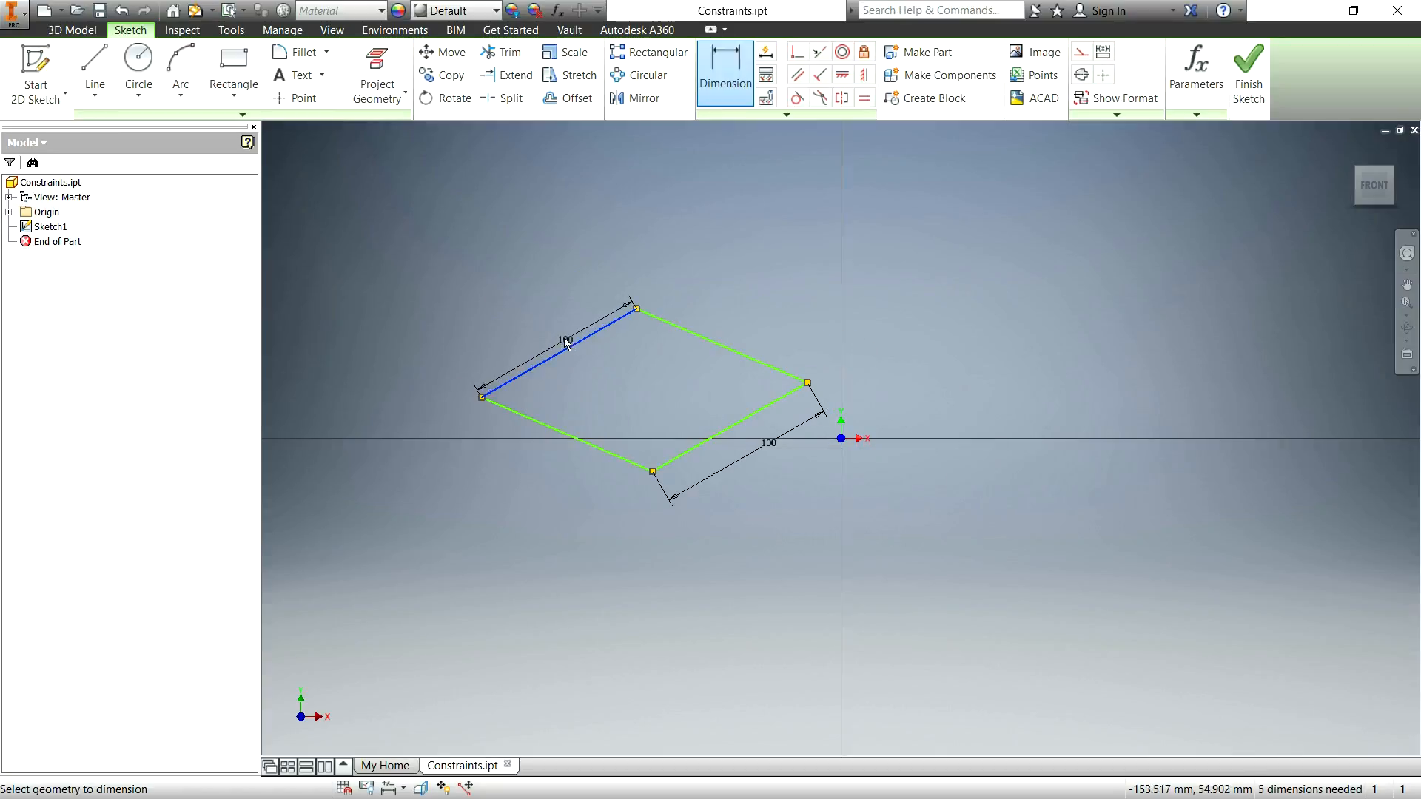
pyautogui.click(552, 330)
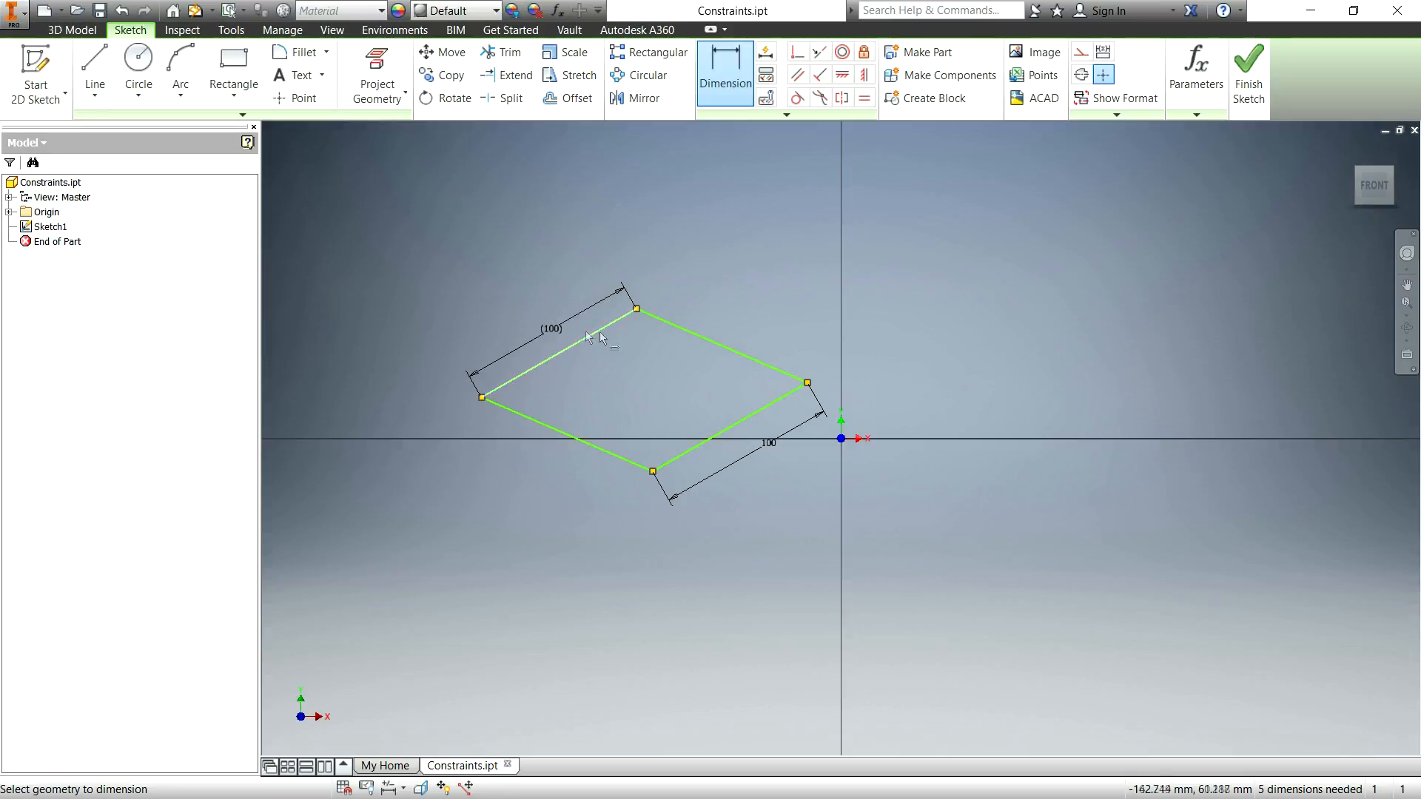
# Inspect the driven dimension on the four-sided shape's upper-left side, then delete that dimension.
pyautogui.doubleClick(549, 330)
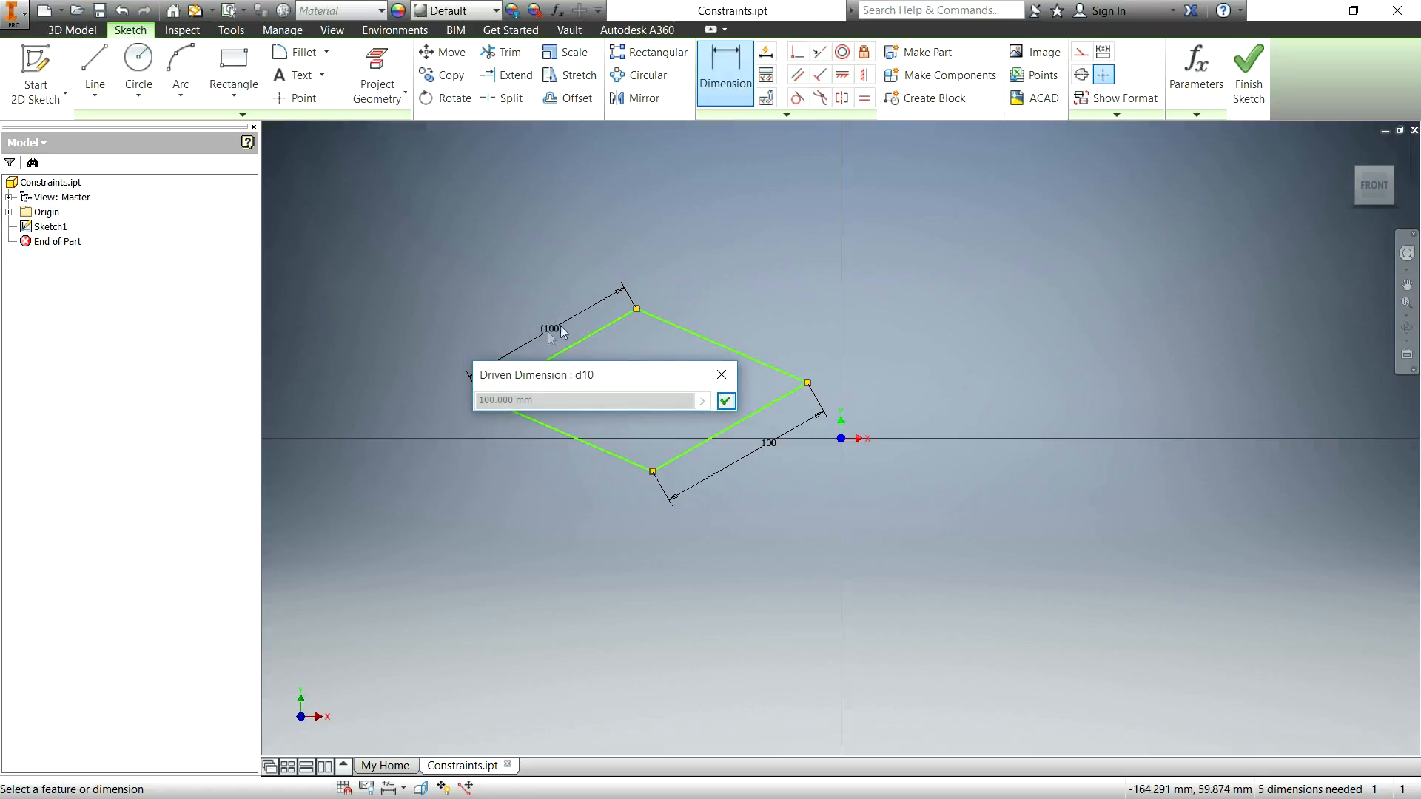
pyautogui.click(717, 383)
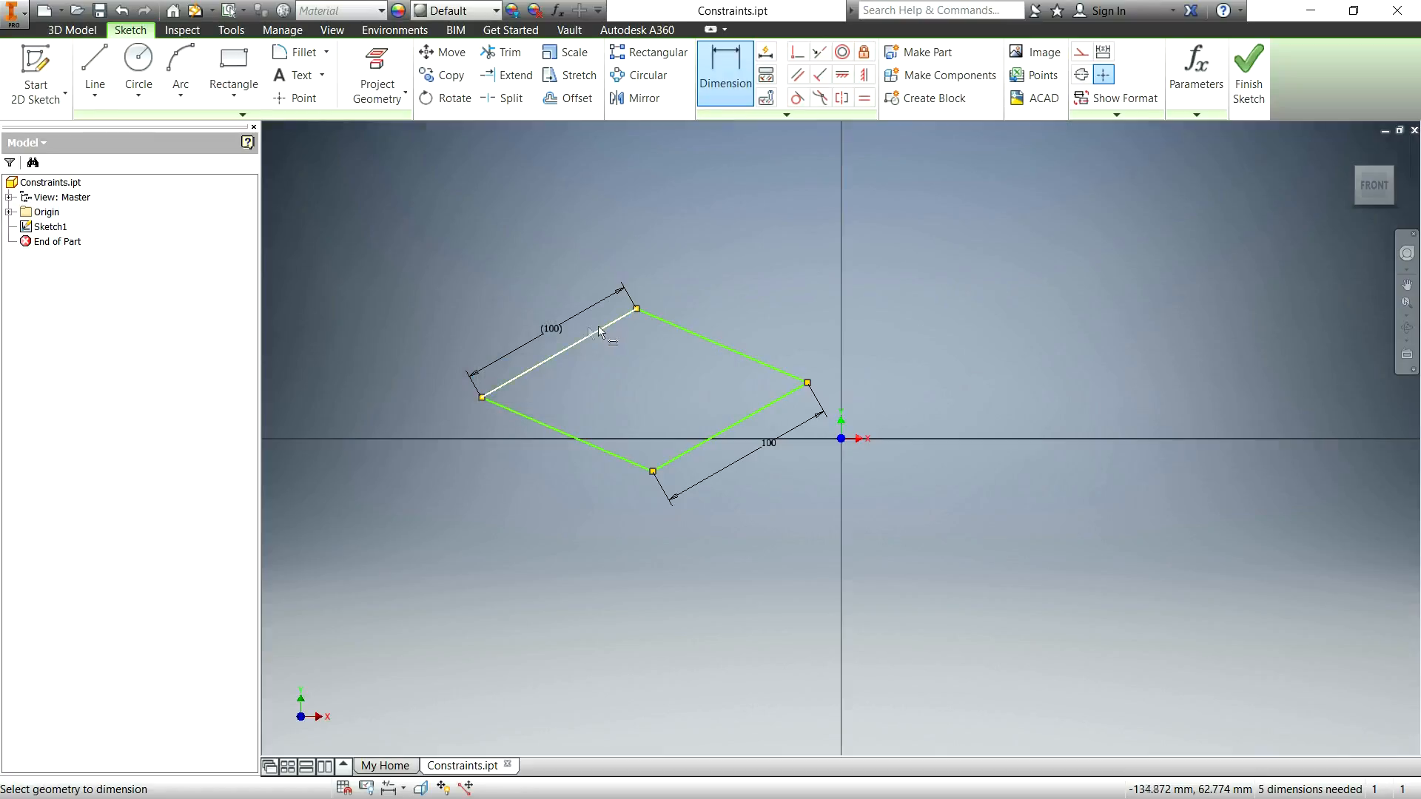
pyautogui.doubleClick(544, 325)
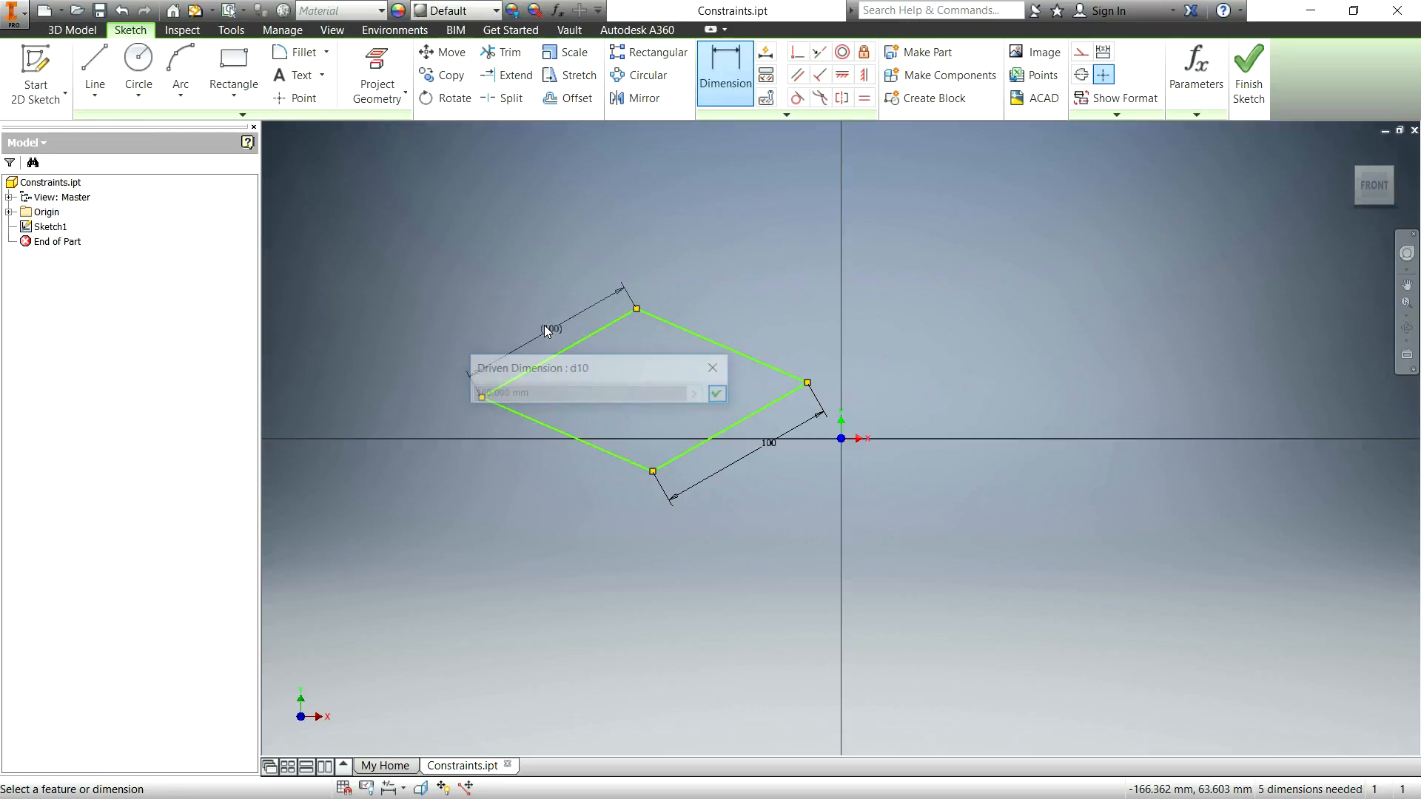
pyautogui.click(730, 374)
pyautogui.press('Escape')
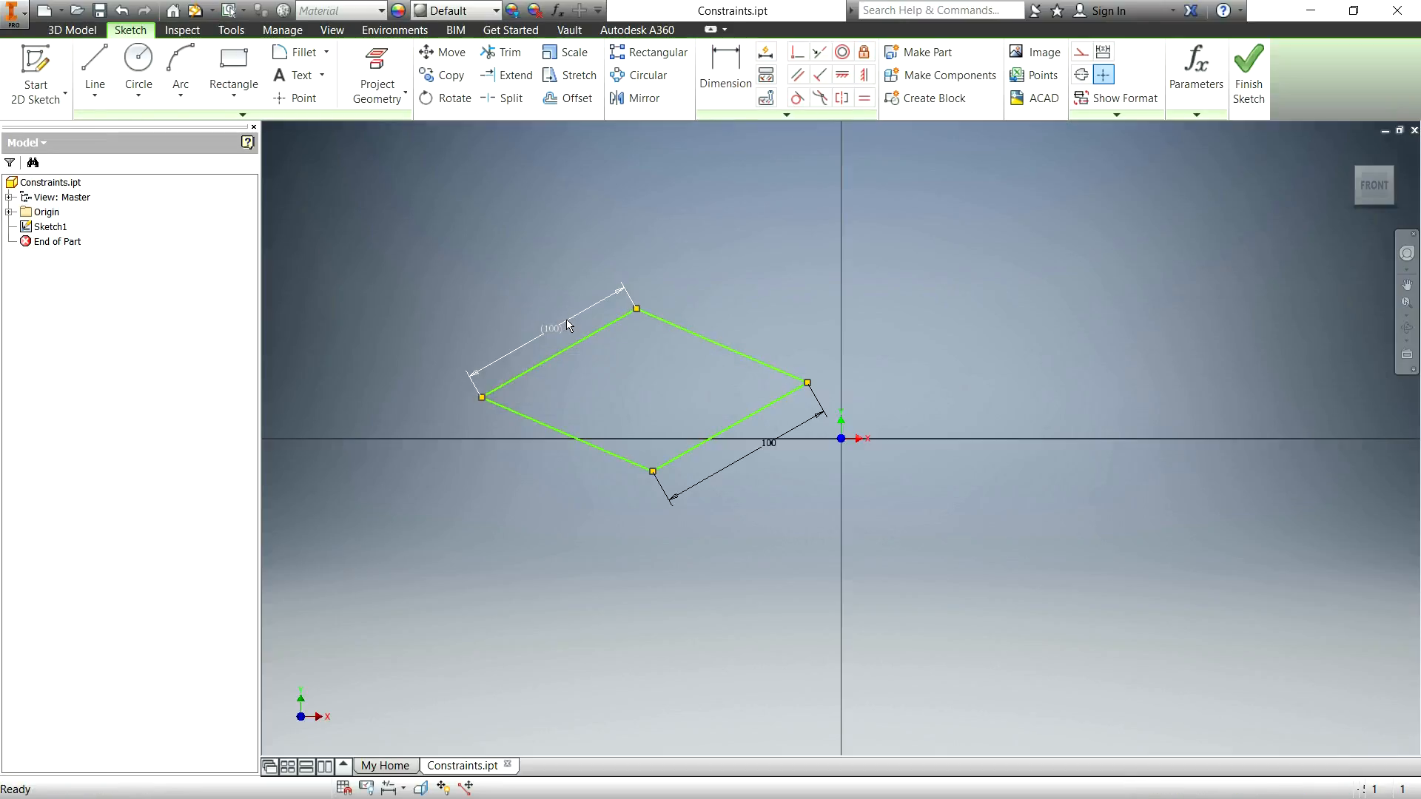
pyautogui.click(566, 318)
pyautogui.press('Delete')
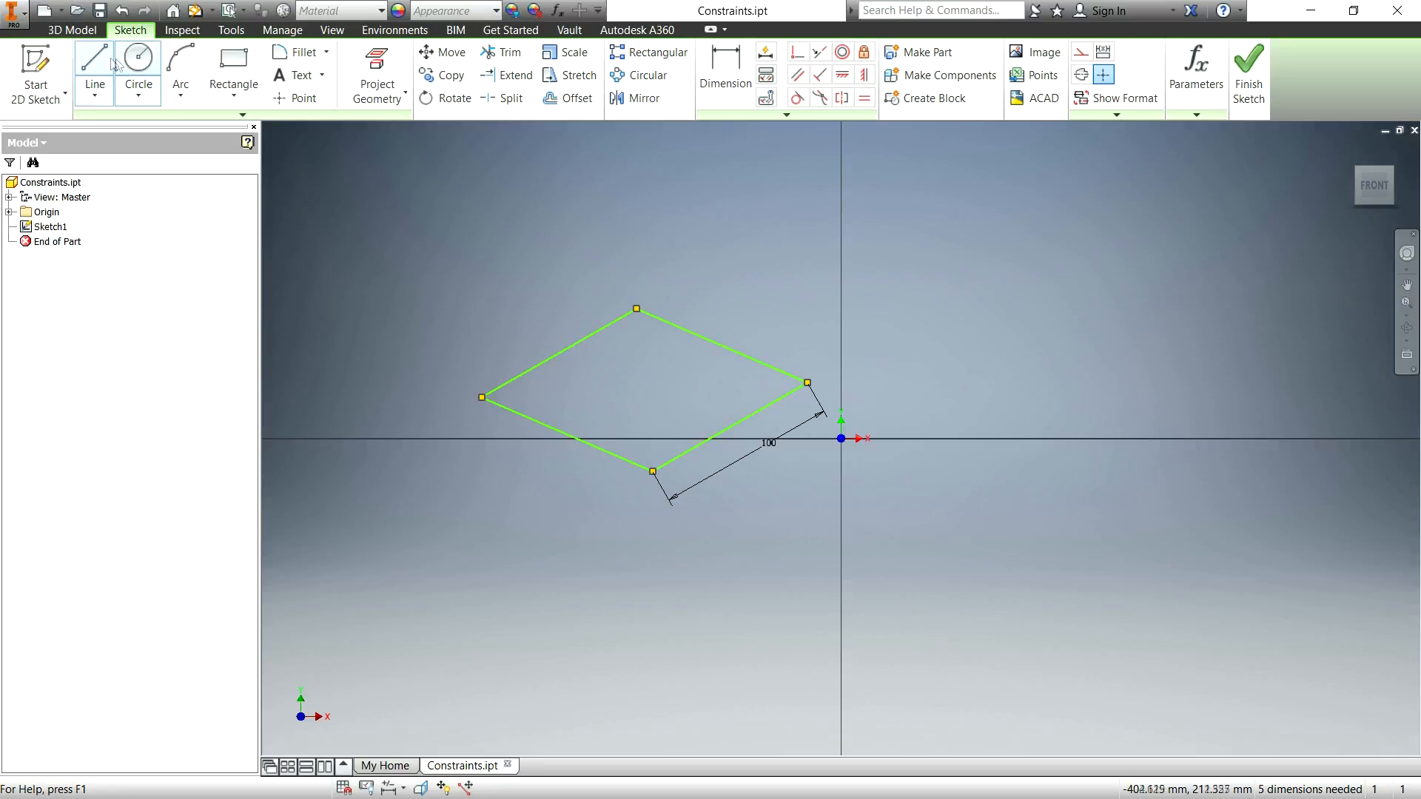
# Draw a small circle above and to the right of the origin and a larger circle between it and the vertical axis.
pyautogui.click(153, 52)
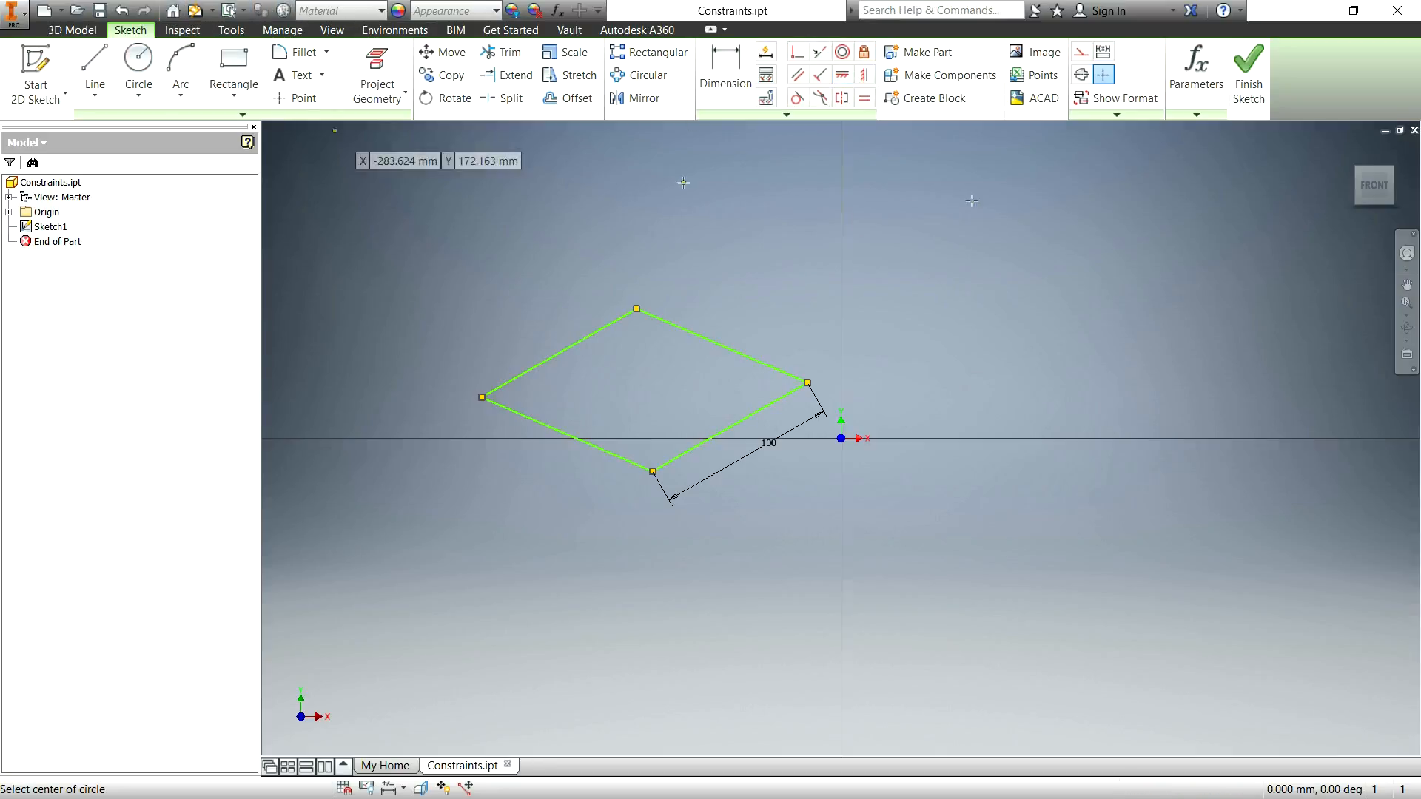
pyautogui.click(1115, 276)
pyautogui.click(1092, 283)
pyautogui.click(926, 299)
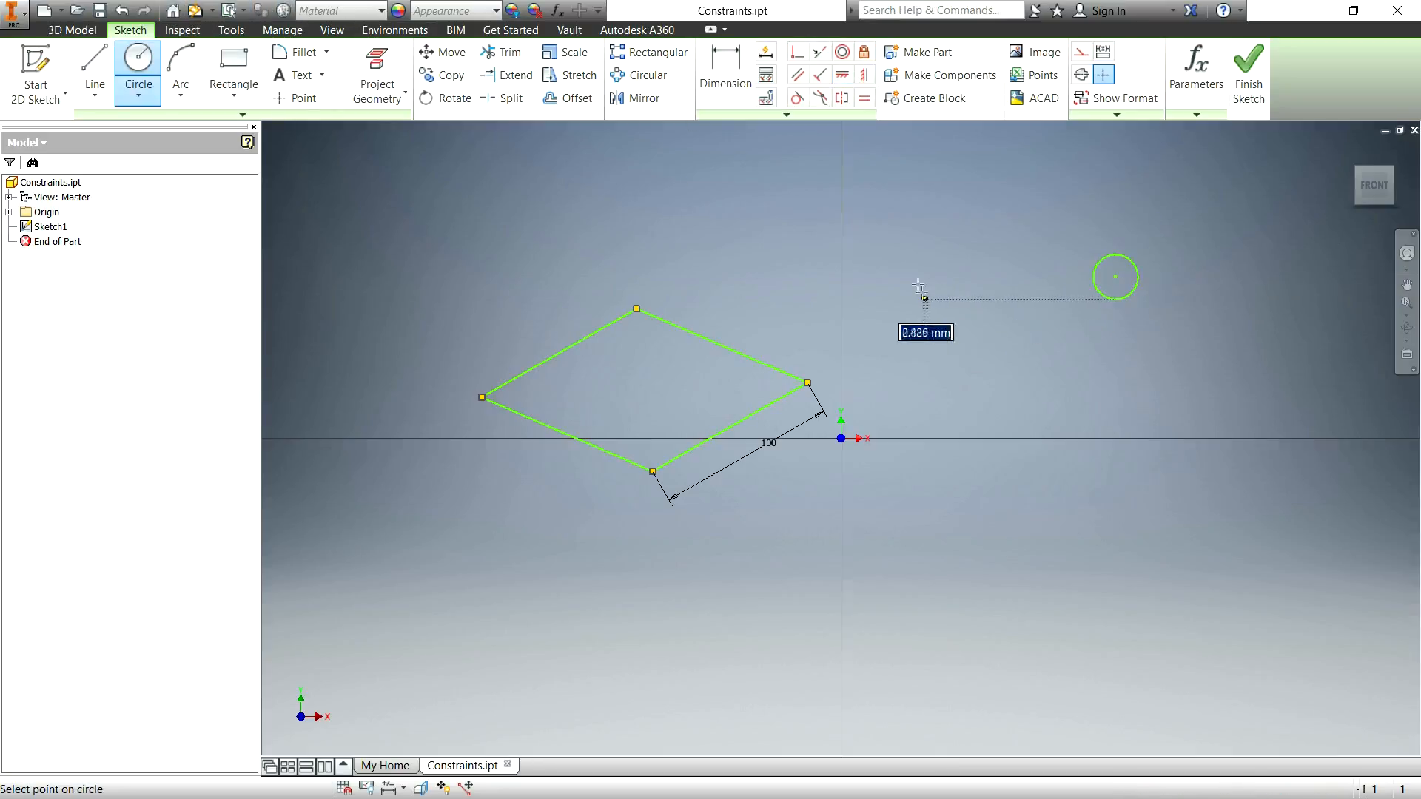
pyautogui.click(882, 235)
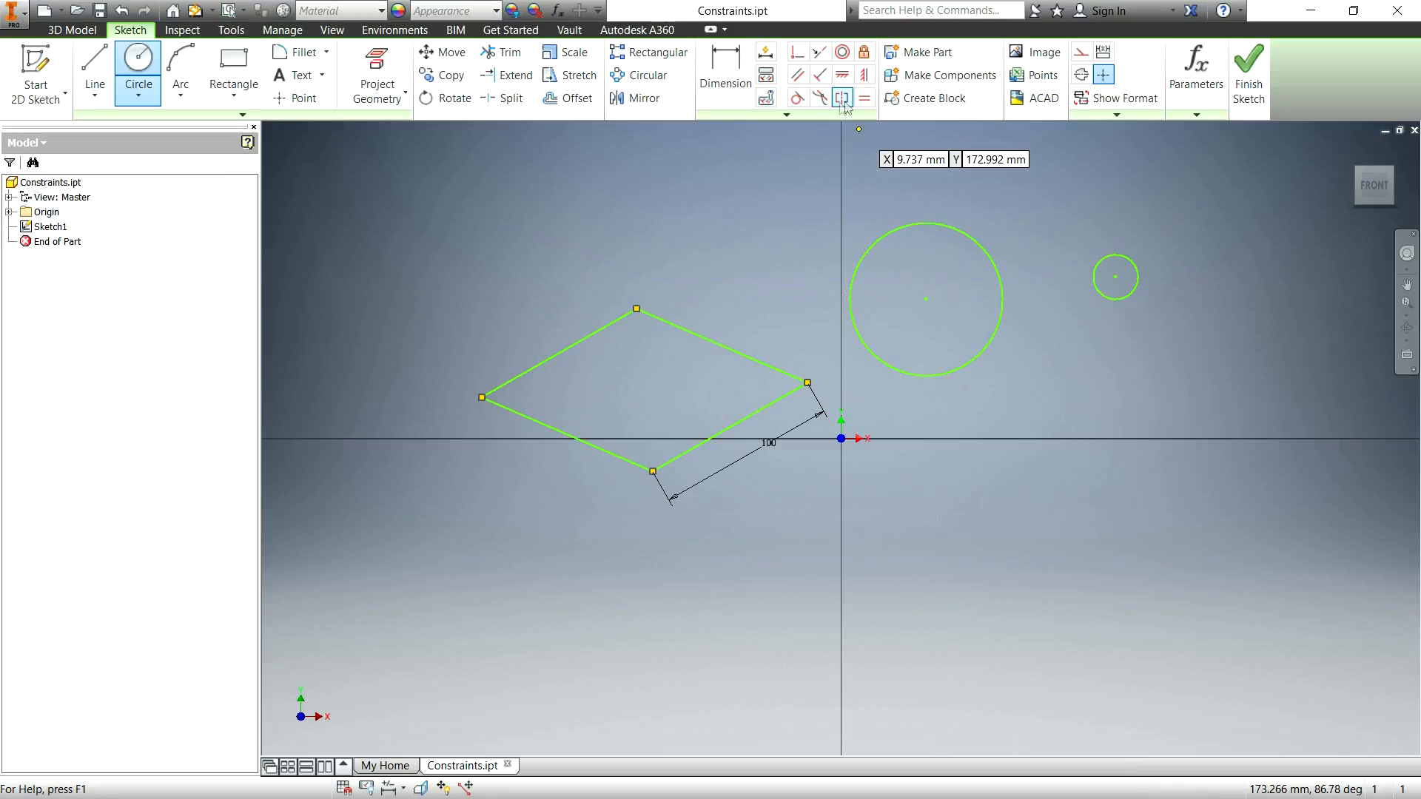
# Apply an equal constraint between the large circle and the small circle.
pyautogui.click(864, 98)
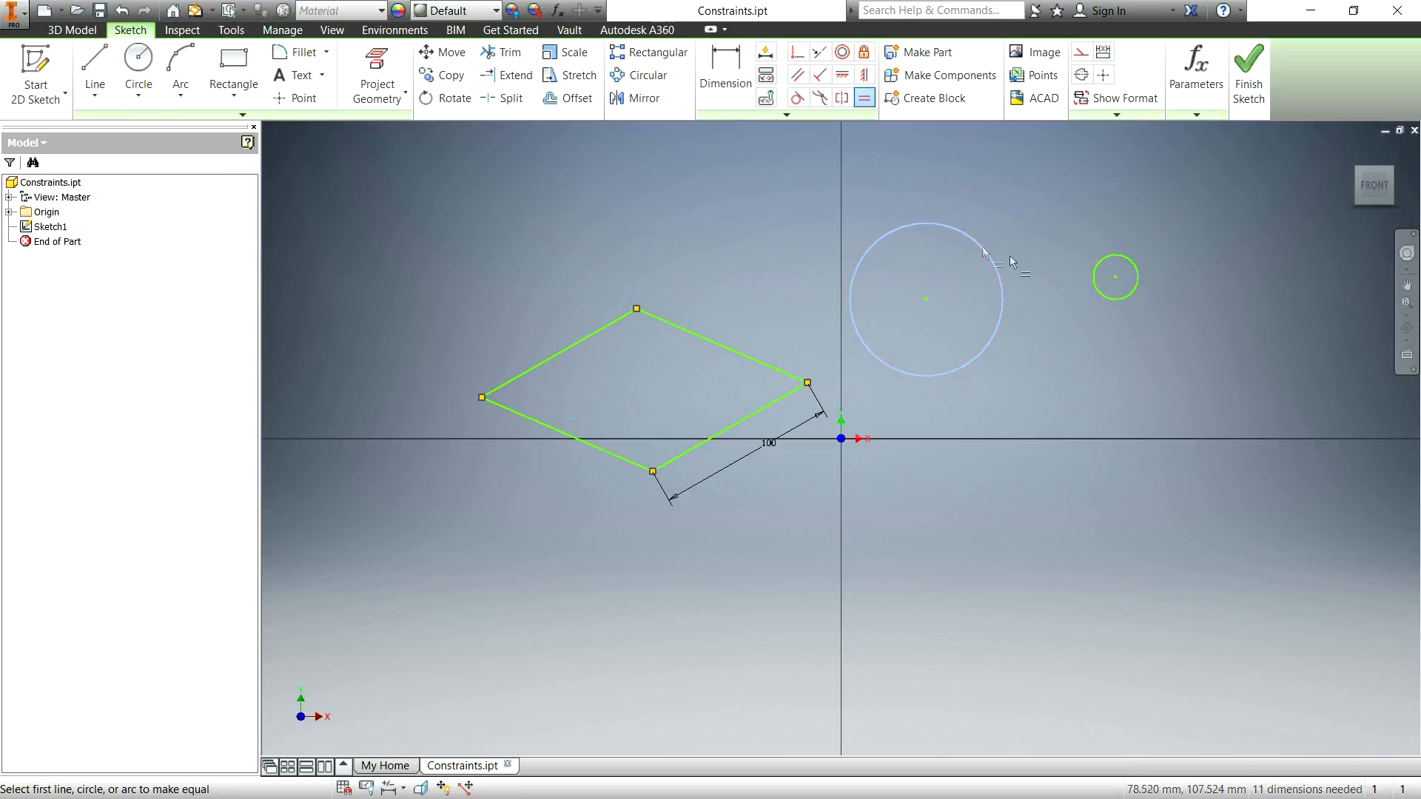
pyautogui.click(1097, 275)
pyautogui.click(1000, 283)
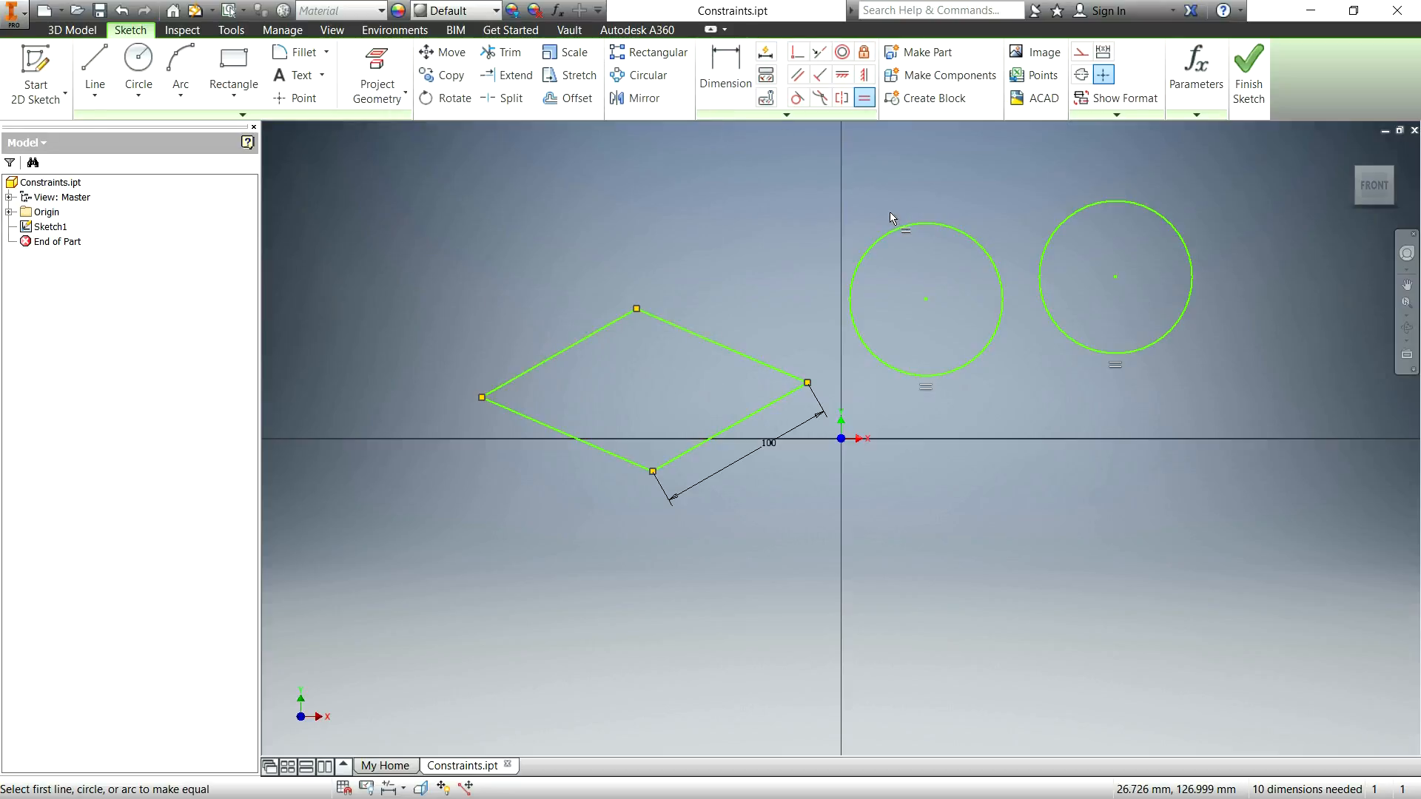
# Show the constraints on each of the four sides of the four-sided shape individually.
pyautogui.click(767, 77)
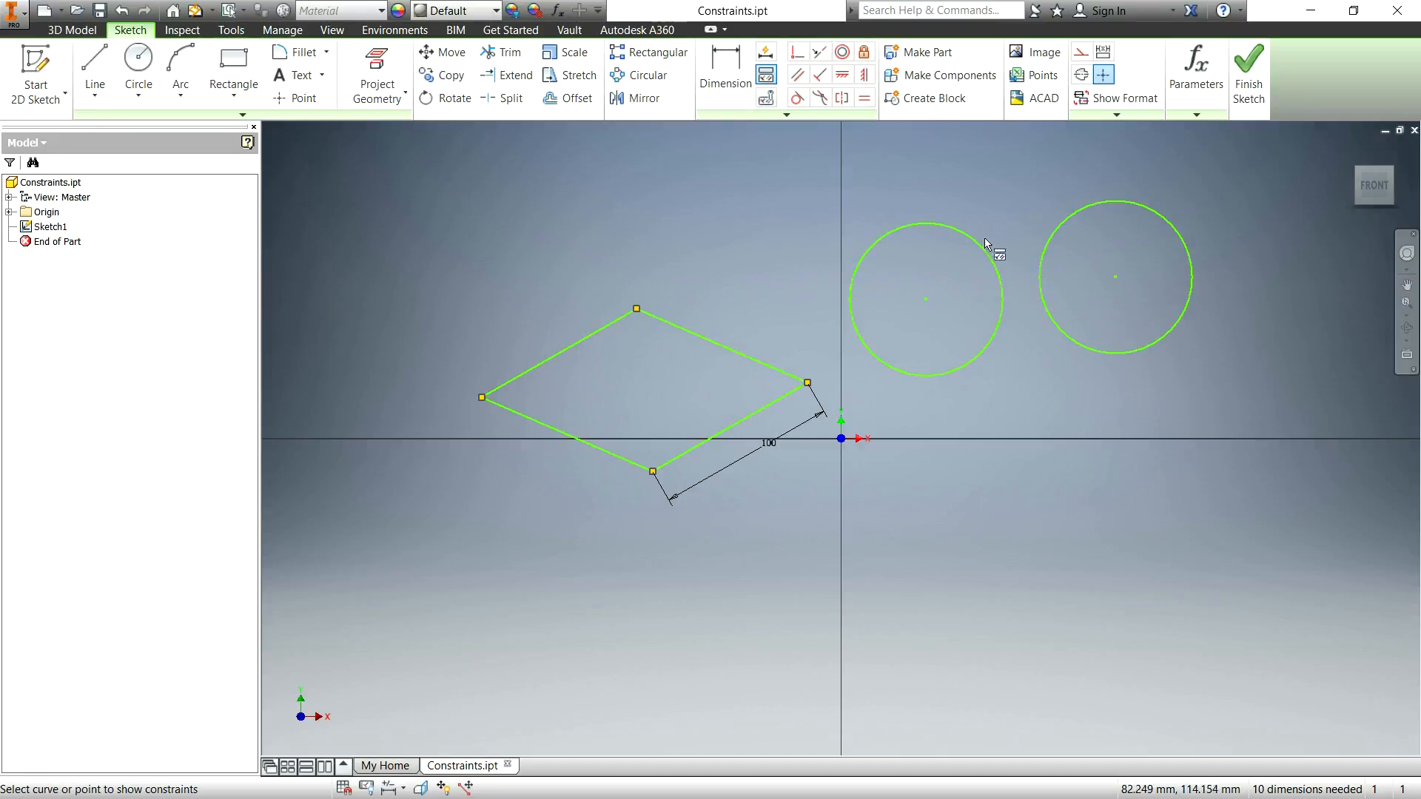
pyautogui.click(714, 345)
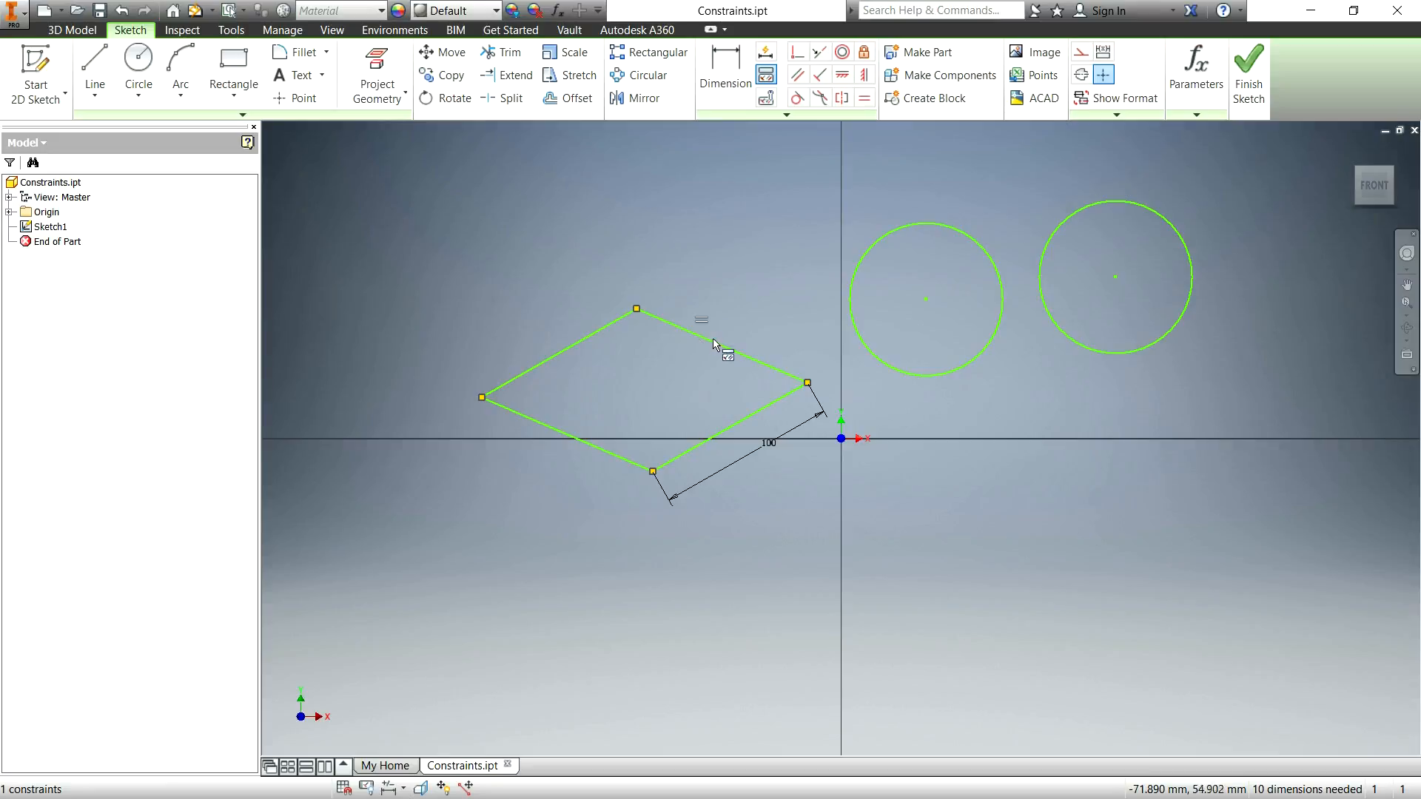
pyautogui.click(770, 404)
pyautogui.click(601, 452)
pyautogui.click(566, 354)
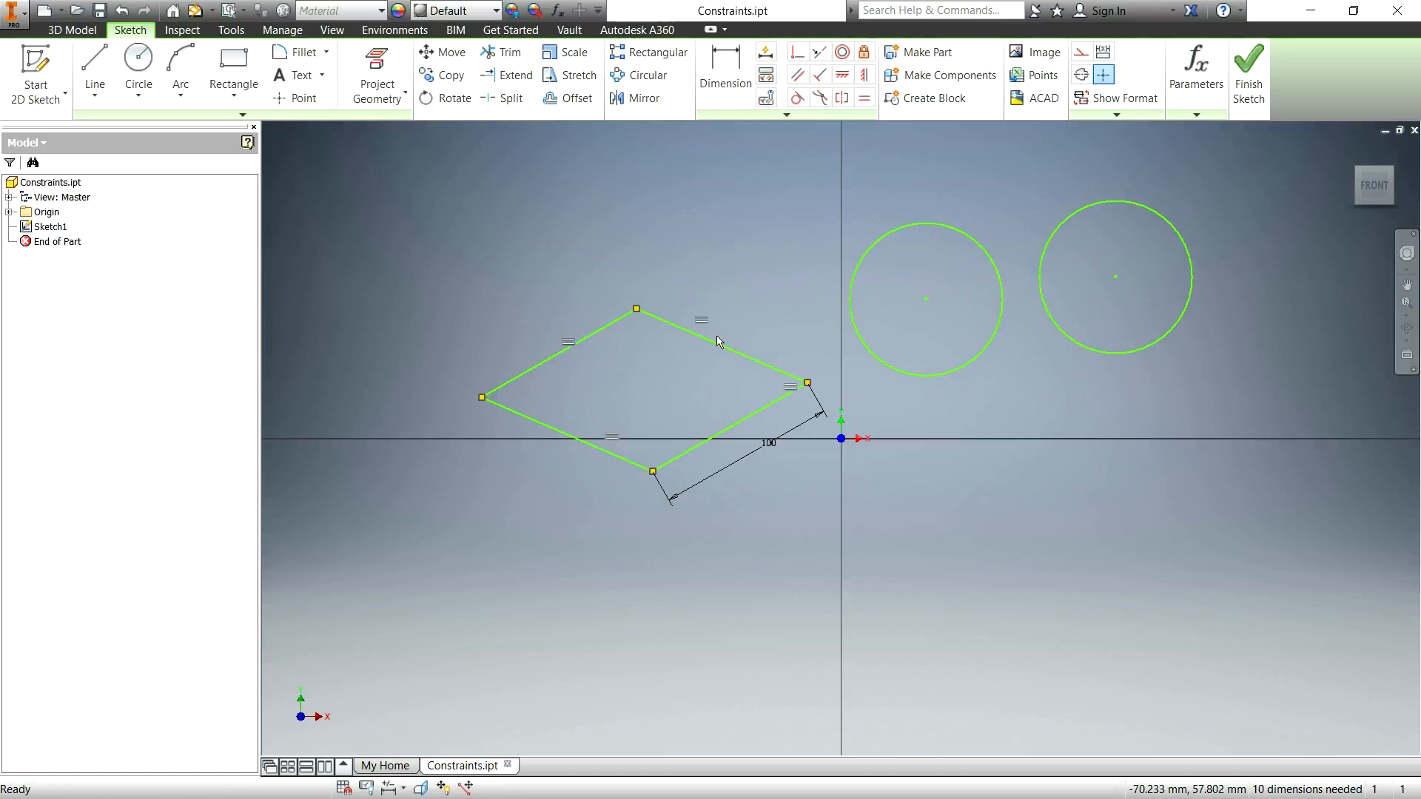
# Show the constraints of the four-sided shape and both circles together using a window selection.
pyautogui.click(766, 74)
pyautogui.moveTo(806, 149); pyautogui.dragTo(1162, 400)
pyautogui.moveTo(450, 214); pyautogui.dragTo(1294, 704)
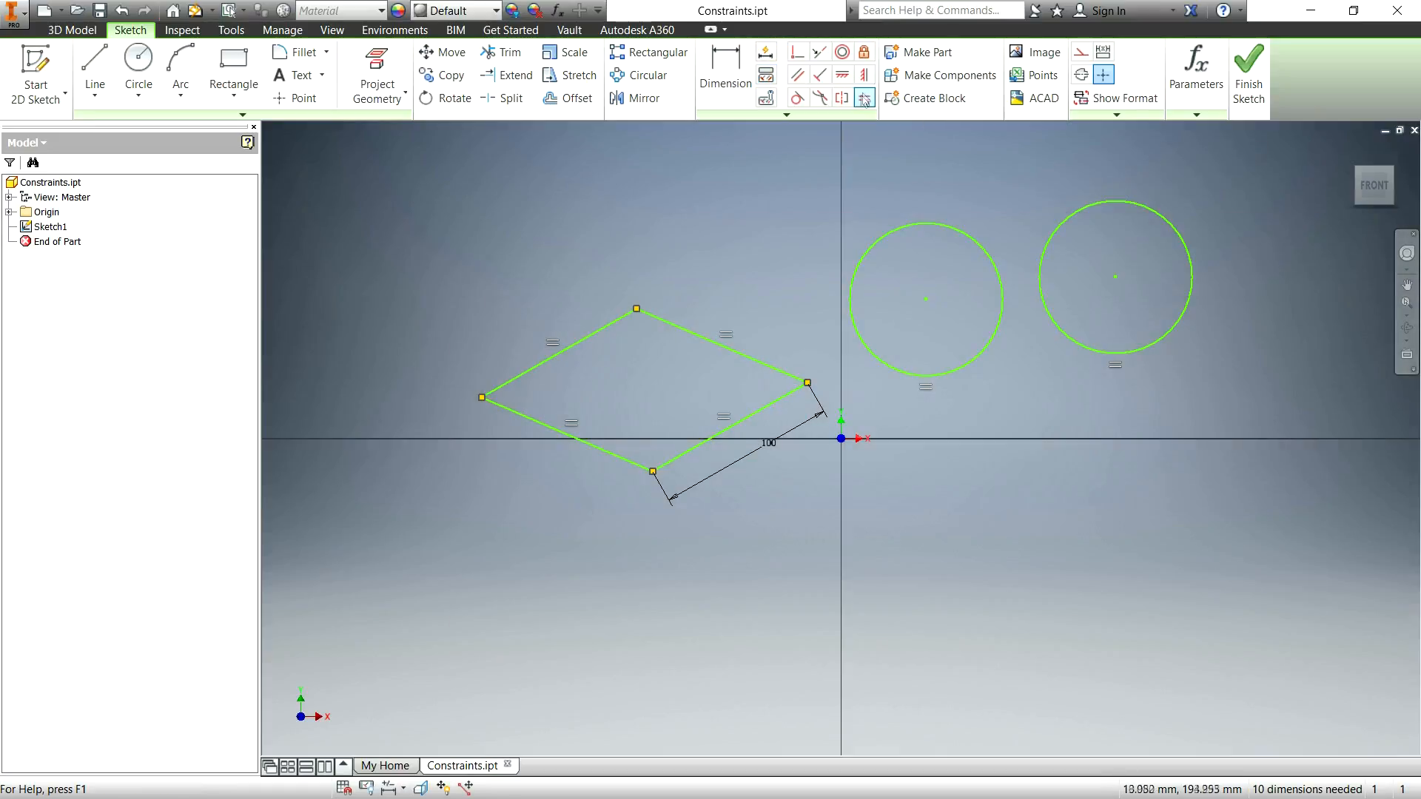
# Review the General, Inference and Relax Mode options in the constraint settings and accept them without changes.
pyautogui.click(767, 98)
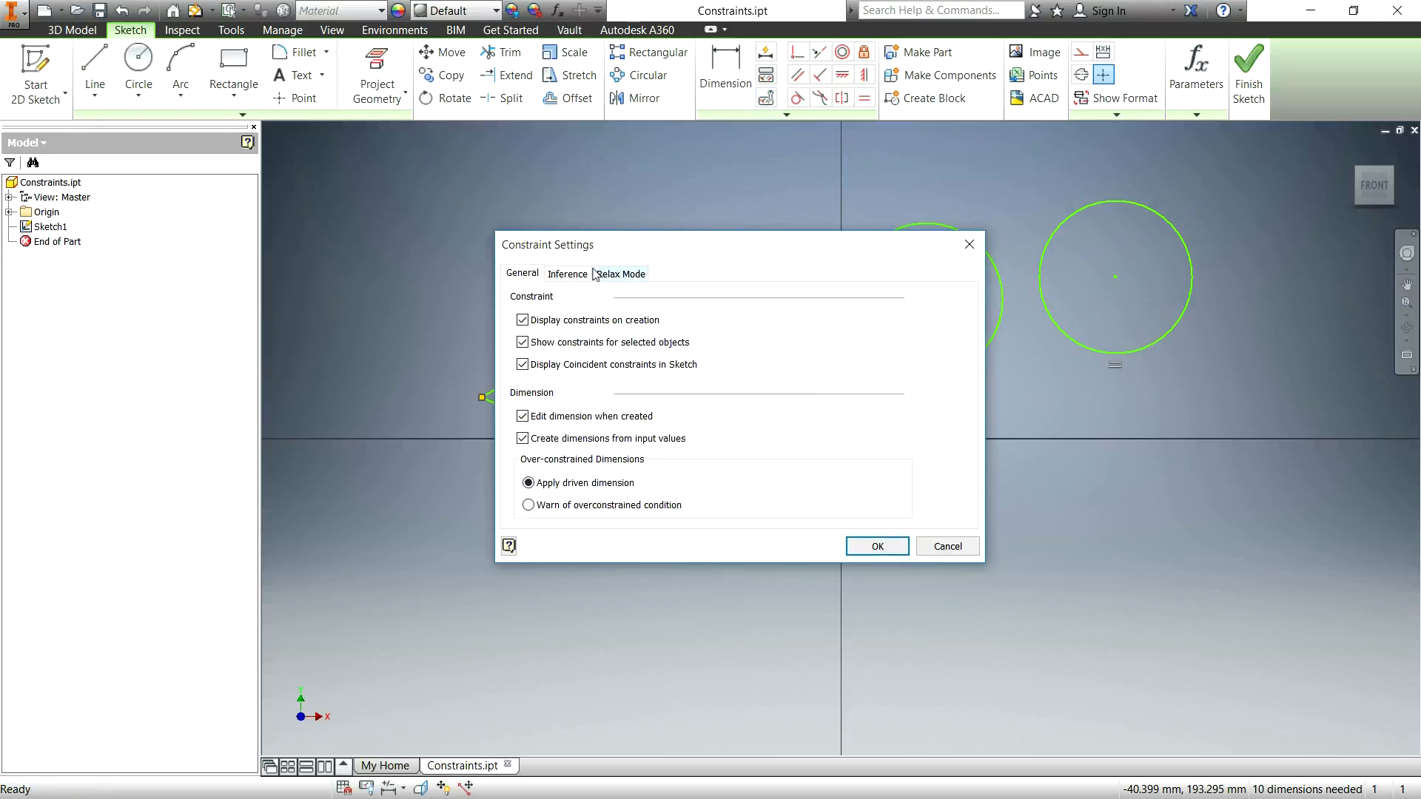
pyautogui.click(568, 274)
pyautogui.click(620, 274)
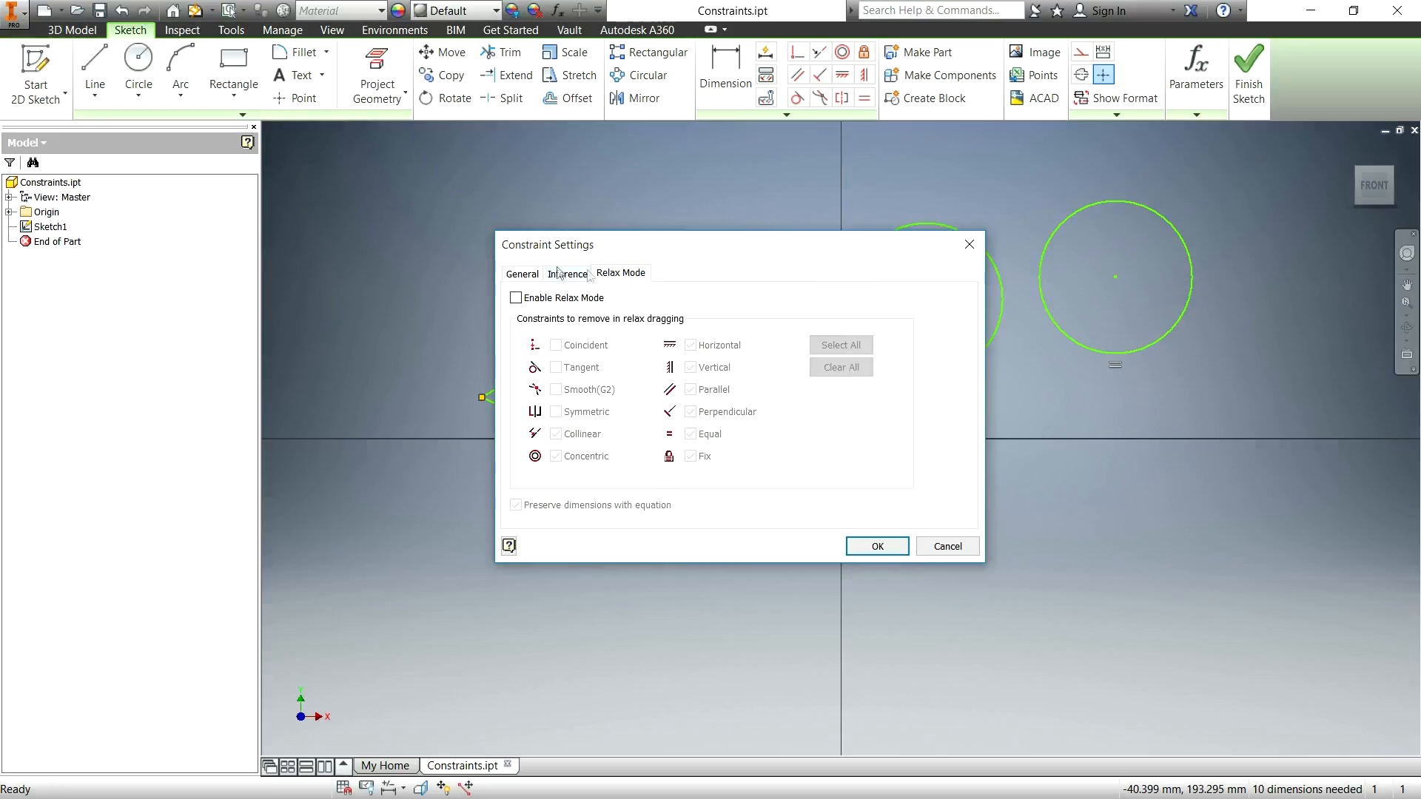
pyautogui.click(558, 275)
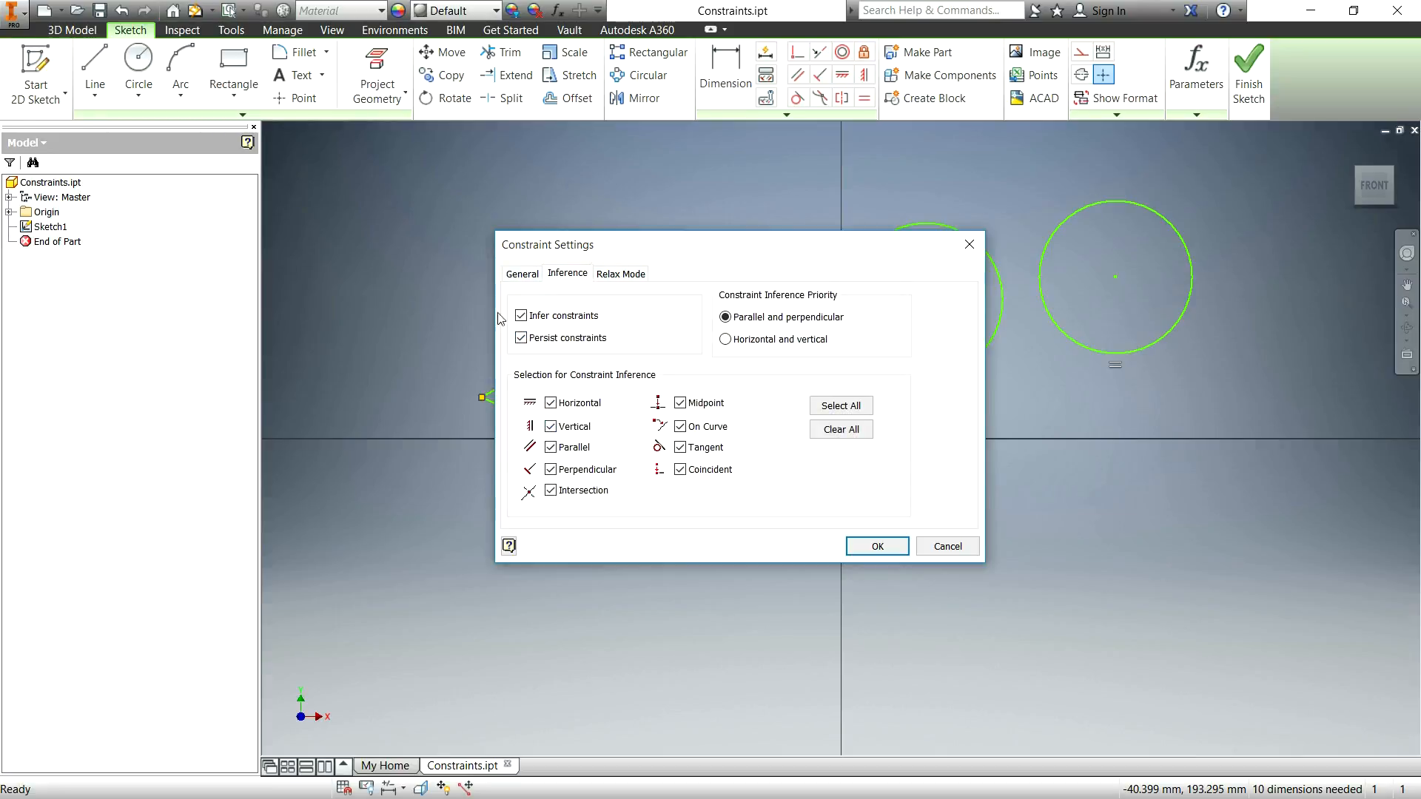
pyautogui.click(521, 274)
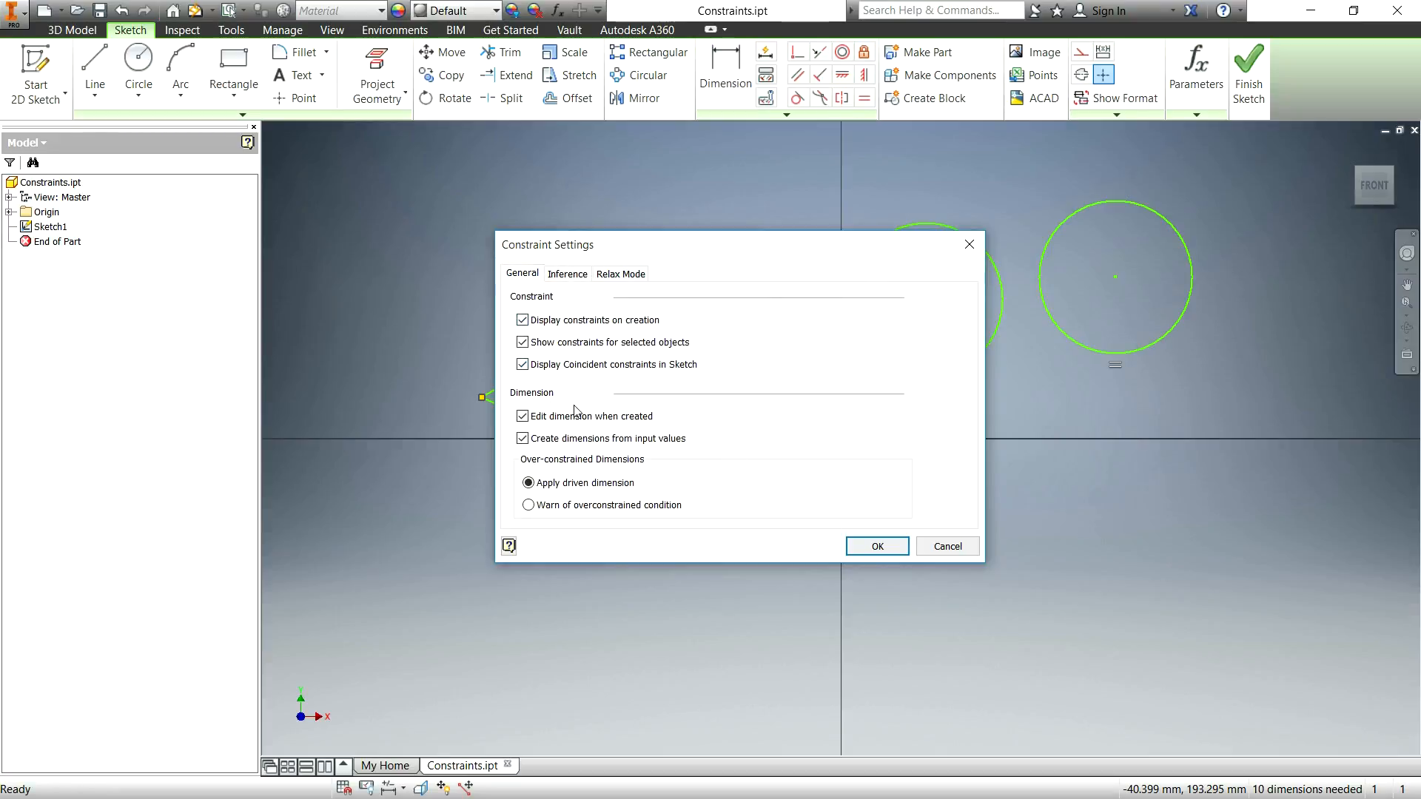
pyautogui.click(877, 546)
pyautogui.scroll(-3, 588, 310)
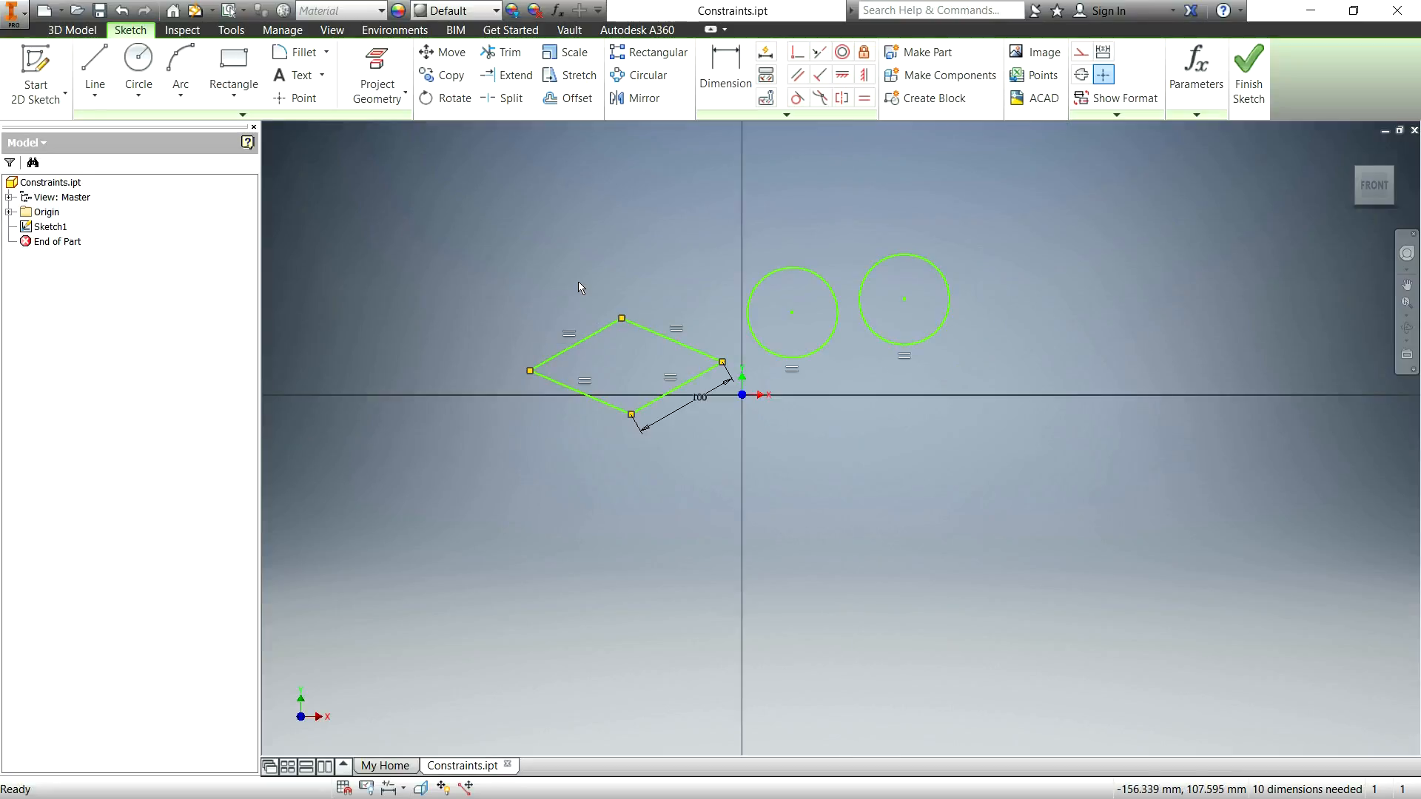